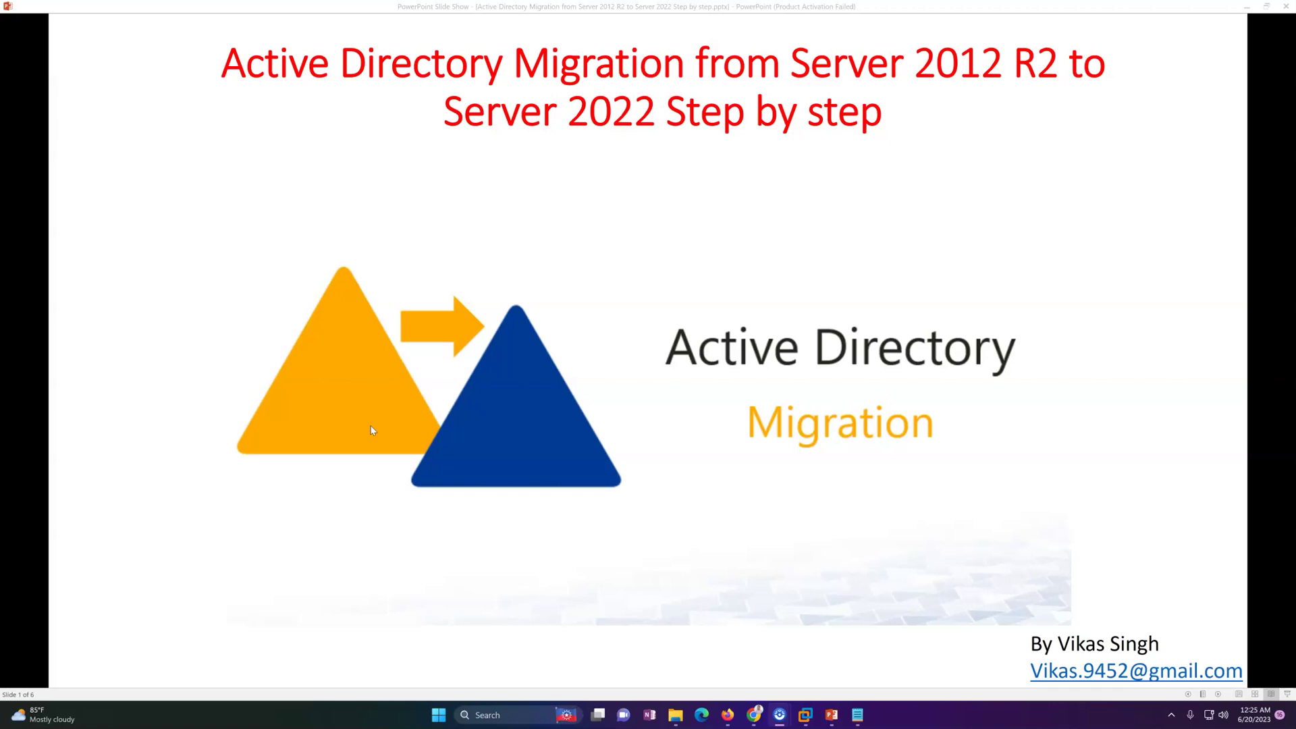
Step: Advance the slide show to slide 4, 'Scenario 1 – In-Place upgrade for Current DC'
click(1030, 448)
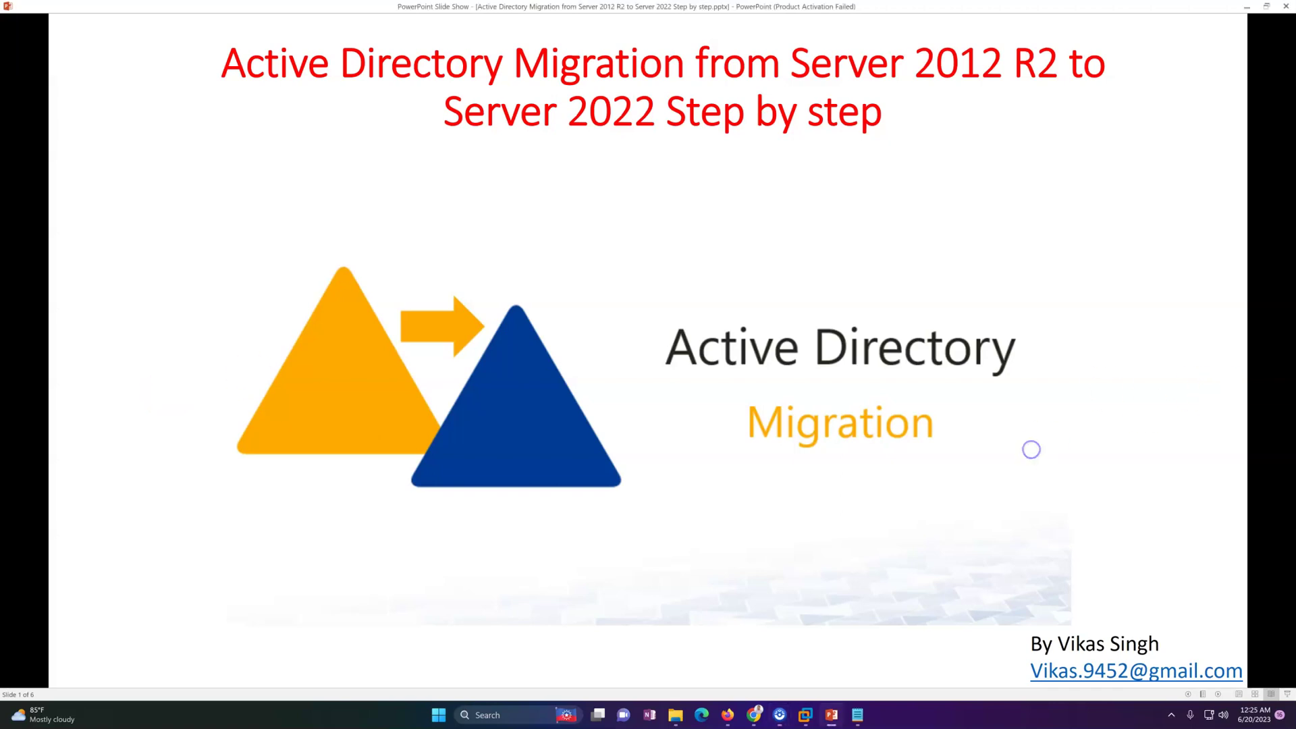
click(1030, 447)
key(Right)
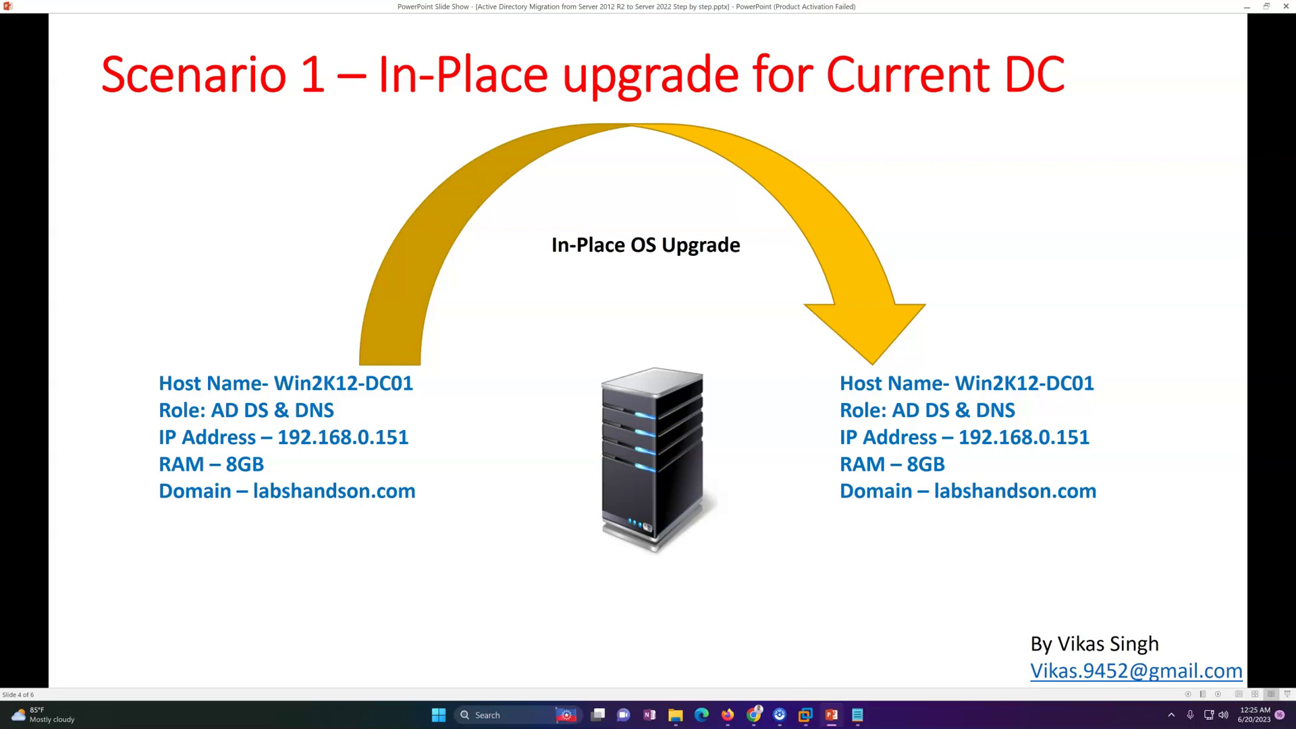
Step: Step back to the title slide, then forward to slide 2 showing the demo environment
key(Left)
key(Left)
key(Left)
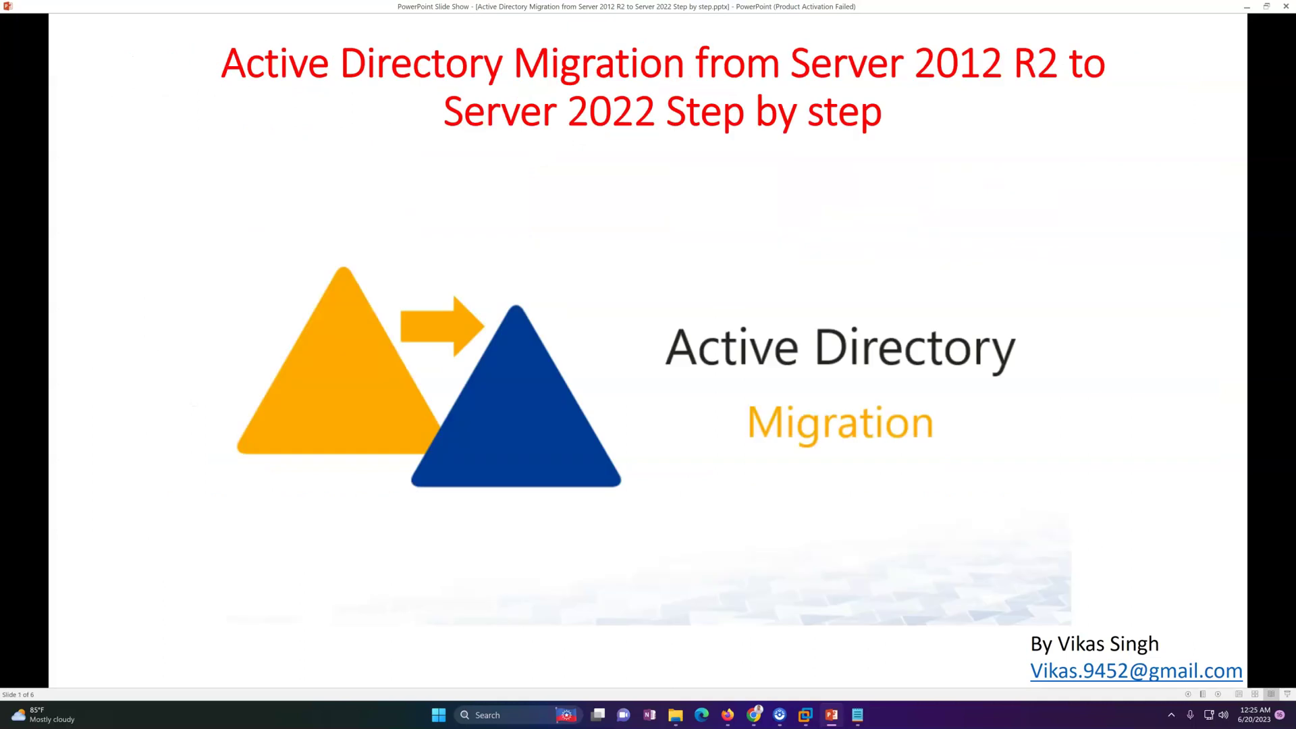
key(Right)
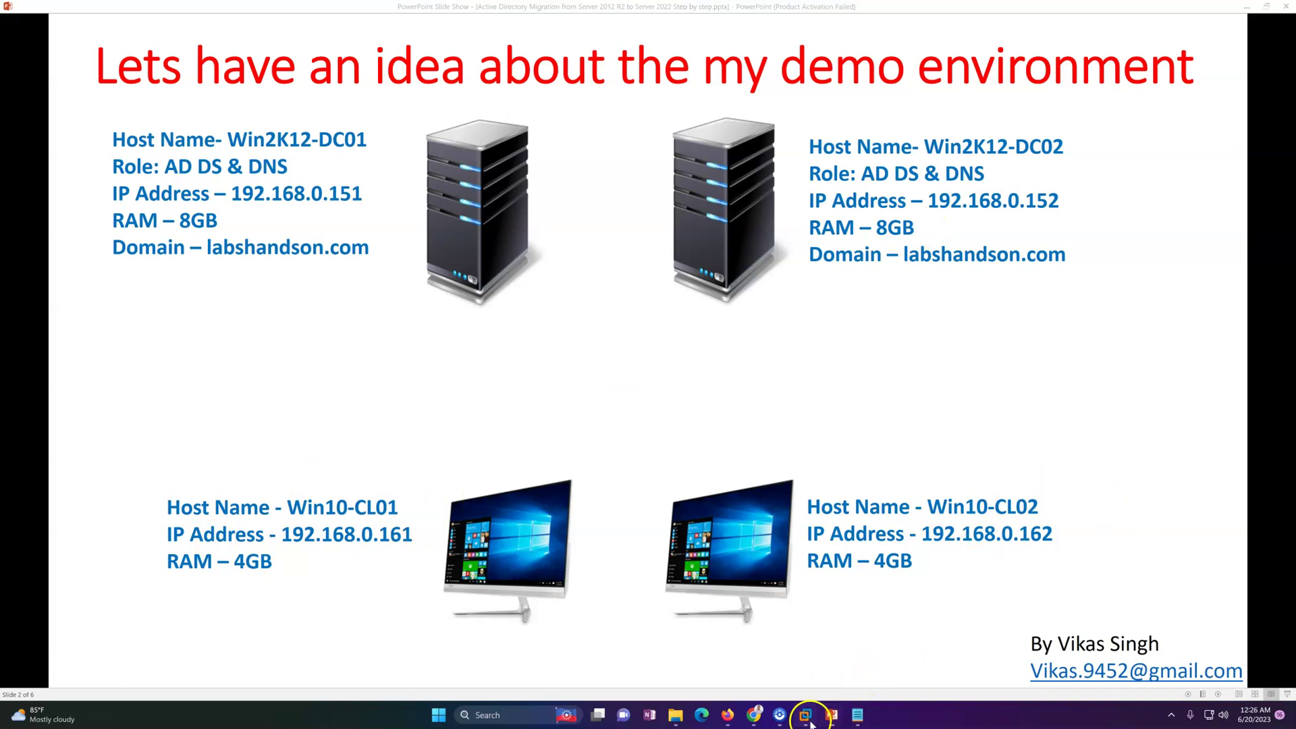
Step: On Win2K12-DC01, view the Operating System properties of both WIN2K12-DC01 and WIN2K12-DC02
mouse_move(805, 715)
click(621, 567)
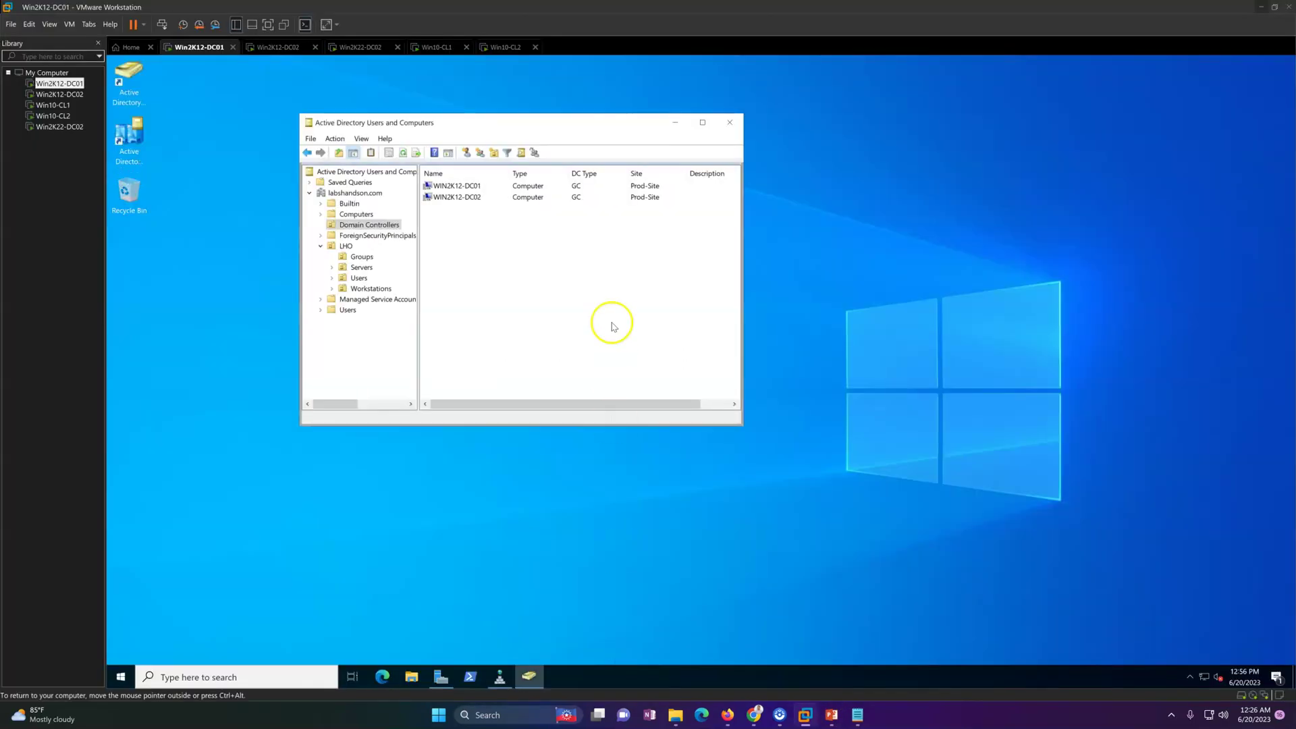
click(476, 191)
double_click(476, 191)
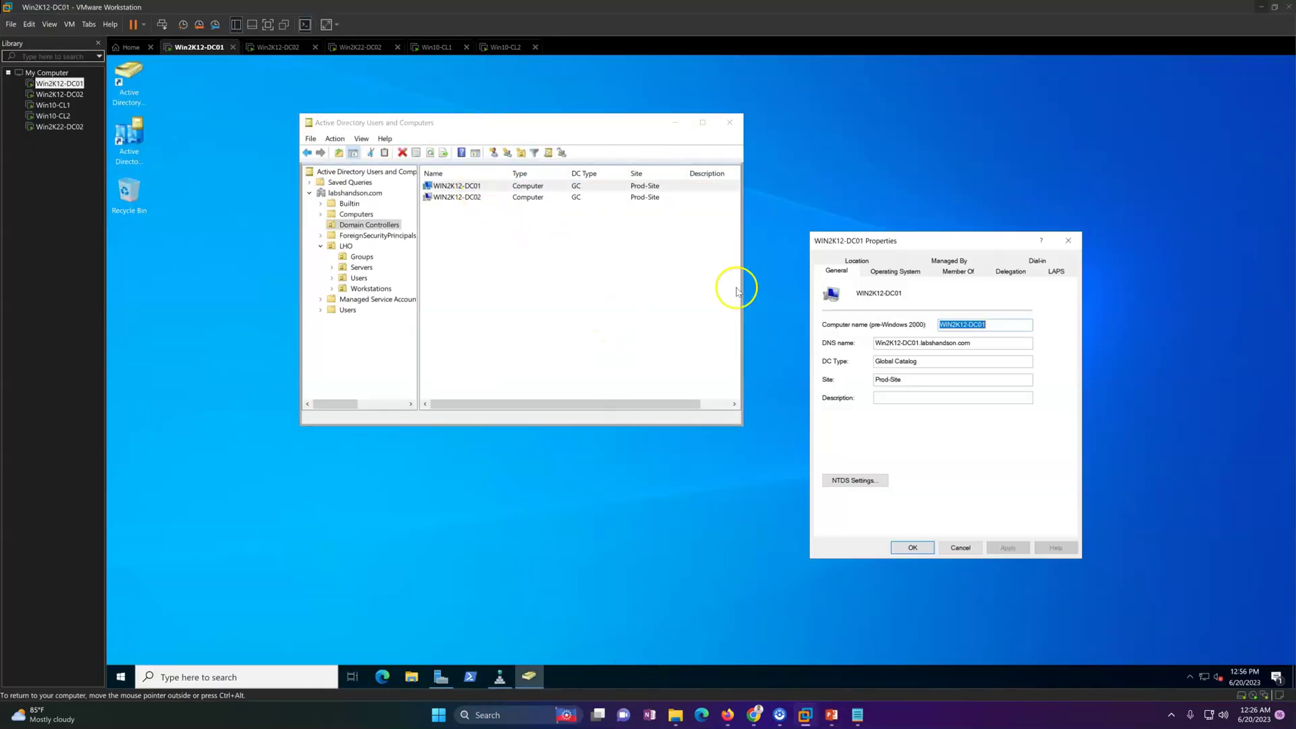
click(896, 271)
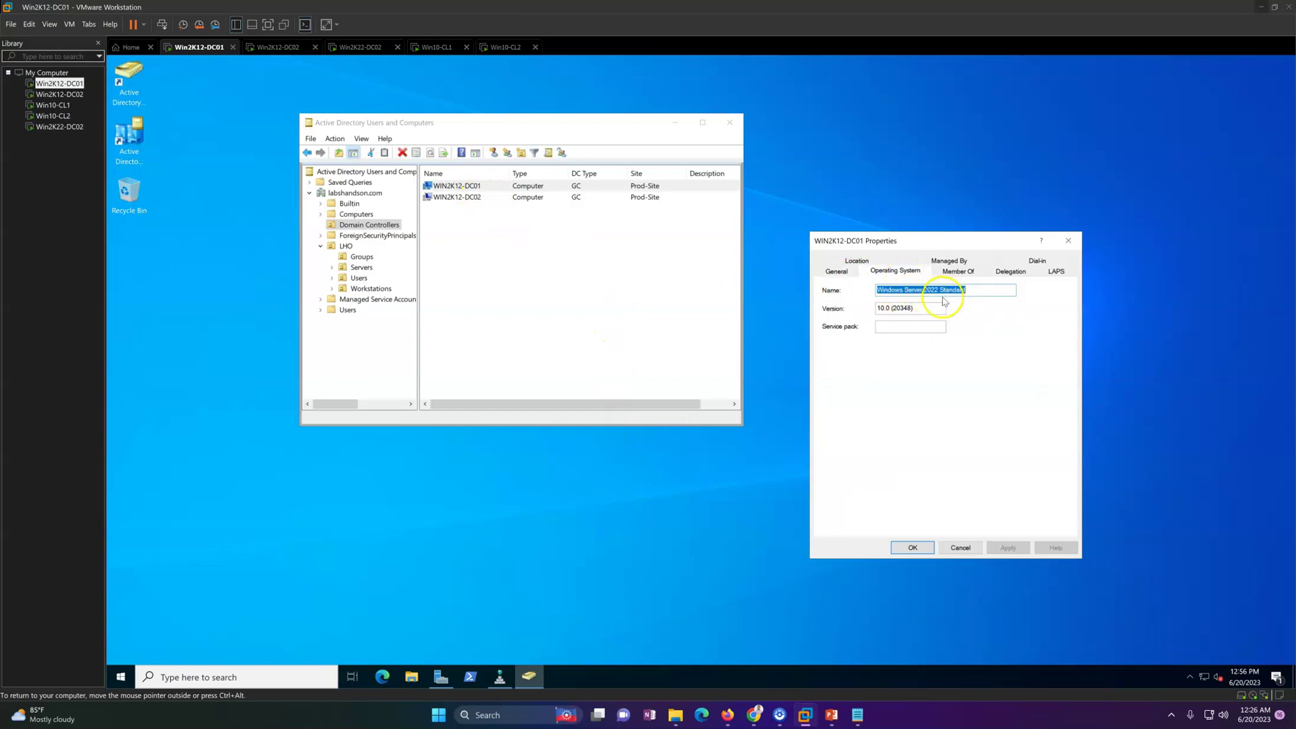
drag(930, 238, 995, 218)
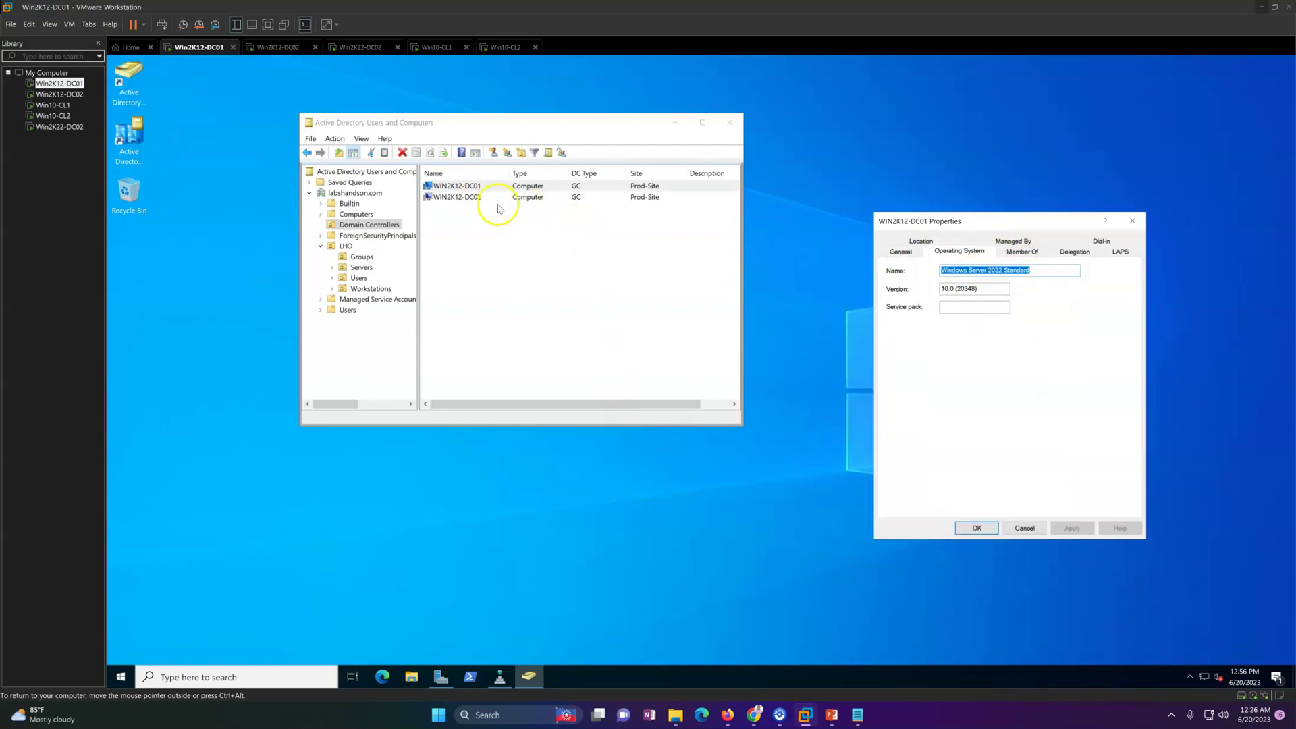
double_click(473, 197)
drag(849, 240, 470, 321)
click(514, 353)
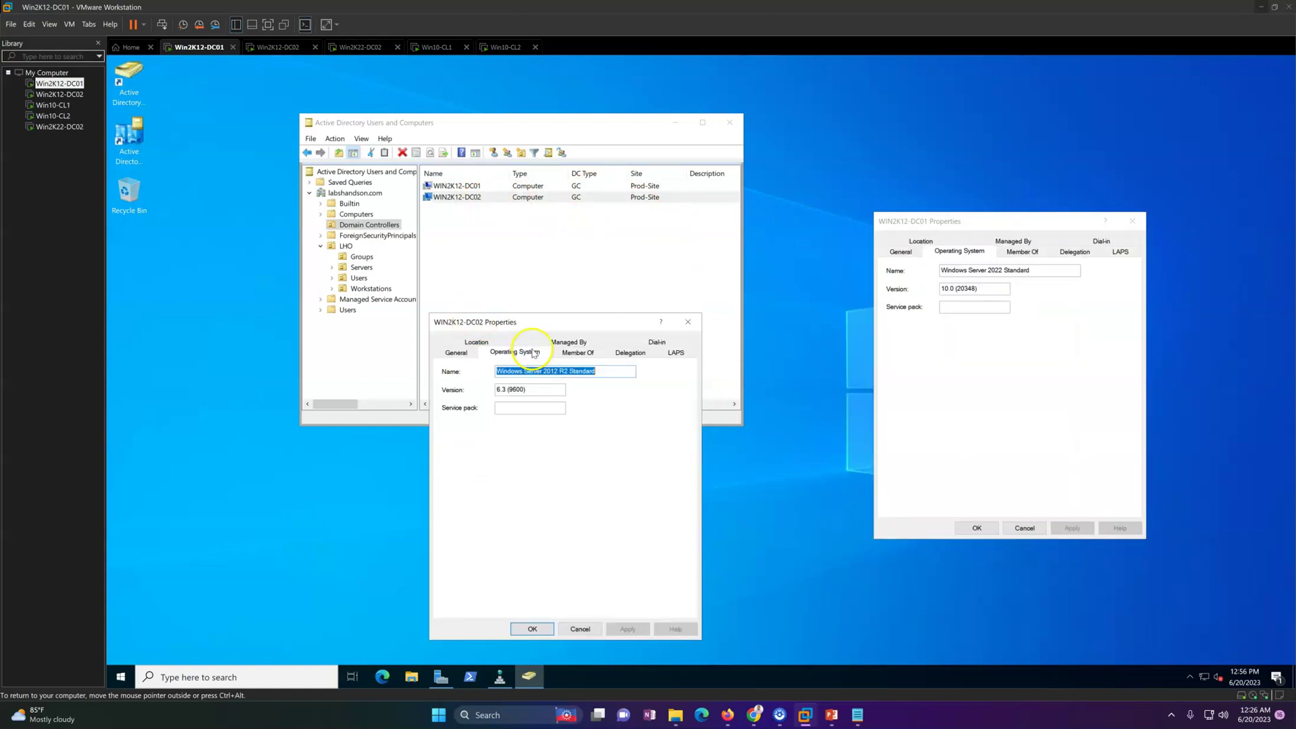
Step: Tour the Win2K12-DC02, Win2K22-DC02, Win10-CL1 and Win10-CL2 VMs, ending on Win2K12-DC01
click(278, 48)
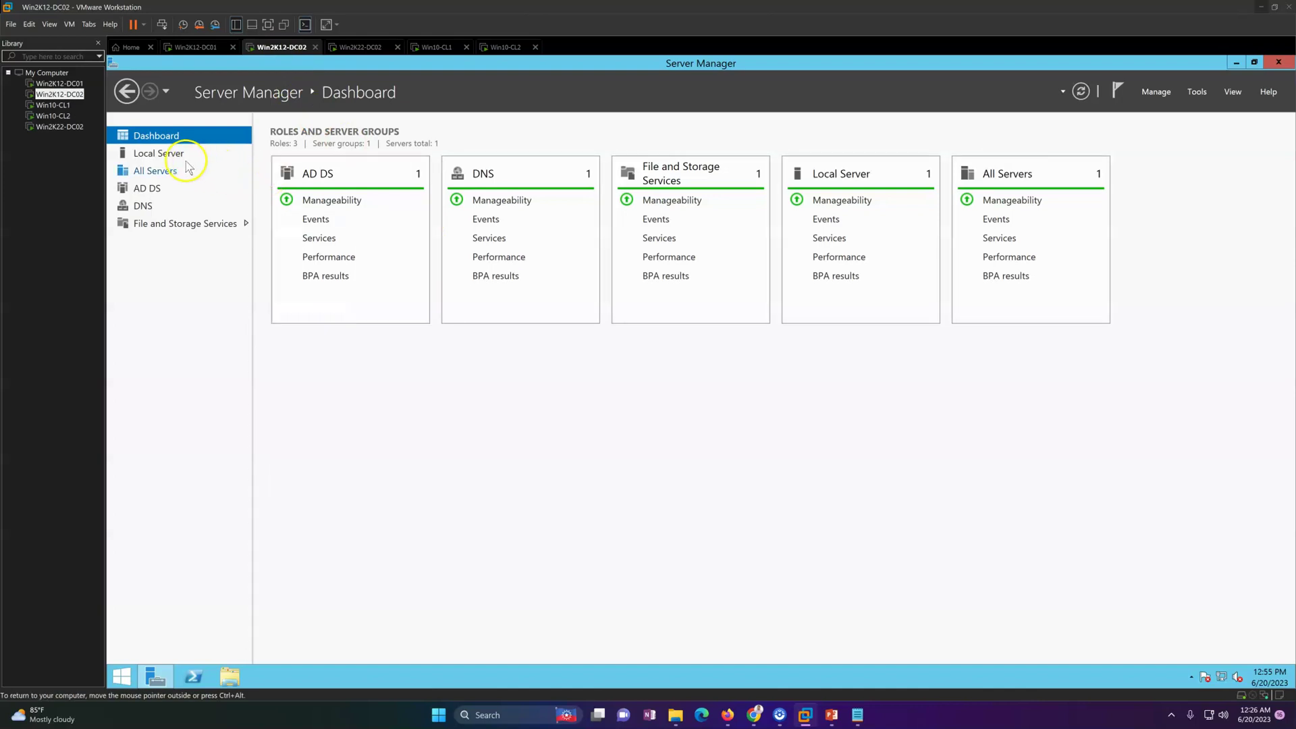
click(177, 154)
click(368, 48)
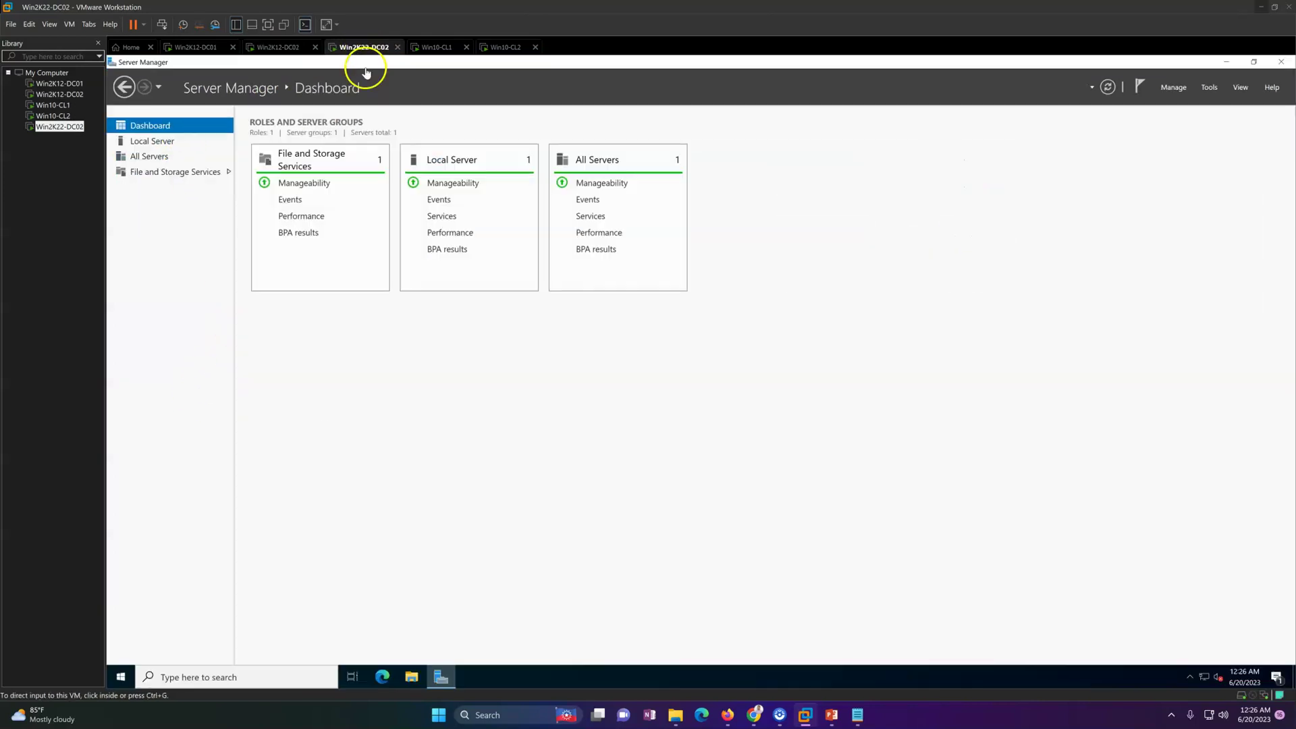
click(153, 143)
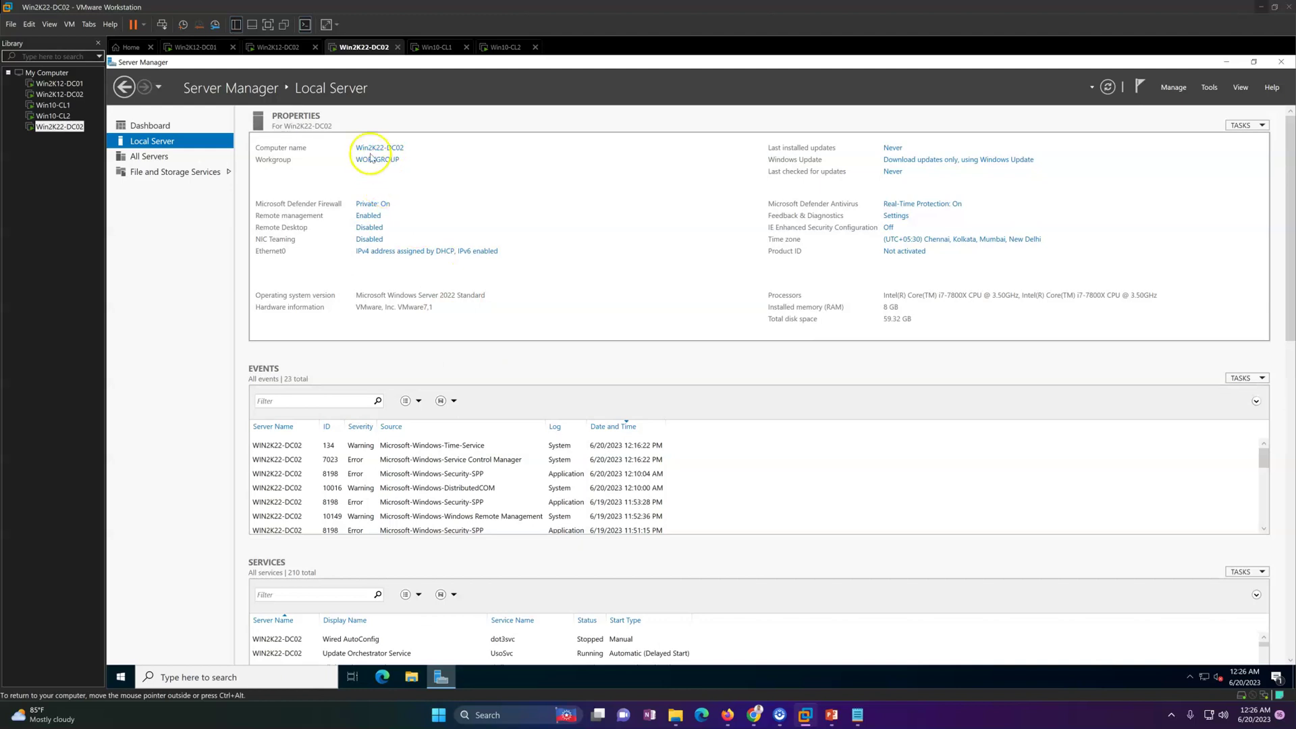
click(445, 48)
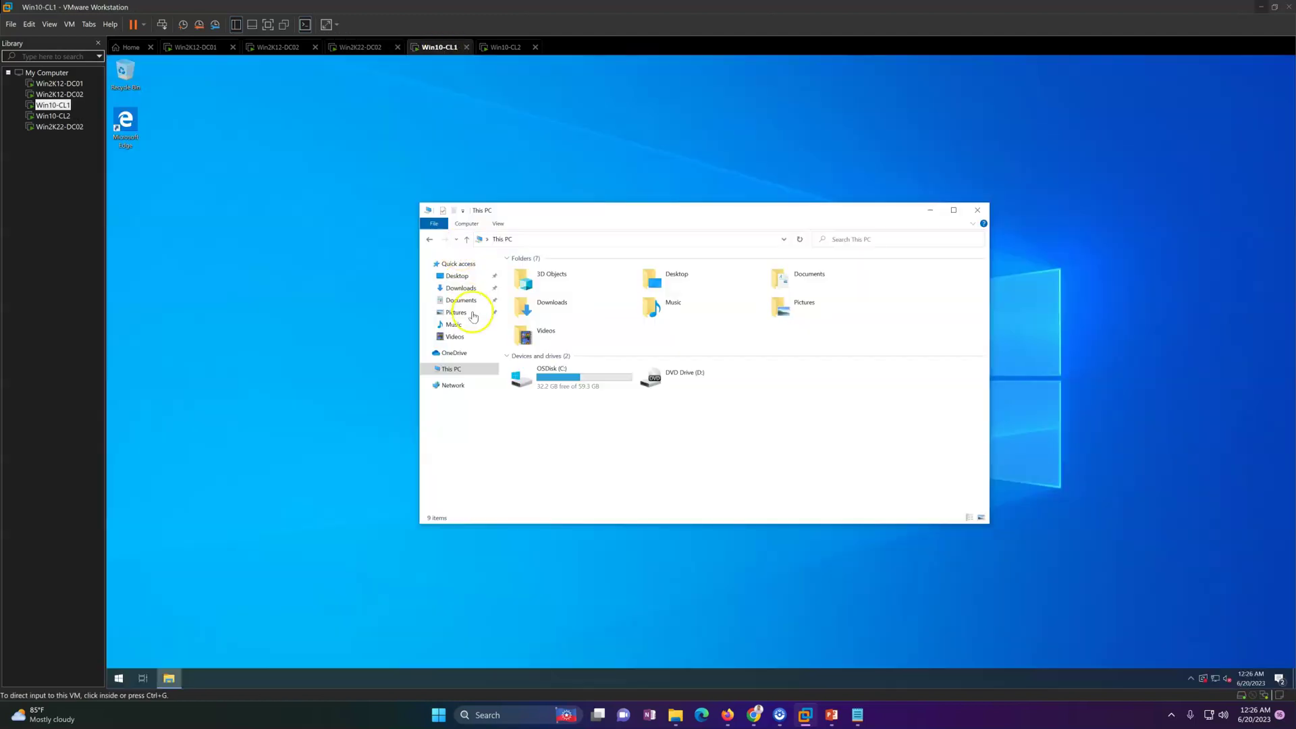
click(506, 47)
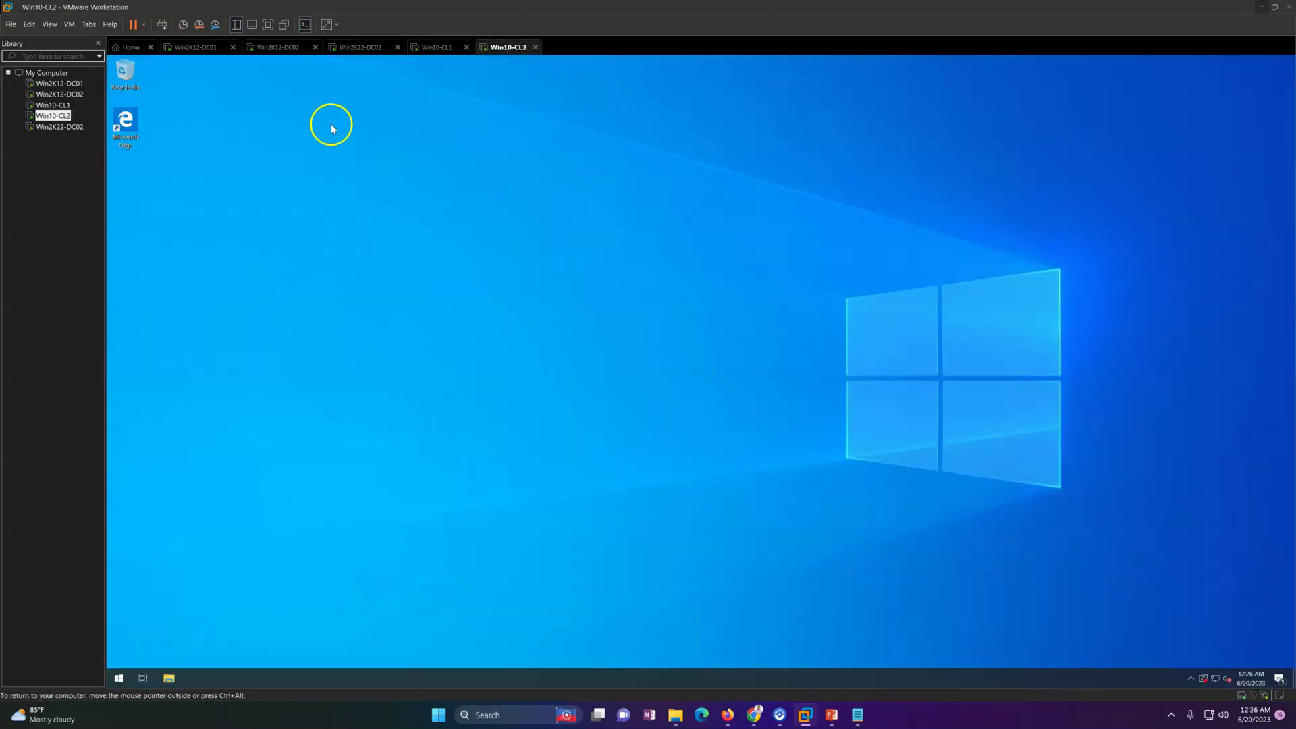
click(278, 48)
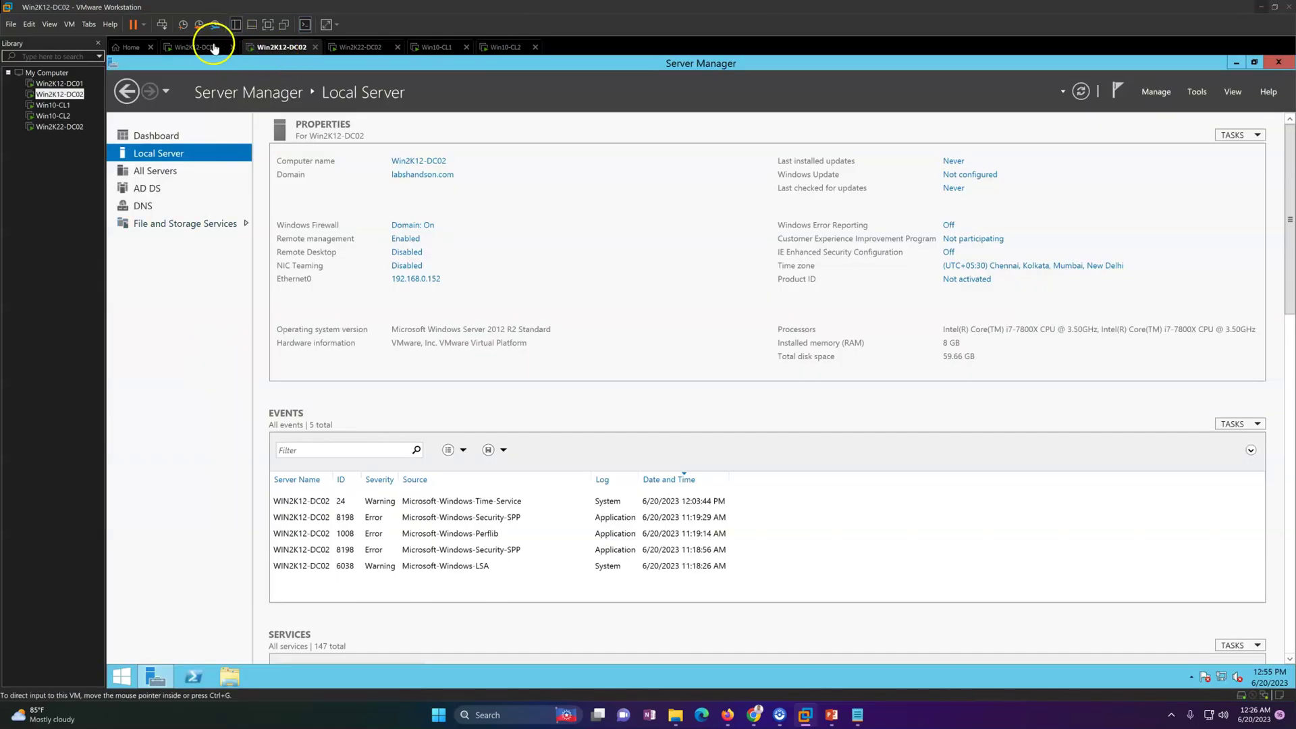
click(199, 47)
Step: Close the WIN2K12-DC02 and WIN2K12-DC01 Properties dialogs and reposition the Active Directory window
click(688, 323)
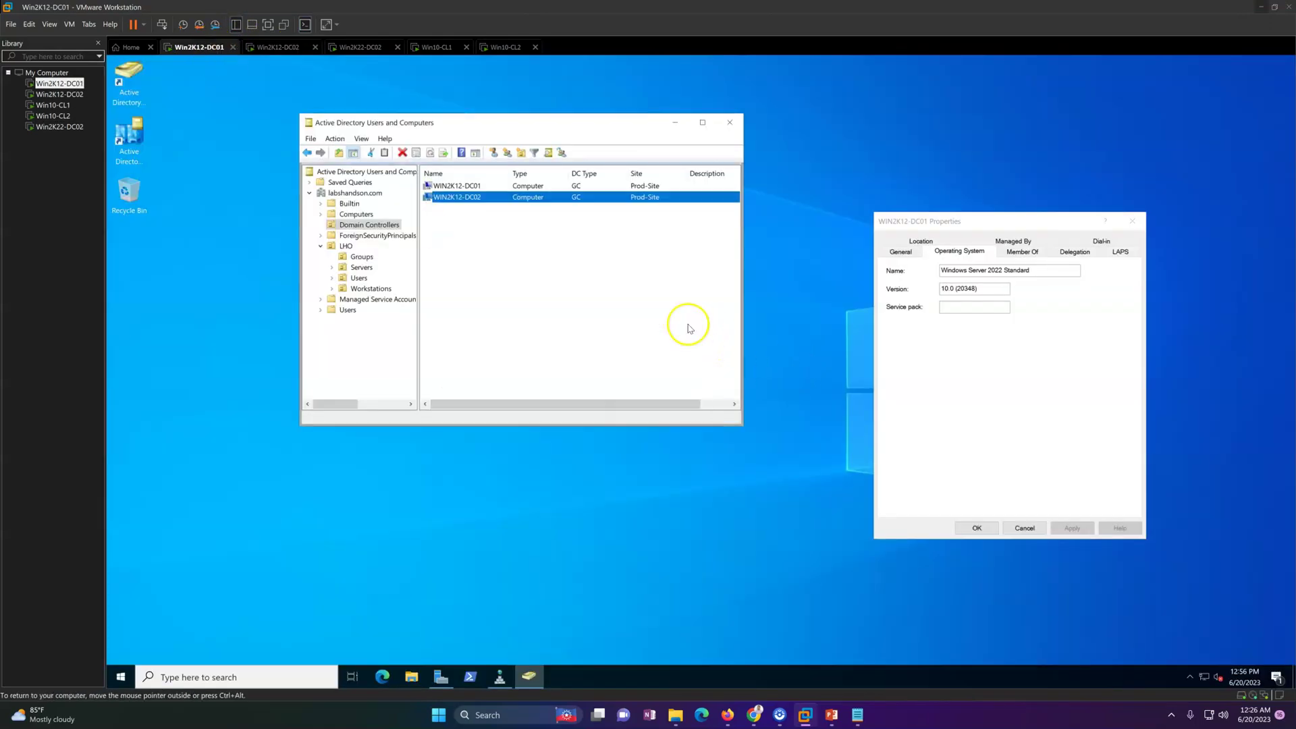
click(469, 197)
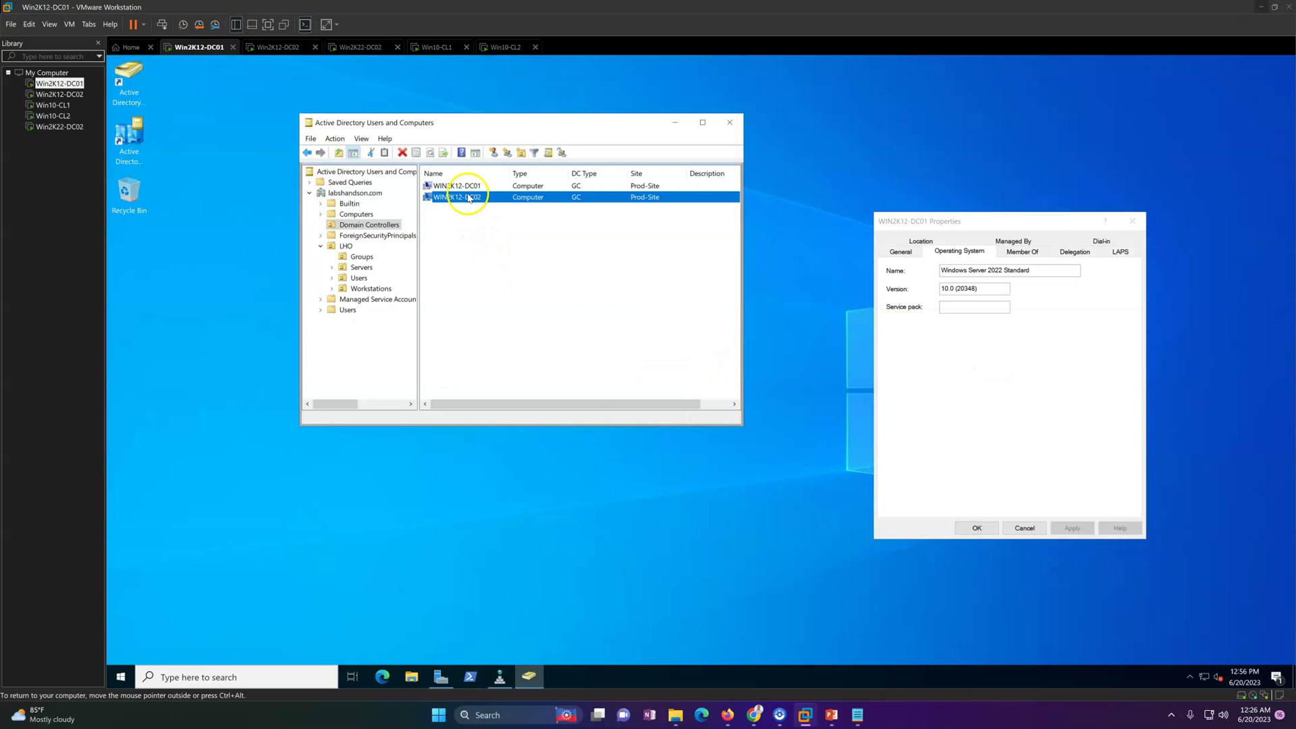
click(1133, 221)
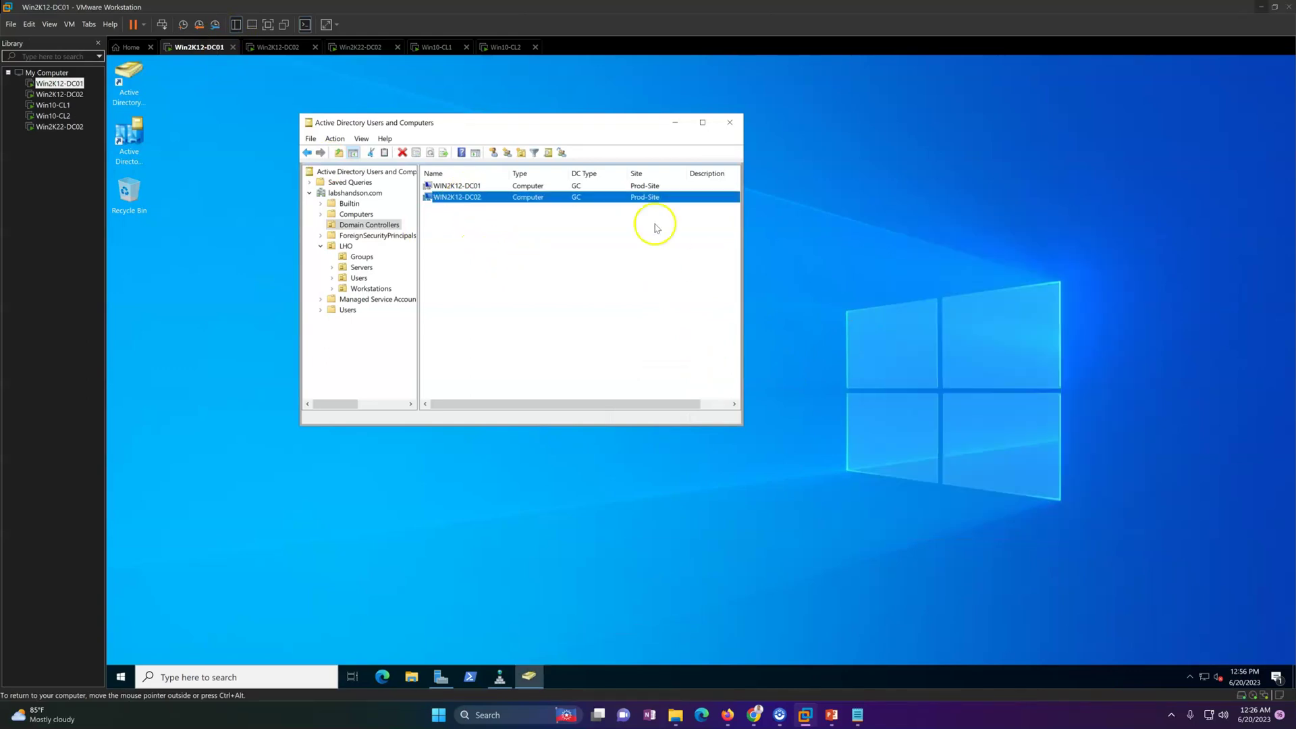
click(585, 272)
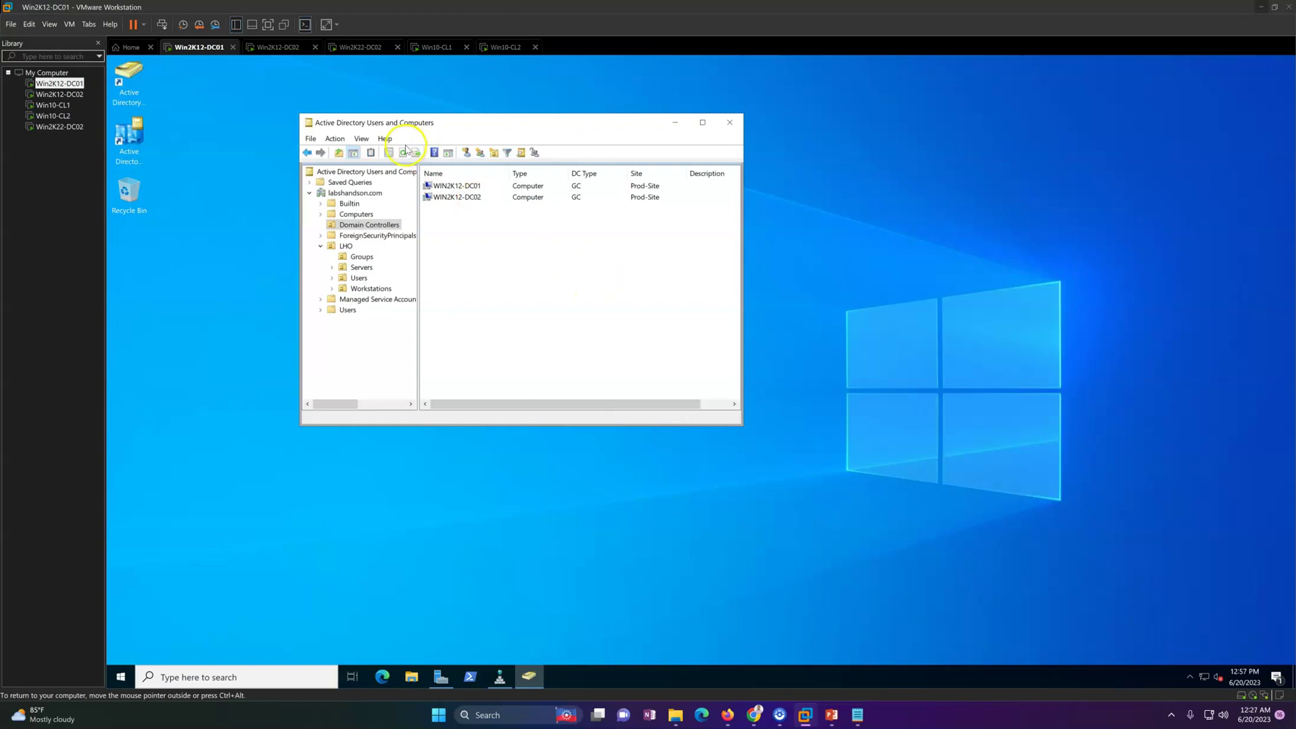
drag(493, 123, 469, 111)
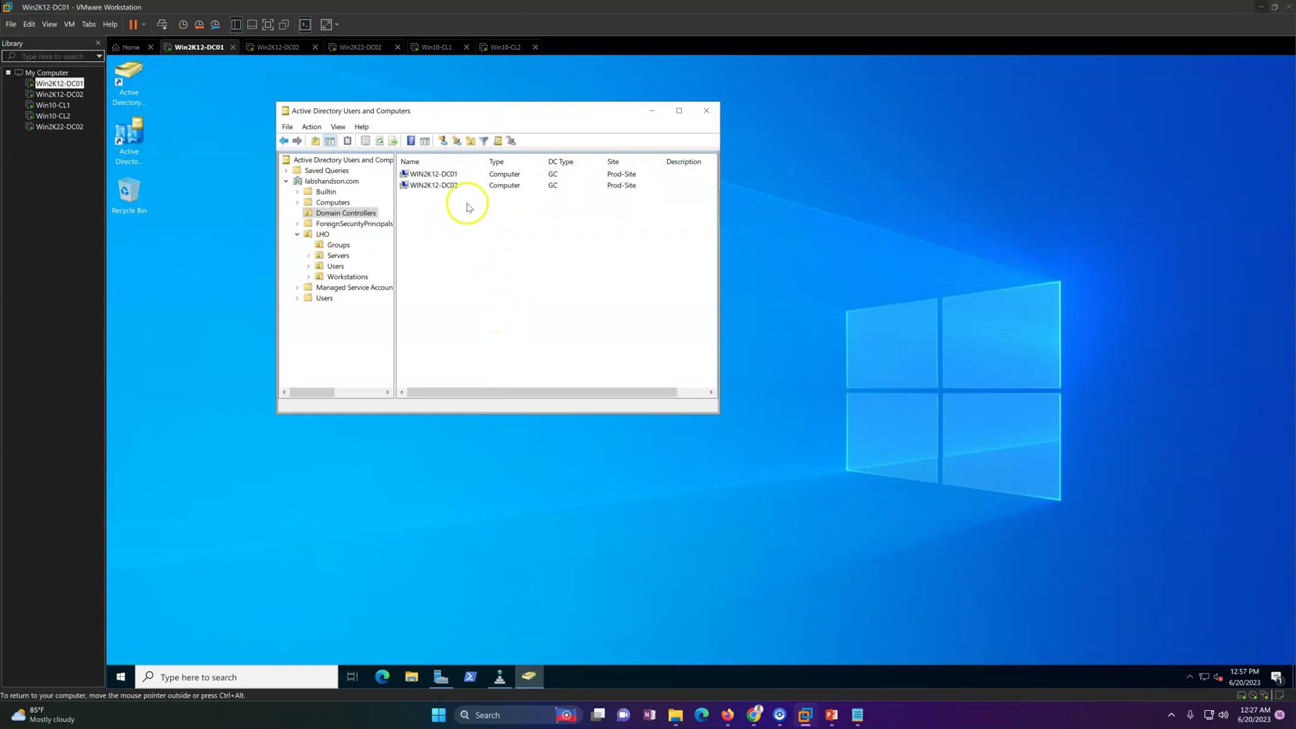
Step: Select WIN2K12-DC02 in the list, then go to the Win2K12-DC02 VM's Server Manager
click(435, 186)
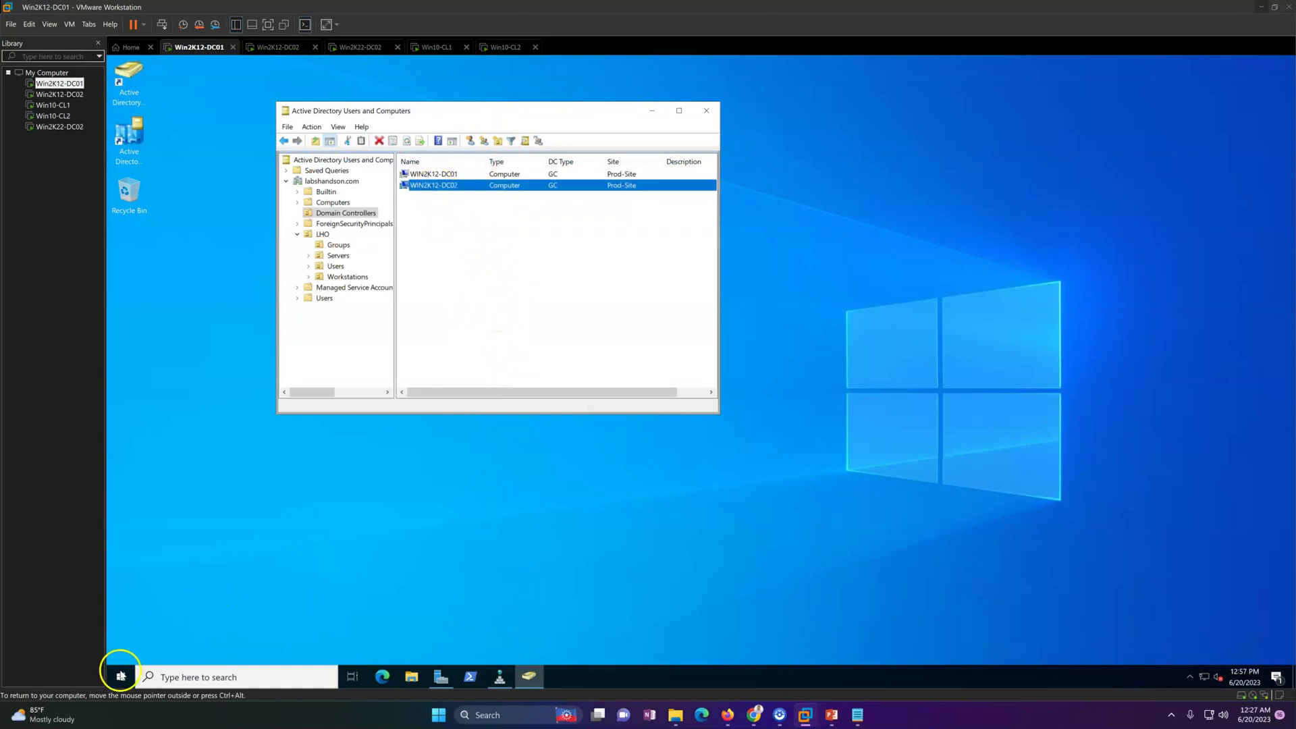
click(119, 675)
click(530, 221)
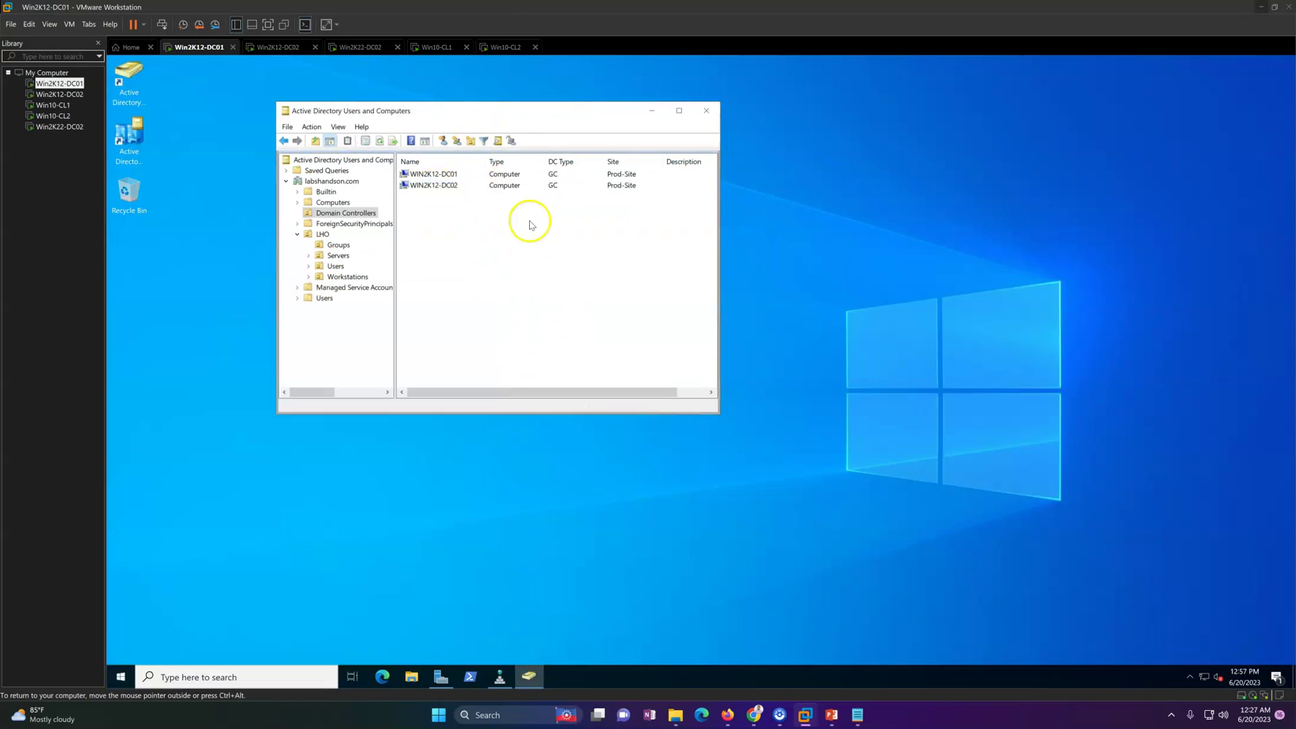
click(473, 188)
click(289, 46)
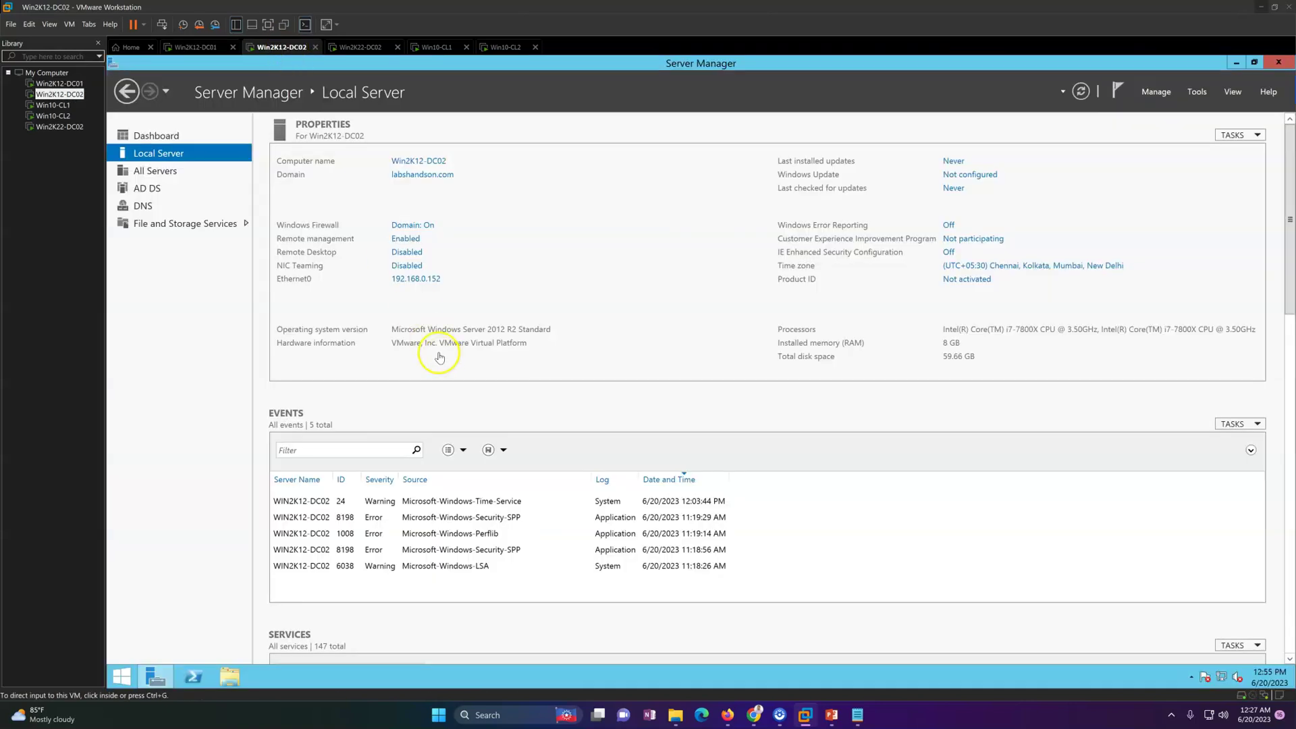
click(1147, 98)
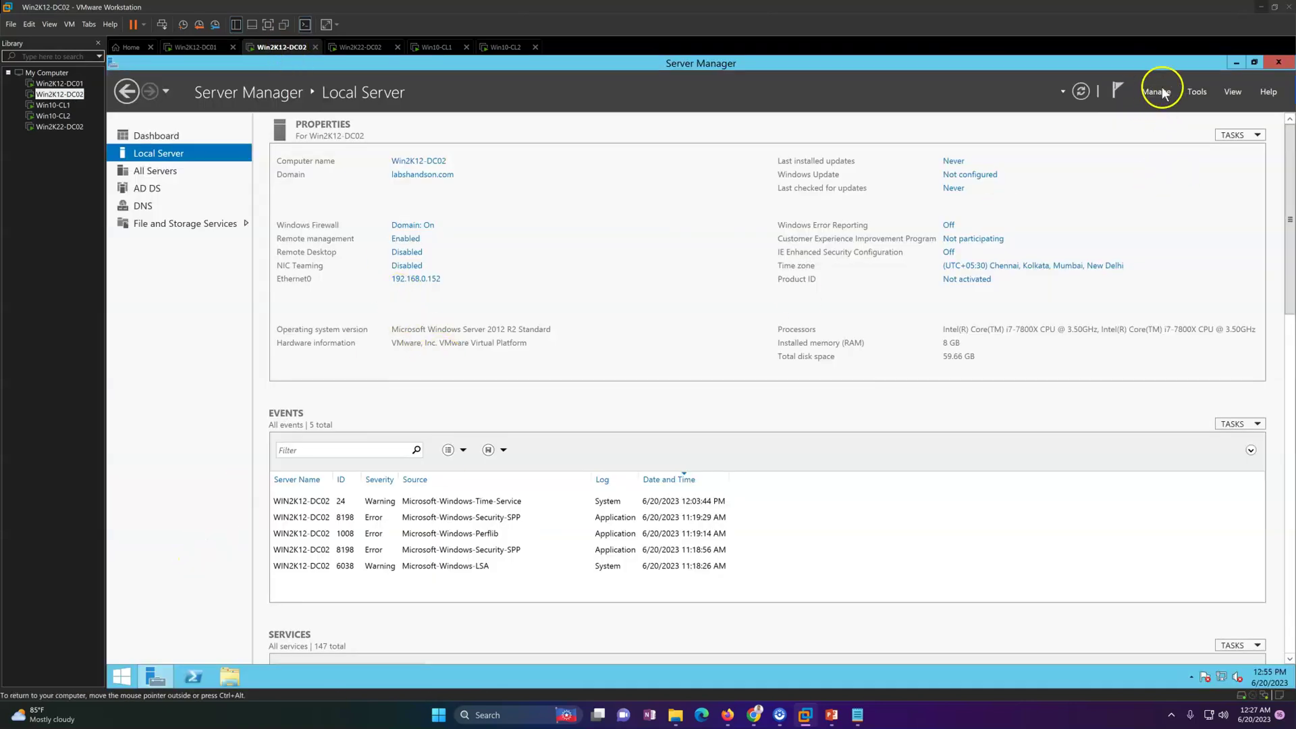
click(1163, 93)
Step: Open the Remove Roles and Features wizard, page through it, then close it
click(1163, 121)
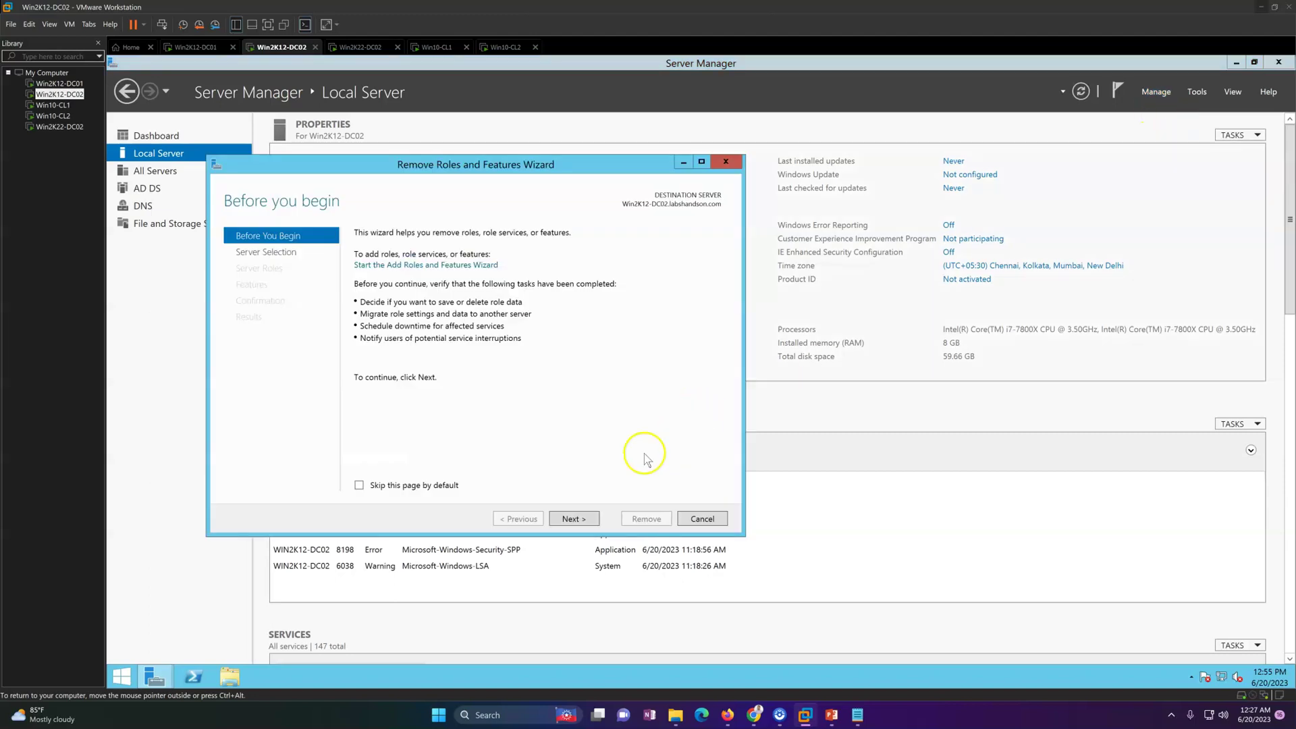
click(574, 518)
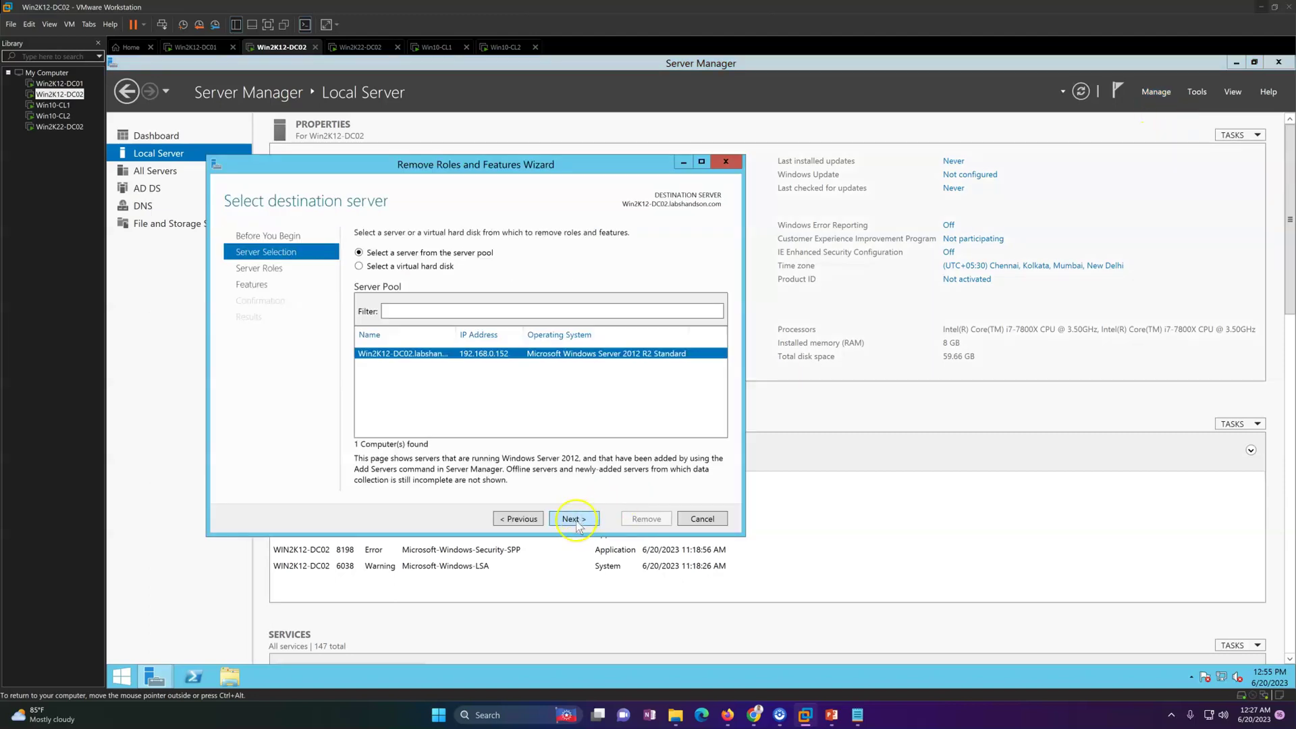
click(574, 520)
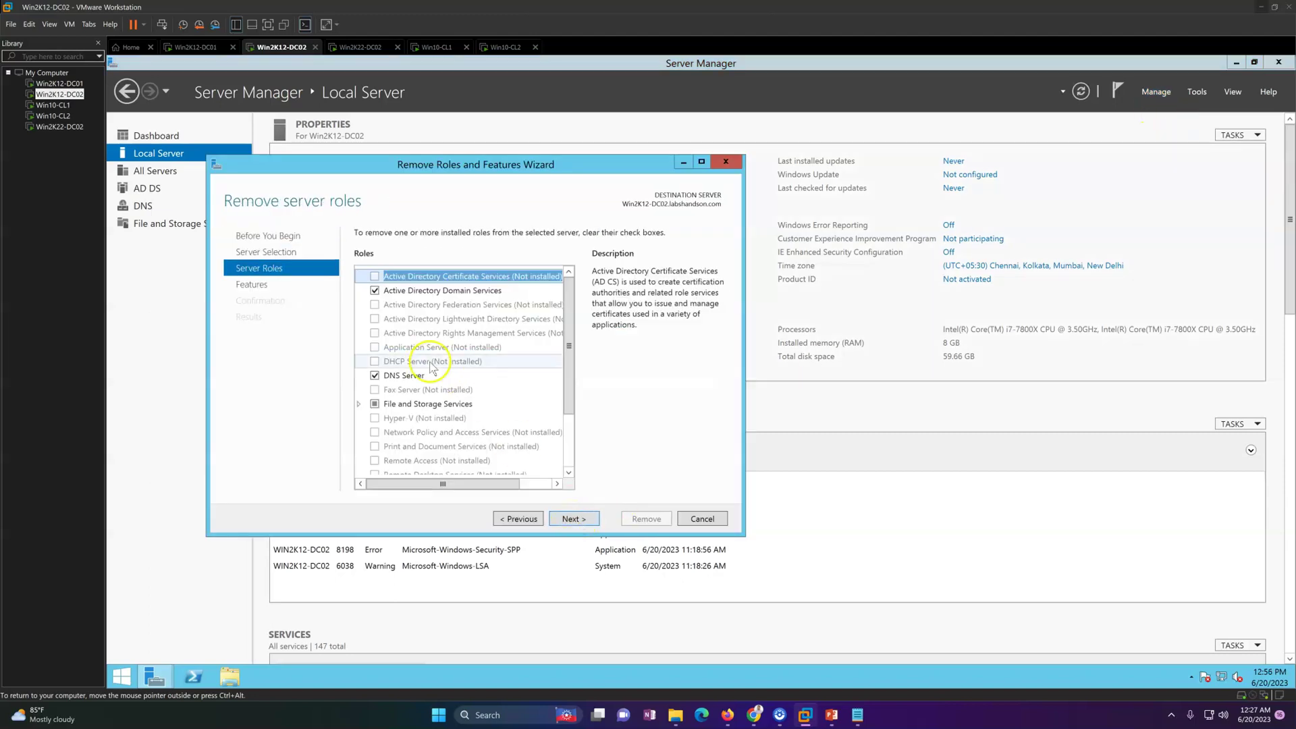
click(519, 520)
click(519, 519)
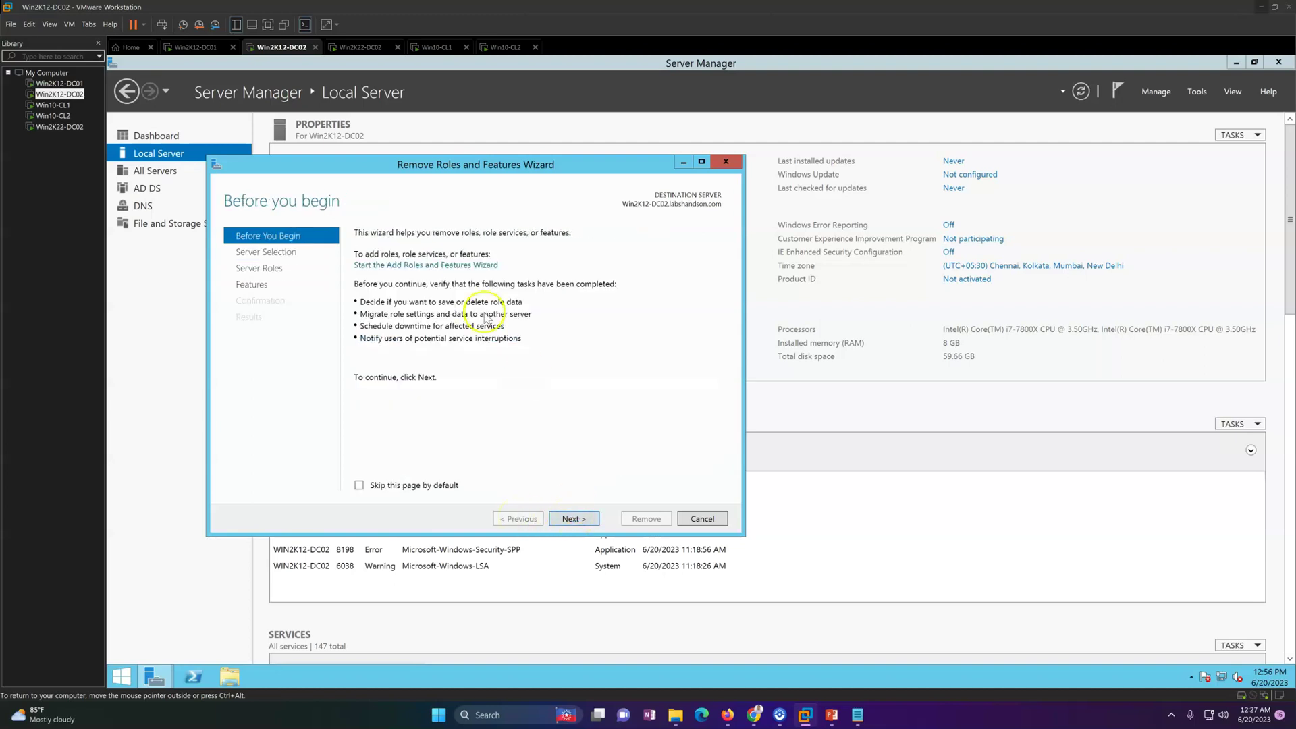
click(726, 162)
Step: Reopen the wizard and uncheck Active Directory Domain Services, removing its dependent features
click(1157, 92)
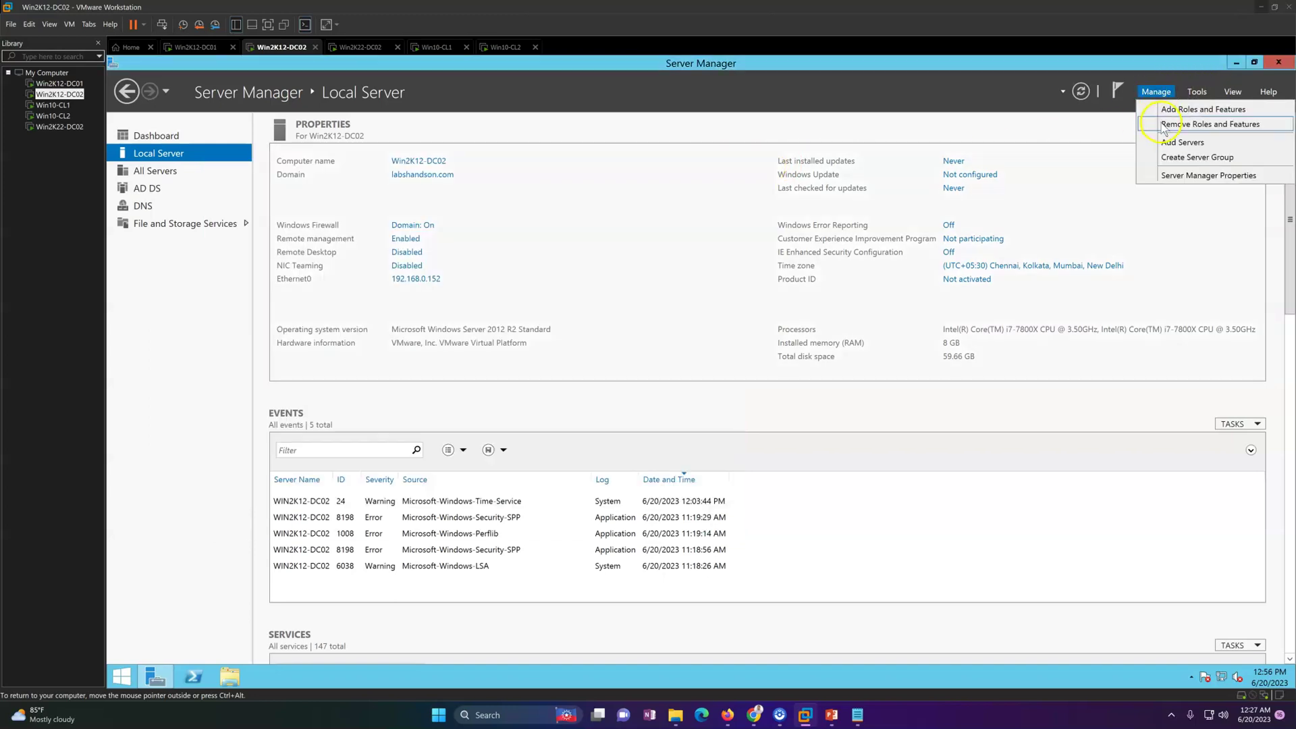
click(1170, 125)
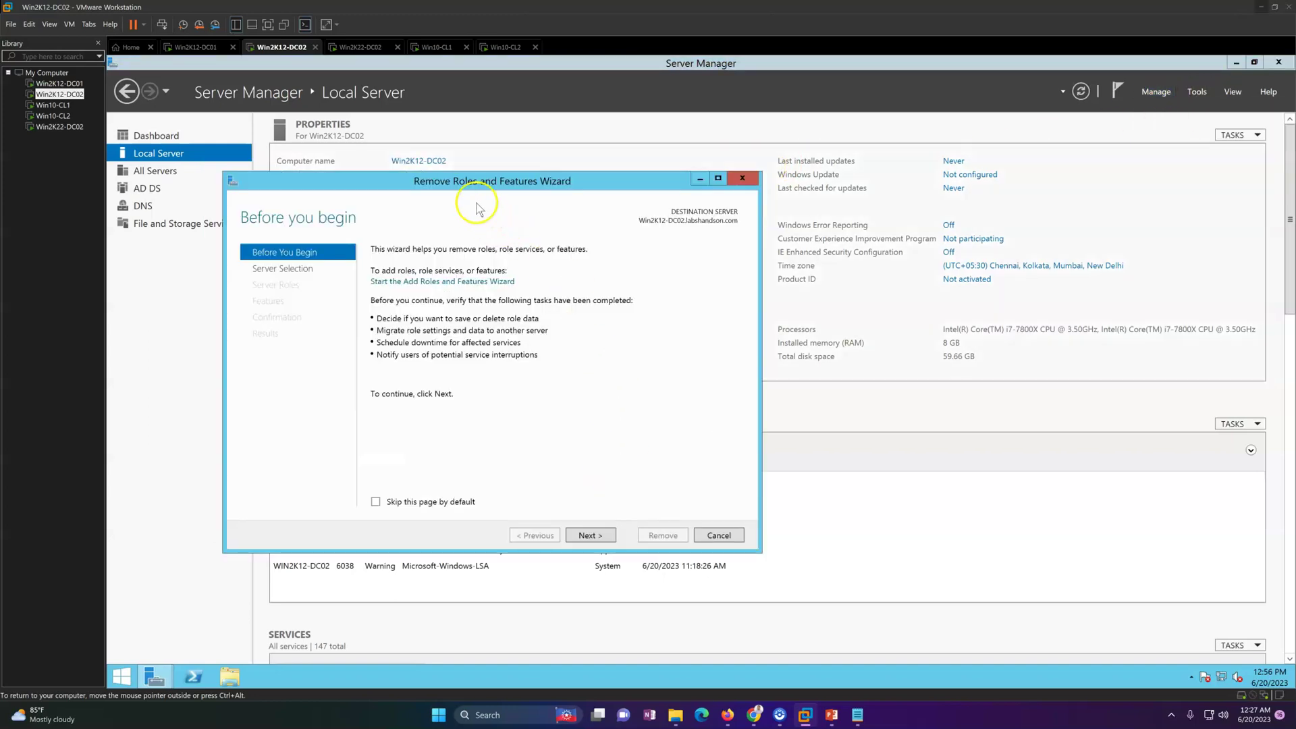
drag(478, 180, 775, 163)
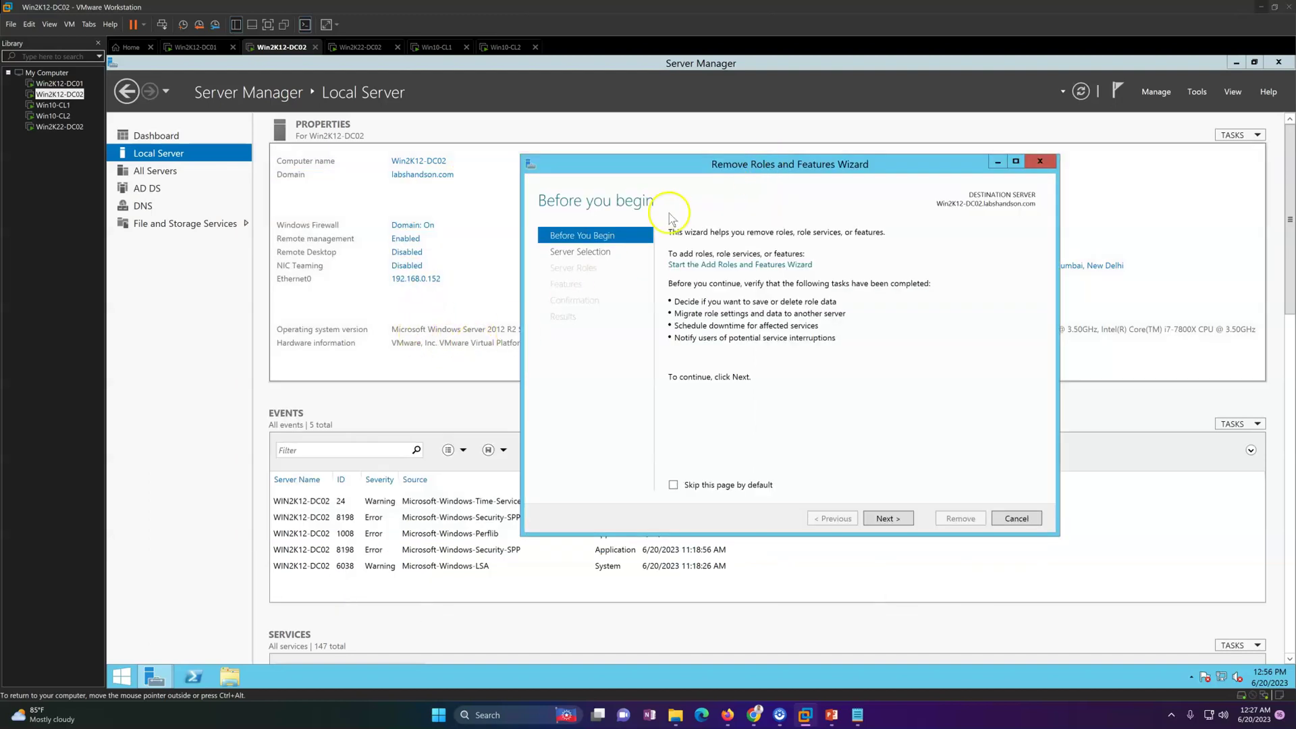
drag(675, 165, 740, 168)
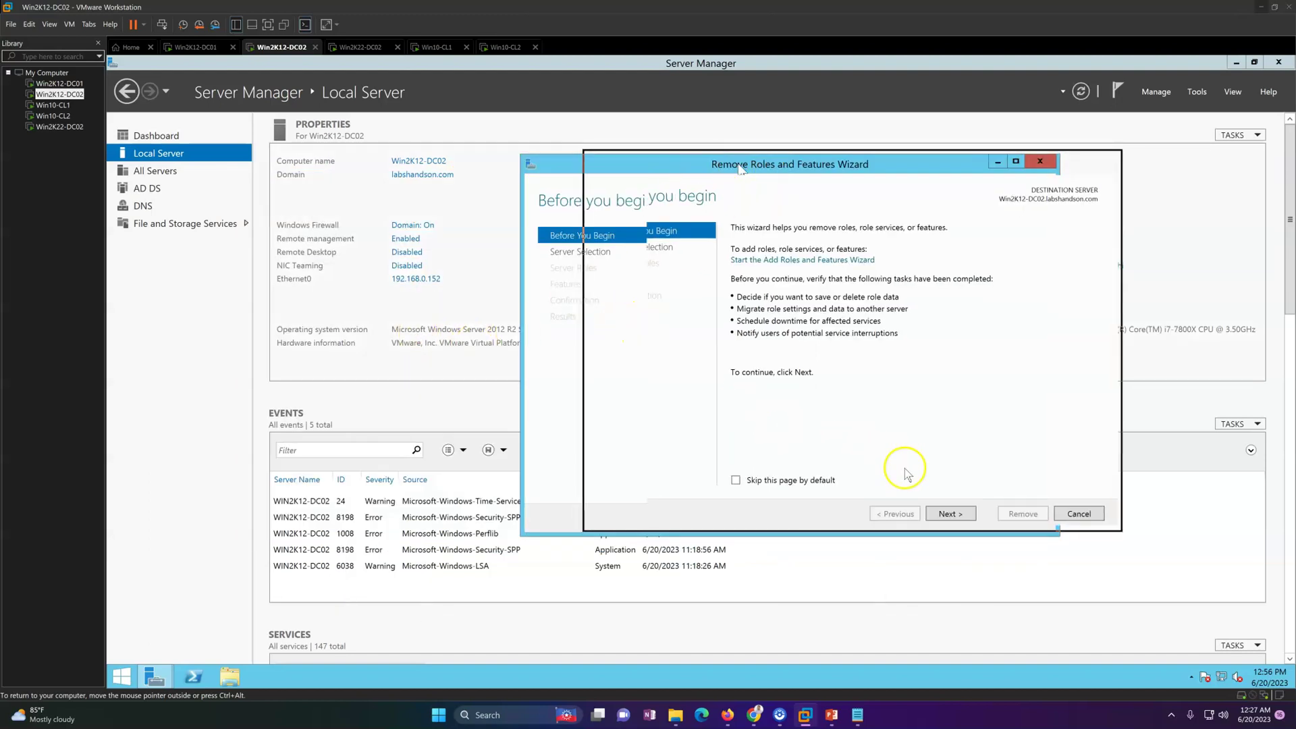
click(952, 515)
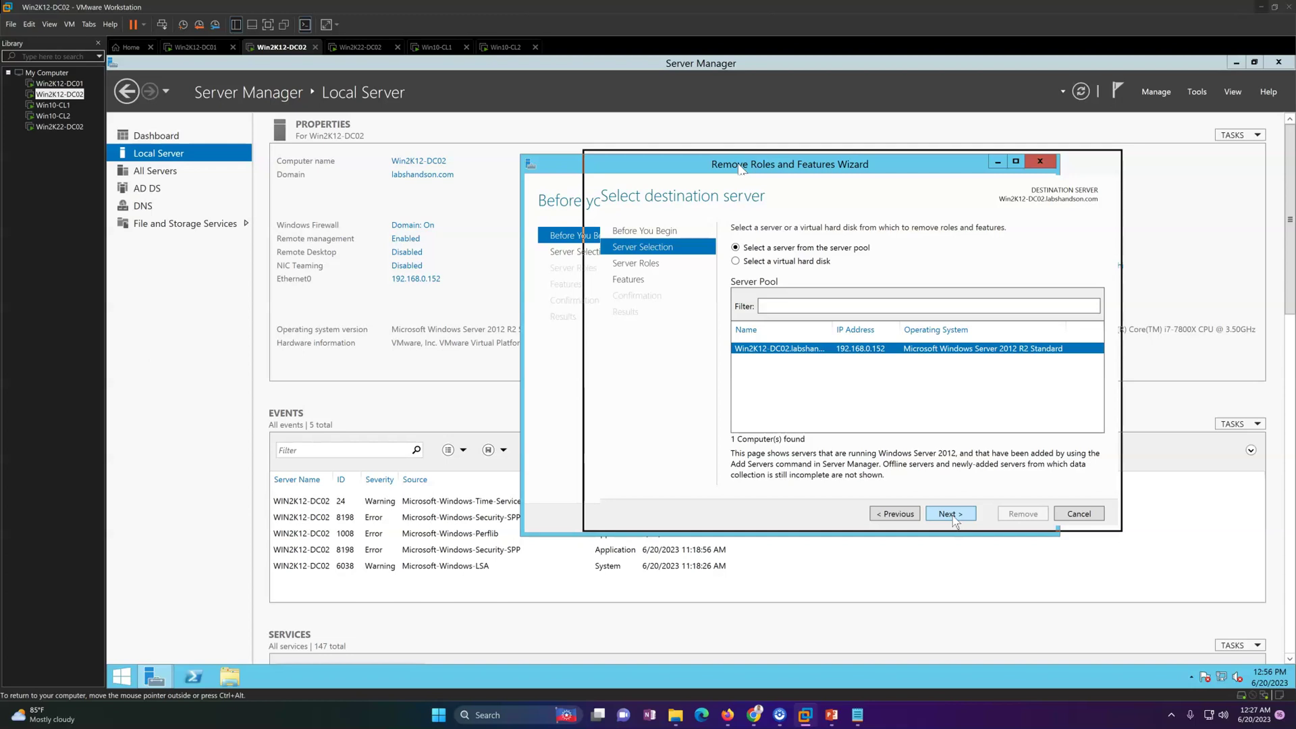
click(951, 515)
click(752, 286)
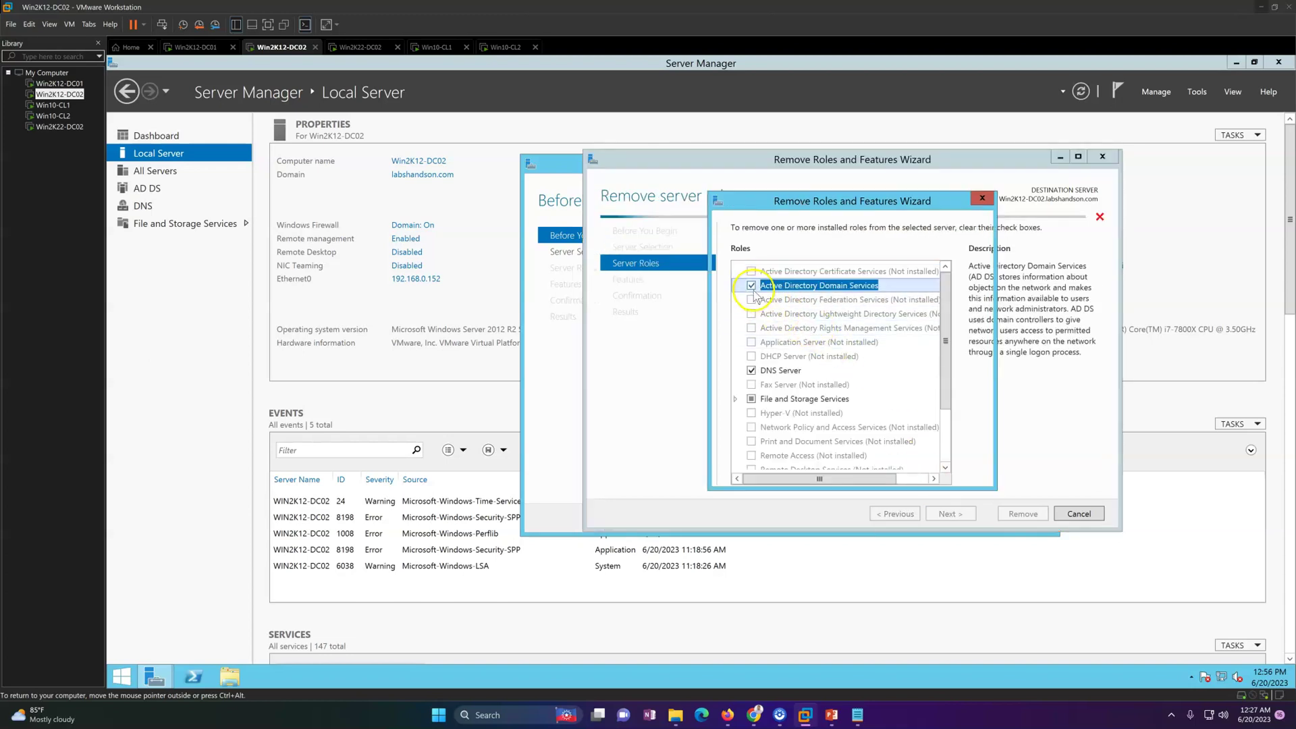
click(902, 459)
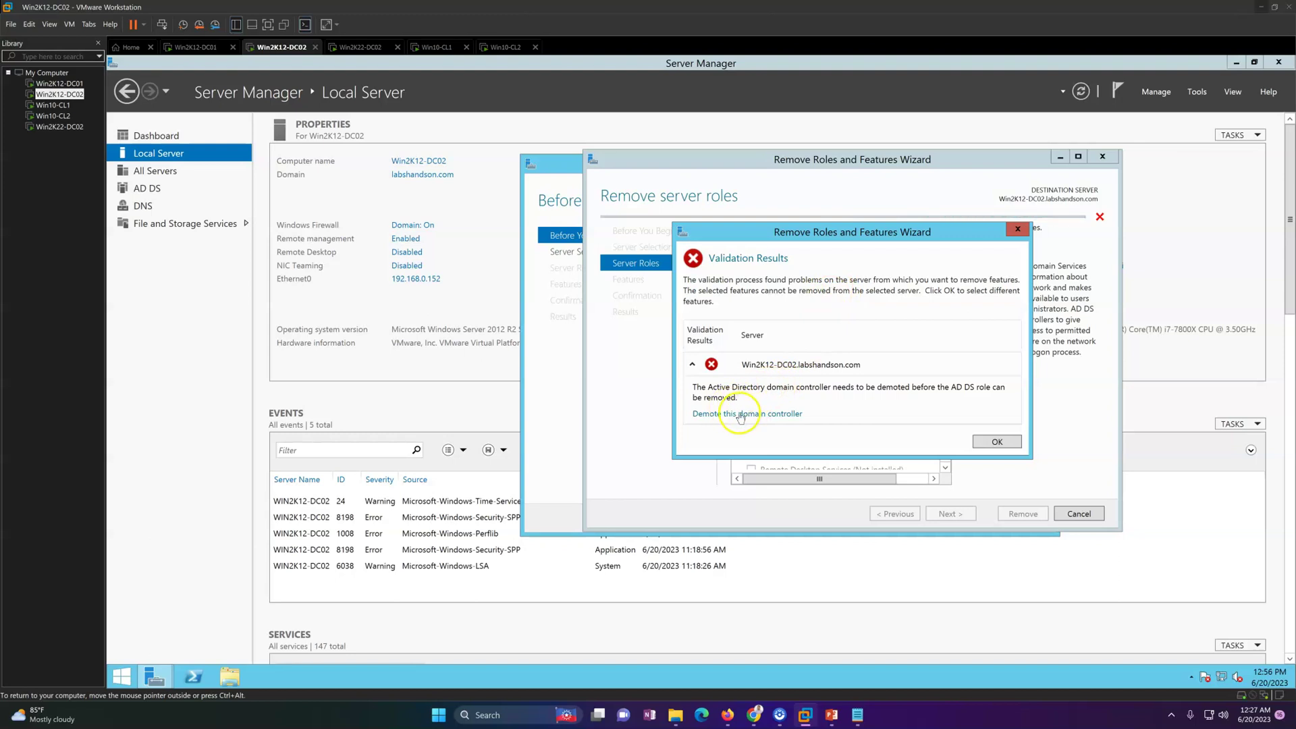
Step: Launch the domain controller demotion wizard and minimize Server Manager behind it
click(766, 417)
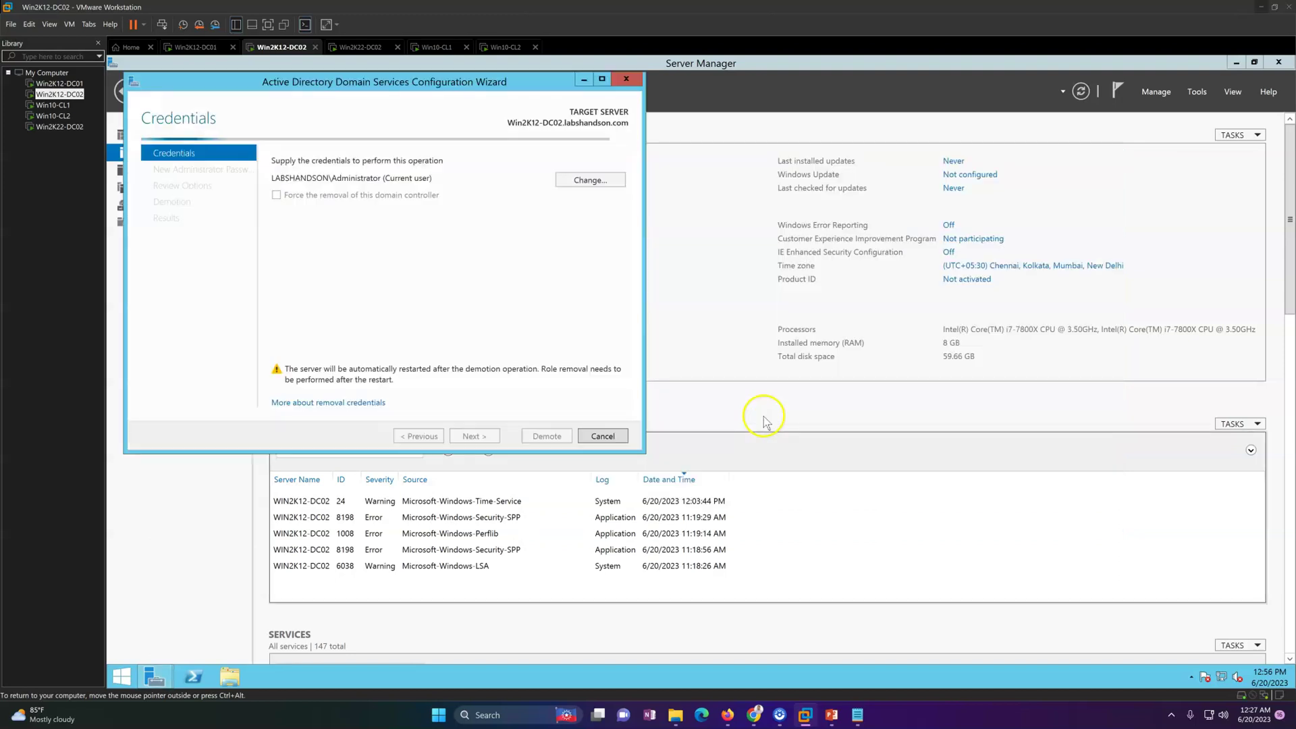
click(1235, 63)
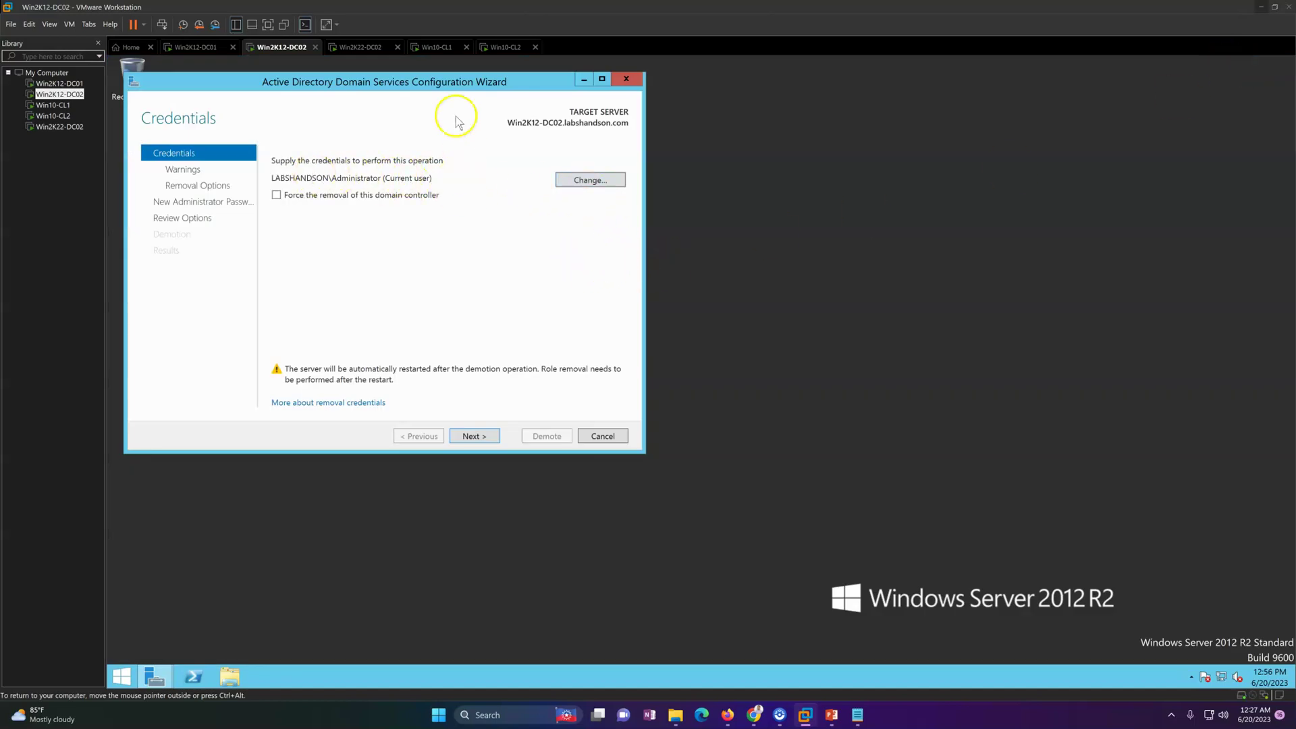
drag(428, 81, 502, 106)
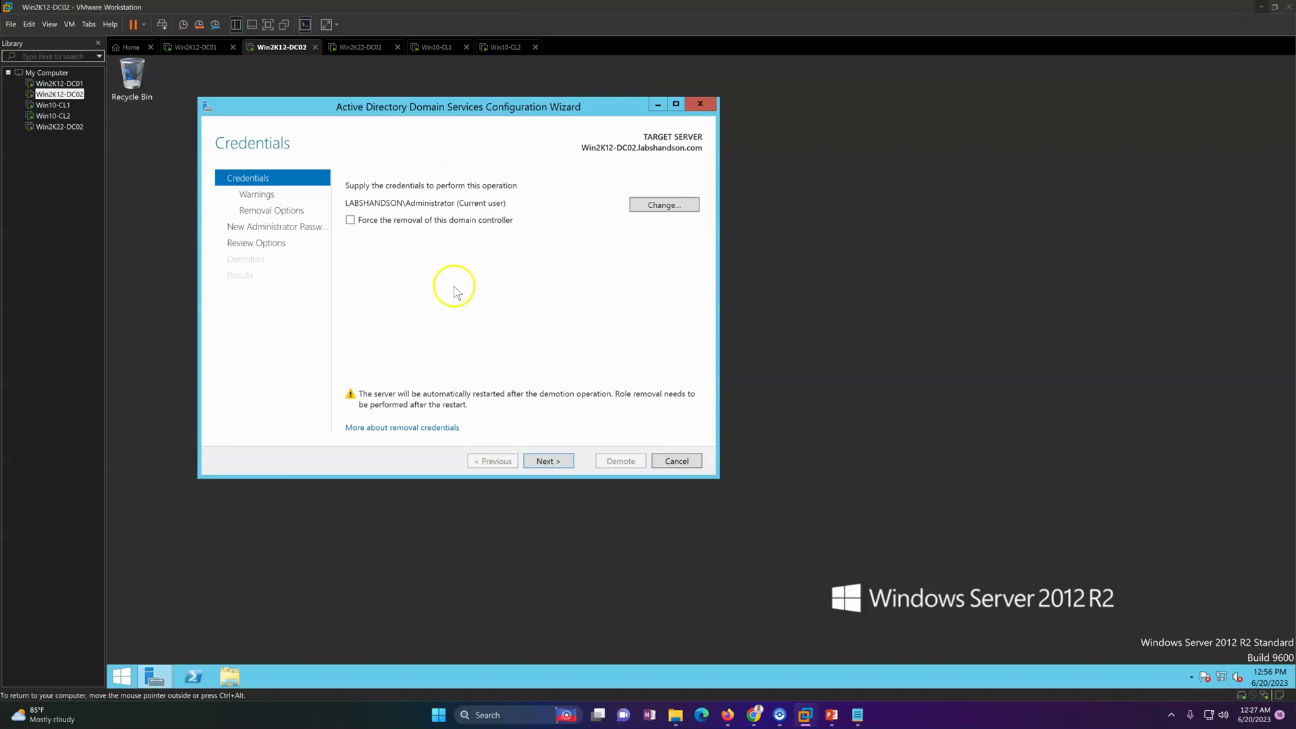
click(549, 462)
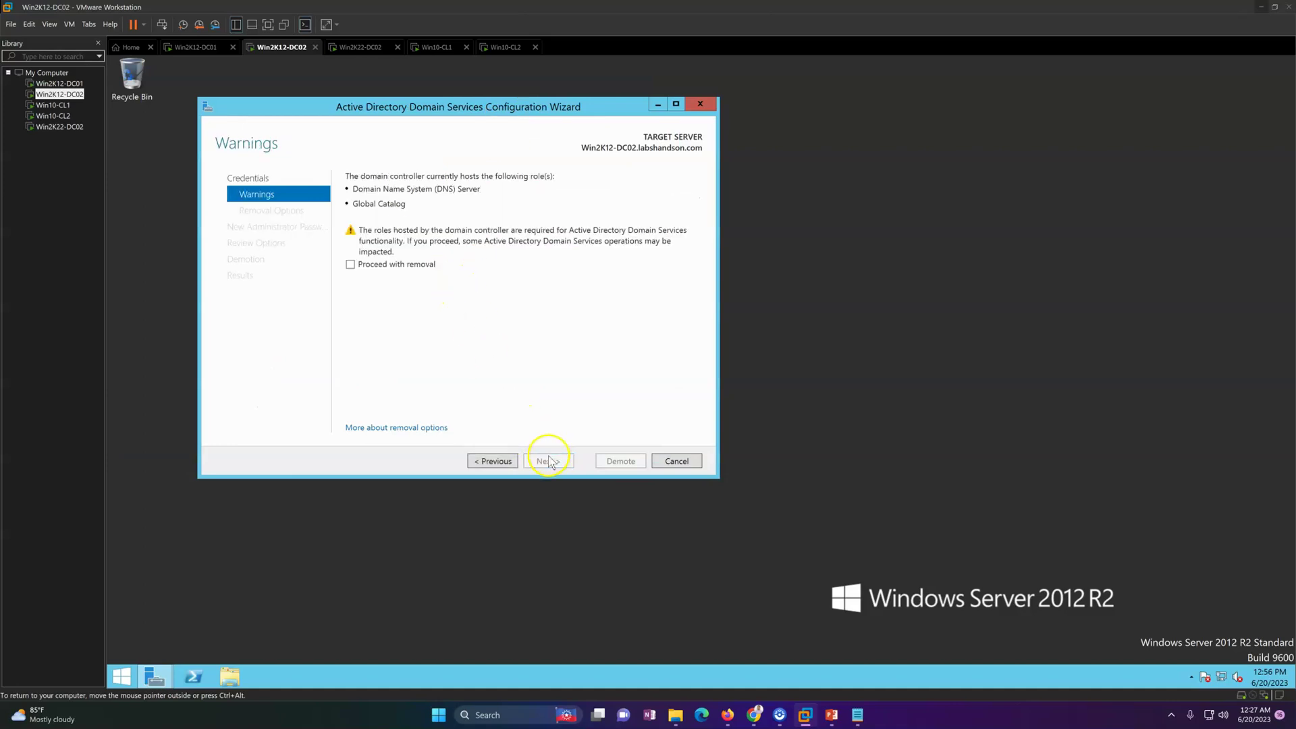
Step: Check 'Proceed with removal' and 'Force the removal of this domain controller'
click(402, 266)
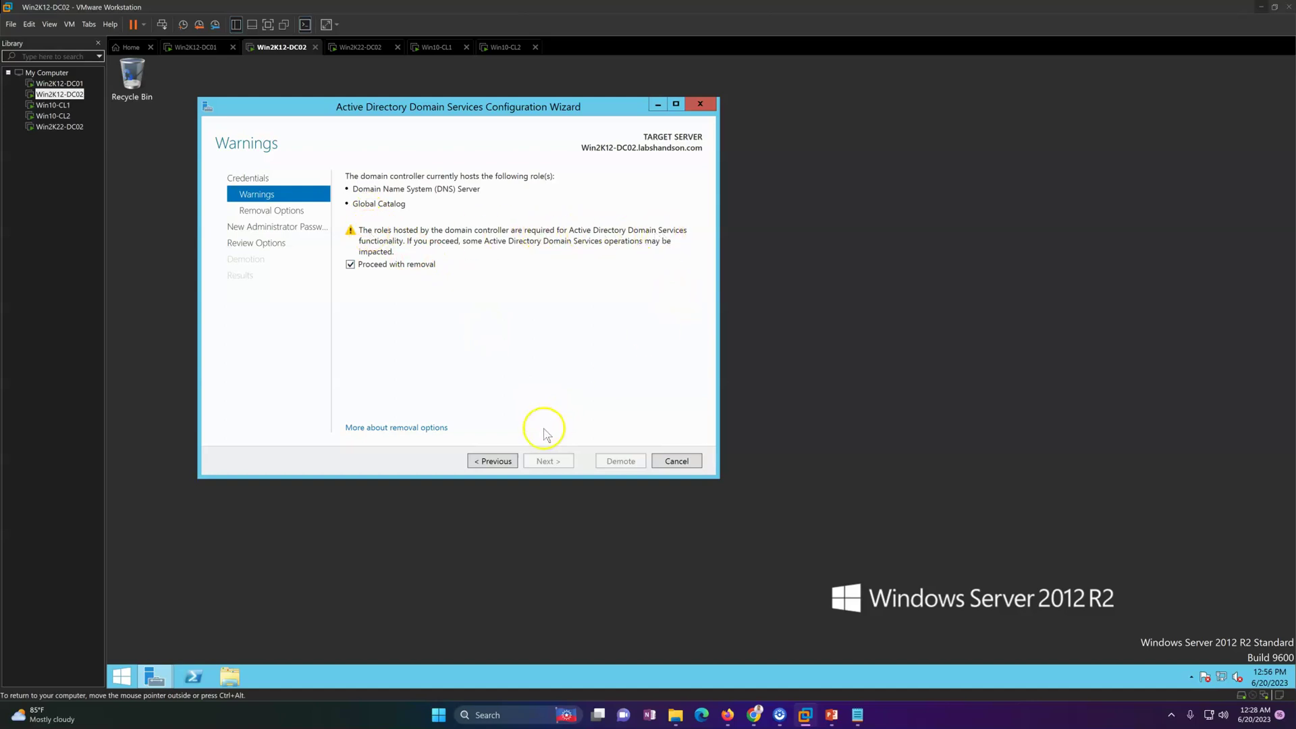
click(506, 460)
click(350, 220)
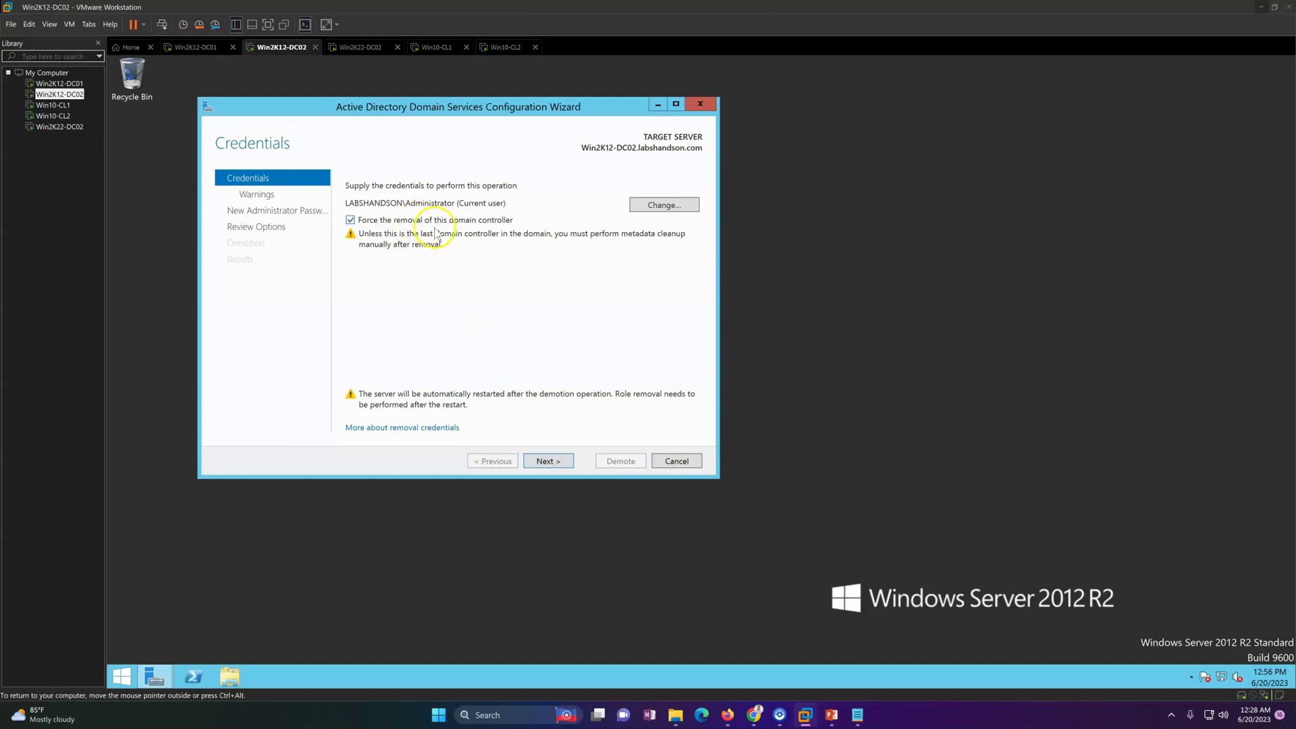
key(Return)
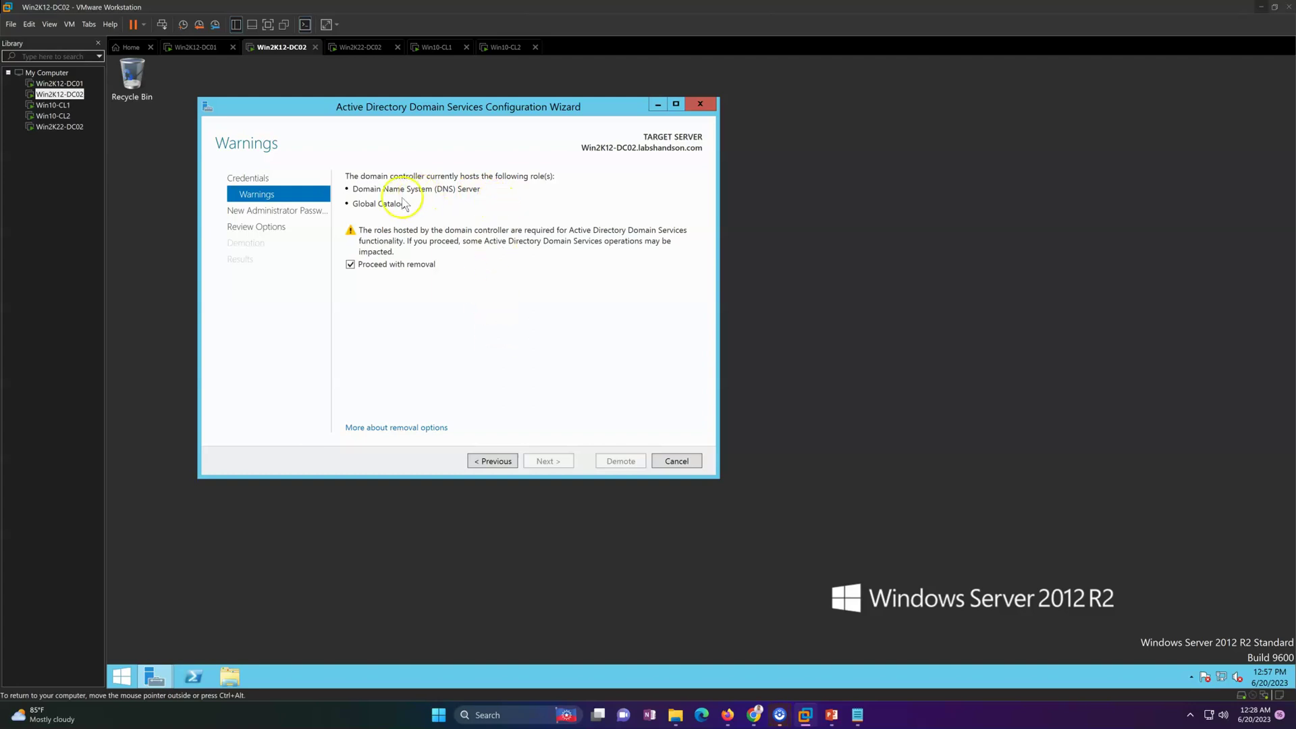
Step: Open Active Directory Users and Computers and view WIN2K12-DC02's properties under Domain Controllers
mouse_move(143, 678)
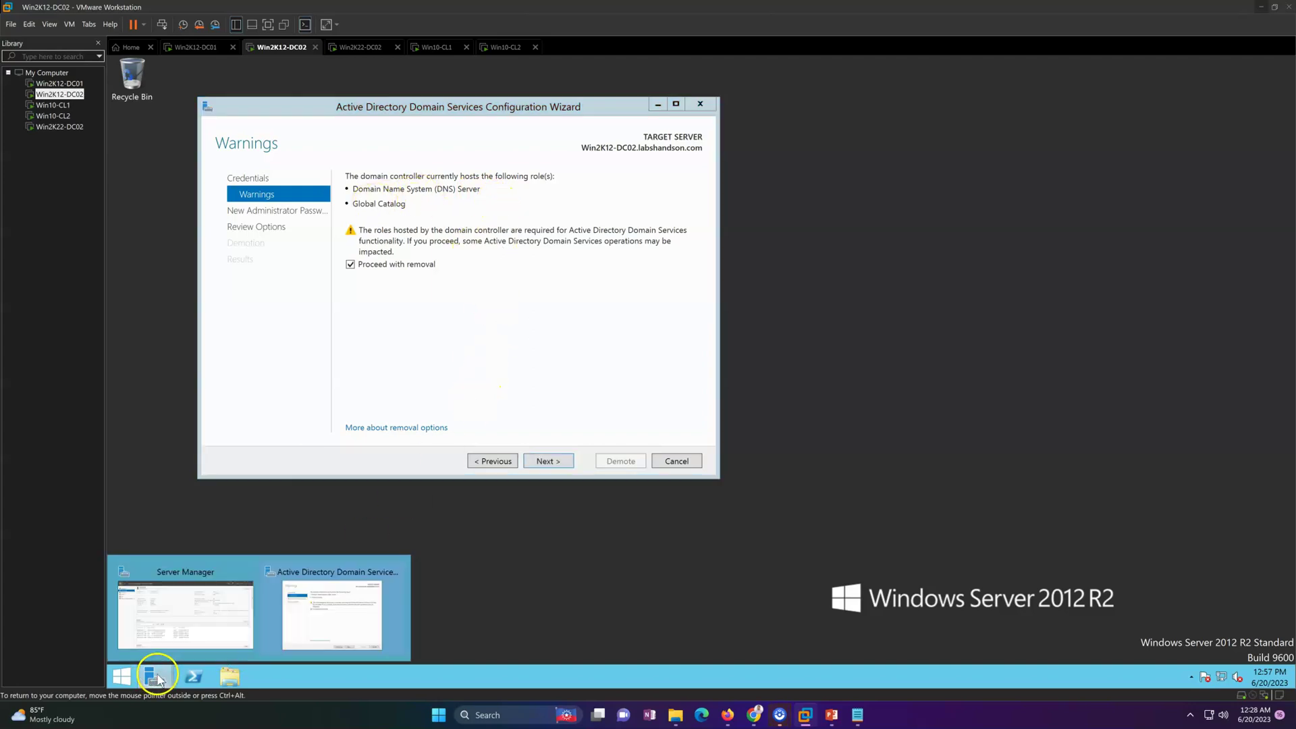
click(172, 625)
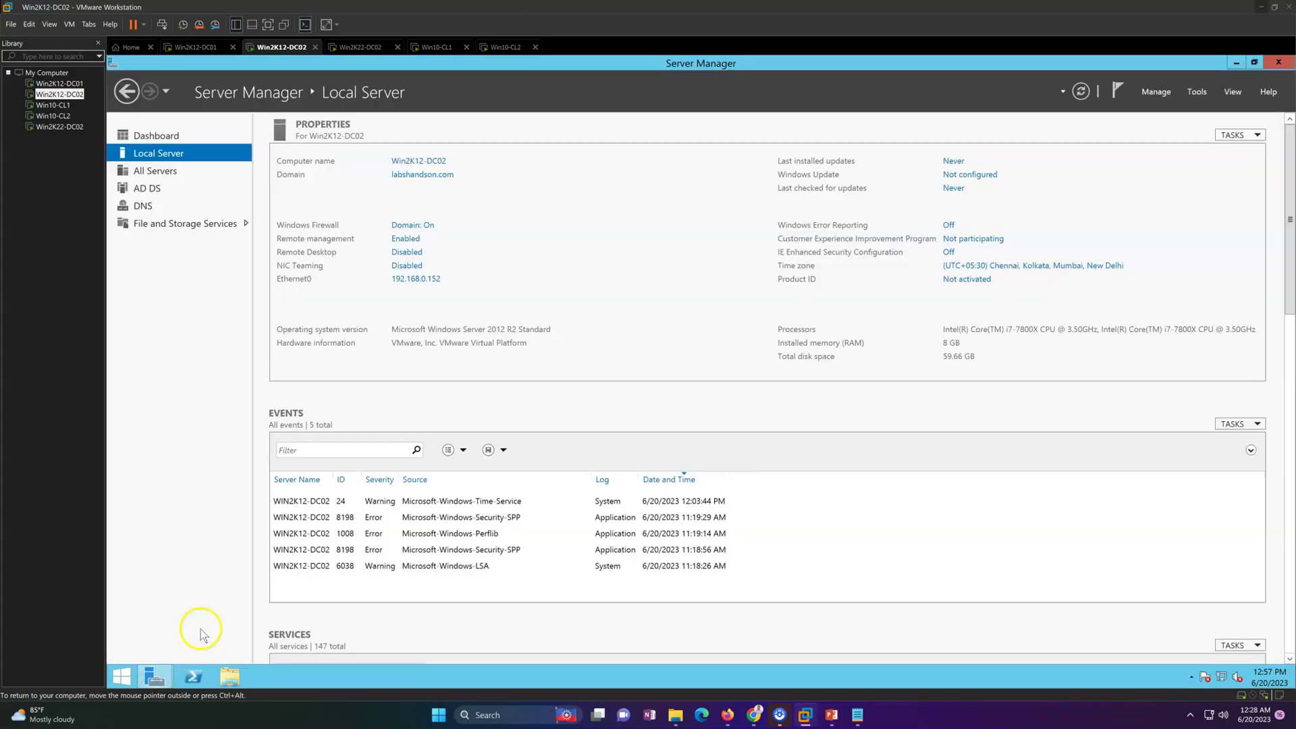
click(1196, 90)
click(1210, 129)
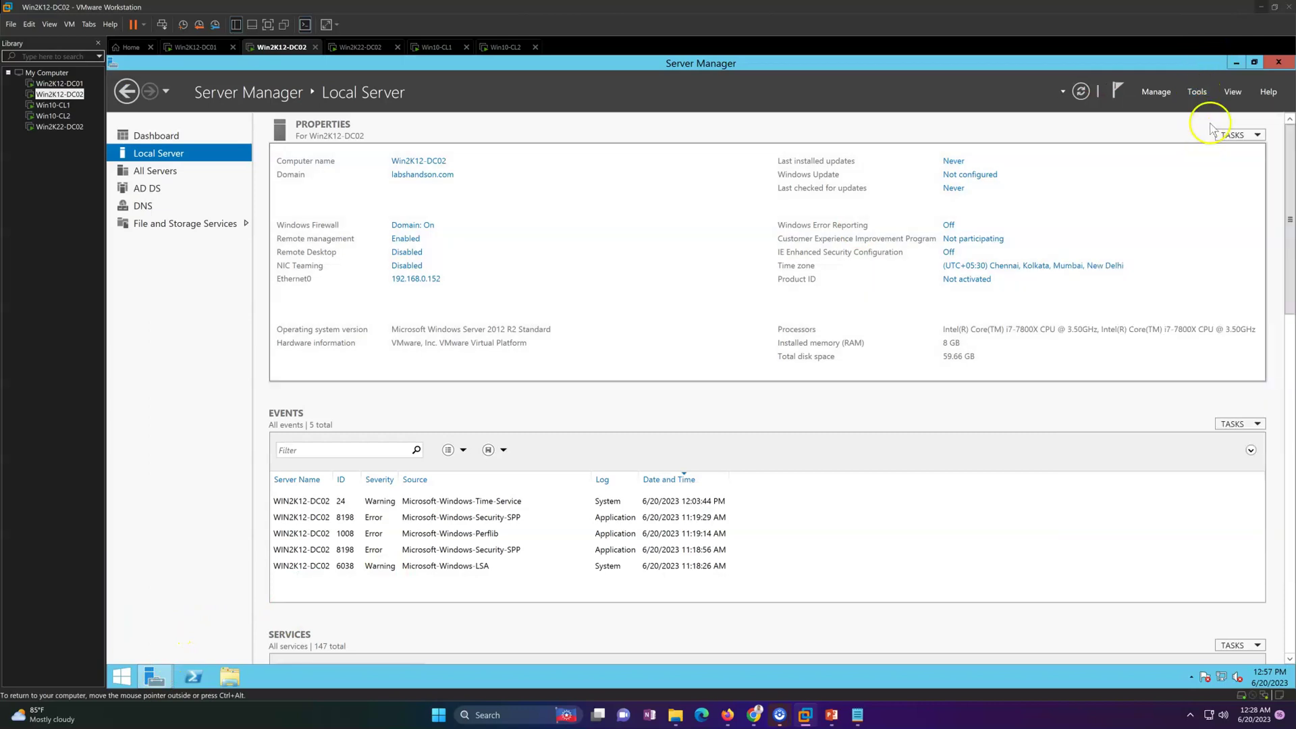
click(1236, 62)
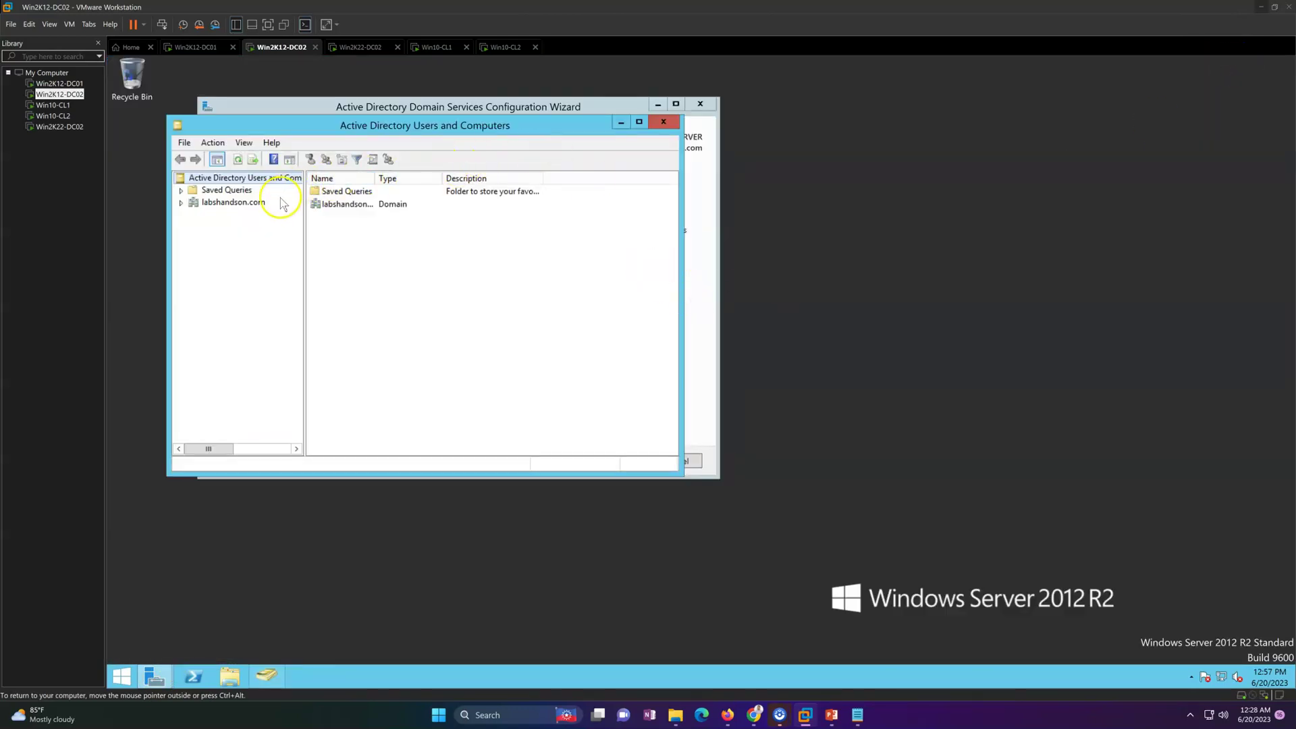
click(260, 202)
double_click(349, 215)
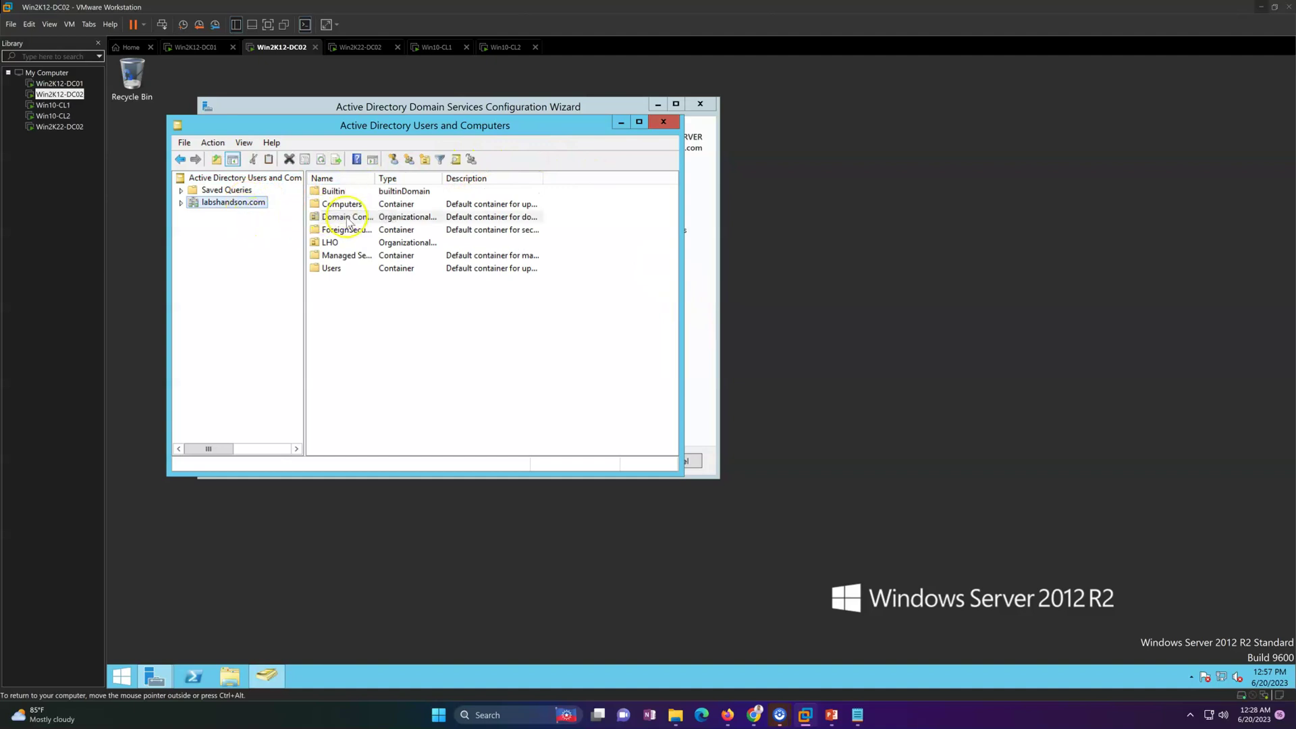
click(379, 205)
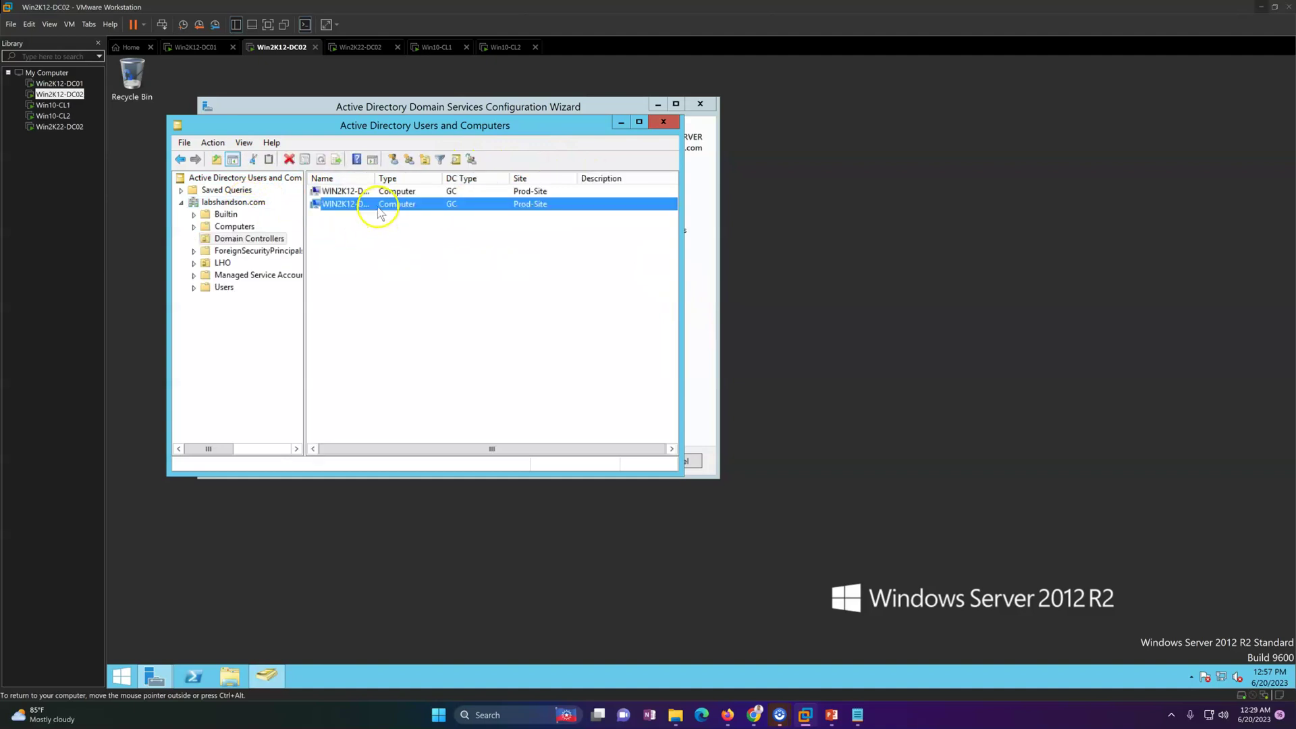
right_click(379, 205)
click(432, 336)
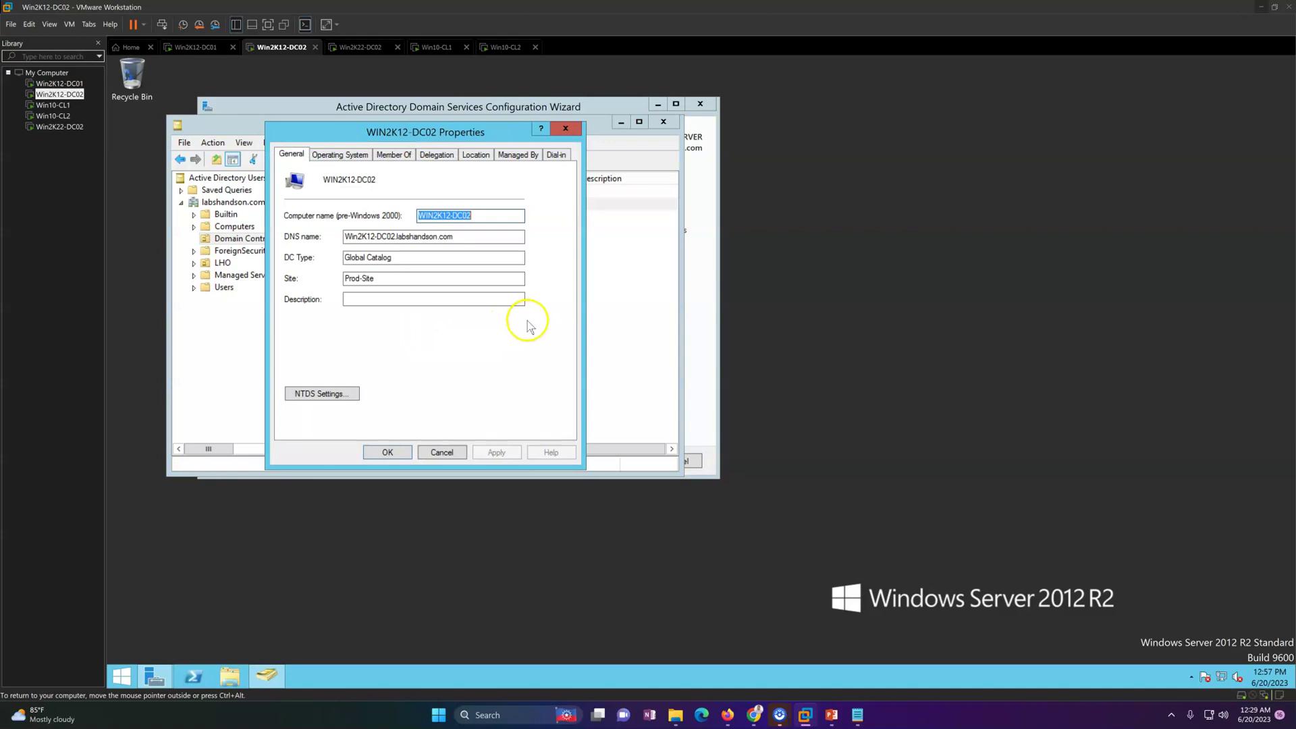
drag(403, 261, 337, 257)
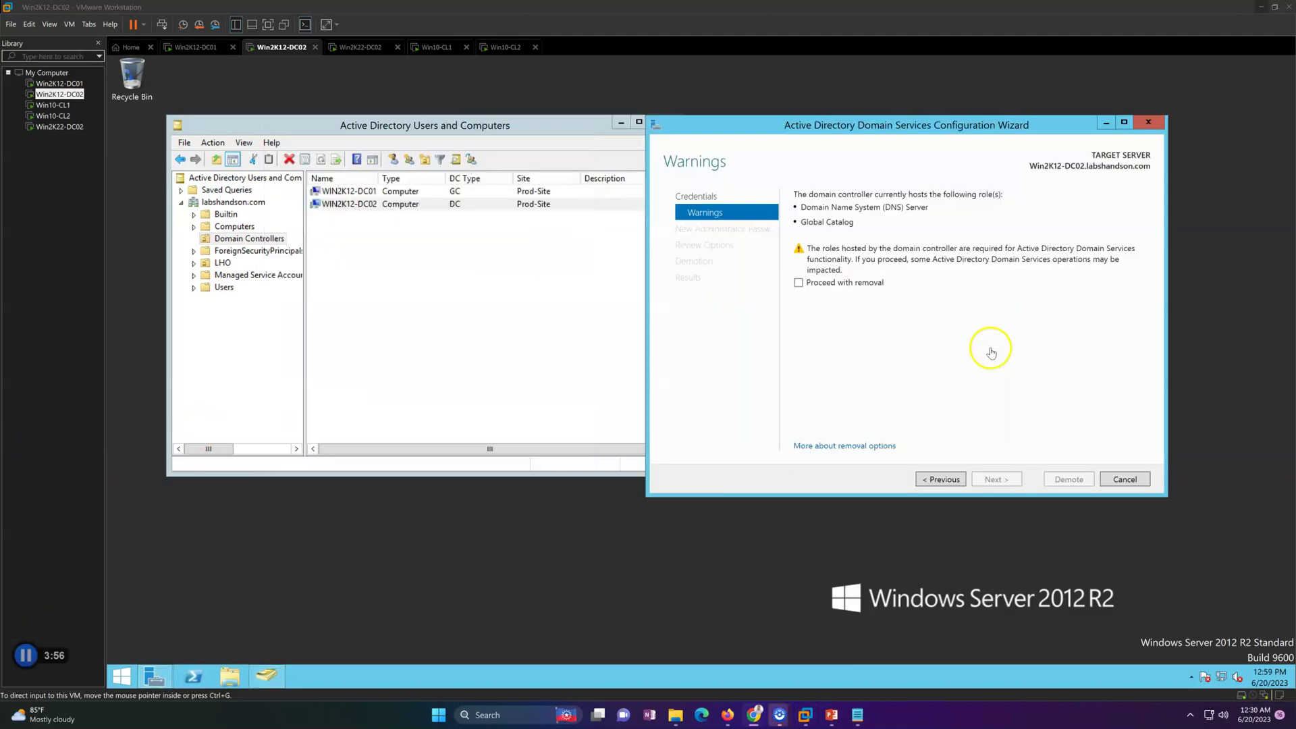
Step: Clear the Global Catalog option in WIN2K12-DC02's NTDS Settings and apply
click(343, 204)
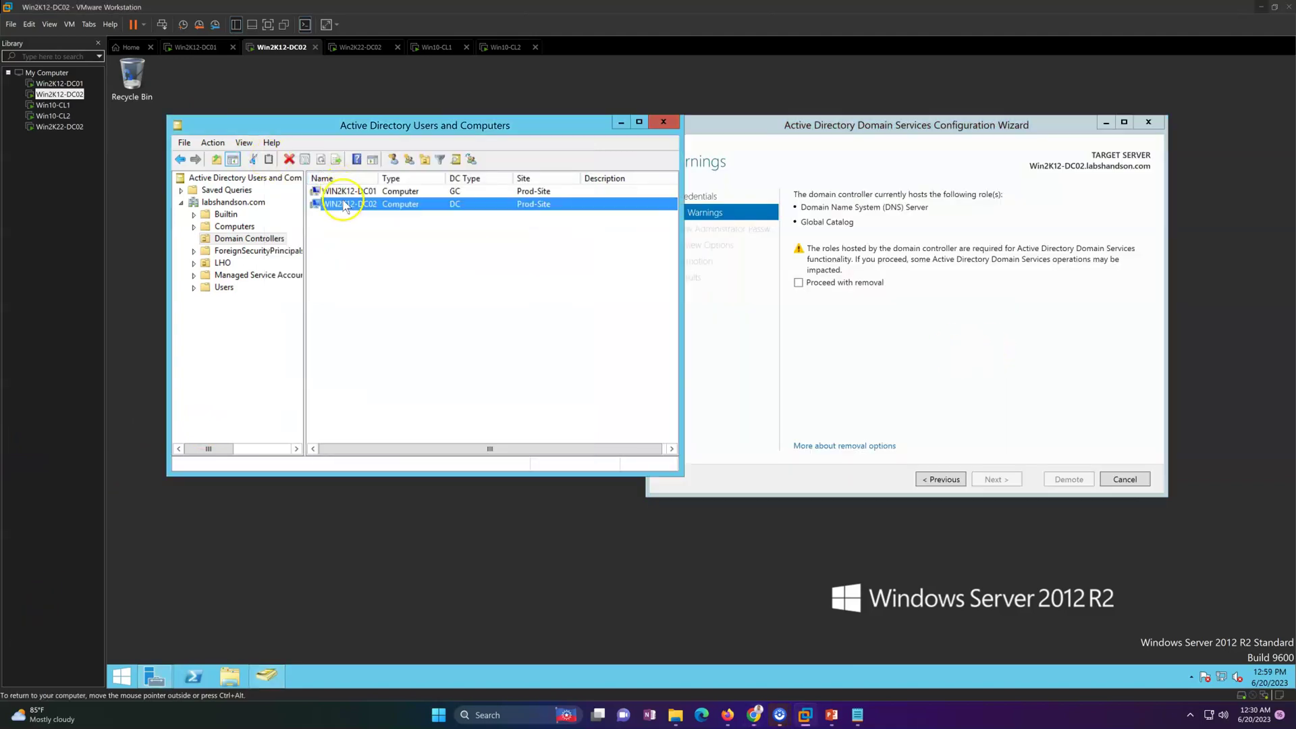
right_click(343, 204)
click(392, 319)
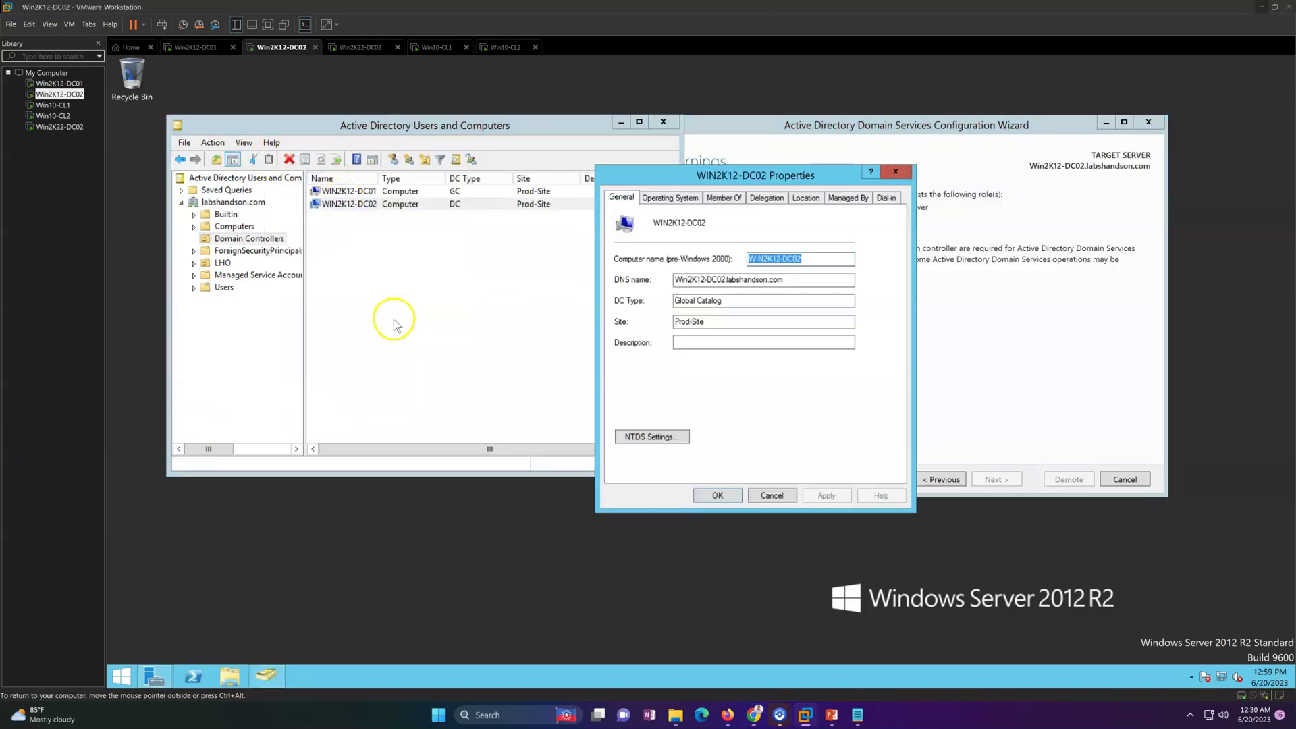
click(652, 437)
click(665, 337)
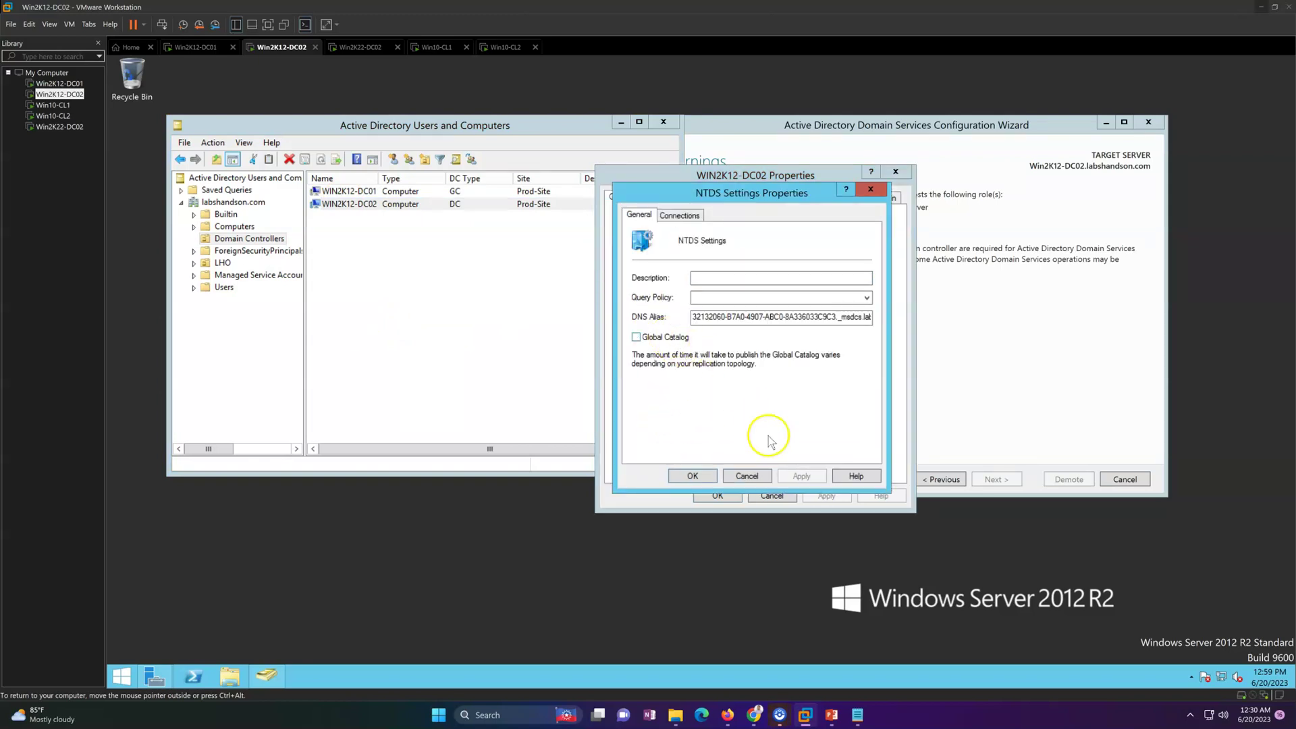
click(701, 478)
click(716, 496)
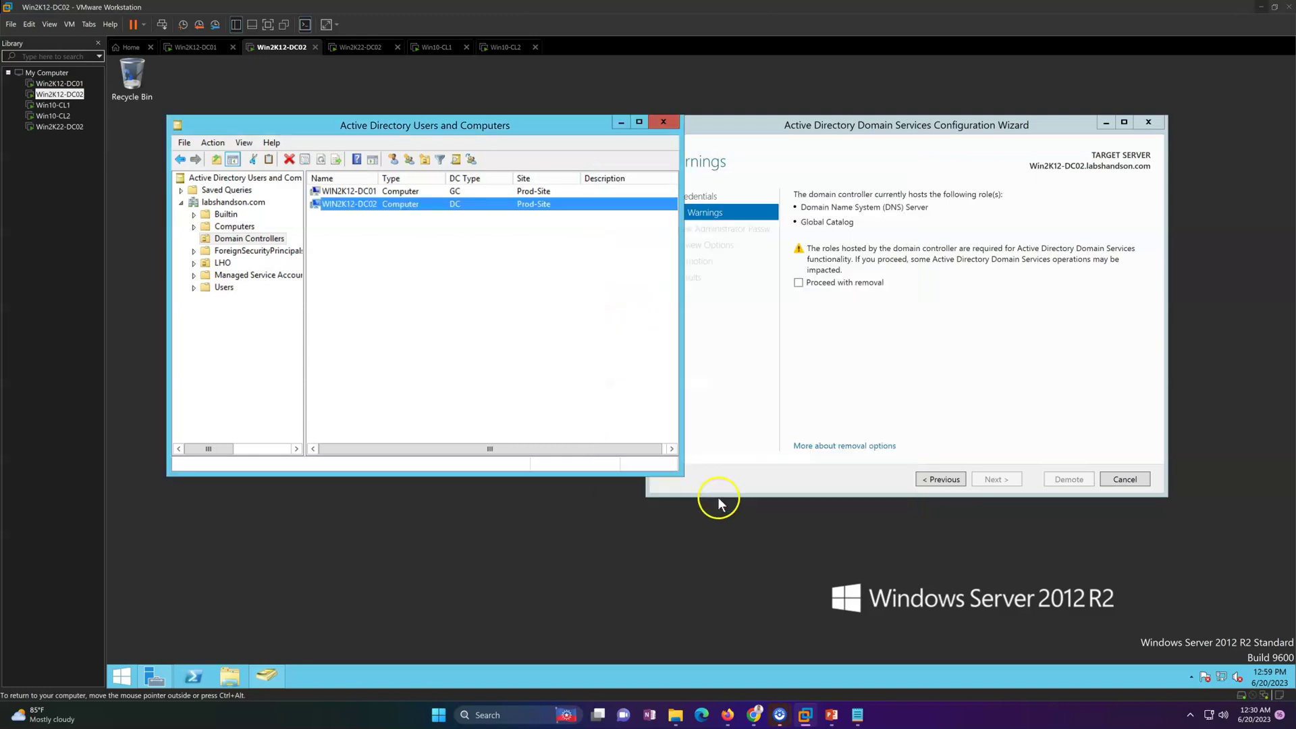
Step: Refresh Domain Controllers, verify Global Catalog is cleared, and return to the demotion wizard
right_click(493, 289)
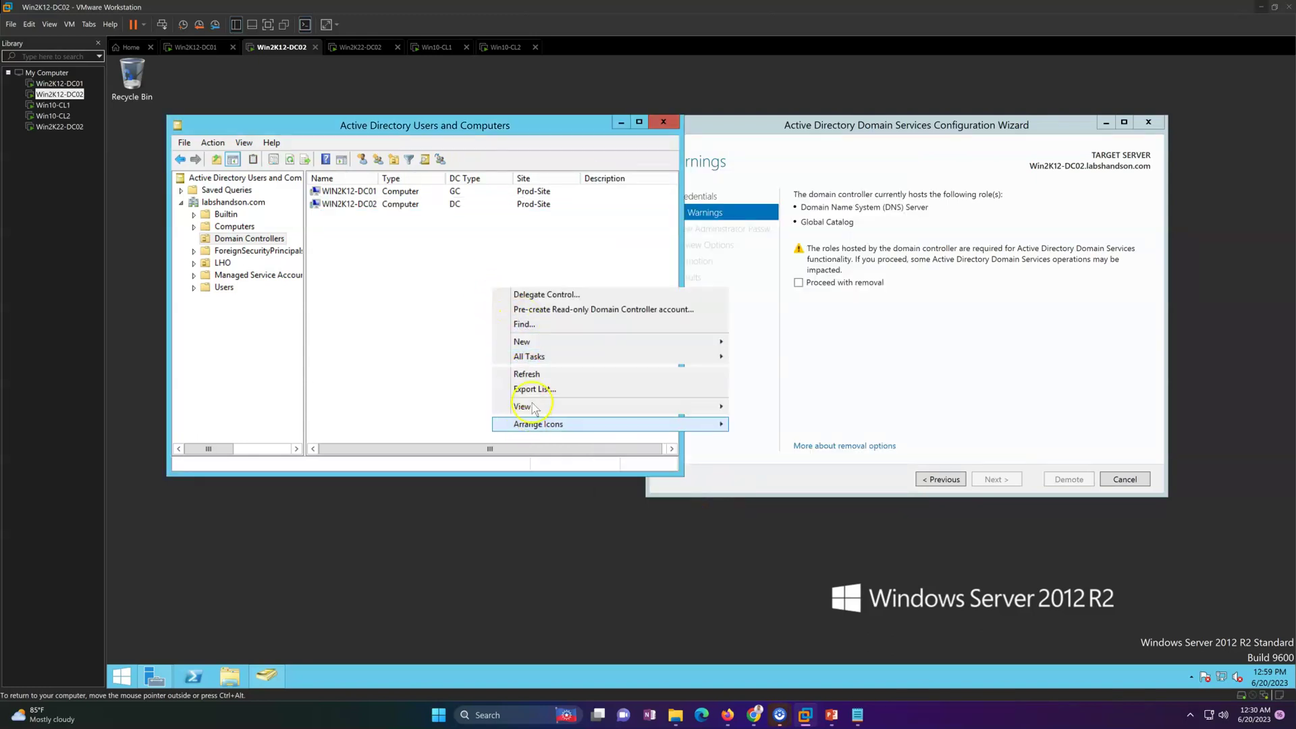
click(535, 373)
click(347, 205)
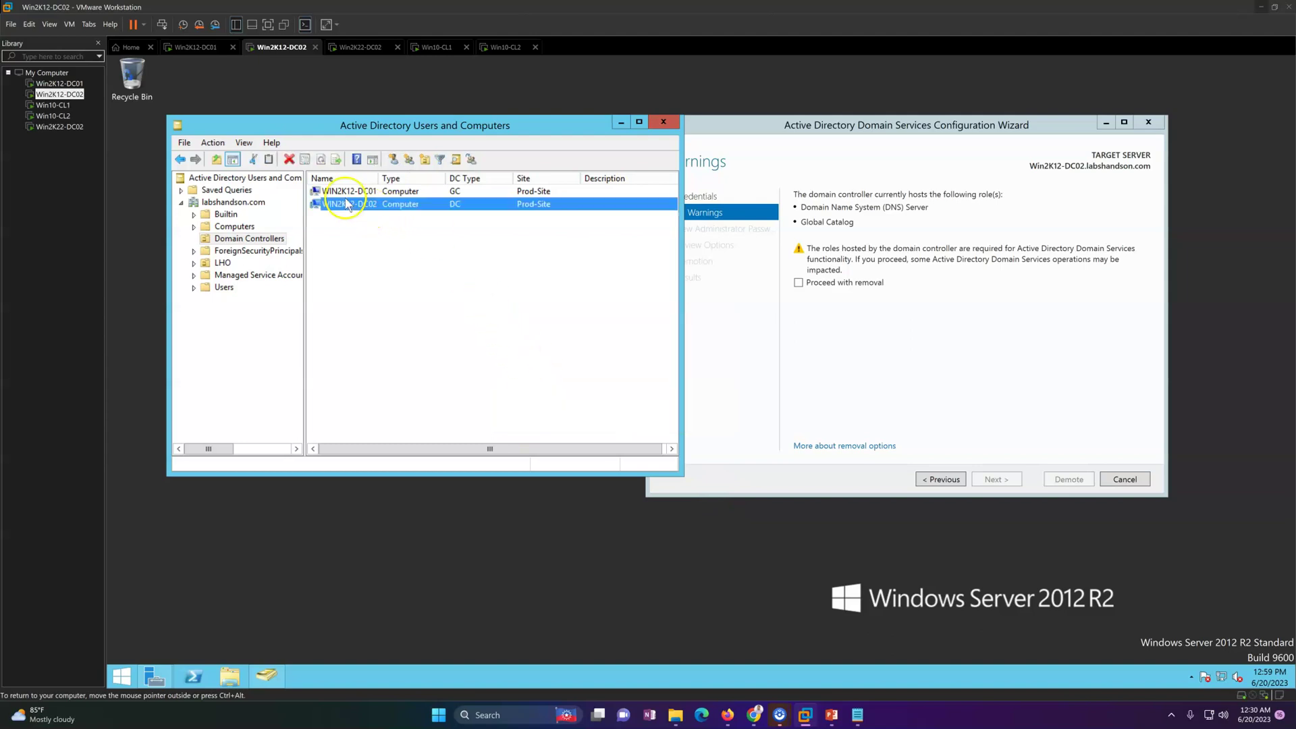
right_click(347, 207)
click(393, 324)
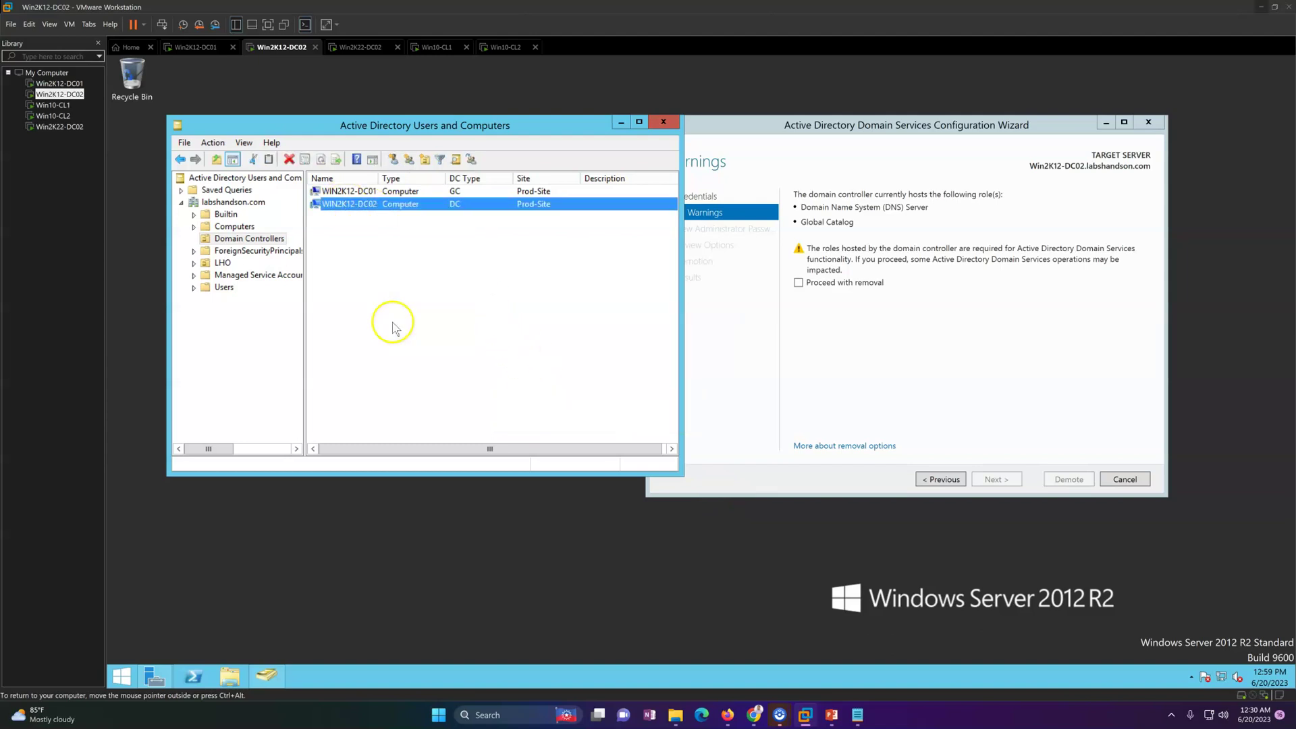
click(649, 449)
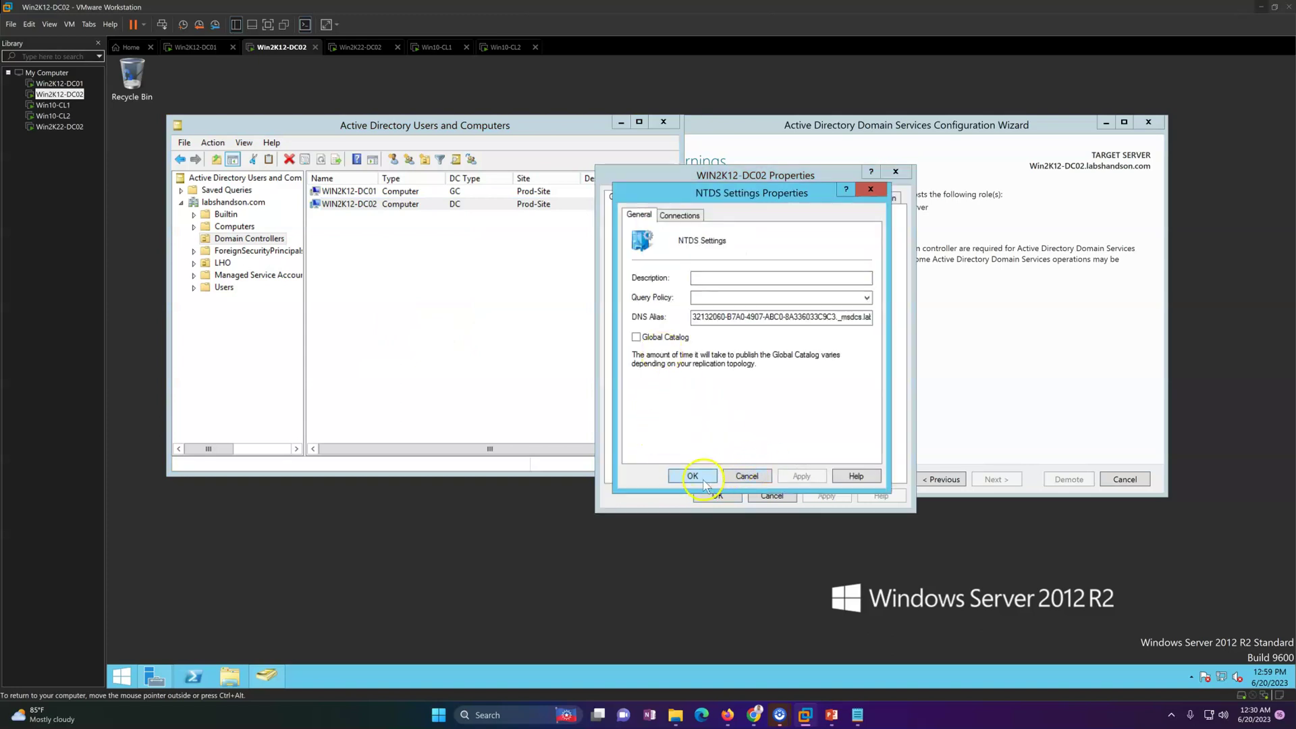
click(702, 477)
click(718, 496)
click(942, 461)
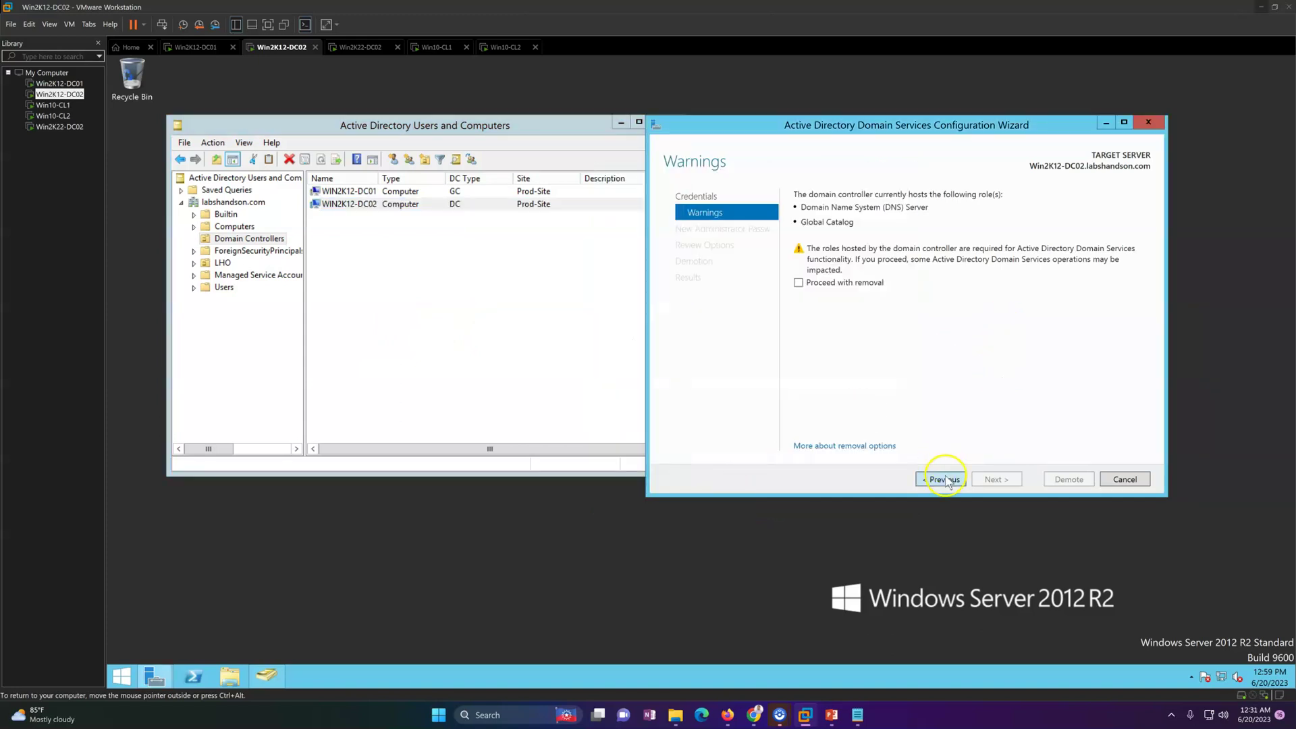
Step: Agree to proceed at Warnings and reach Removal Options with DNS delegation removal kept on
click(944, 480)
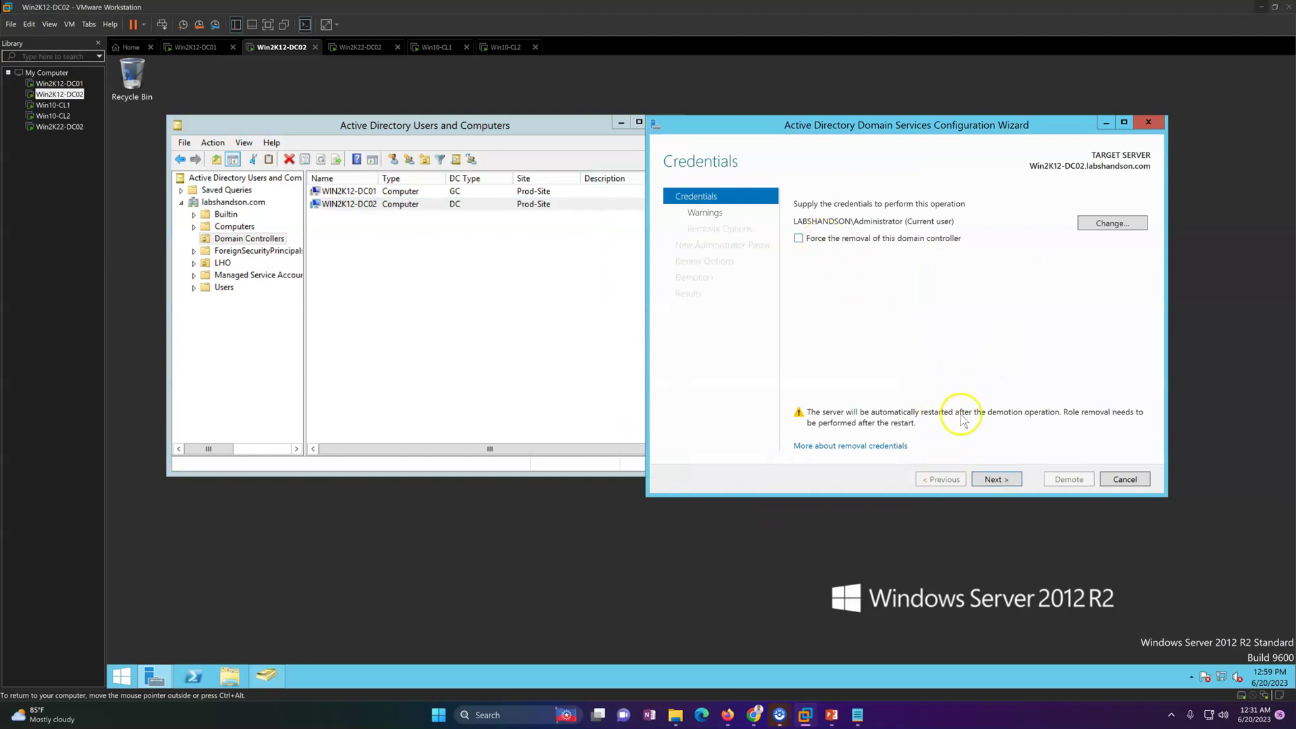
click(998, 478)
click(836, 284)
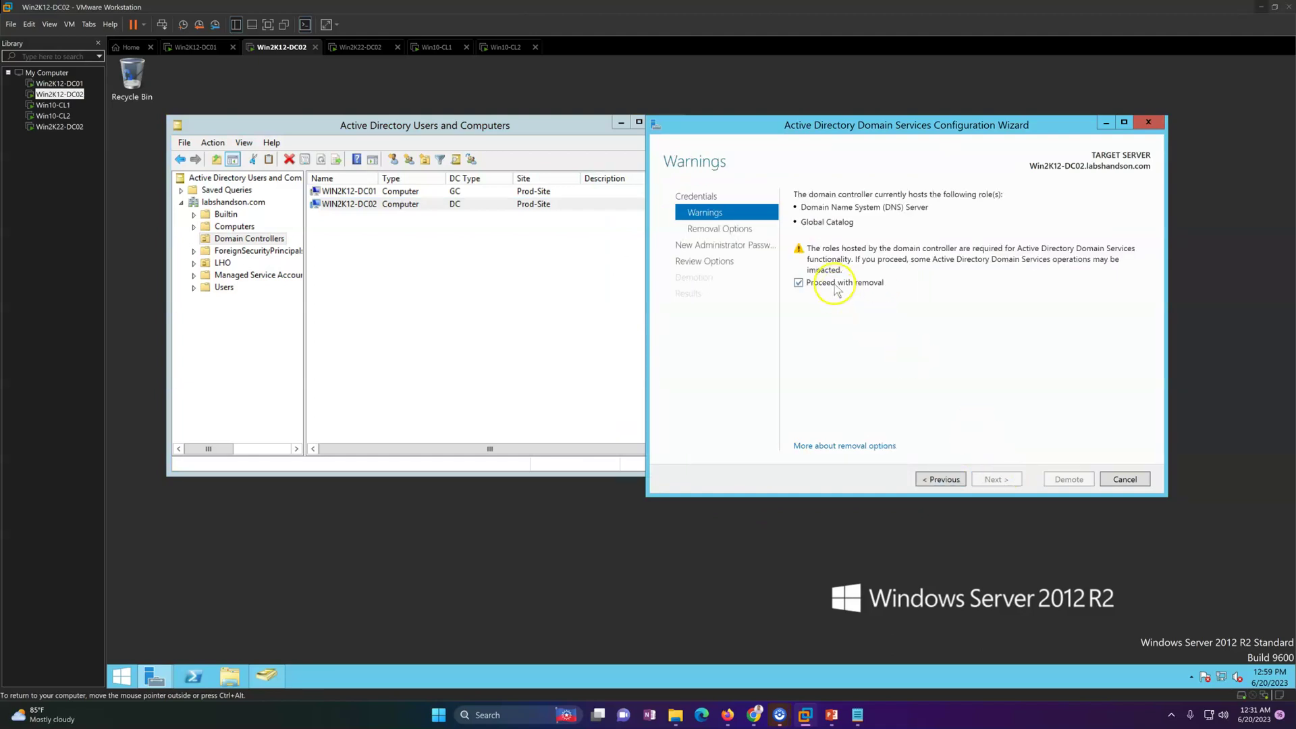
click(999, 479)
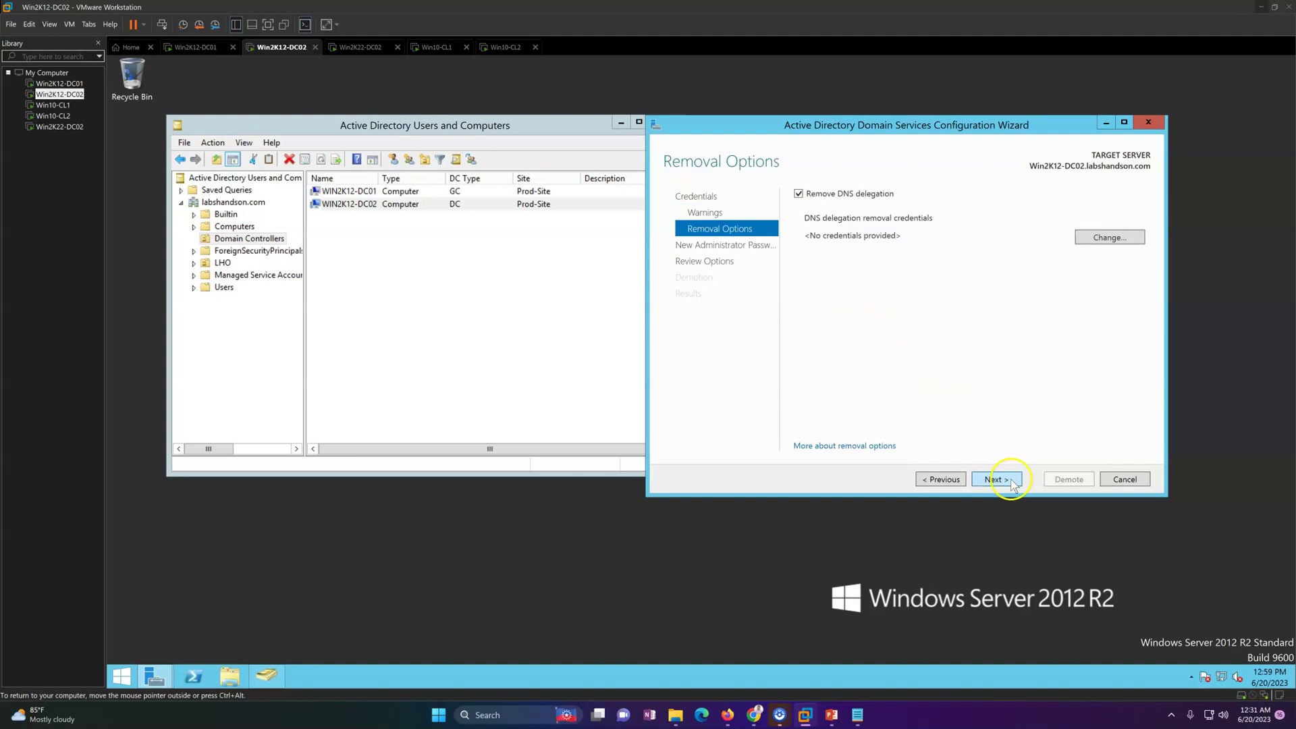
click(945, 481)
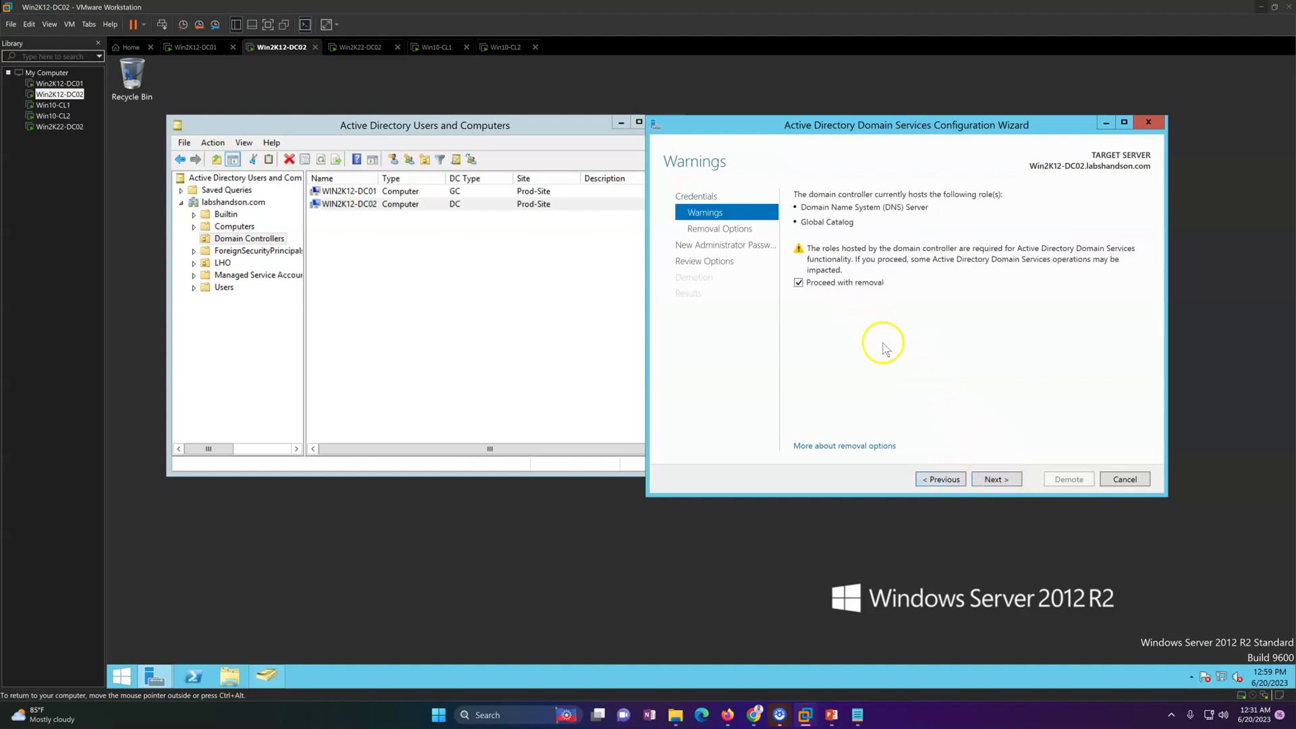
click(997, 480)
drag(839, 125, 673, 138)
right_click(1118, 291)
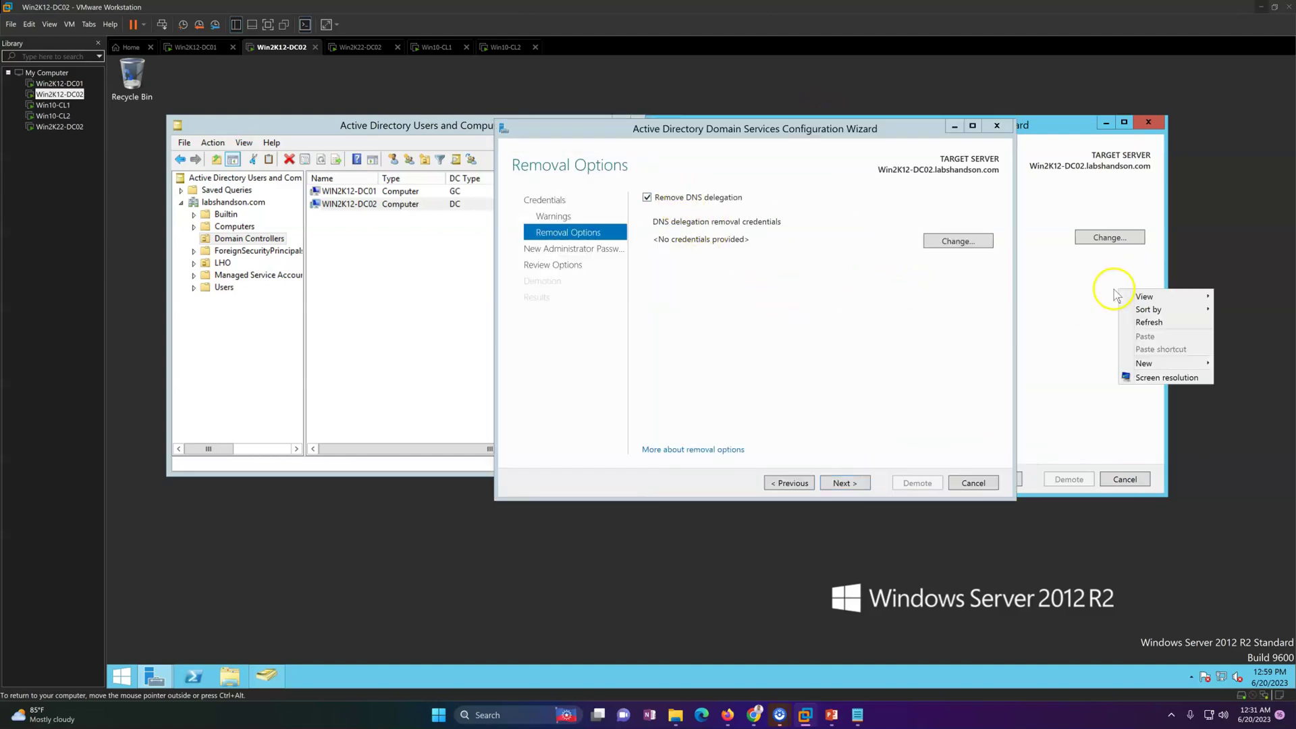
click(1042, 331)
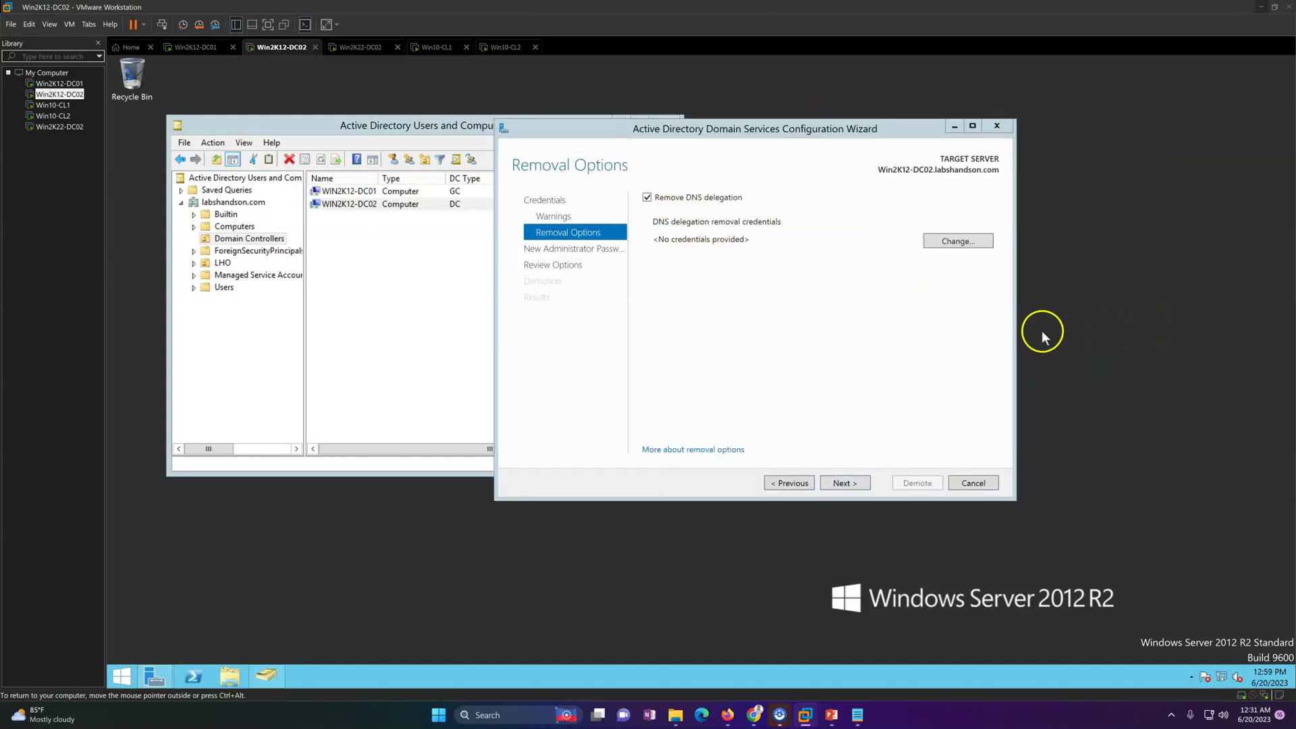
Step: Enter and confirm a new local Administrator password, then start the demotion
click(858, 484)
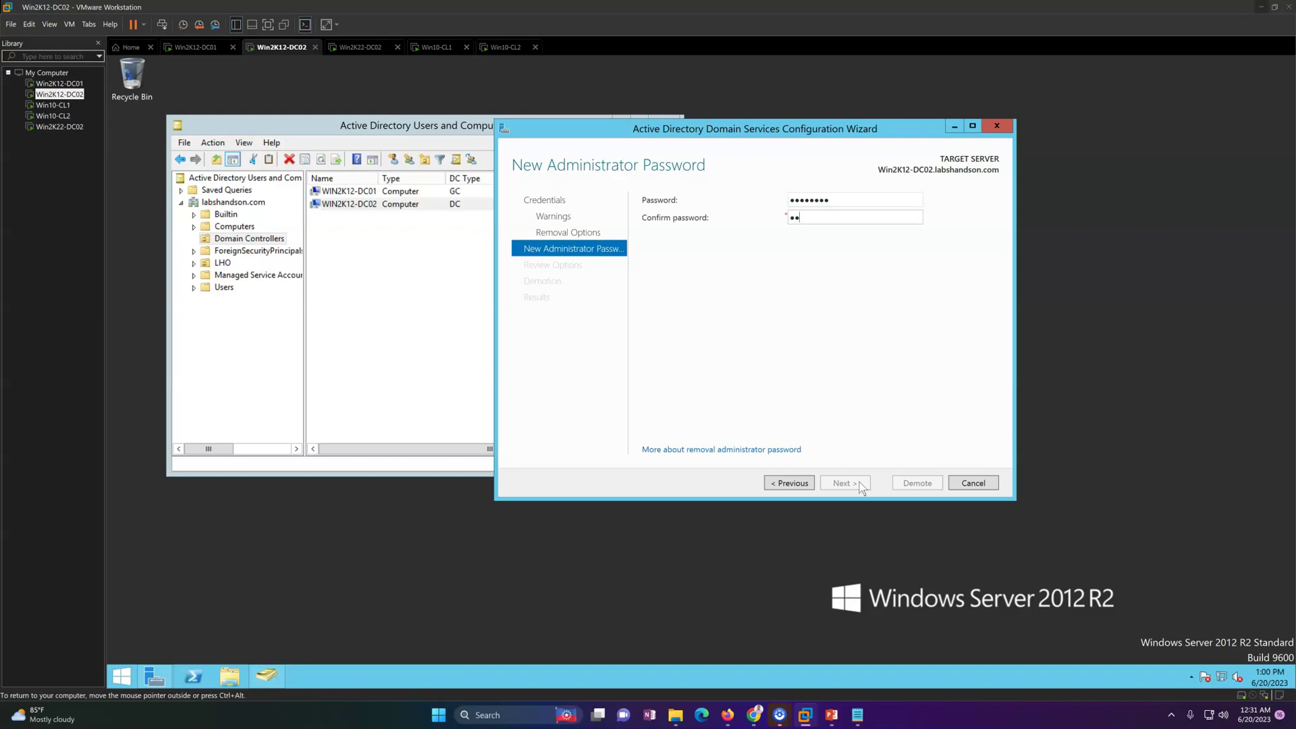
click(1019, 558)
click(843, 484)
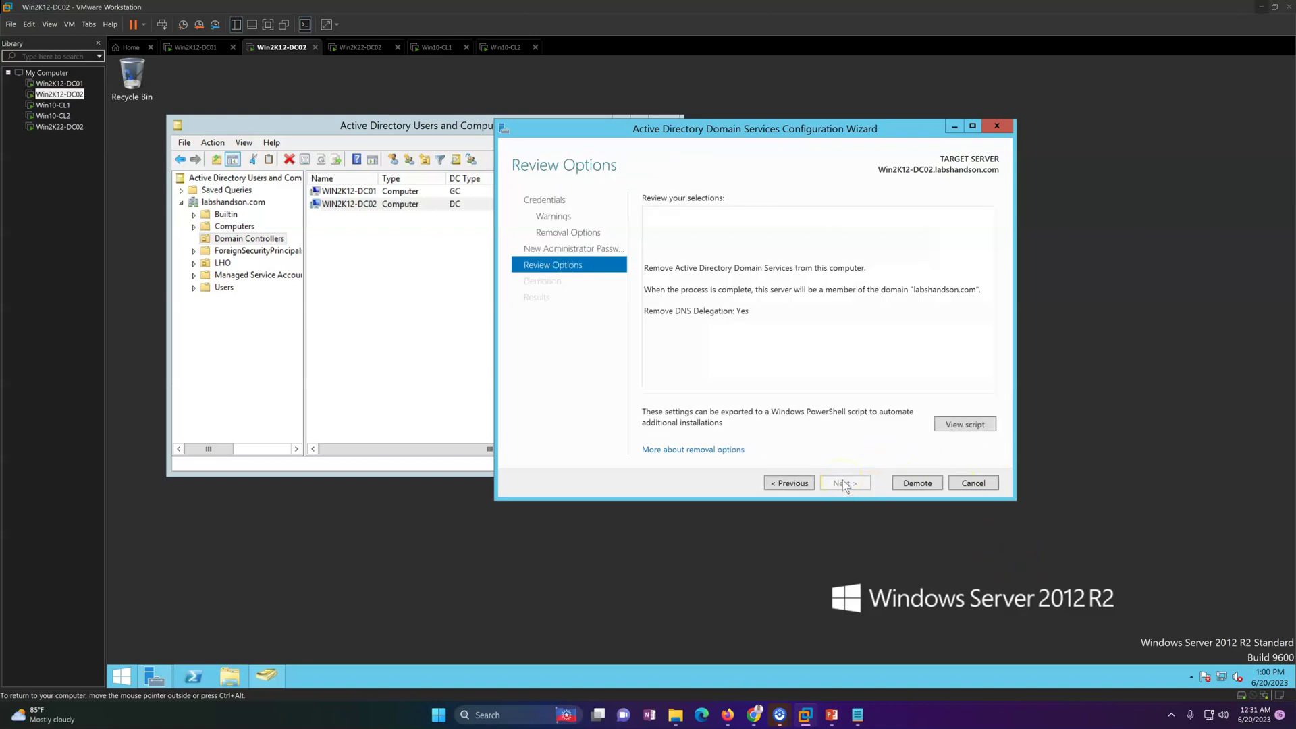
click(928, 486)
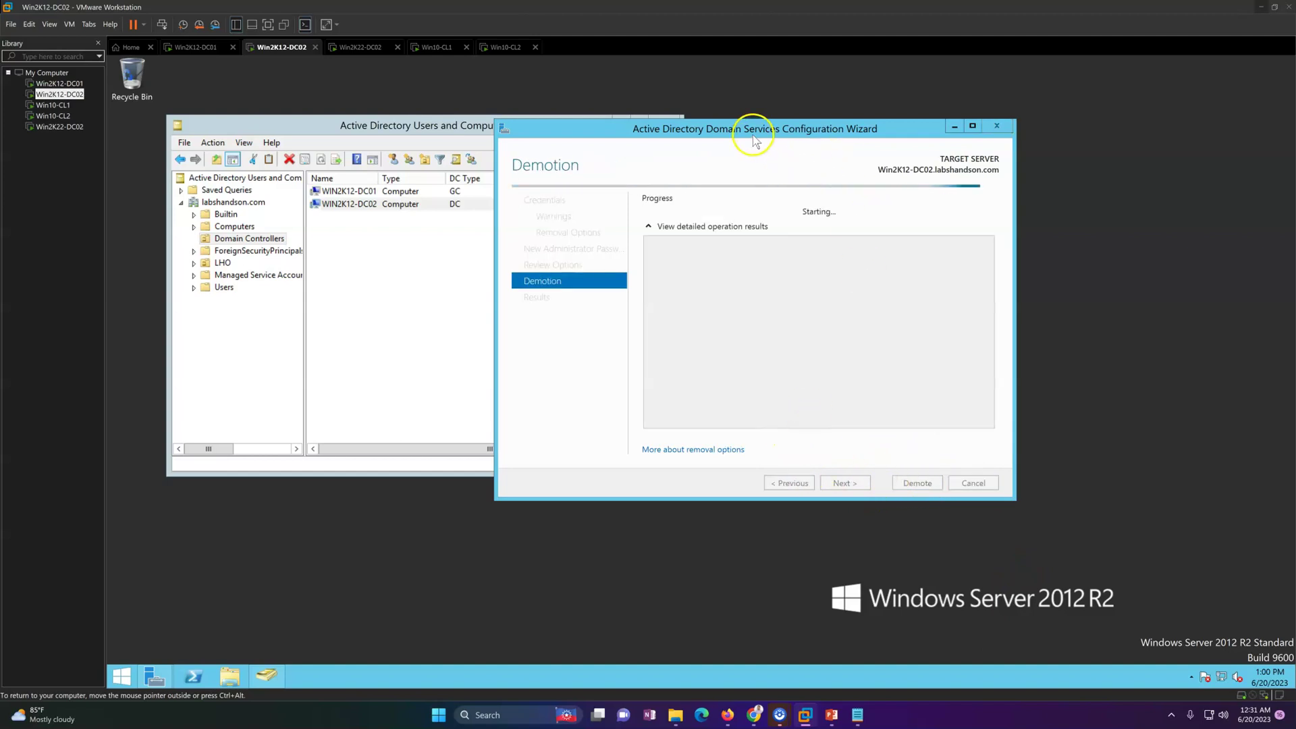
Step: Refresh Win2K12-DC01's Domain Controllers list while monitoring Win2K12-DC02's demotion progress
mouse_move(750, 129)
mouse_down()
mouse_move(688, 127)
mouse_move(671, 111)
mouse_move(768, 129)
mouse_up()
click(192, 46)
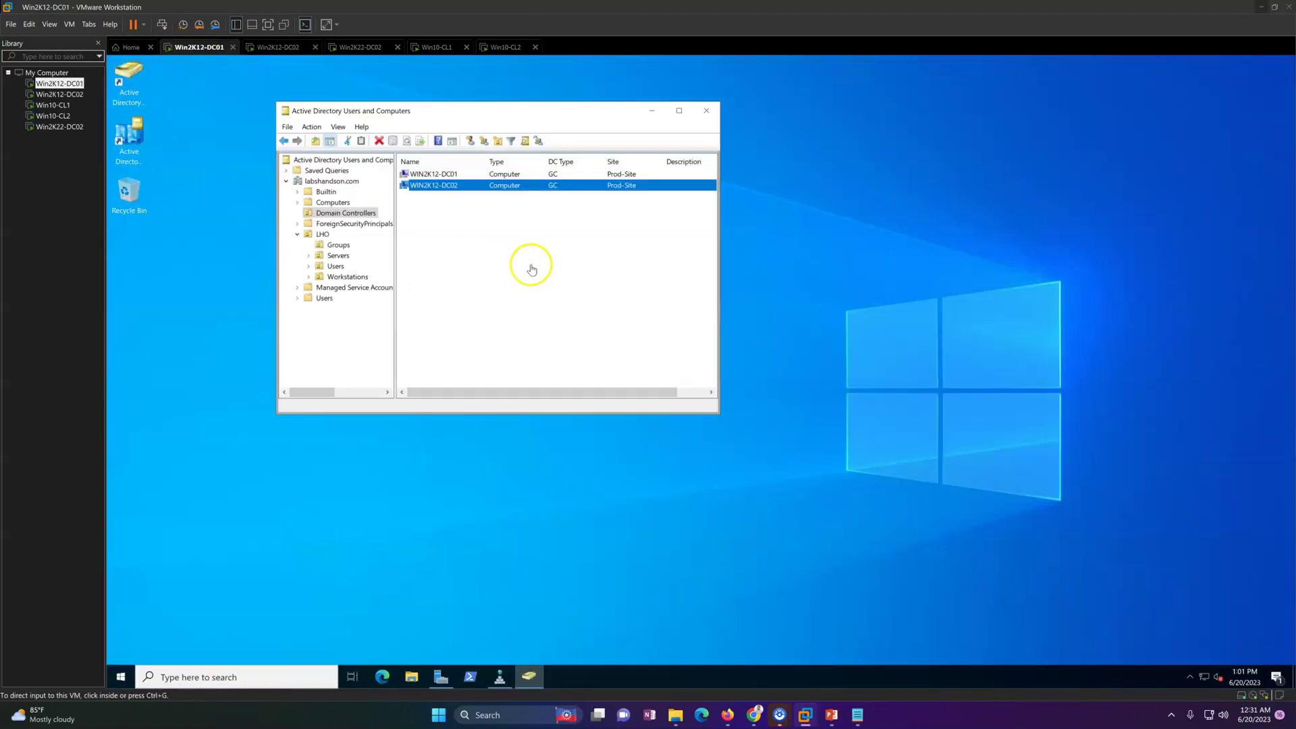
right_click(515, 241)
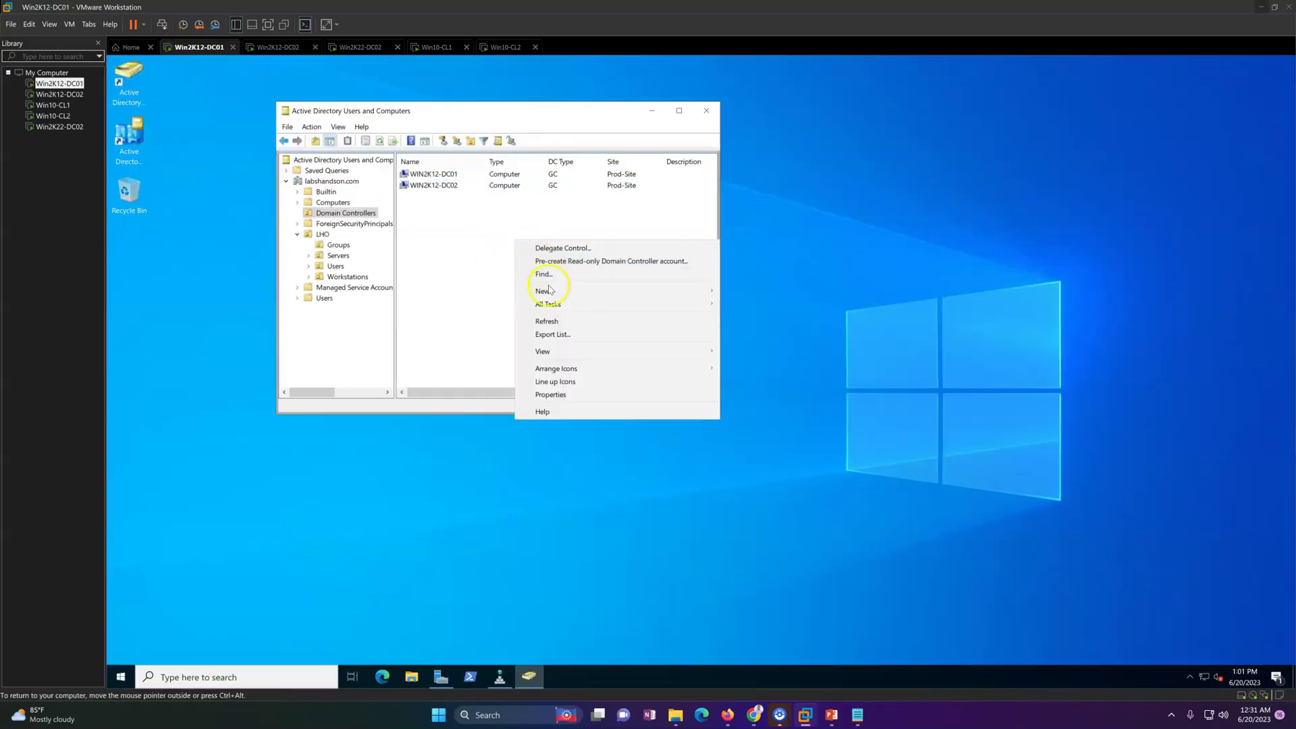
click(546, 320)
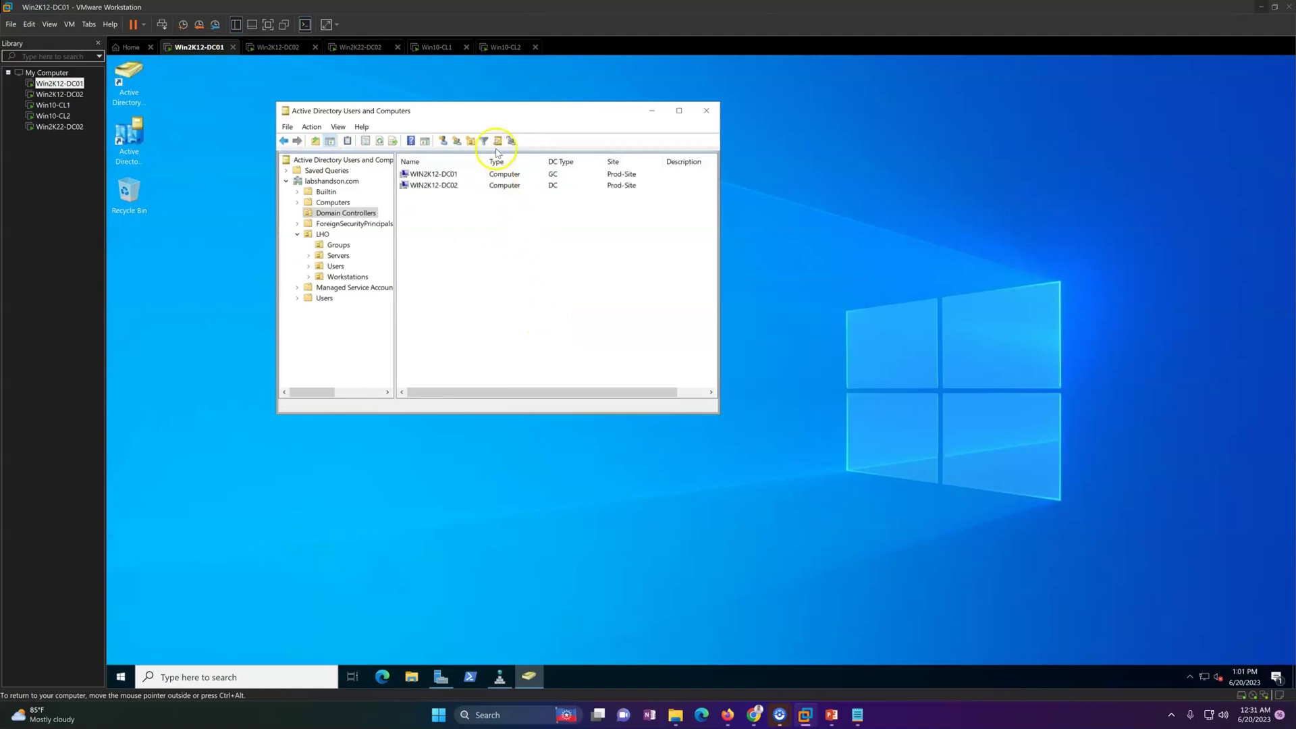
click(359, 47)
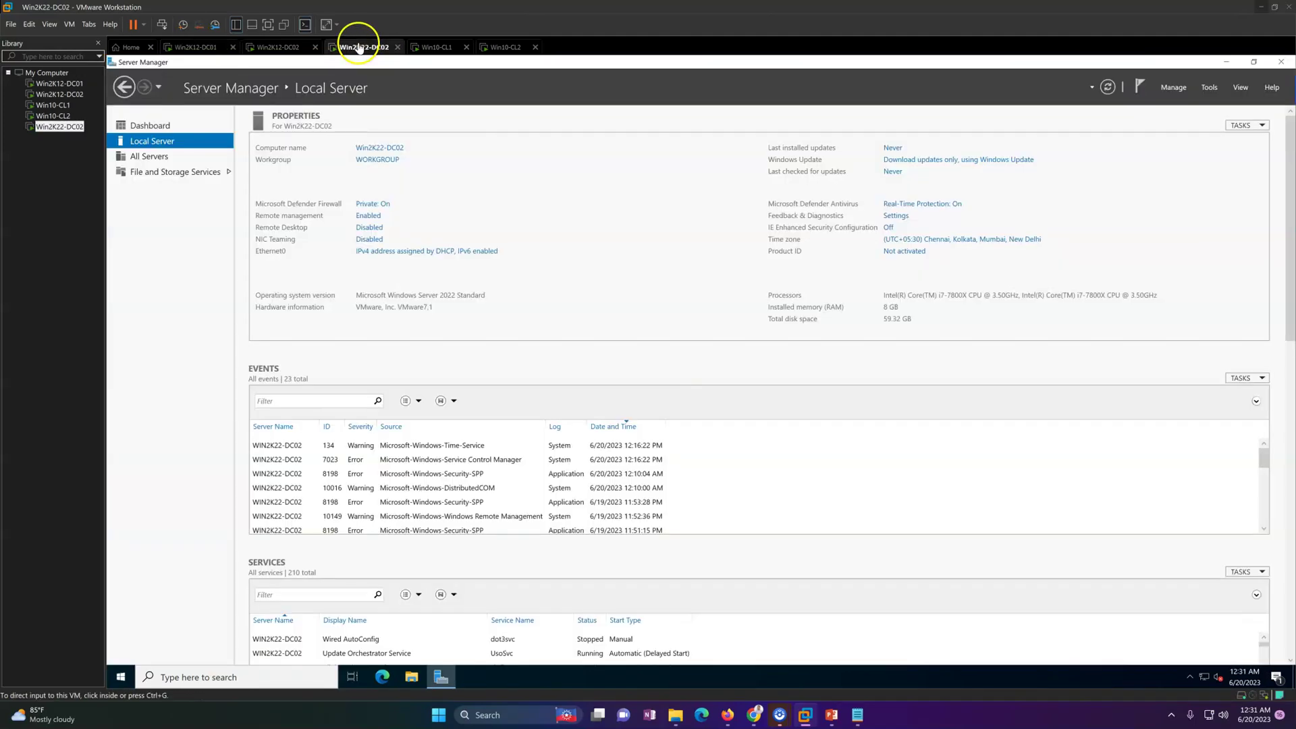
click(283, 47)
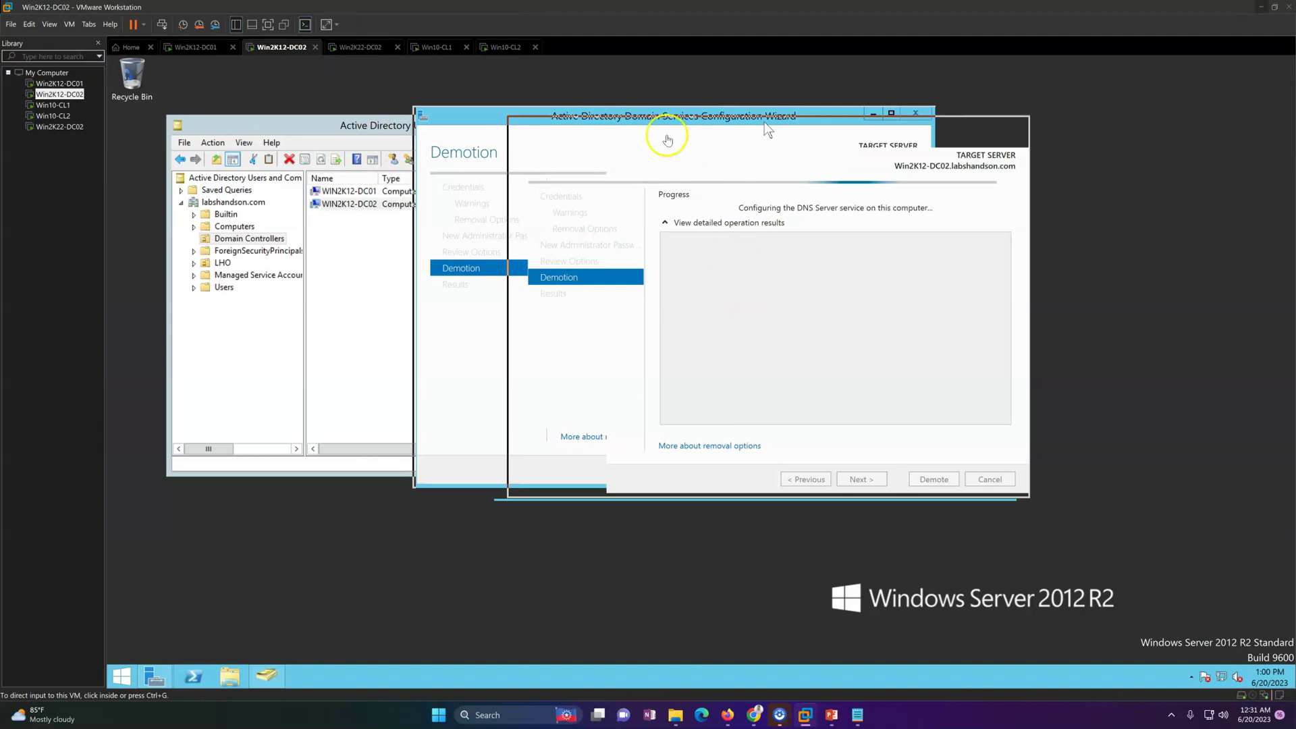
right_click(403, 513)
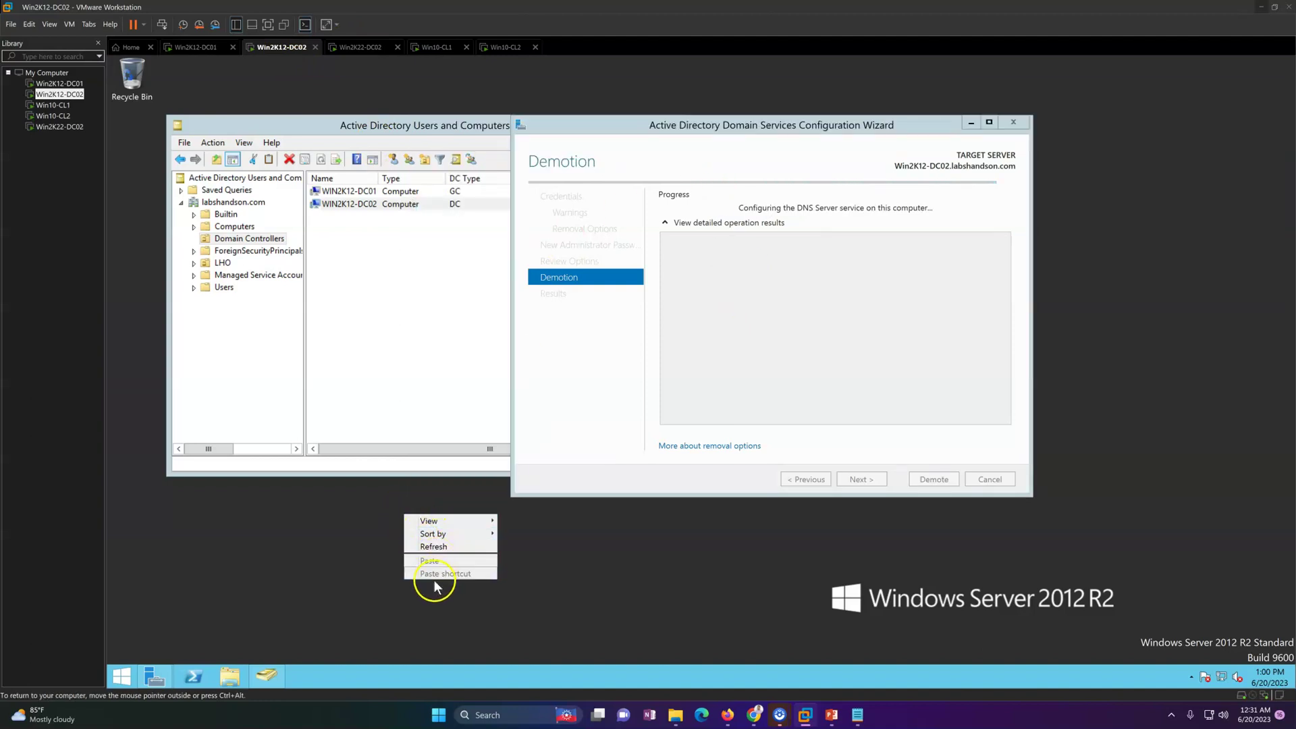
click(469, 547)
click(645, 390)
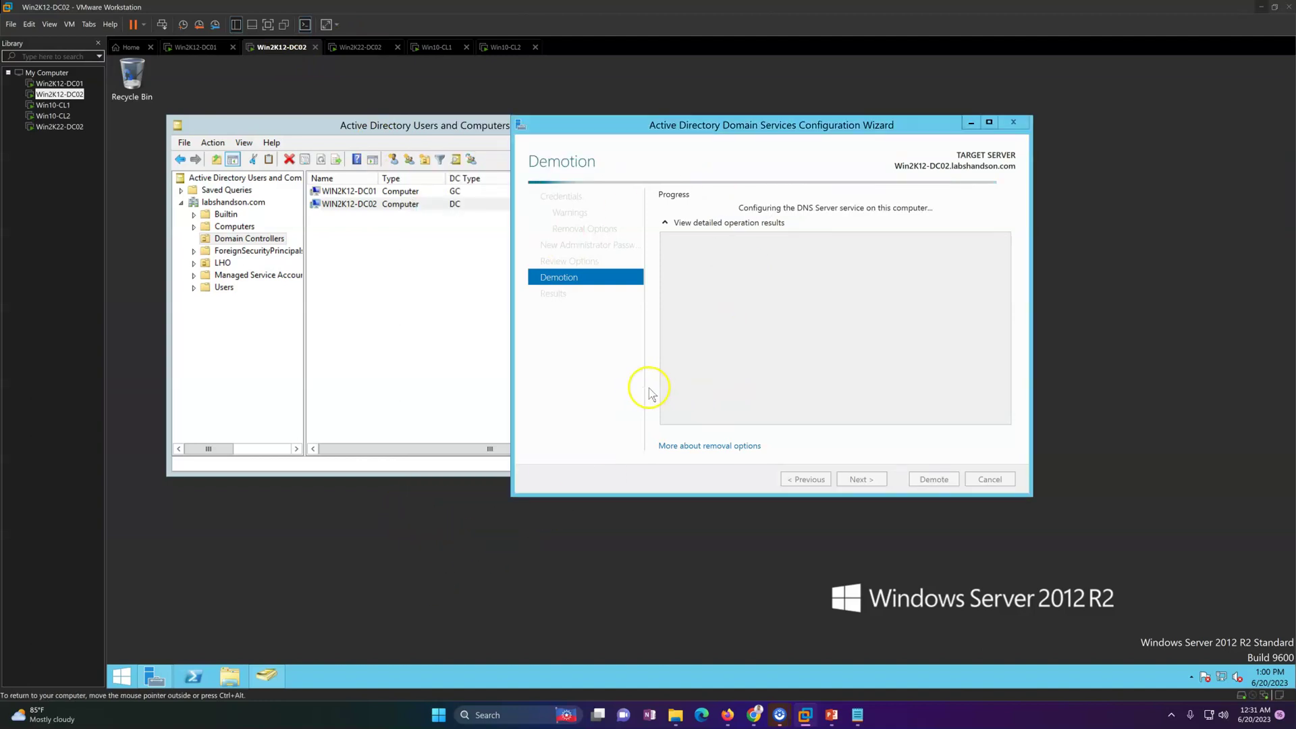
click(366, 47)
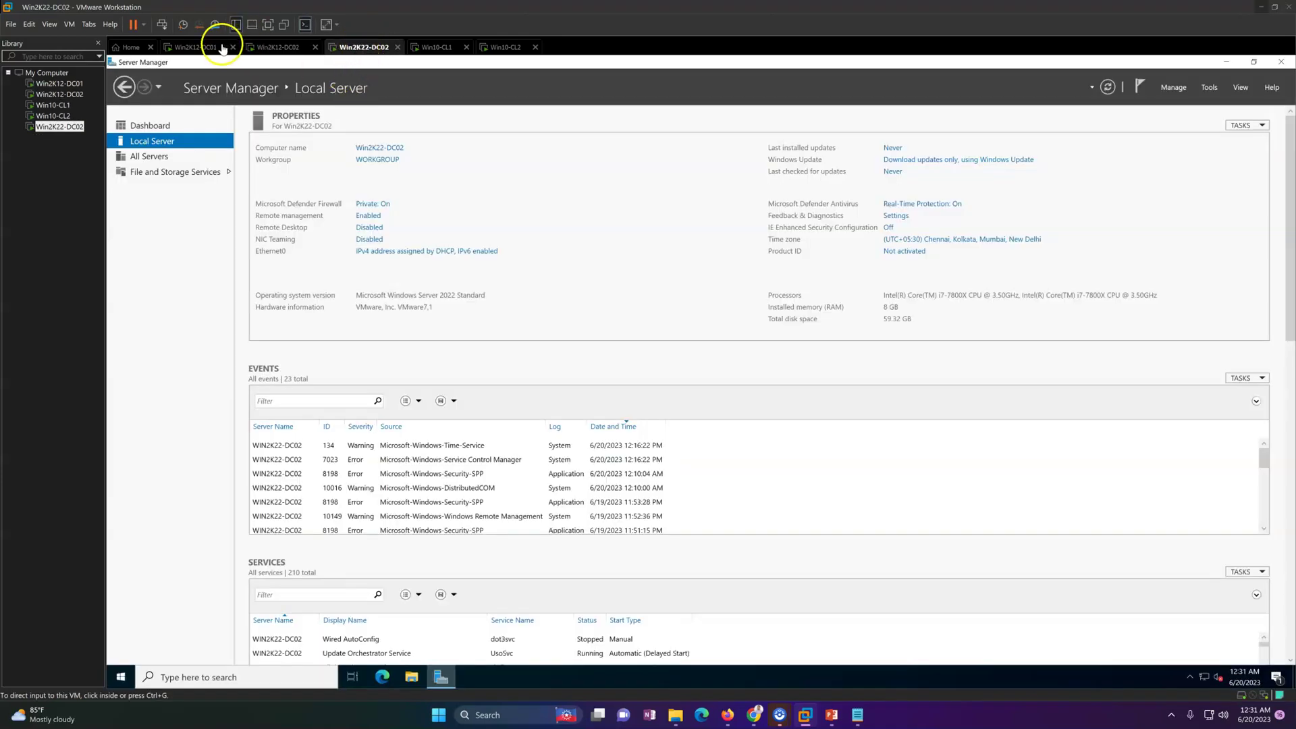
click(263, 48)
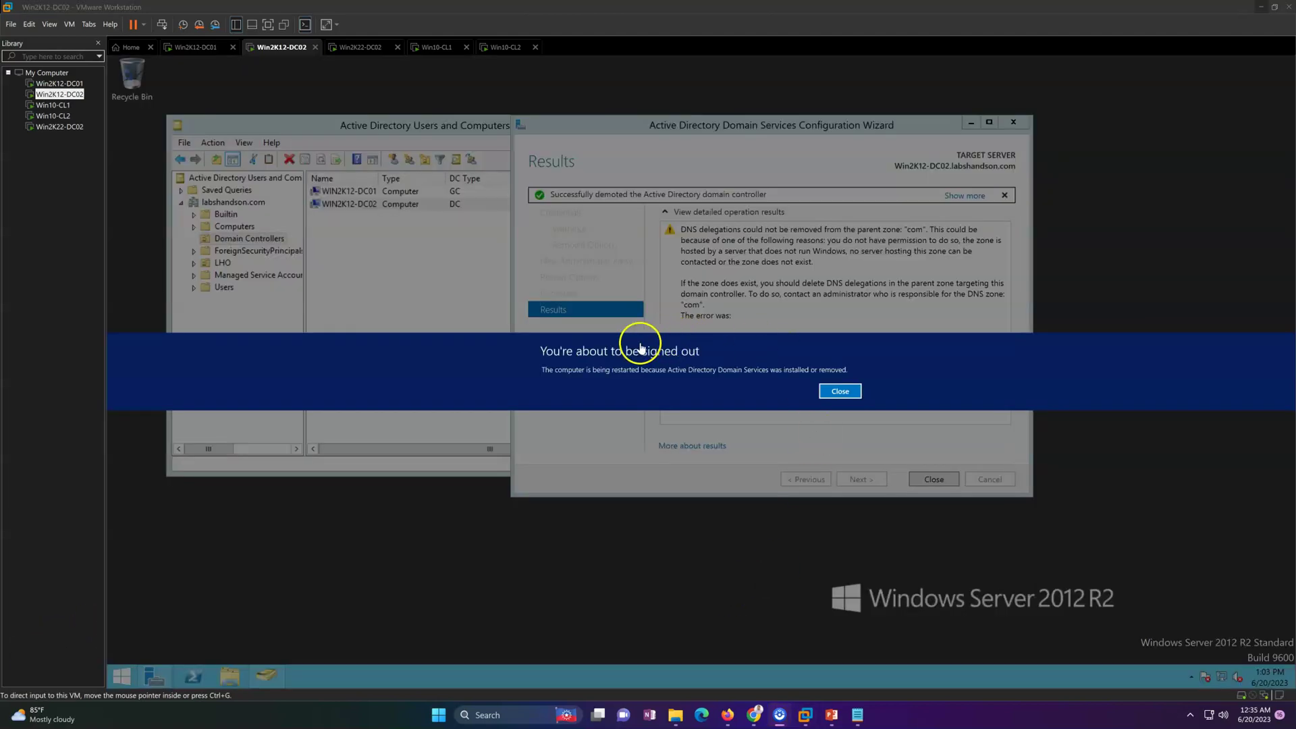
Step: Close the sign-out notice and finished wizard, then switch to Win2K12-DC01
click(844, 392)
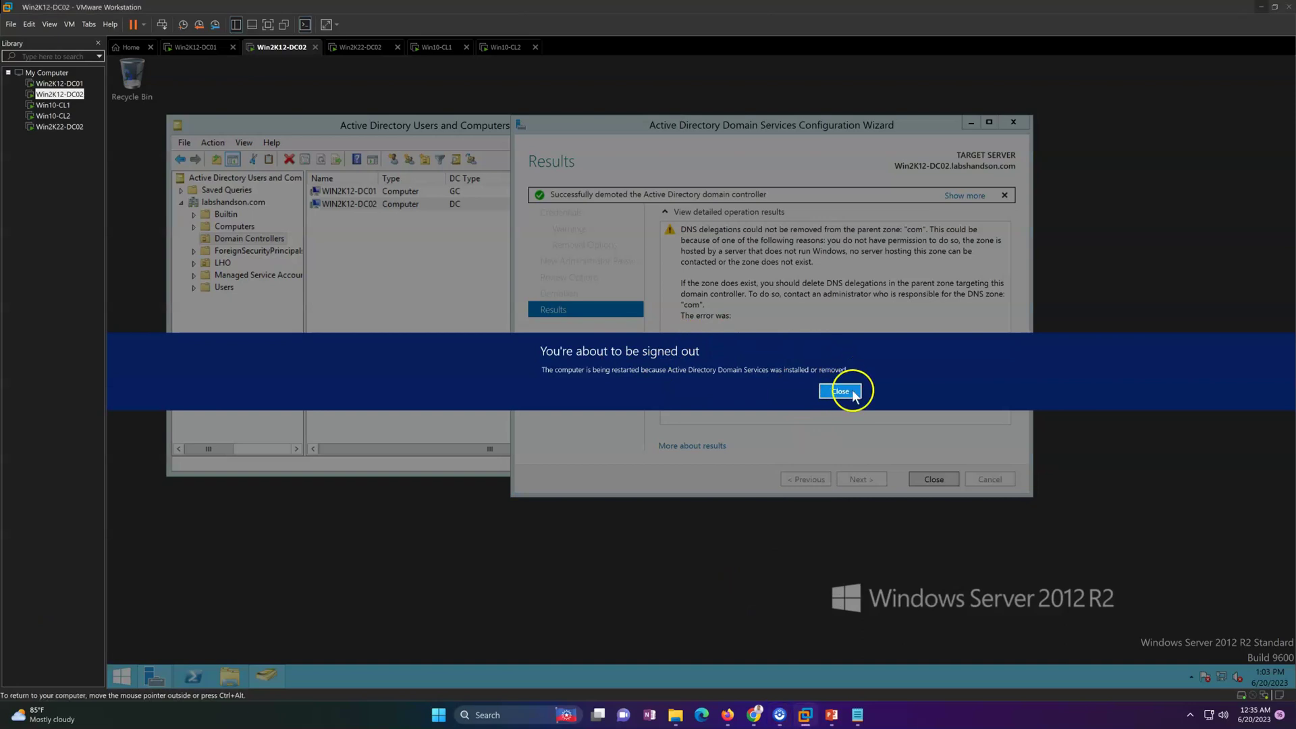
click(934, 479)
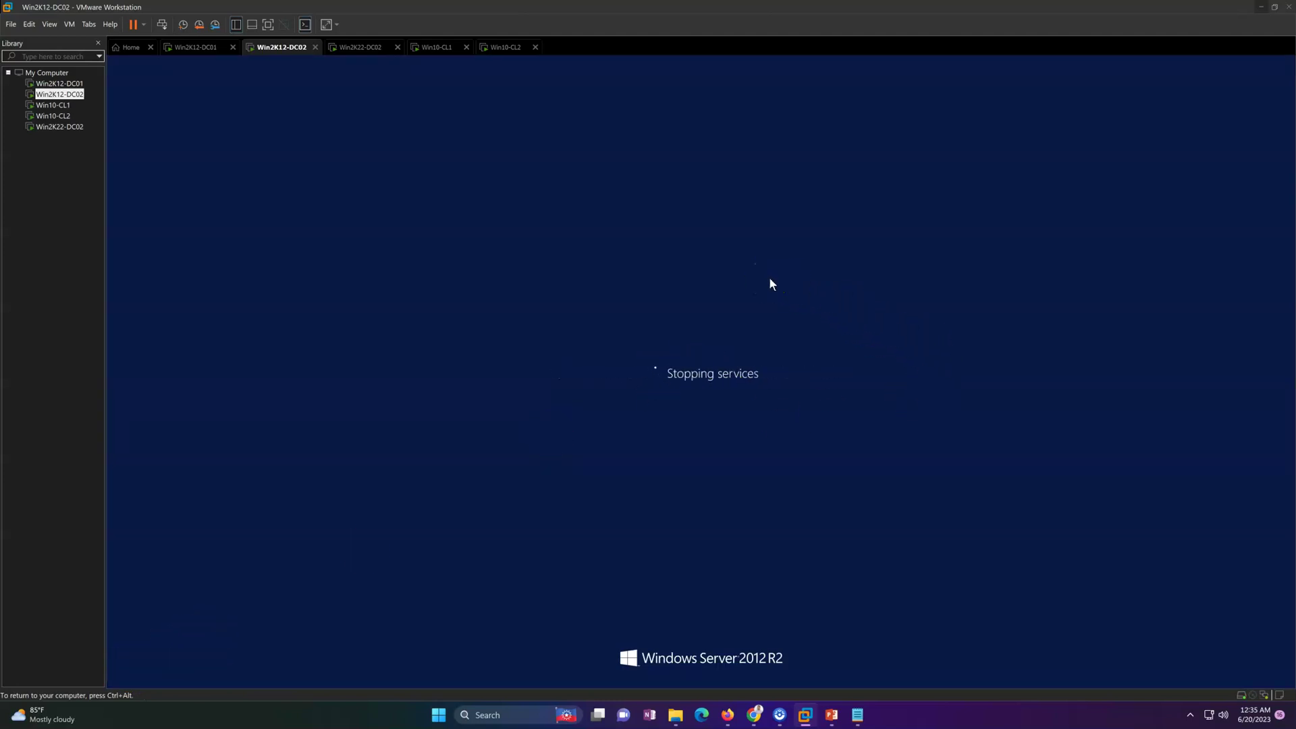
click(196, 46)
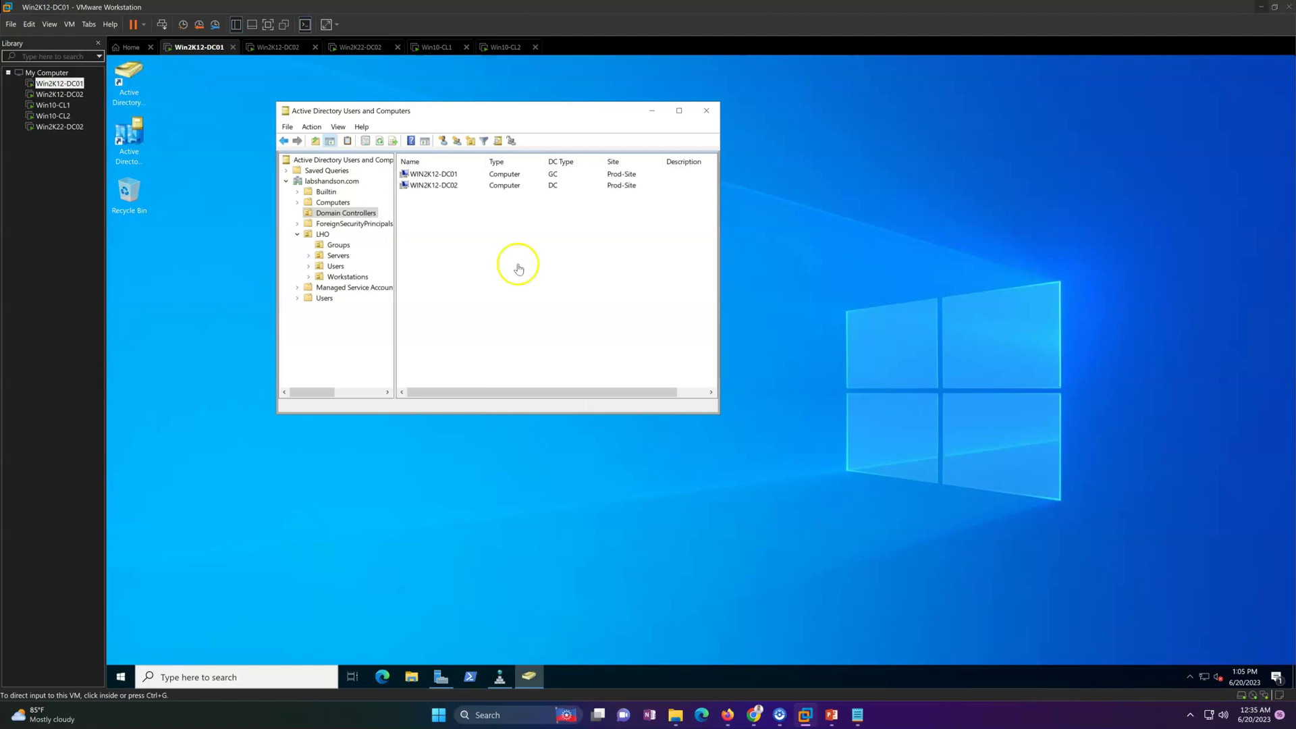
Step: Refresh Domain Controllers to show only WIN2K12-DC01 remaining
right_click(482, 252)
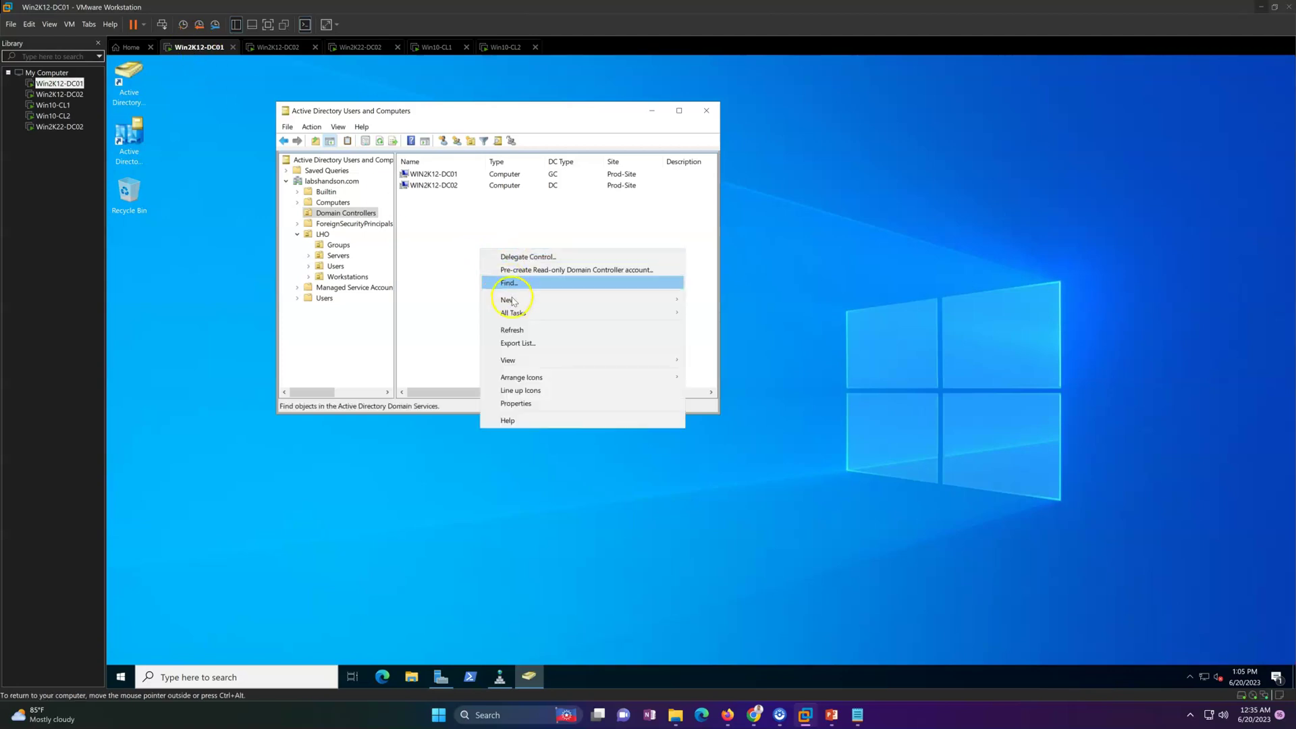
click(503, 330)
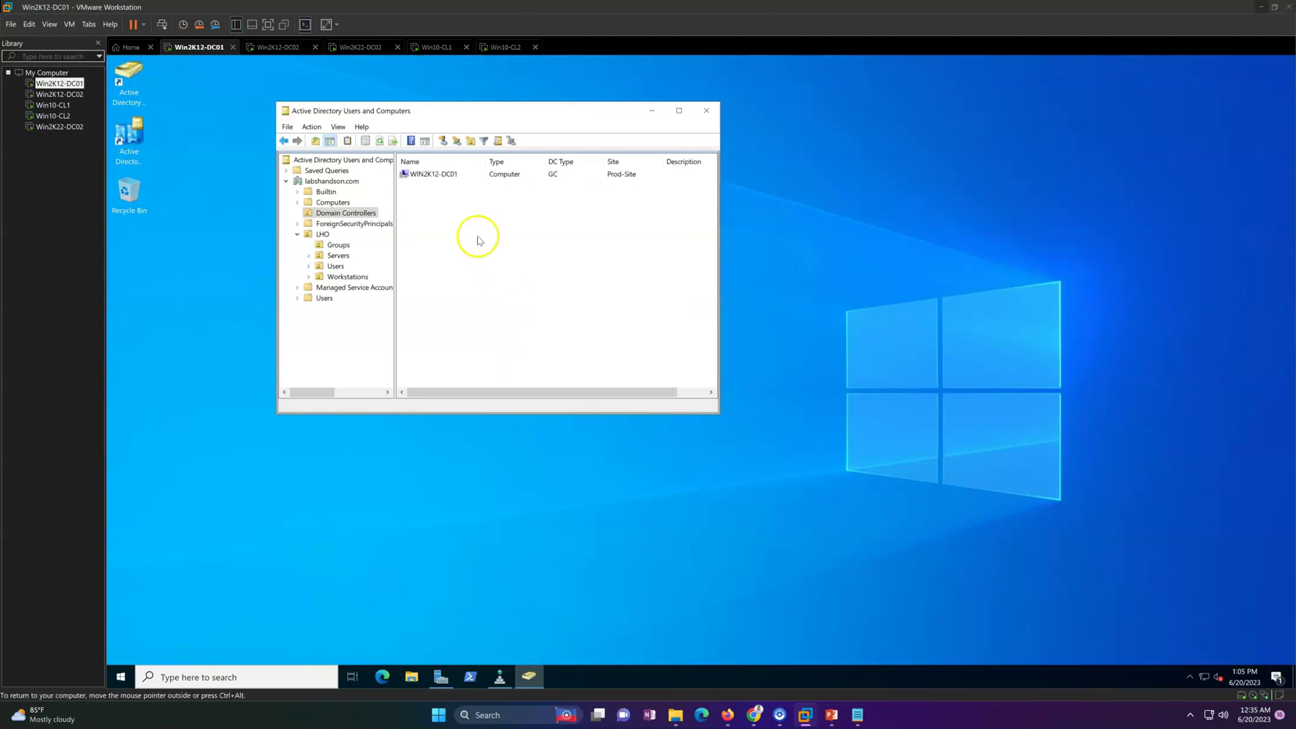
click(440, 174)
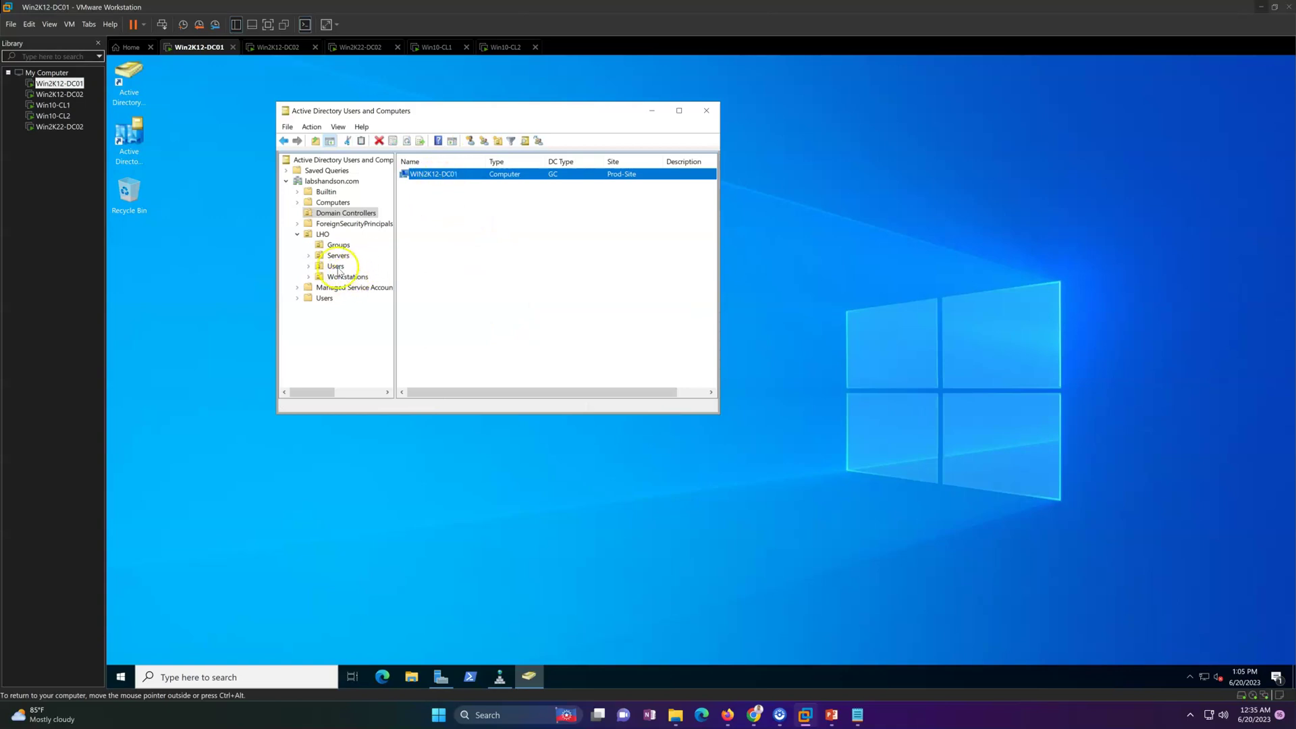
Step: Refresh the Computers container and widen its Name column to find WIN2K12-DC02
click(331, 202)
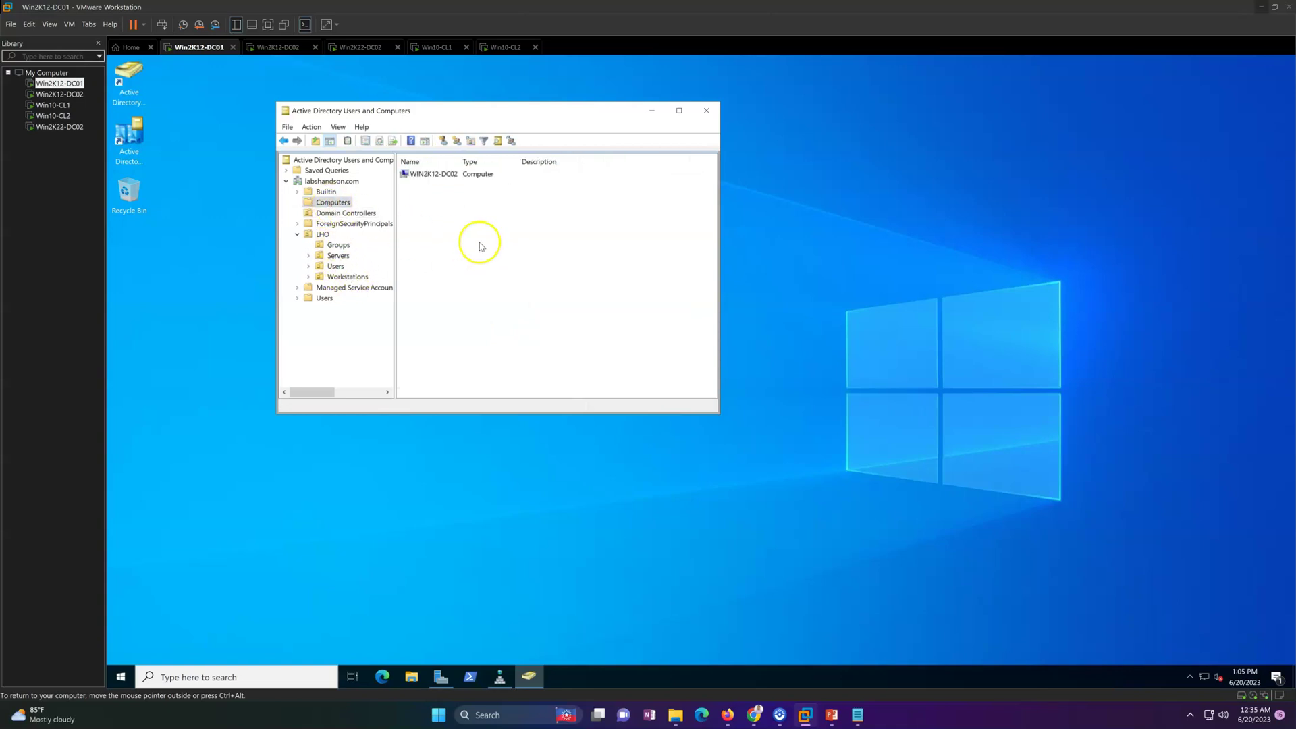
right_click(480, 242)
click(512, 311)
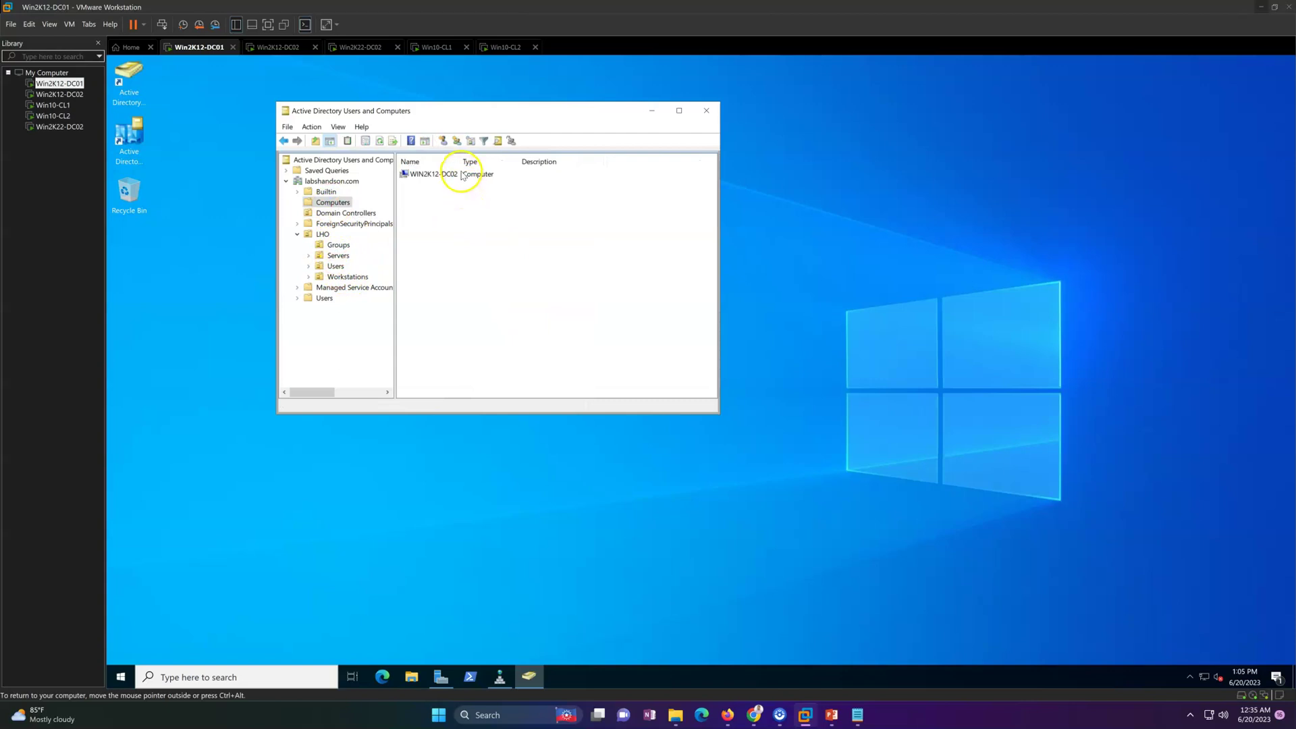
drag(461, 163, 533, 162)
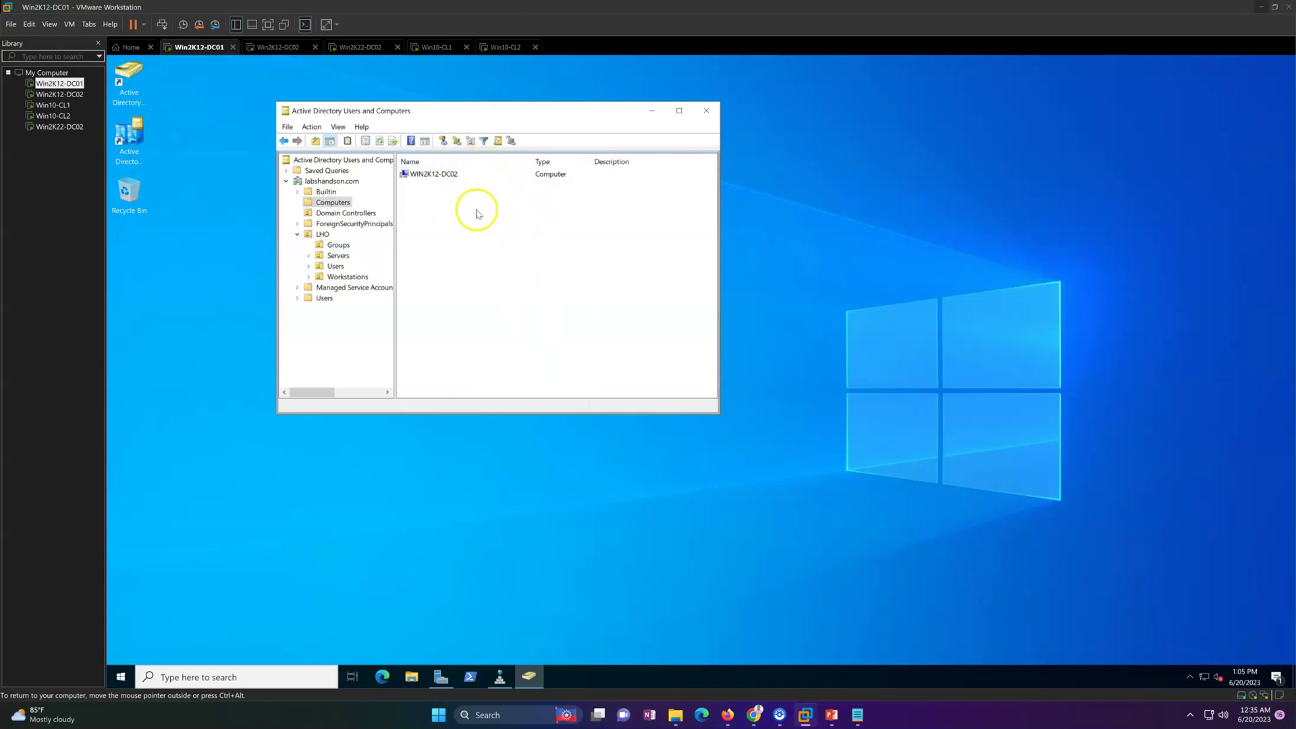
click(432, 174)
click(408, 240)
Step: Sign in to Win2K12-DC02 with the account password, then shut it down as 'Other (Unplanned)'
click(276, 49)
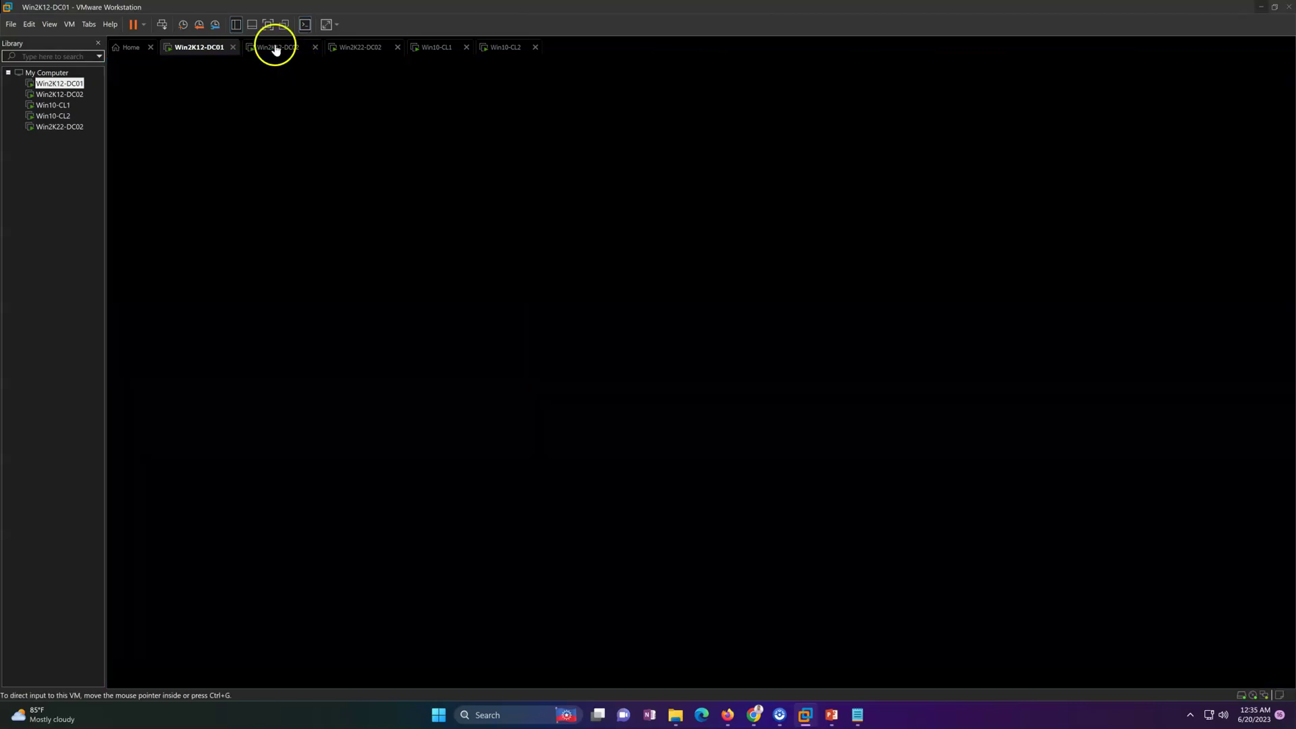
click(162, 25)
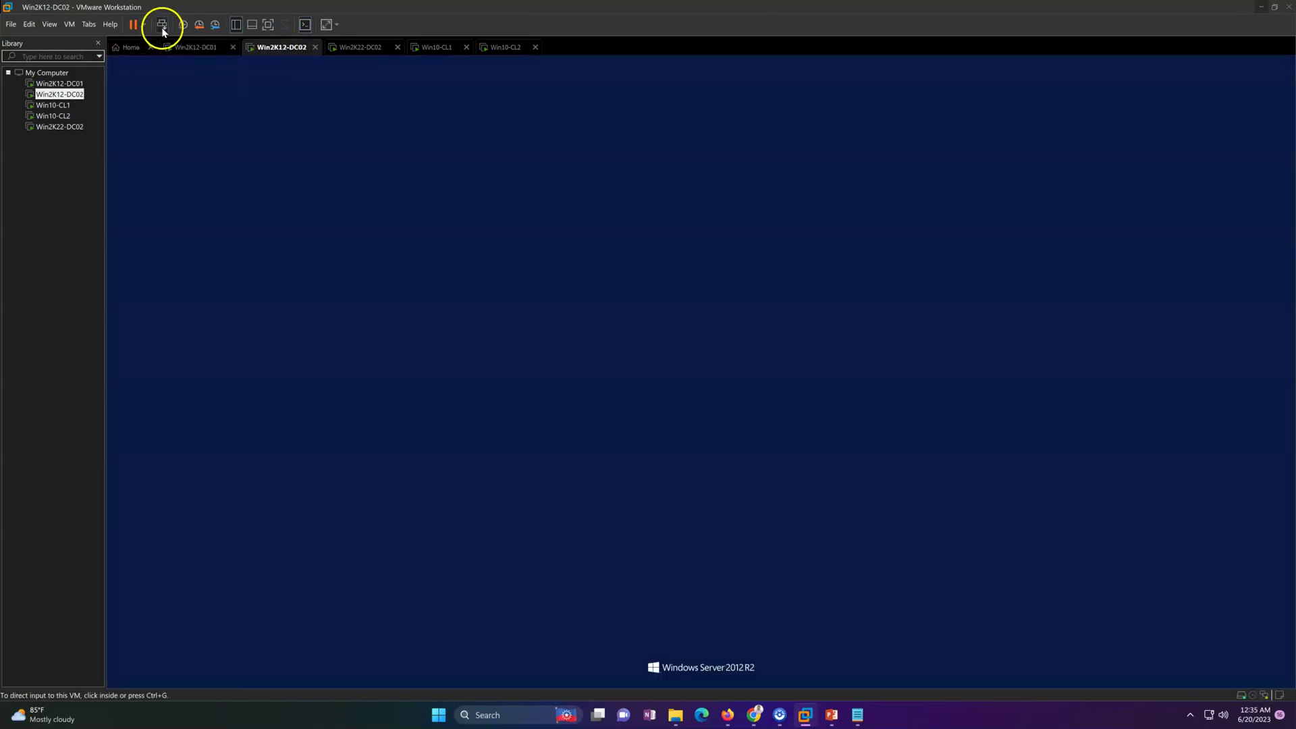
click(721, 328)
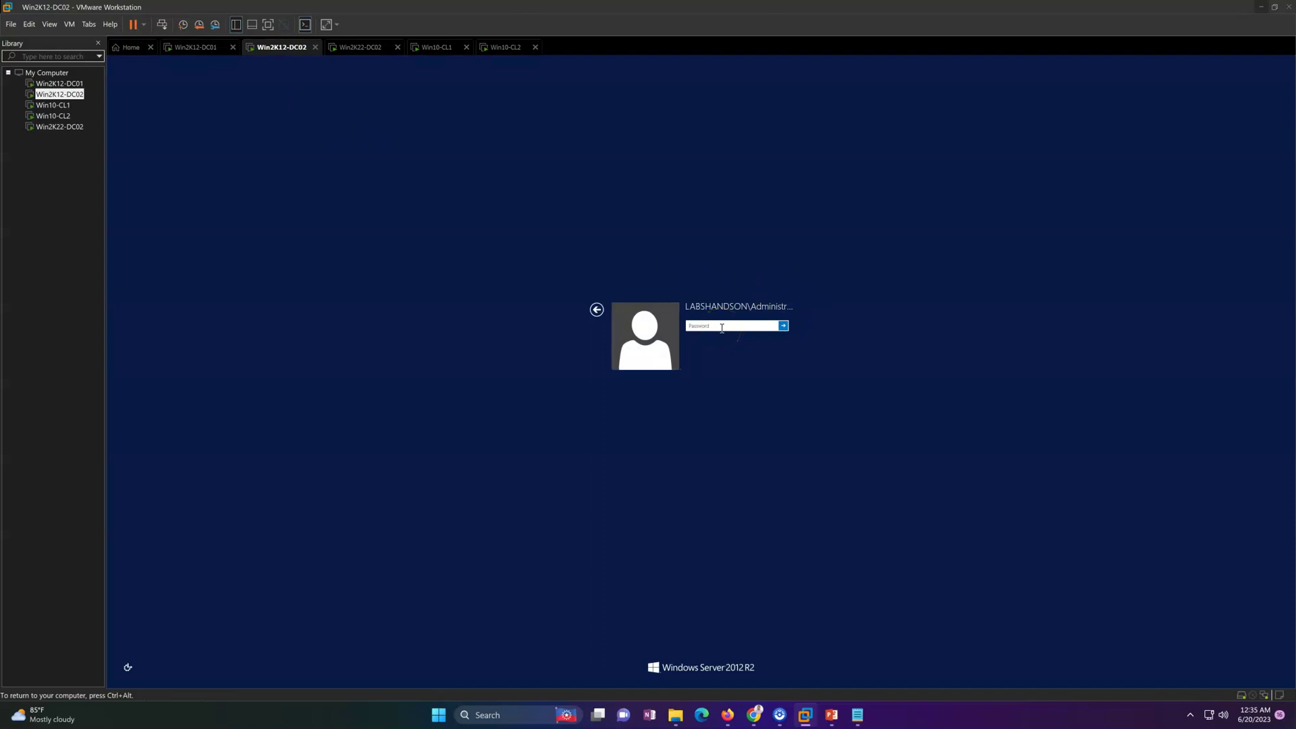
key(Return)
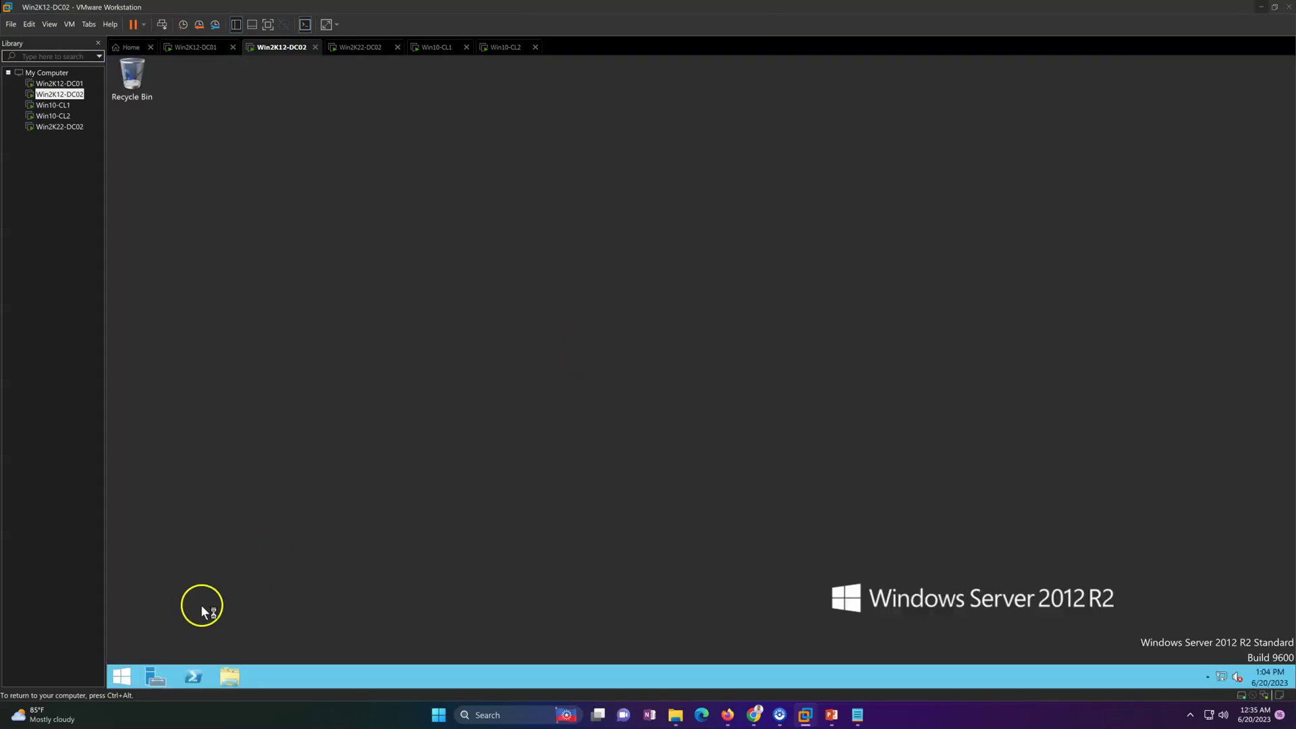
right_click(111, 685)
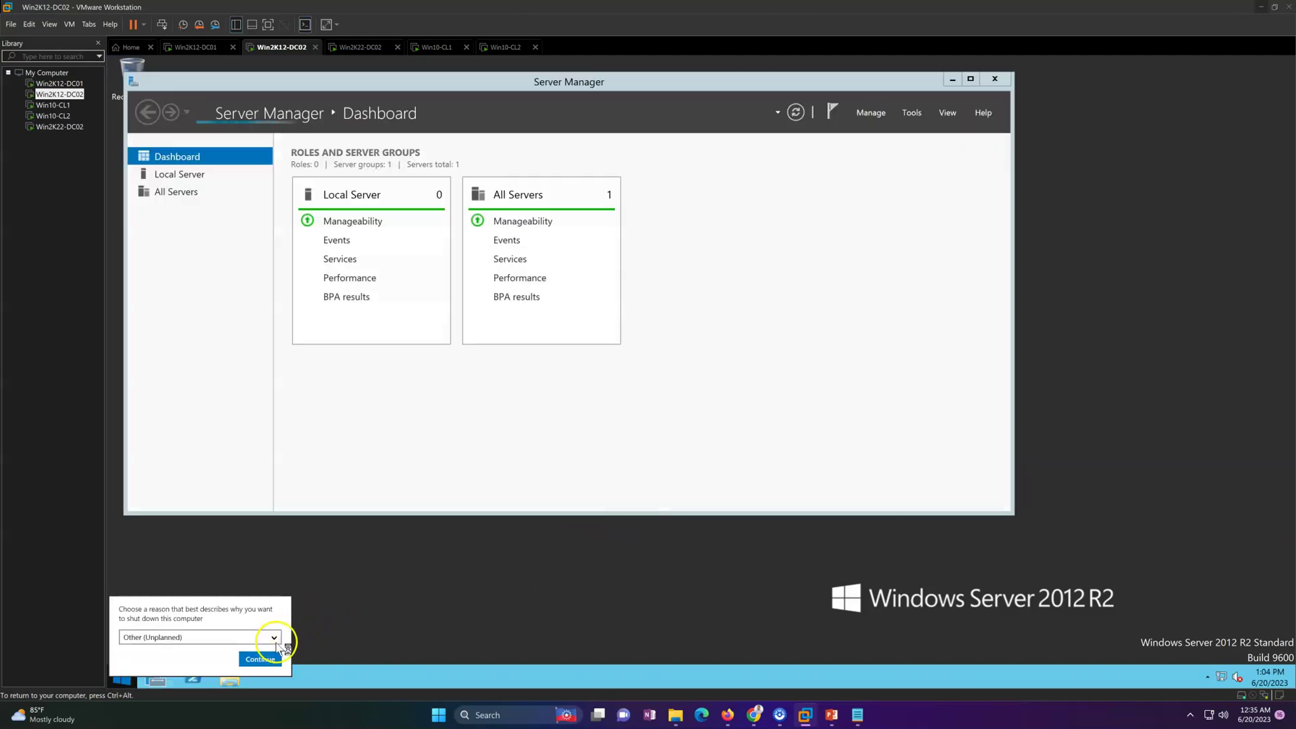
click(254, 660)
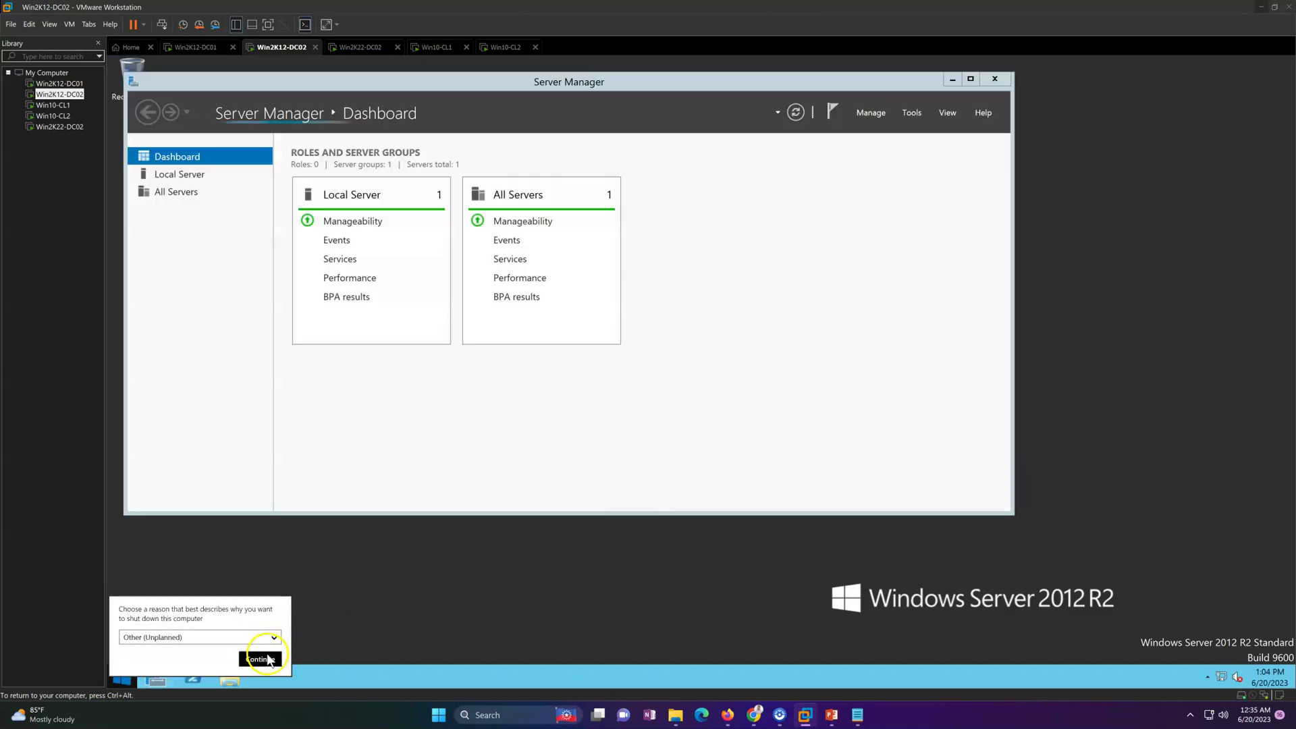
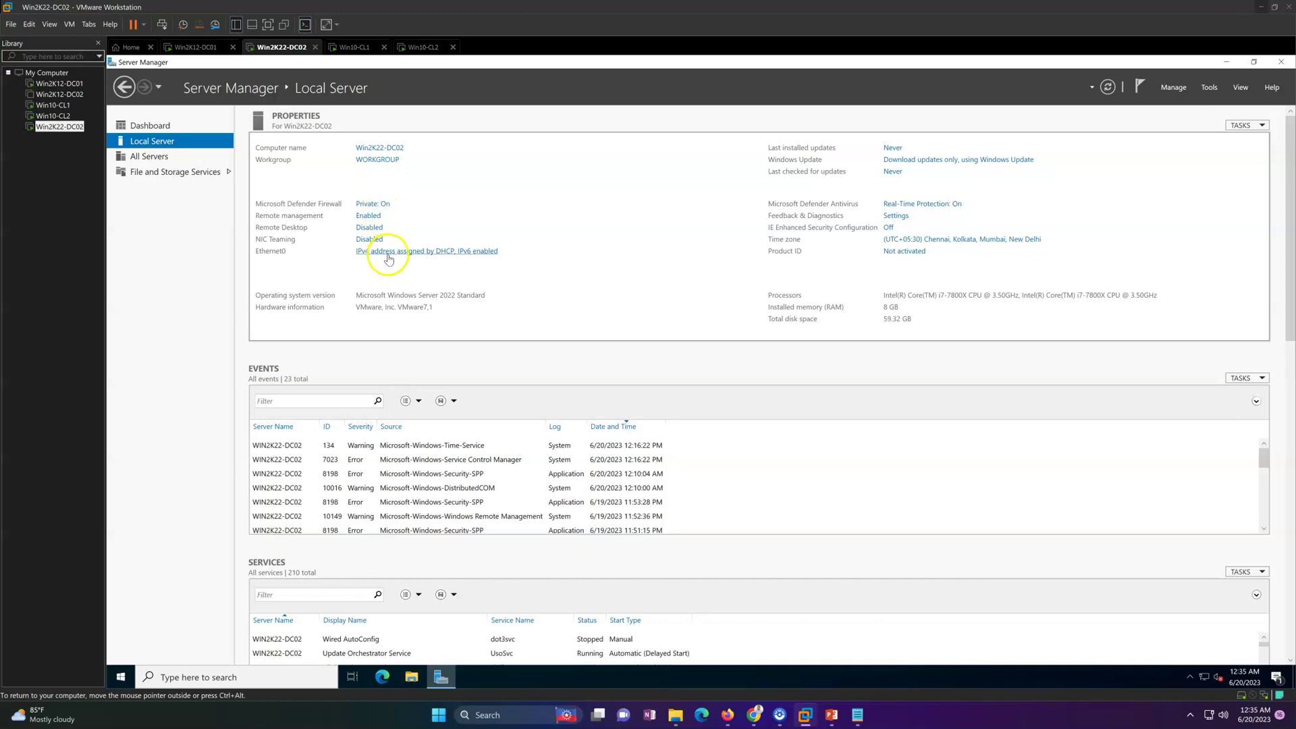
Step: Give Ethernet0 static IPv4 192.168.0.152, mask 255.255.255.0, gateway 192.168.0.1, DNS 192.168.0.151 and 192.168.0.152
click(389, 259)
double_click(405, 257)
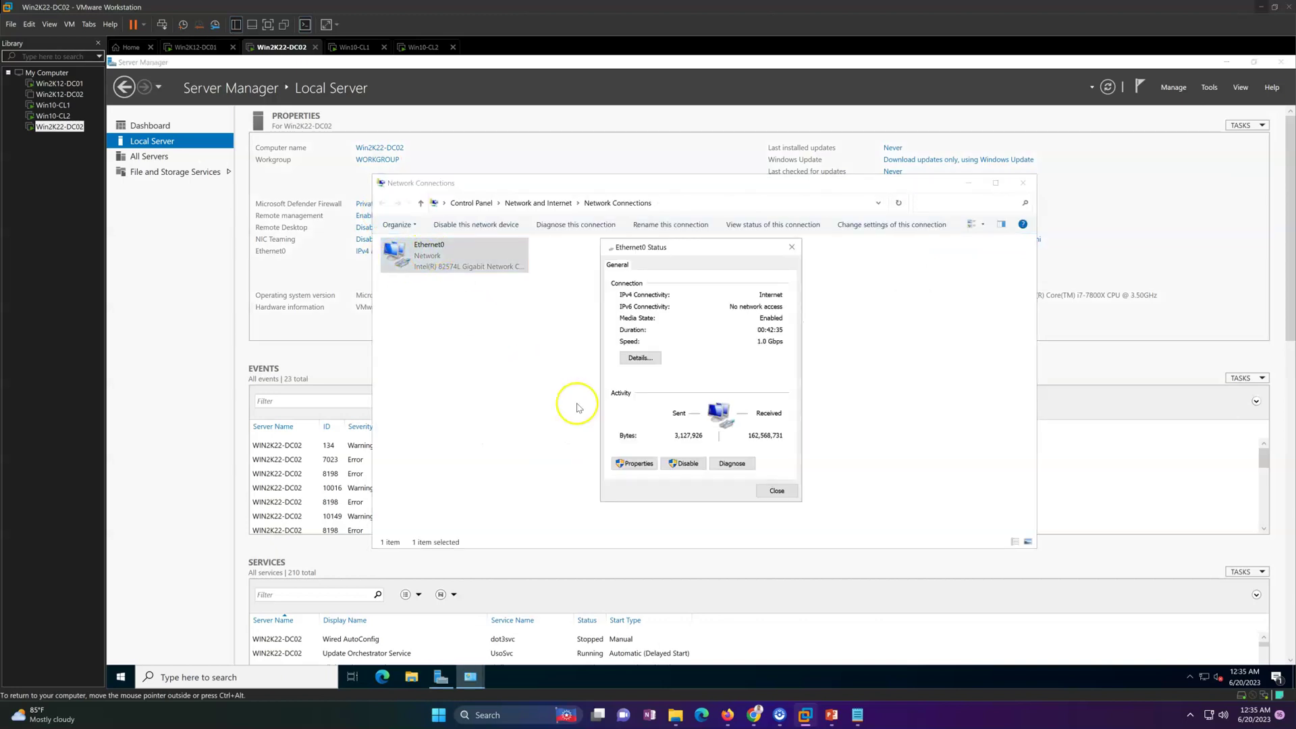
click(636, 463)
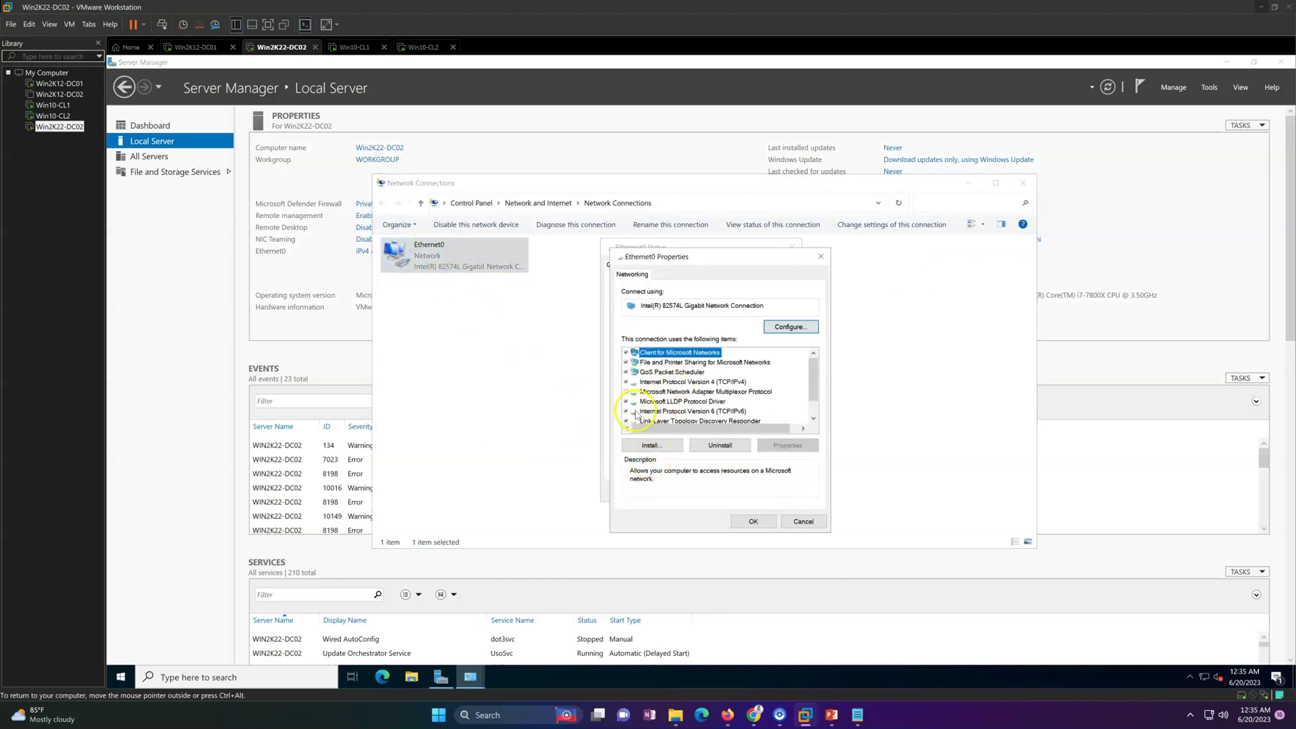
click(626, 412)
click(688, 381)
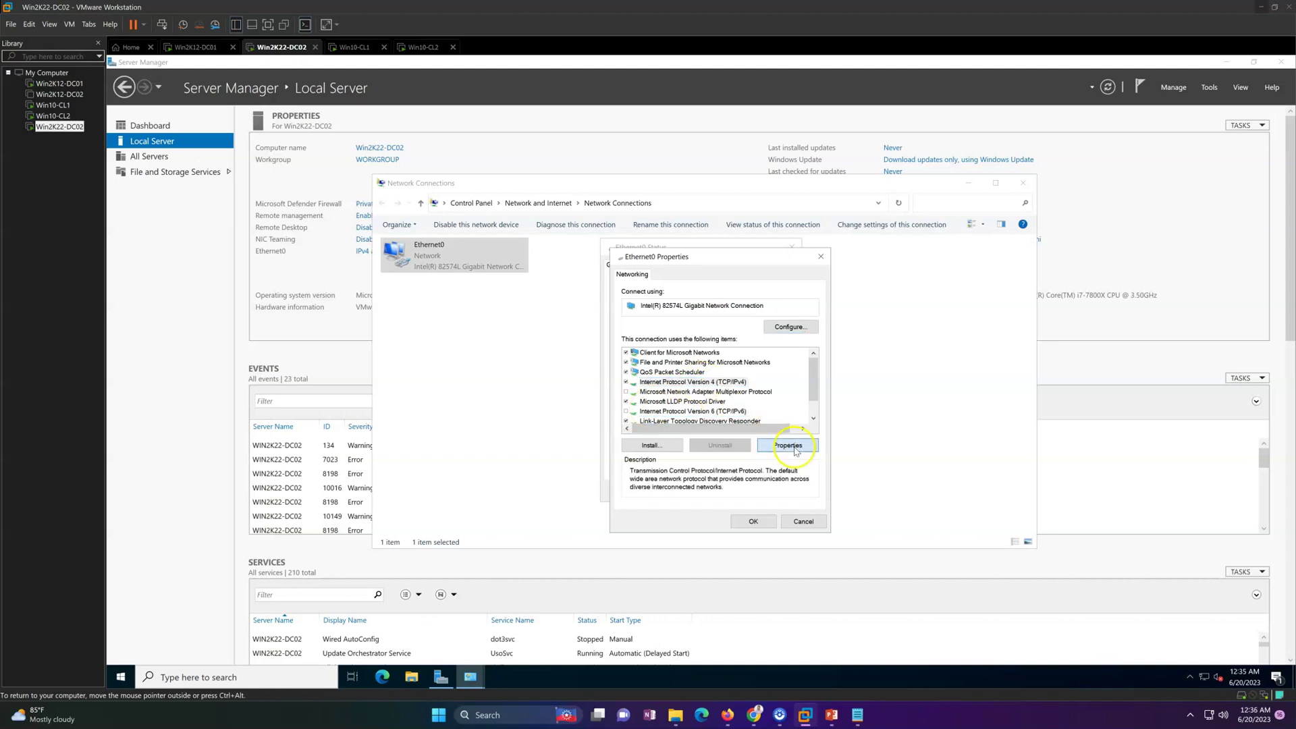
click(787, 444)
click(648, 381)
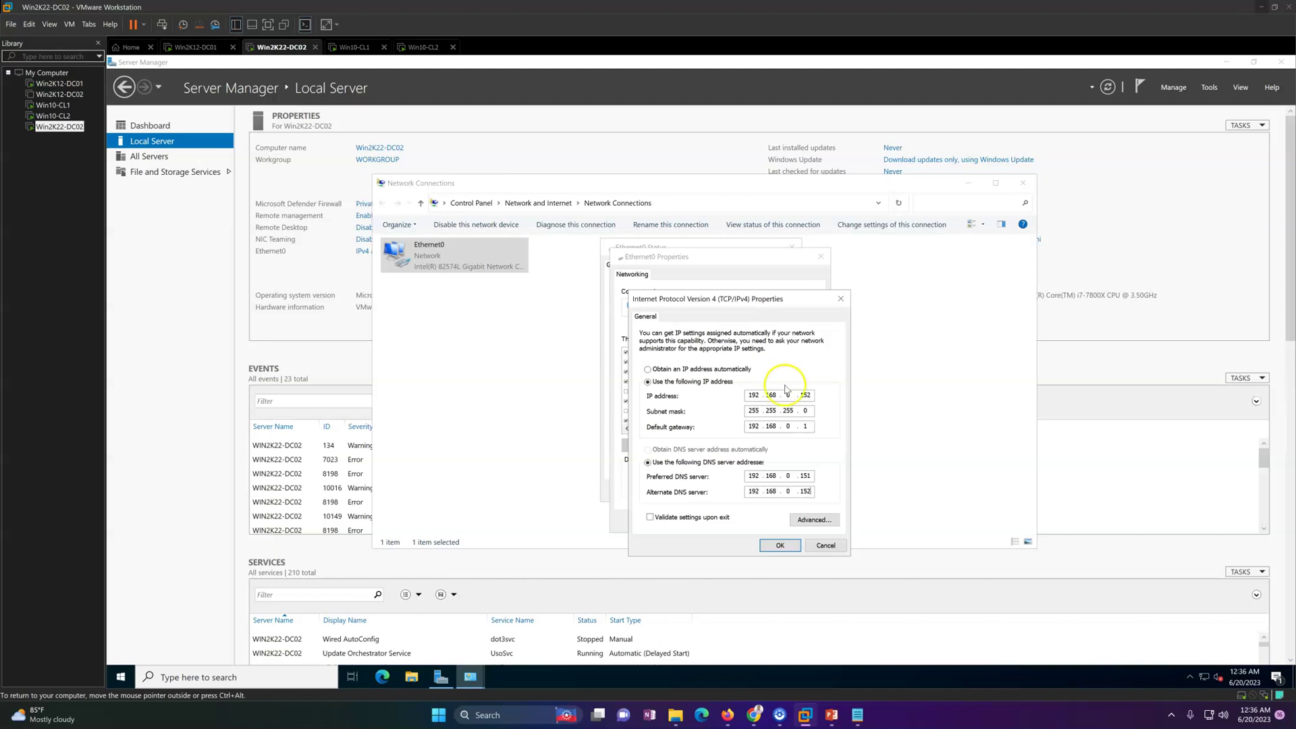
click(780, 545)
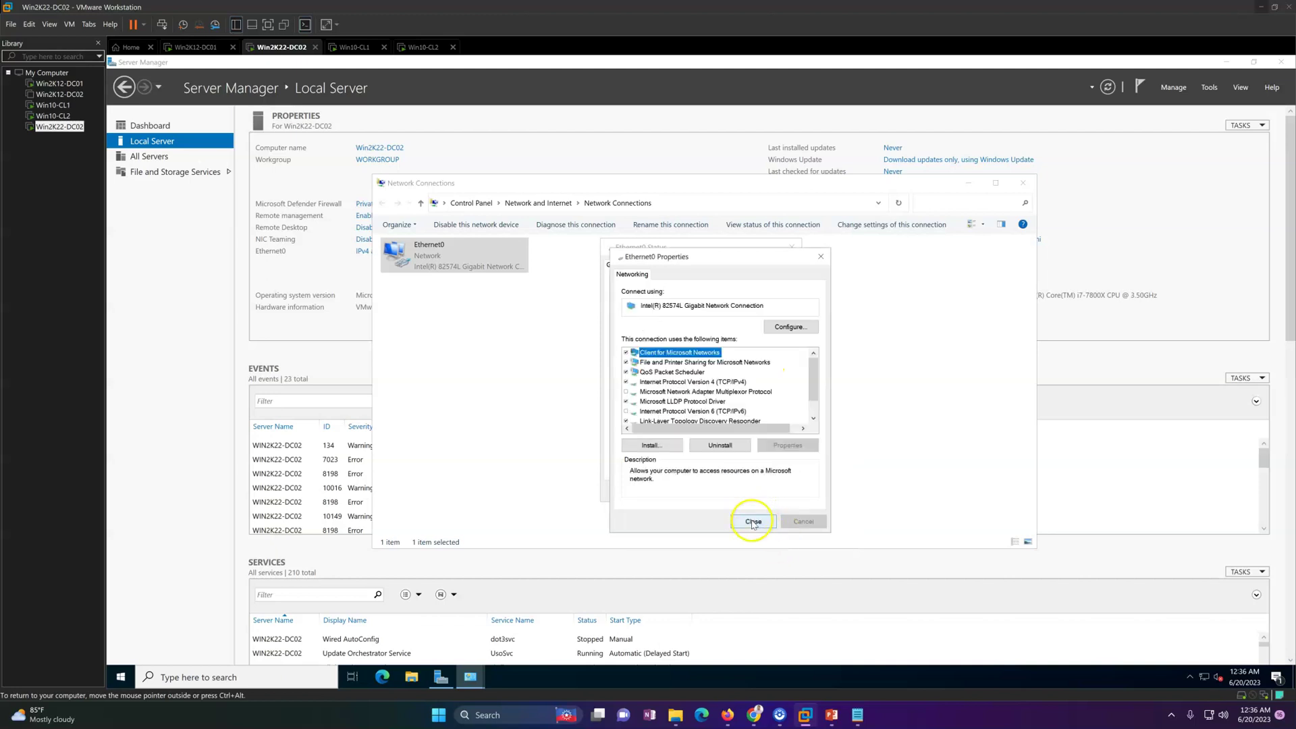
Step: Check the new address in the connection details, then refresh and close Network Connections
click(752, 522)
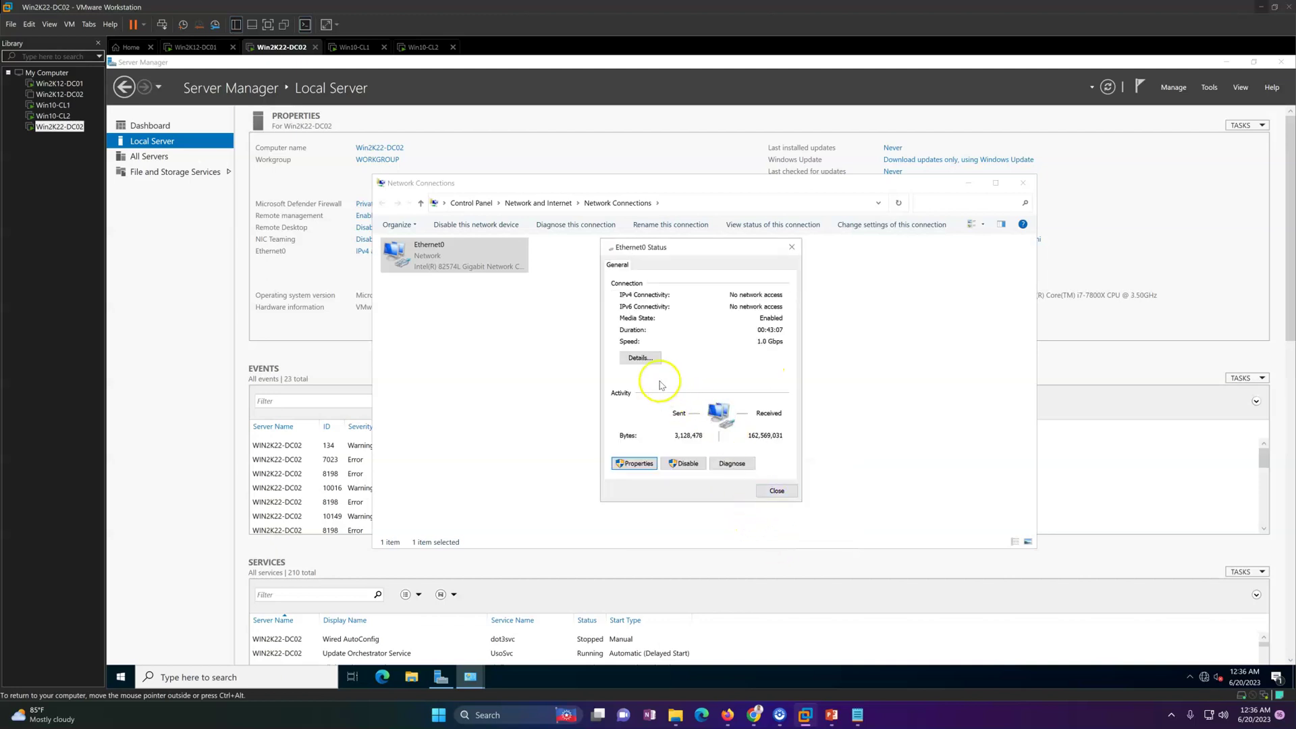
click(640, 357)
click(799, 510)
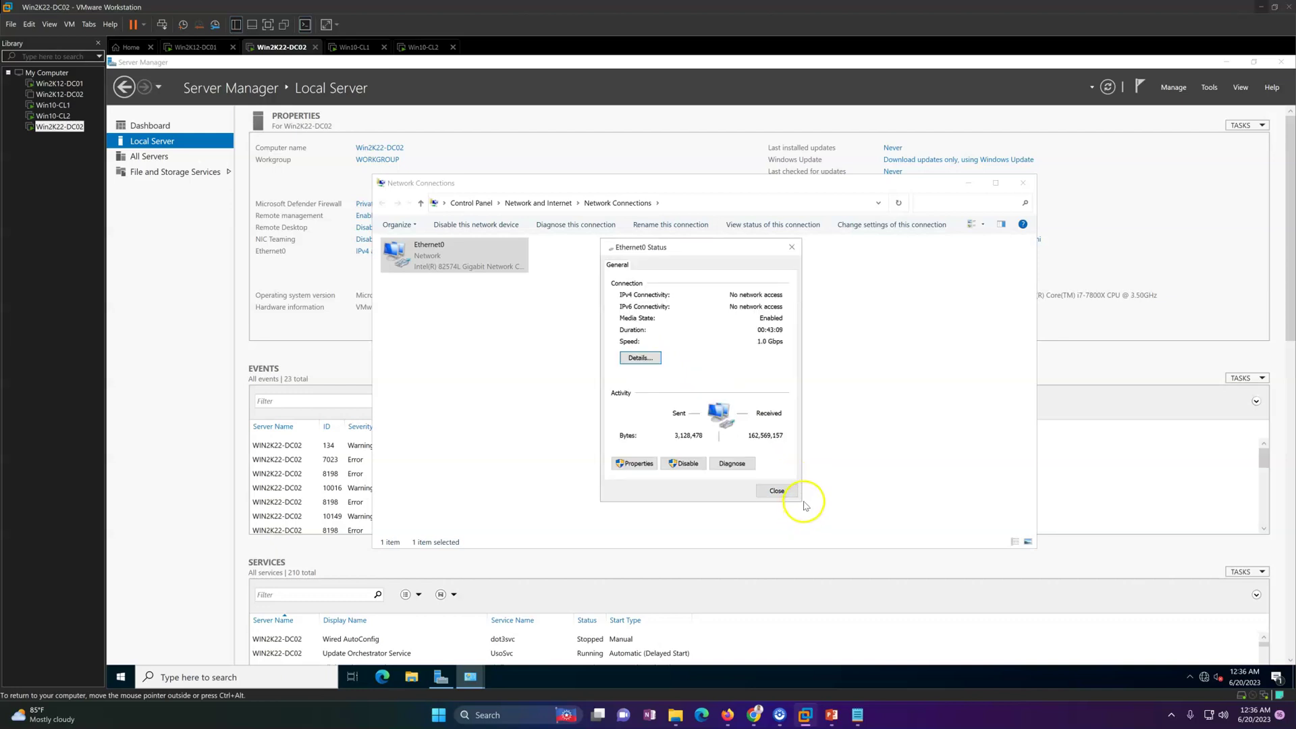
click(777, 491)
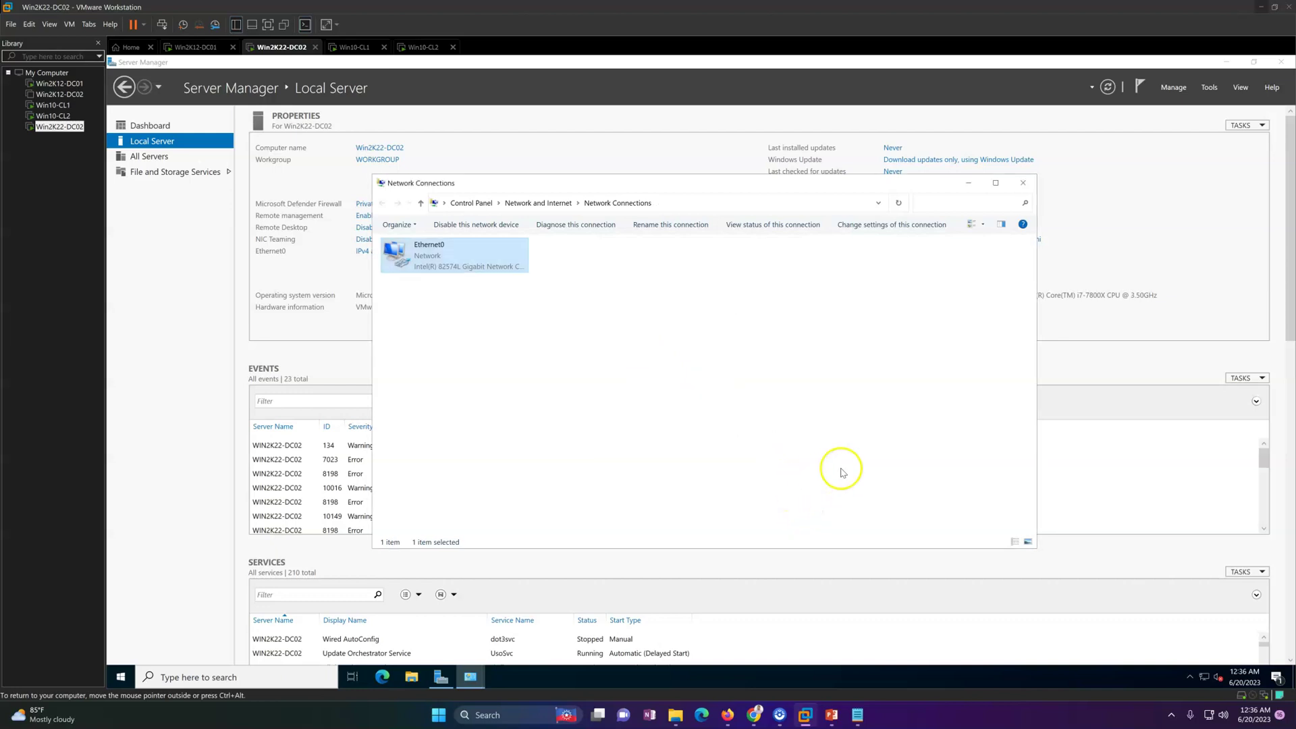
right_click(672, 350)
click(727, 422)
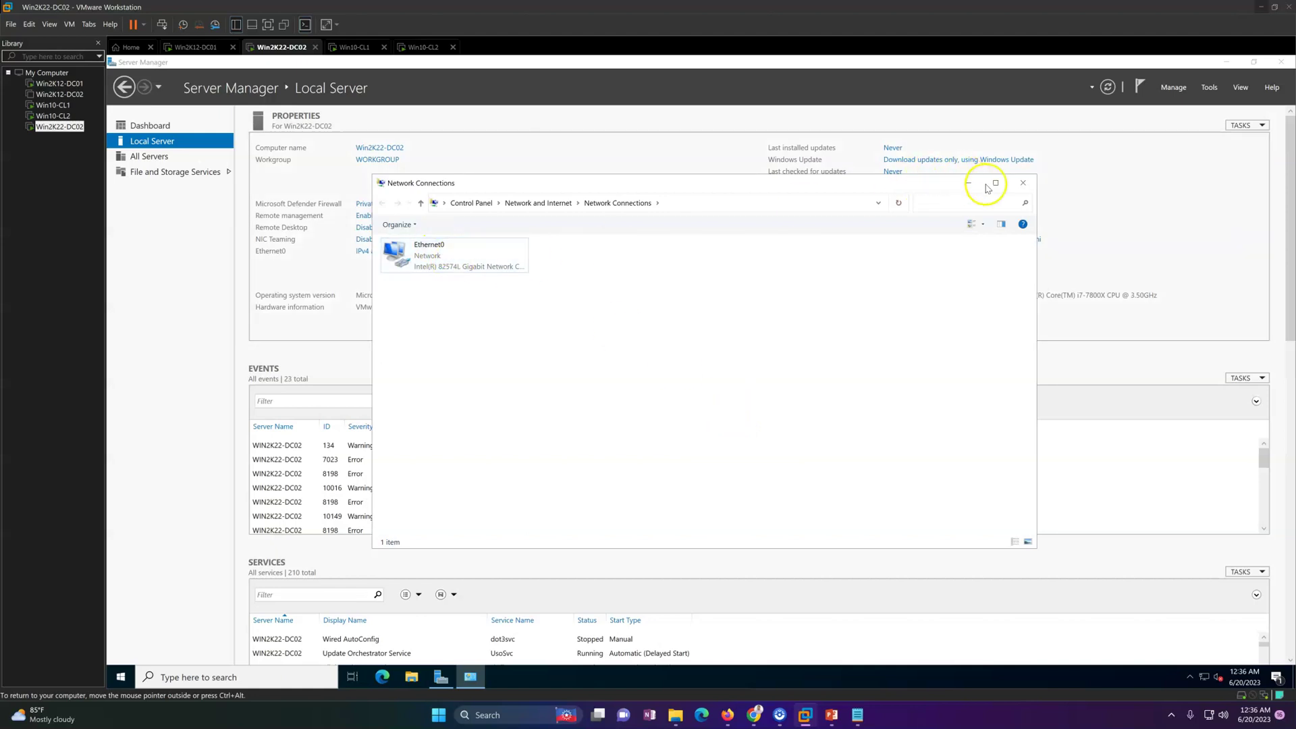
click(1022, 182)
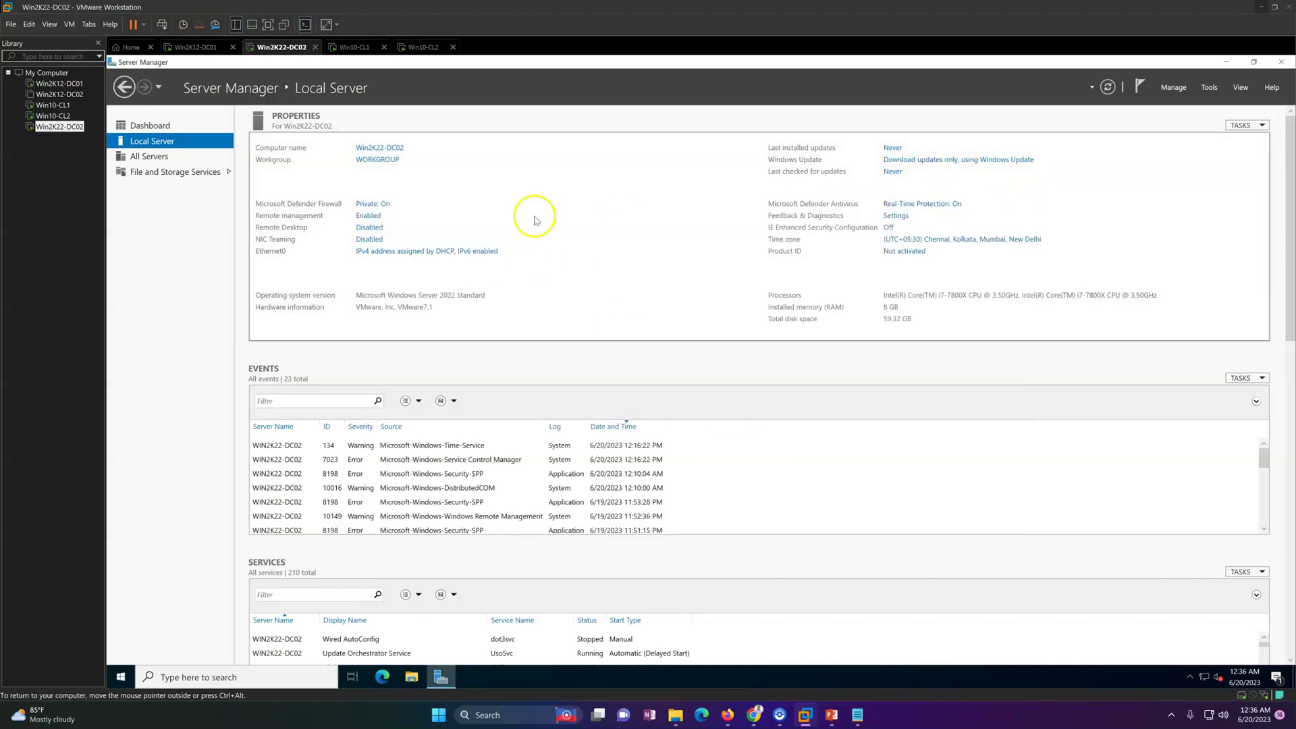
Step: Change the computer's membership from WORKGROUP to the labshandson.com domain
click(381, 163)
click(370, 247)
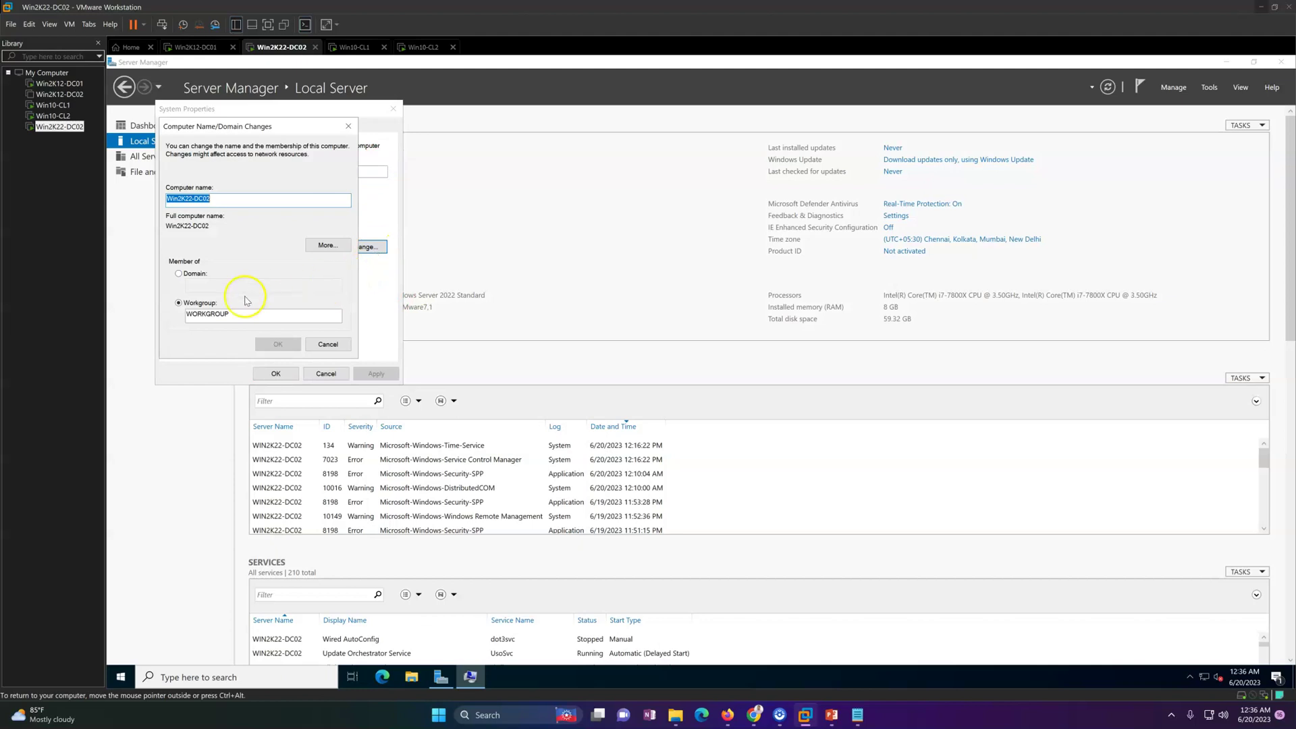
click(196, 275)
click(217, 287)
text(labshandson)
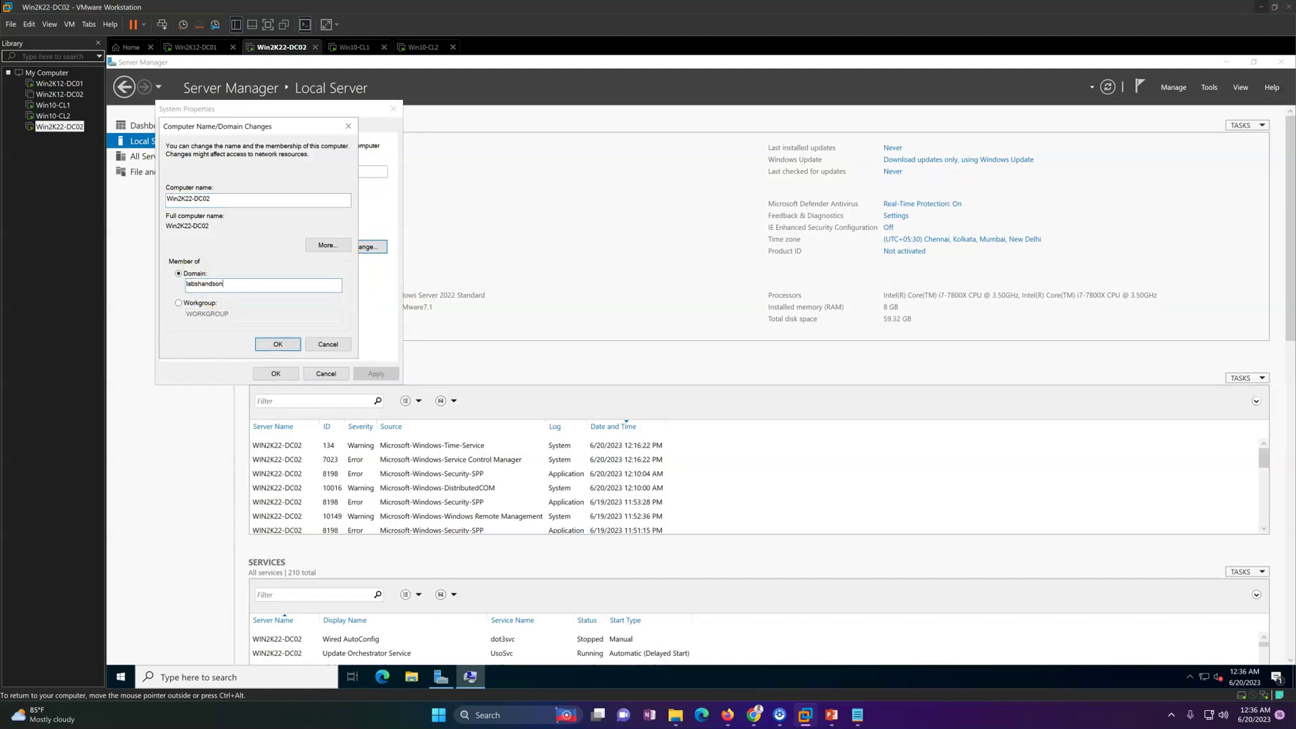
text(.com)
key(Return)
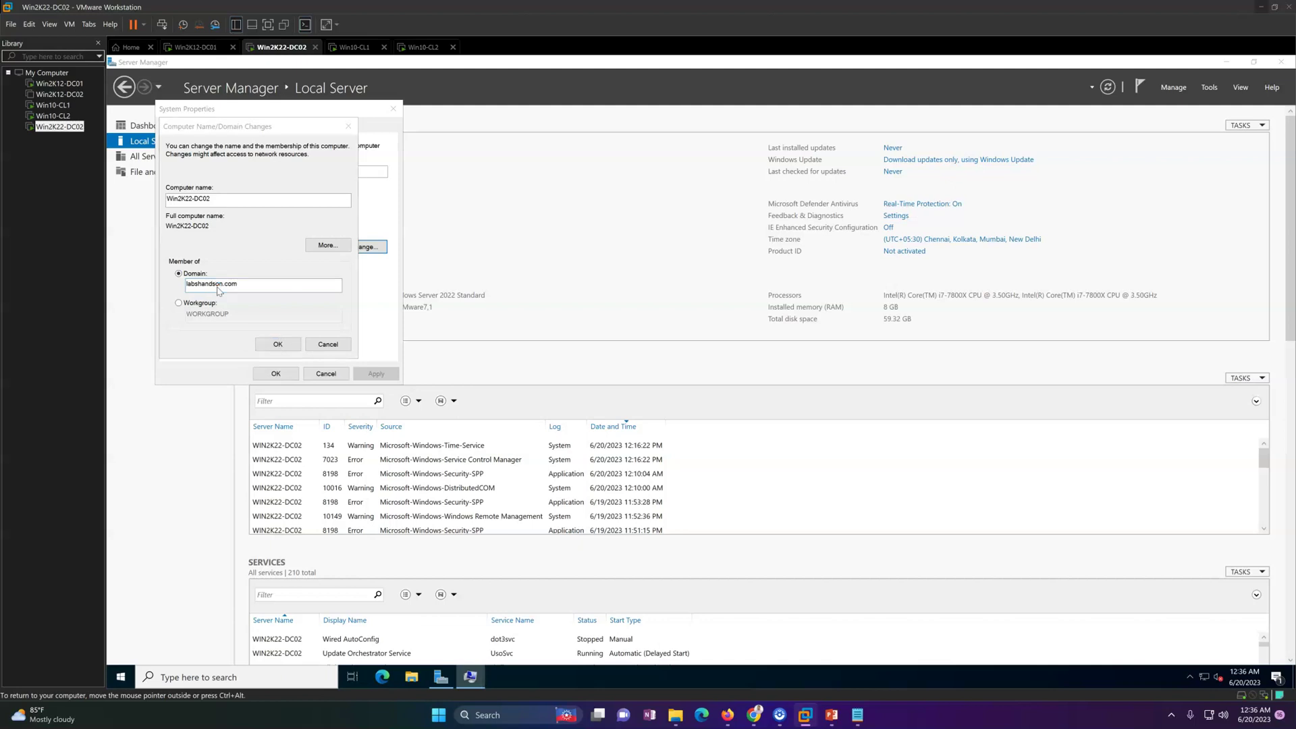
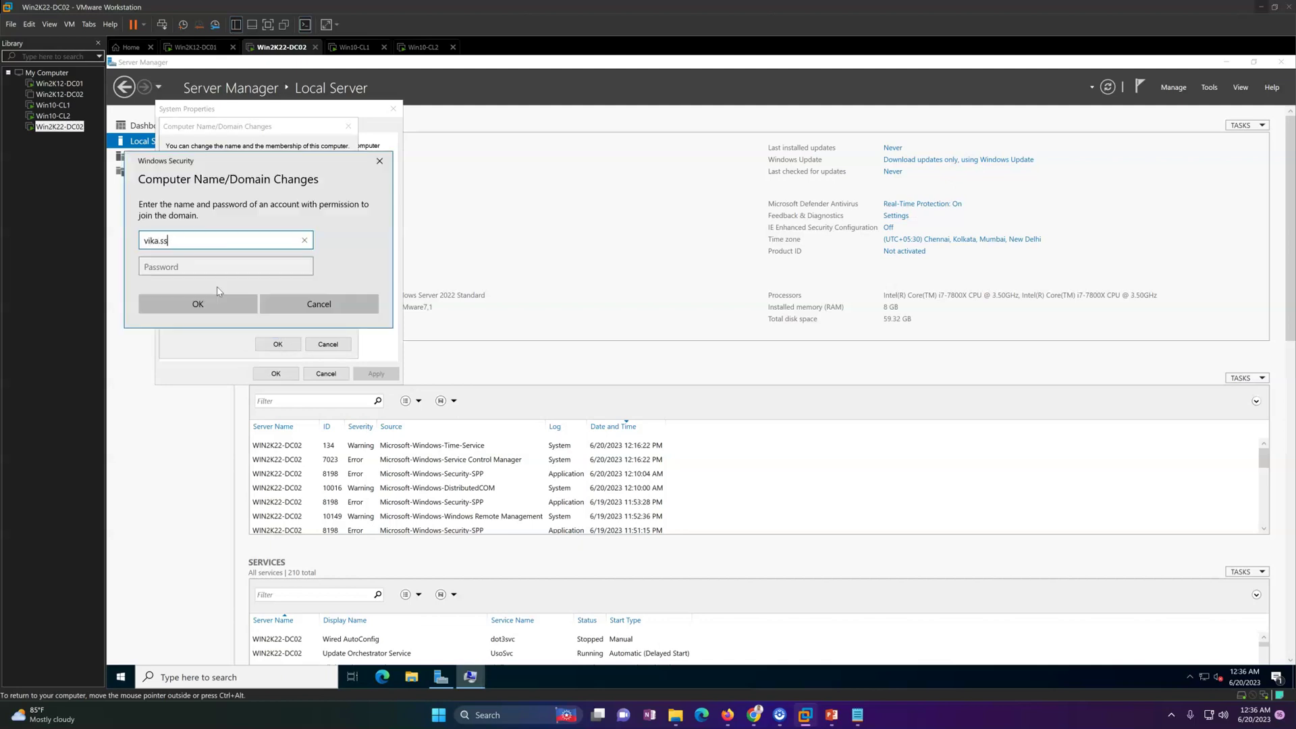
Step: Authenticate the domain join with the Administrator account and its password
text(Administrator)
key(Tab)
text(•••••)
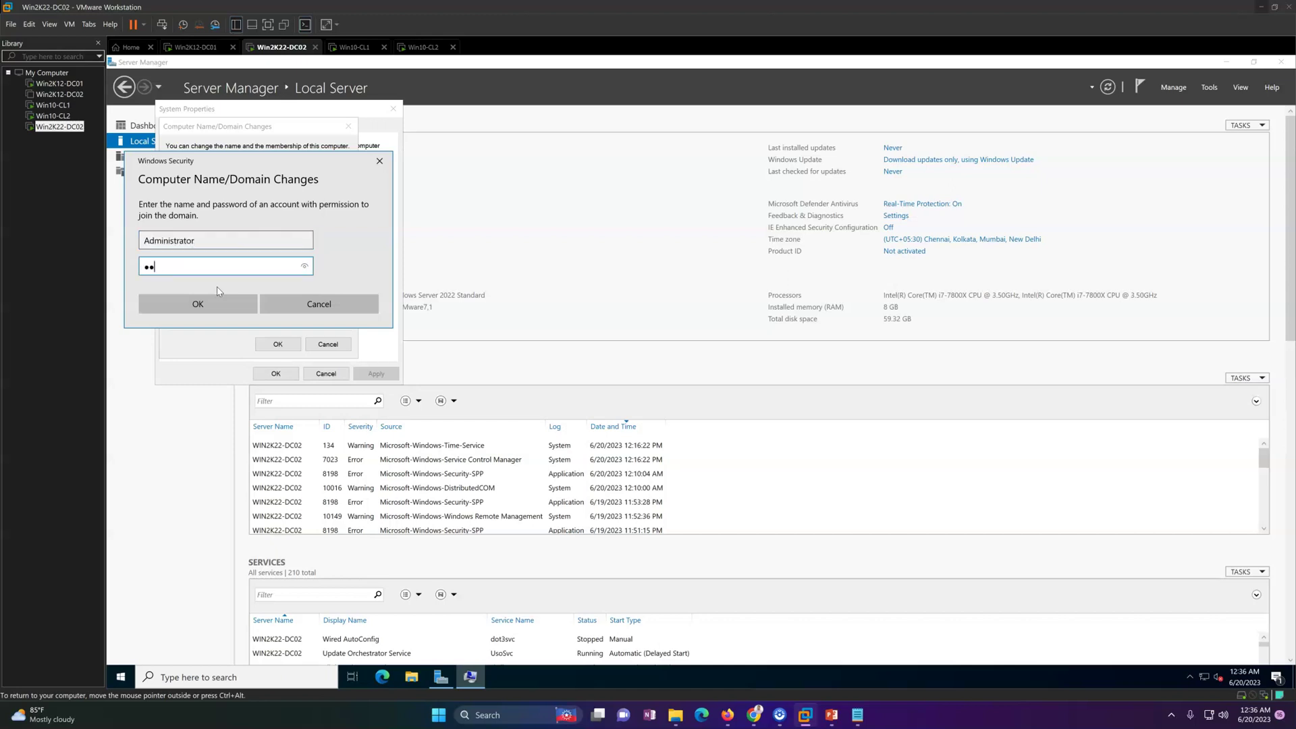
text(•••)
key(Return)
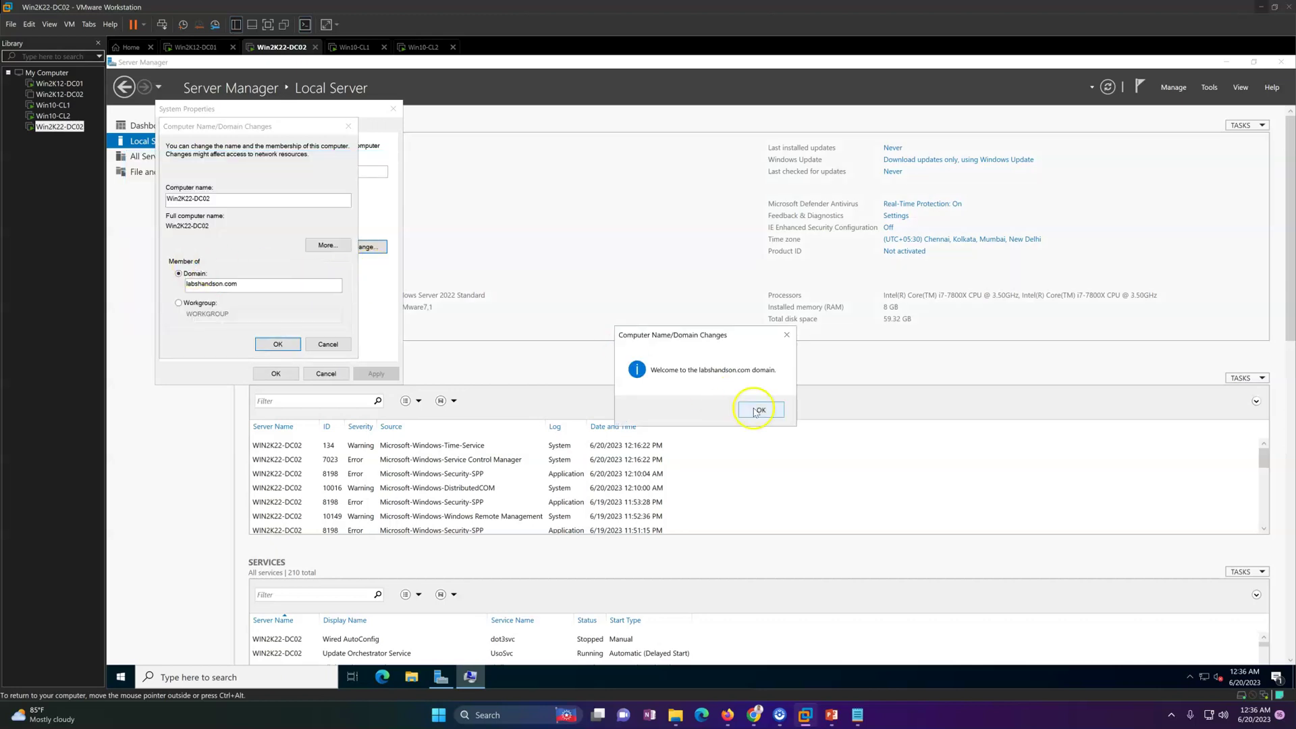
Step: Accept the domain welcome and restart-required prompts, then restart the server now
click(761, 413)
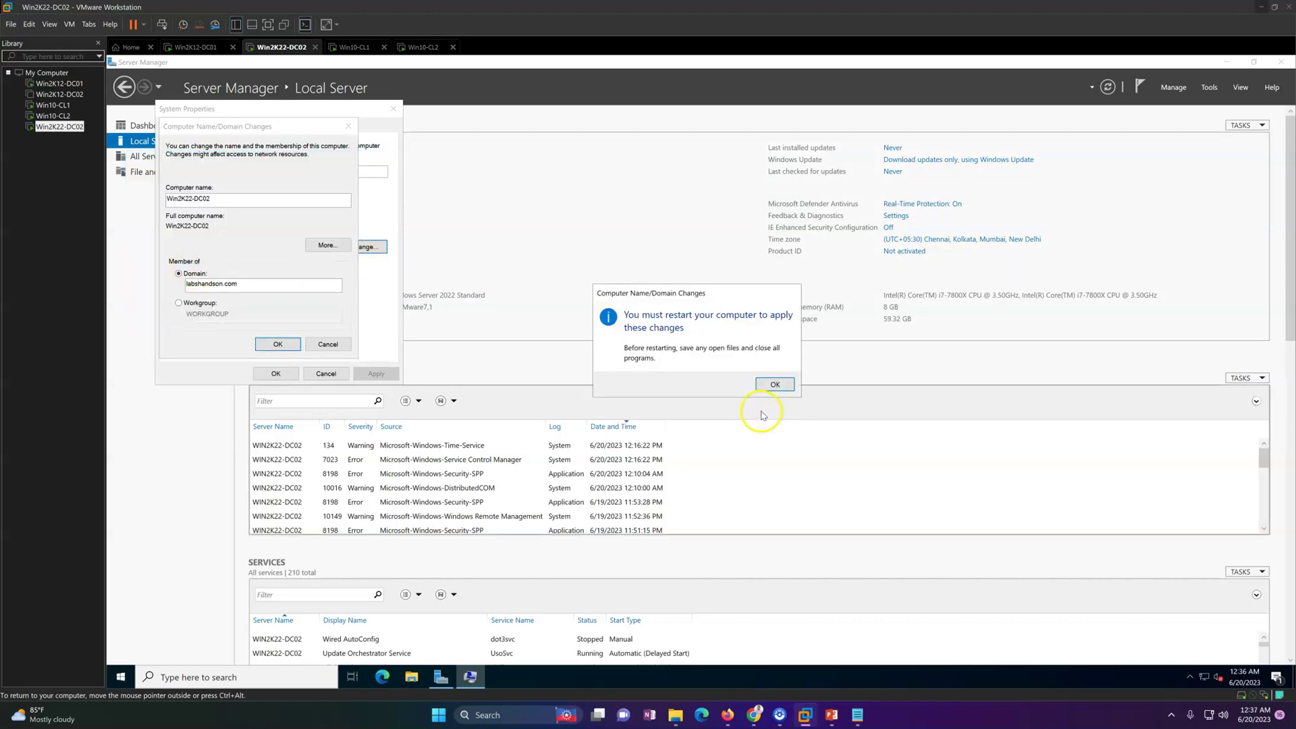
click(784, 380)
click(277, 374)
click(702, 379)
Step: On Win2K12-DC01, refresh the Domain Controllers list in Users and Computers
click(191, 48)
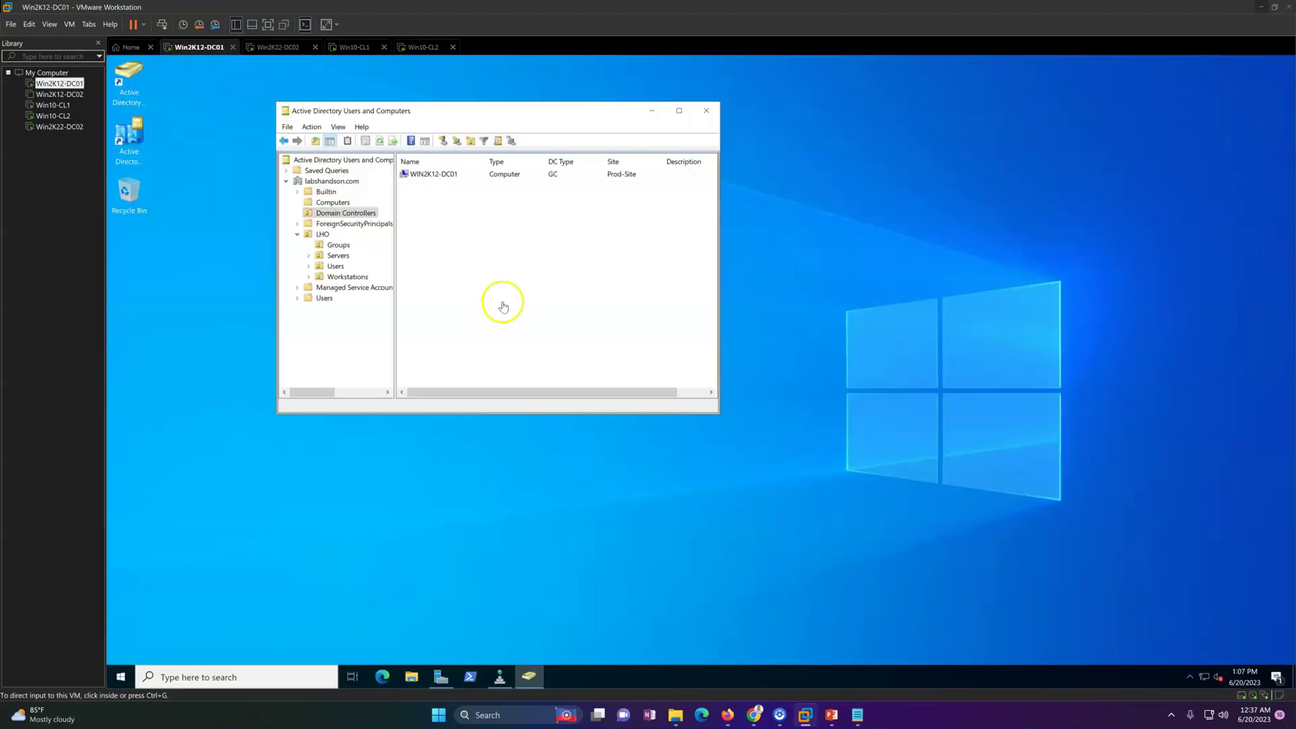
right_click(492, 245)
click(521, 324)
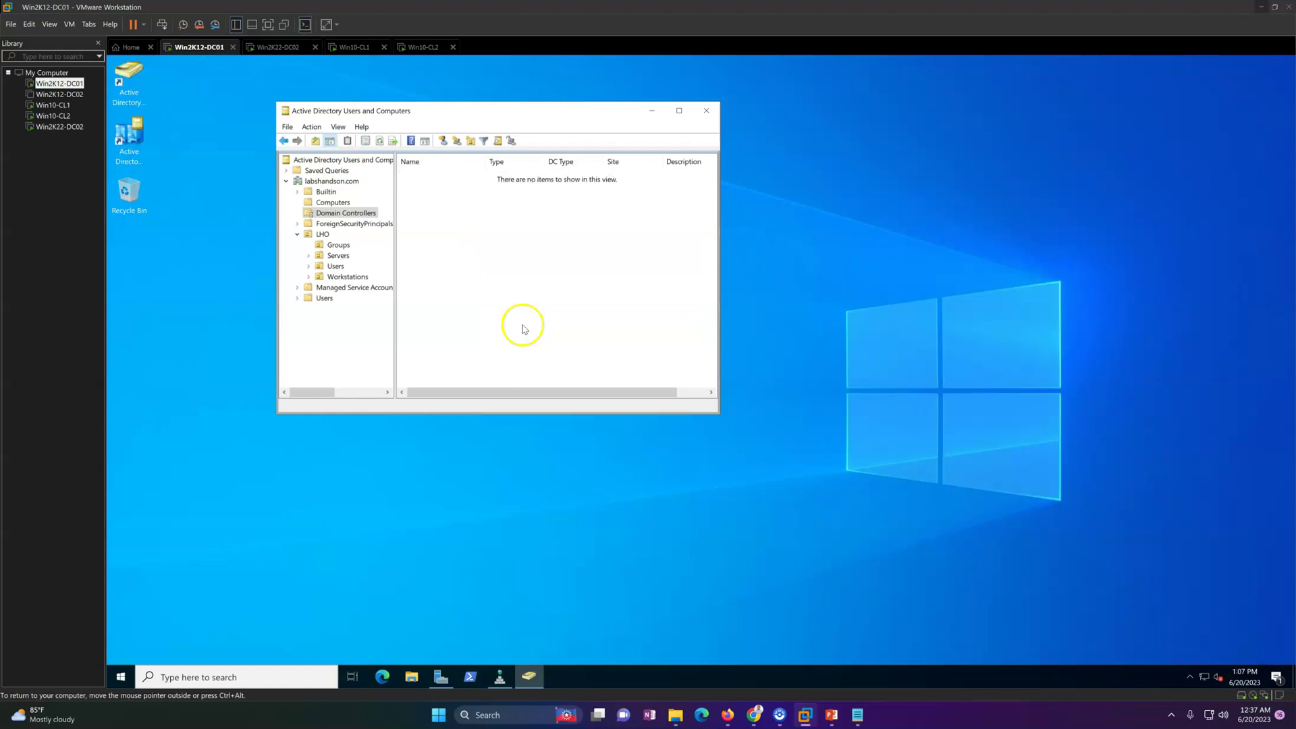
click(443, 177)
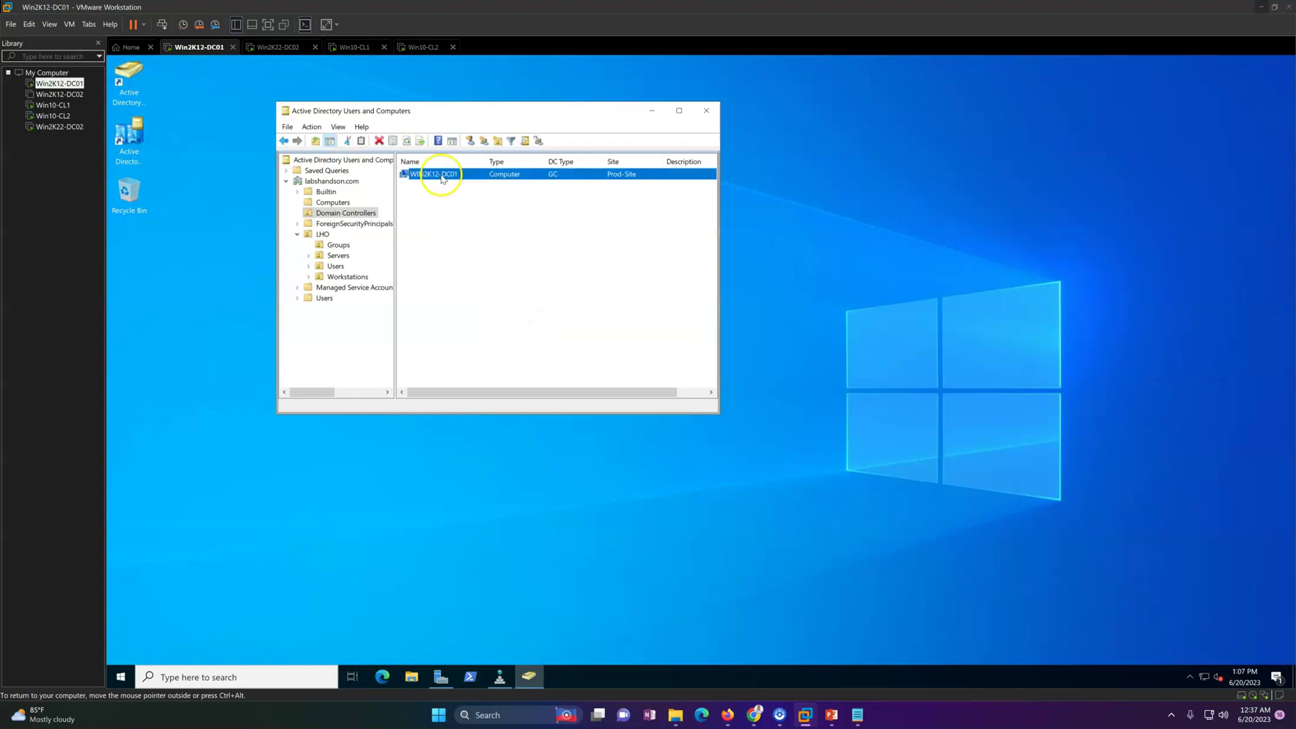
click(447, 219)
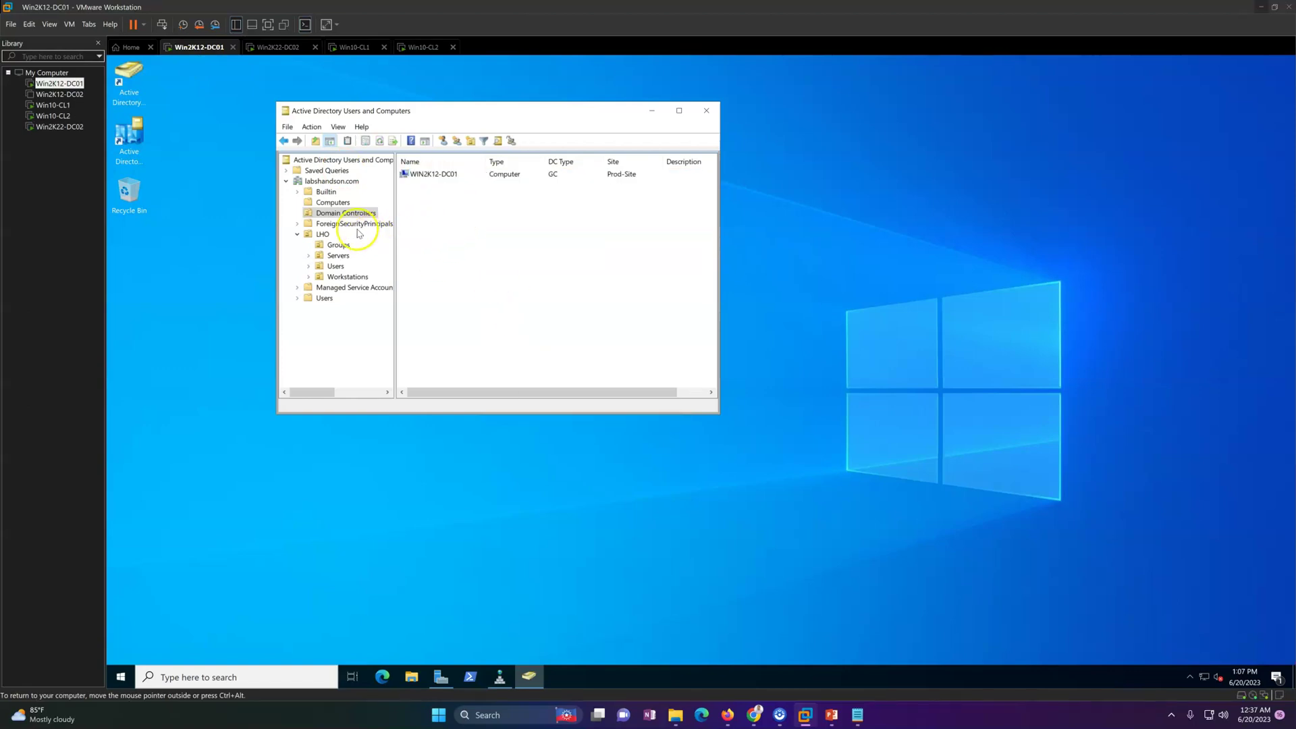
Step: Refresh the labshandson.com Computers container so it lists the new WIN2K22-DC02
right_click(495, 230)
click(333, 202)
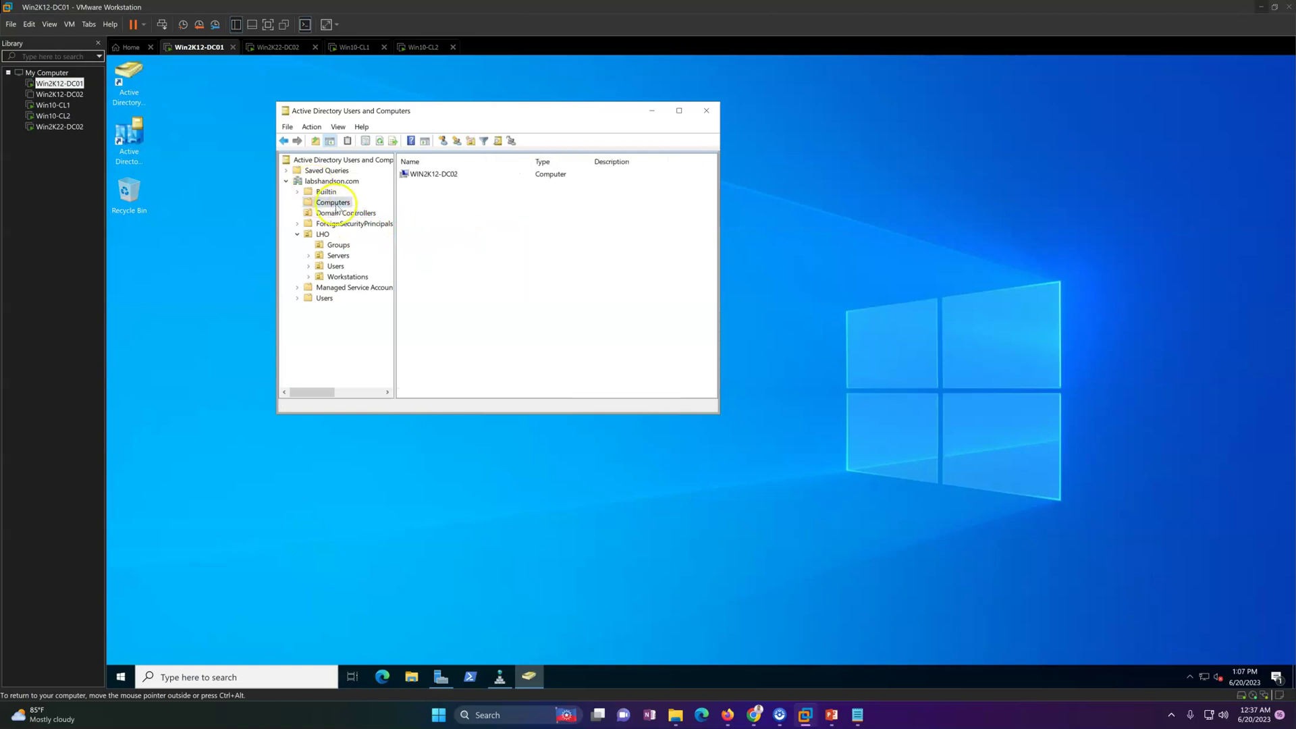
right_click(498, 262)
click(535, 328)
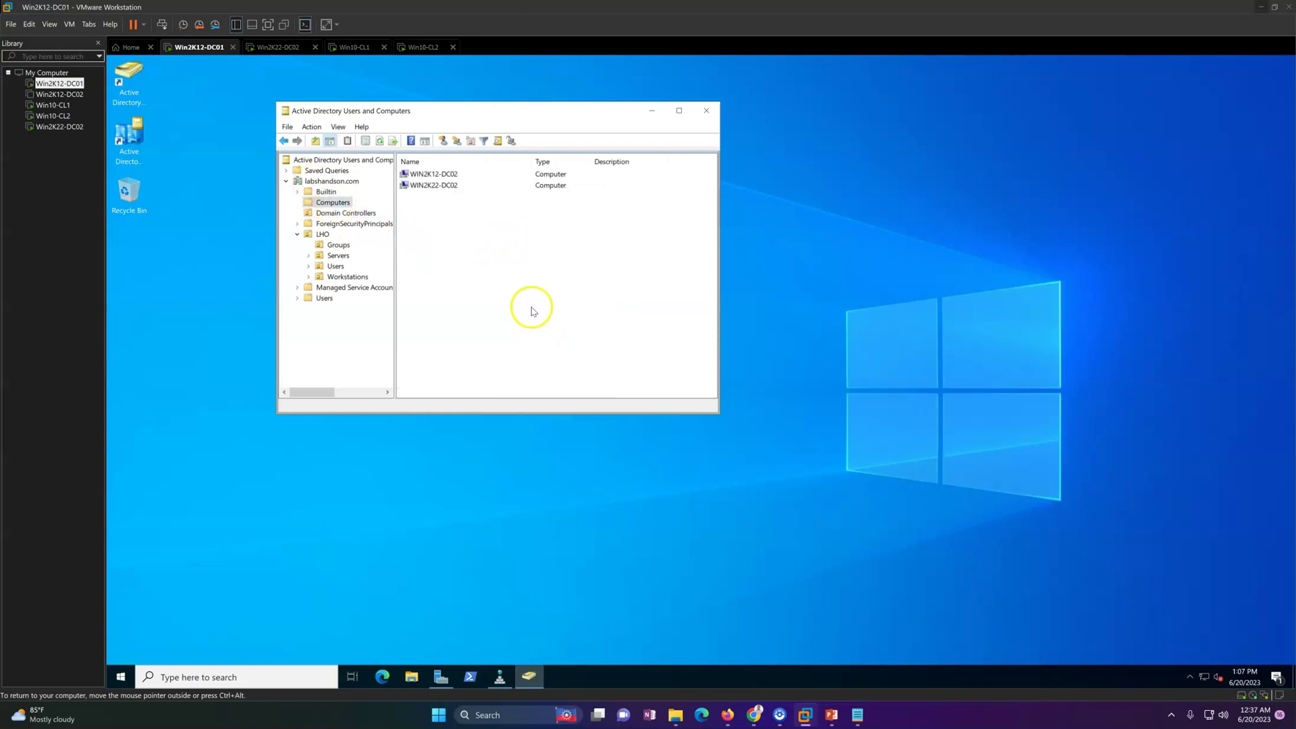
click(447, 187)
click(506, 284)
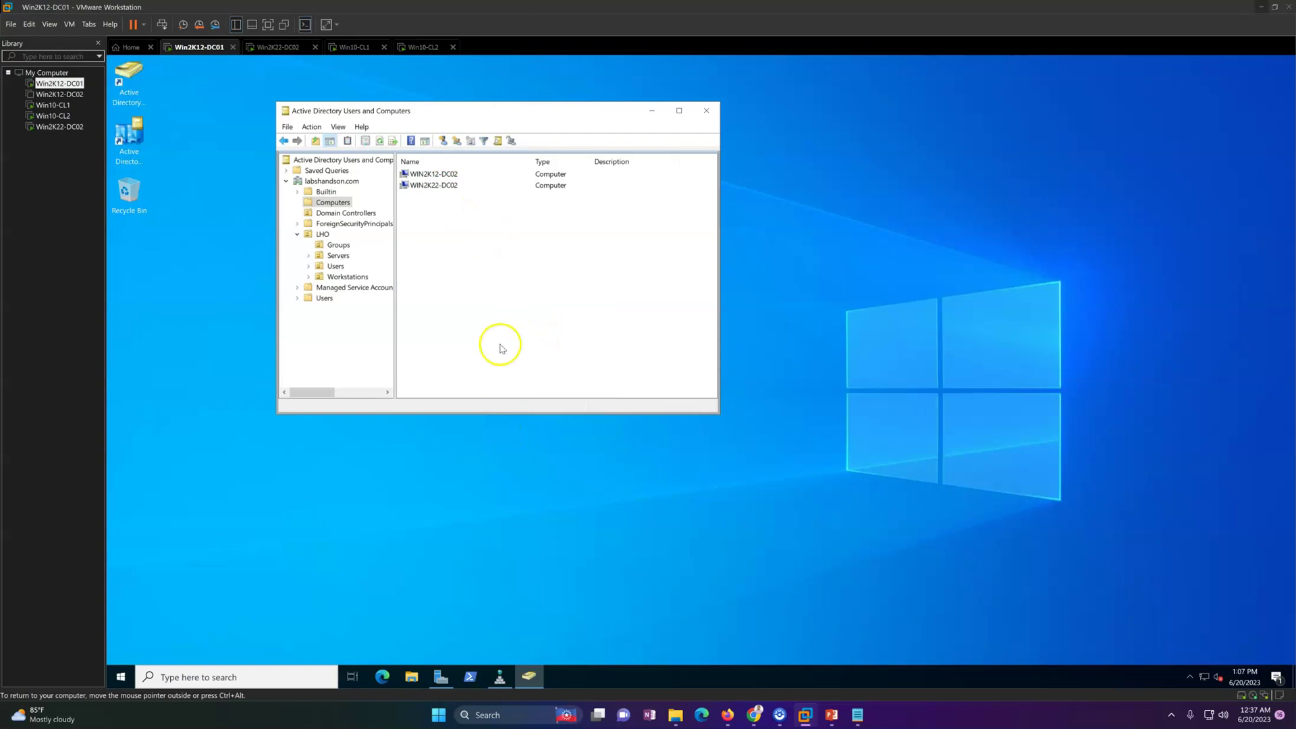
Step: Launch Active Directory Sites and Services and move Users and Computers aside
click(479, 540)
key(super)
key(super)
key(super)
key(super)
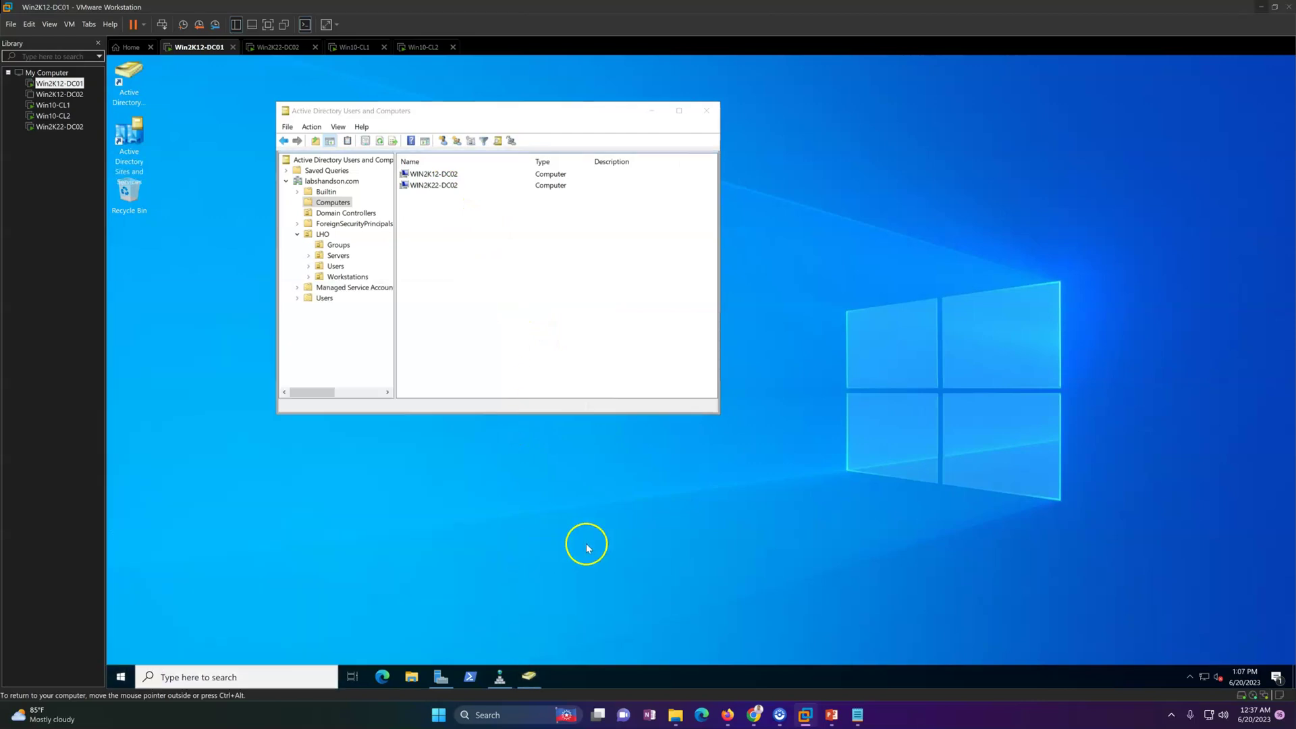
click(143, 144)
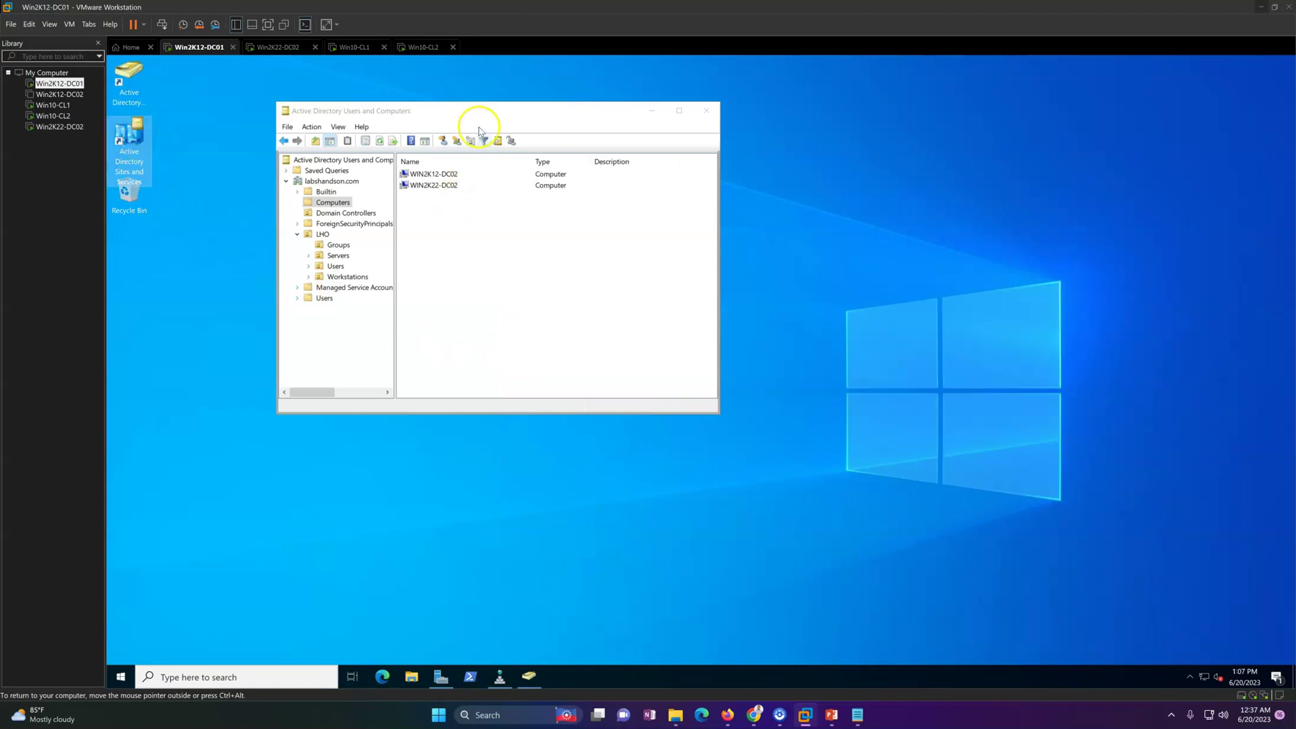
drag(482, 117, 569, 119)
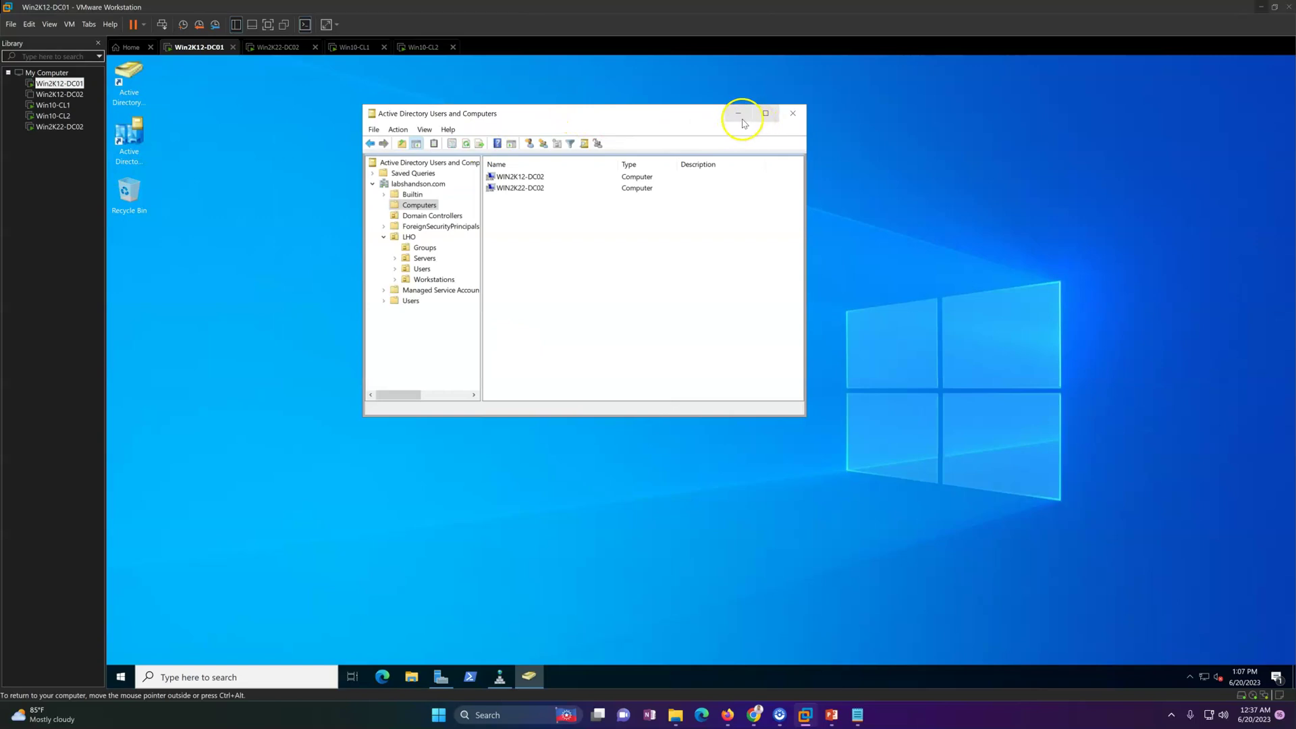
Step: Delete the stale WIN2K12-DC02 server from Prod-Site and refresh the Servers list
click(736, 116)
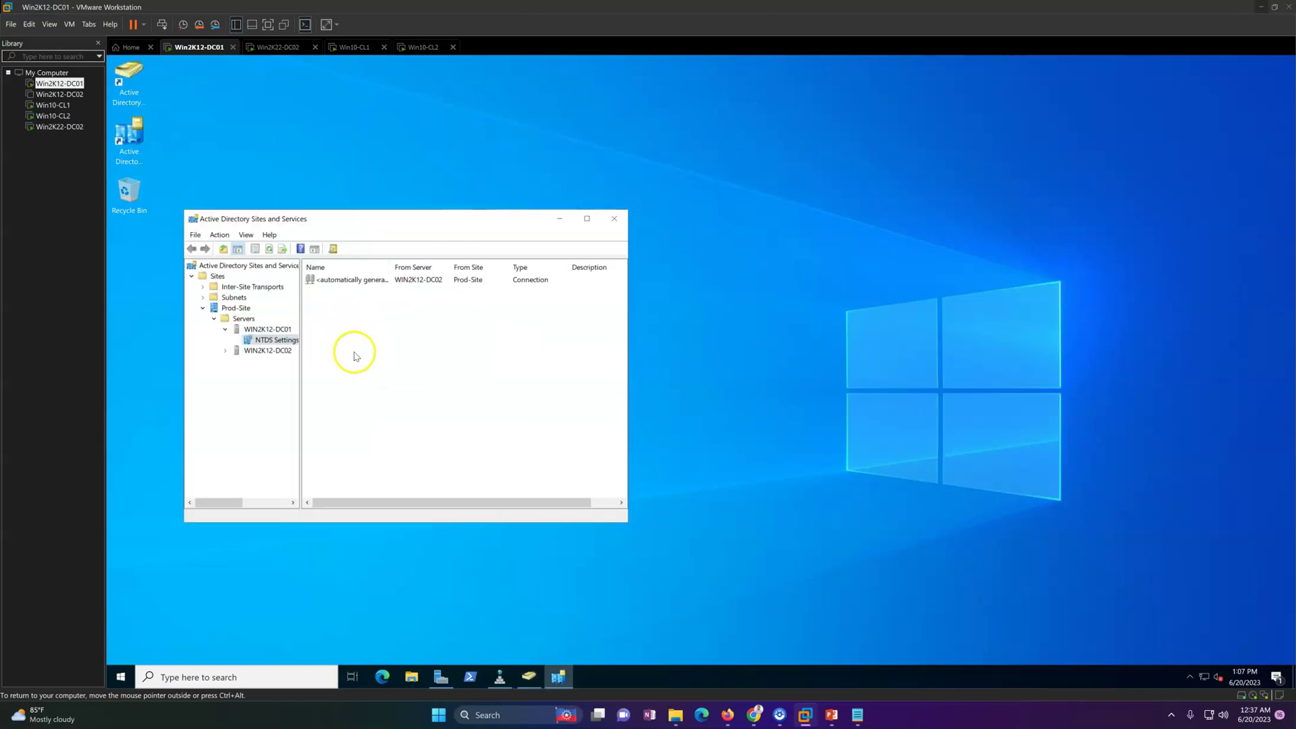
click(268, 351)
right_click(265, 357)
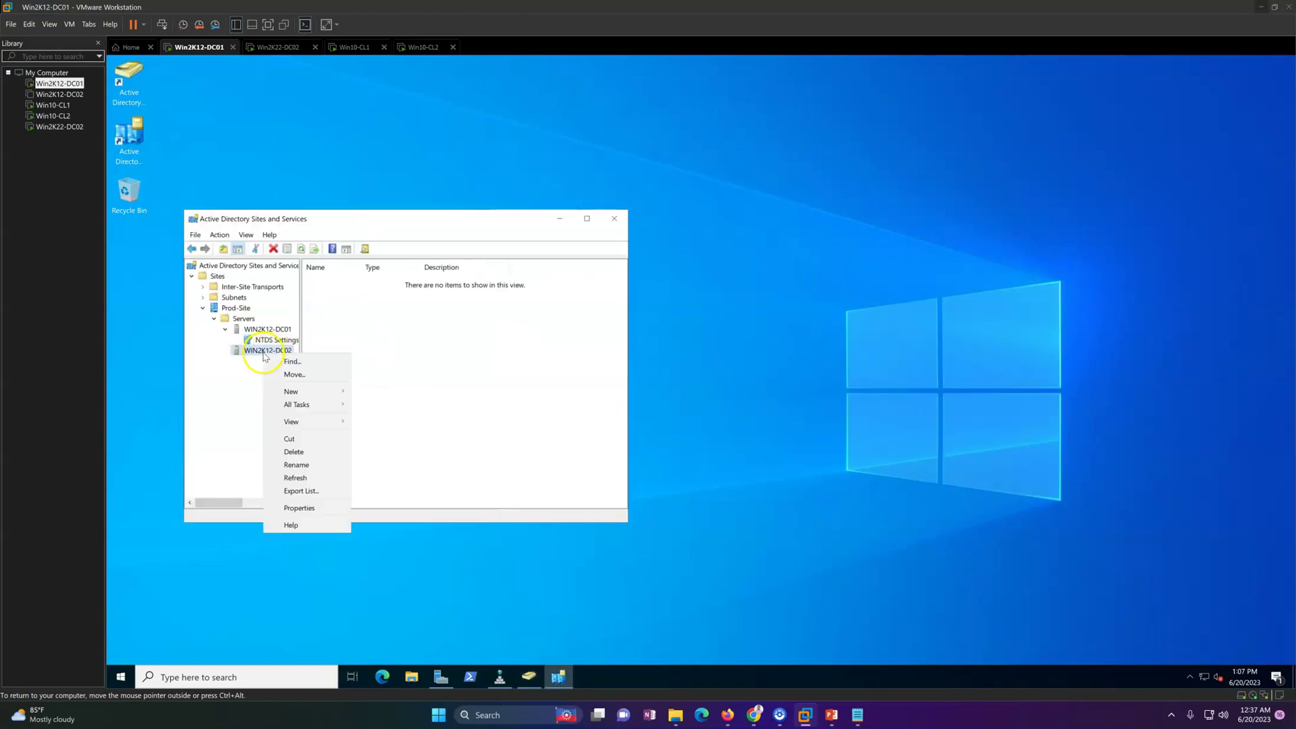
click(297, 448)
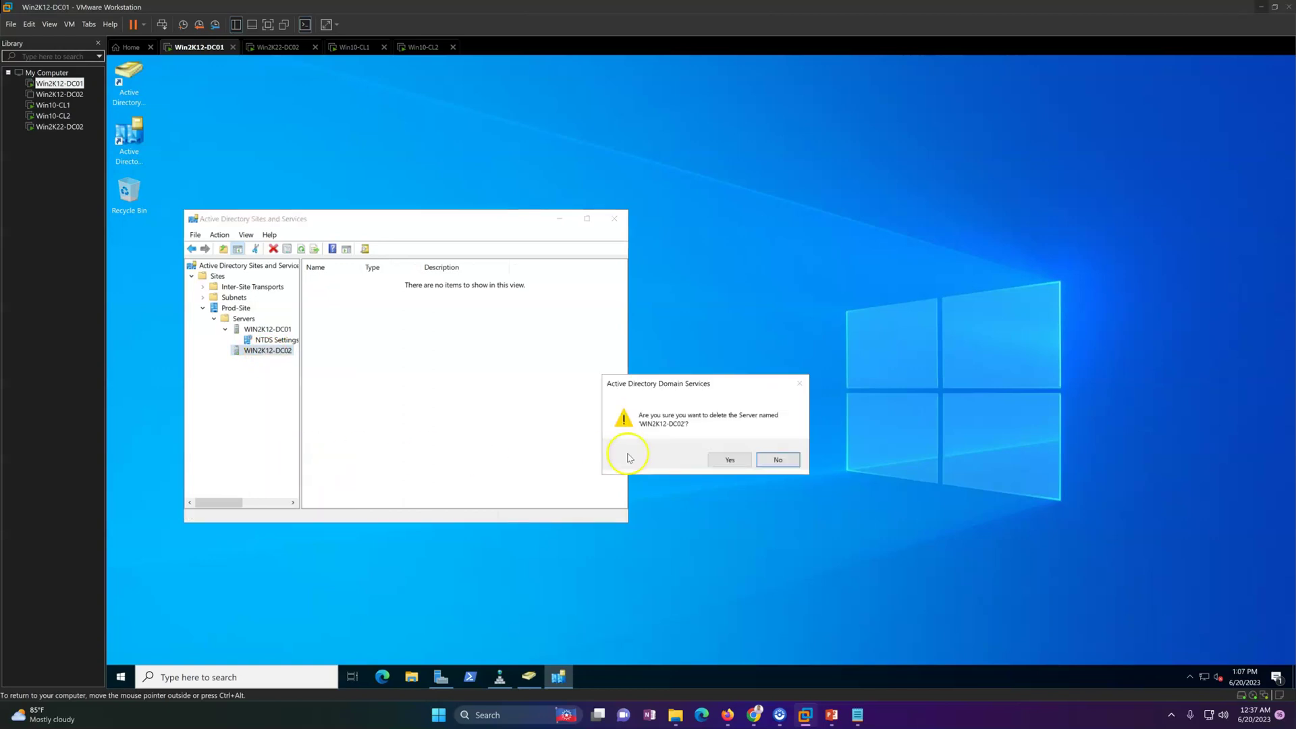
click(729, 461)
right_click(417, 379)
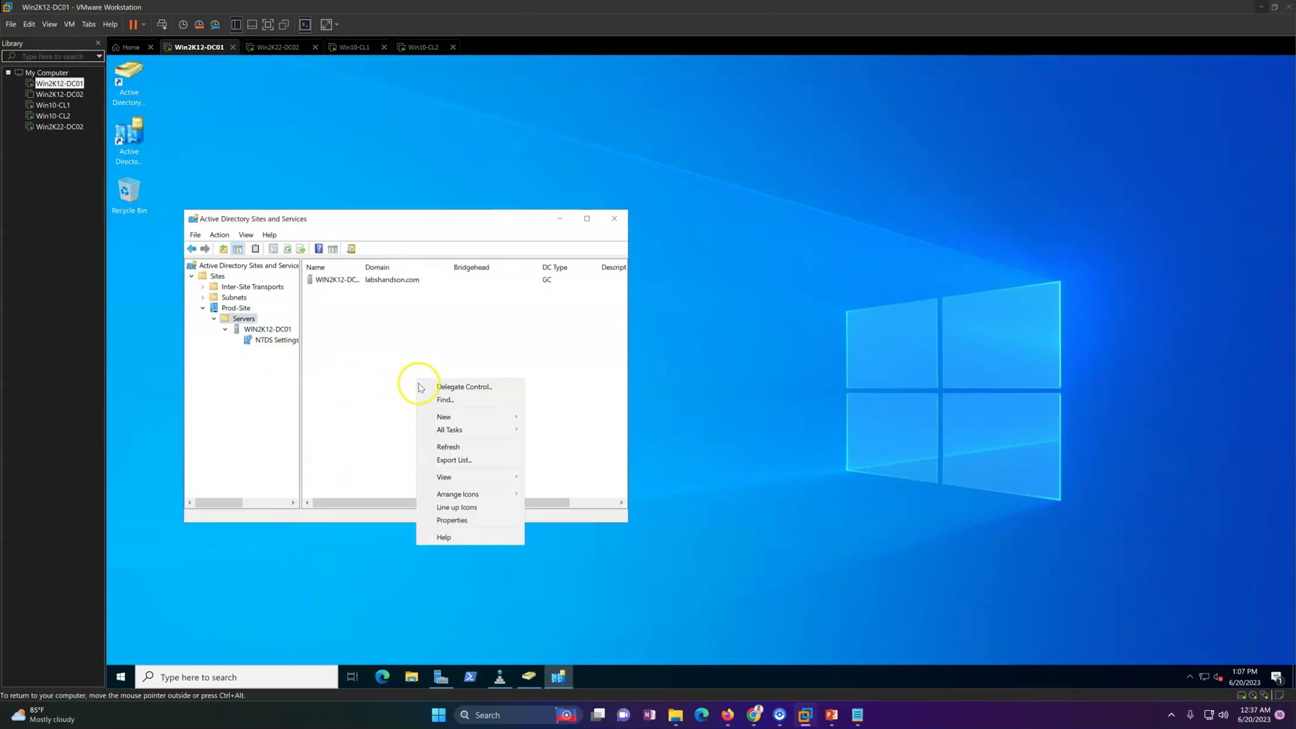
click(448, 447)
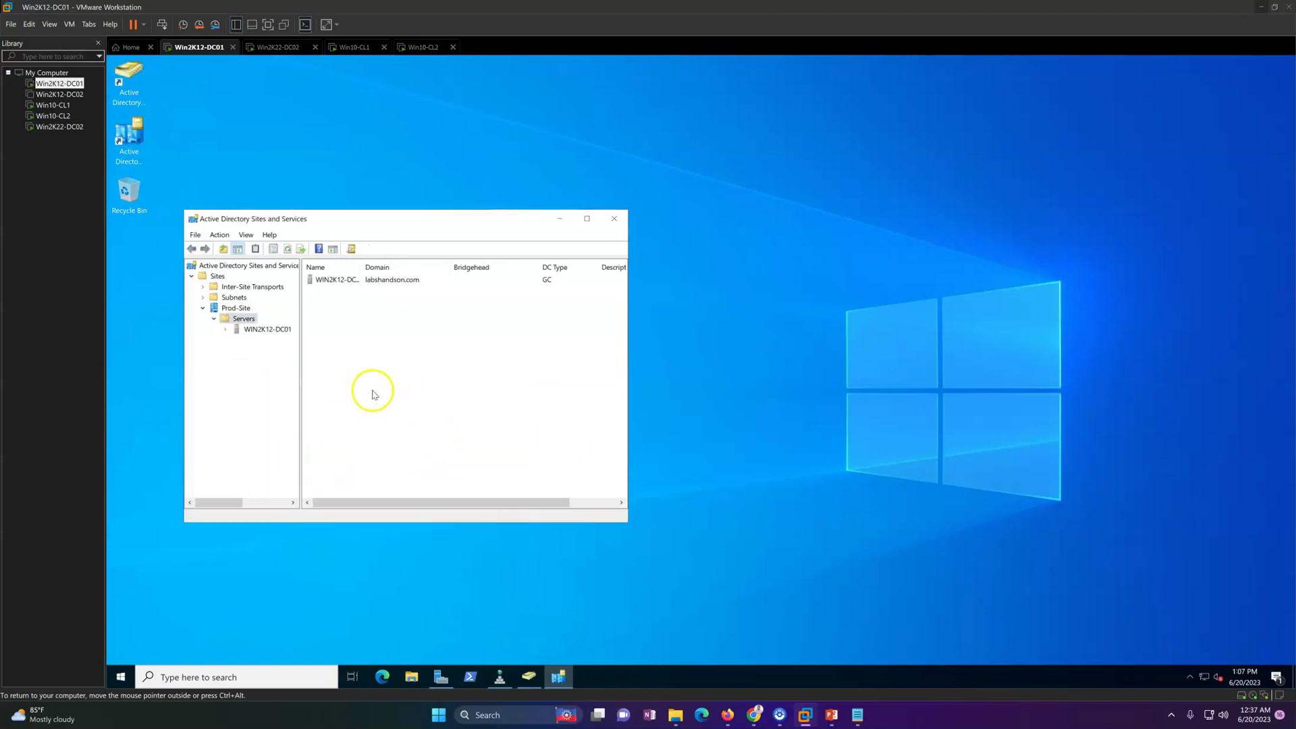
Step: Expand WIN2K12-DC01 and view its NTDS Settings replication connections
click(264, 329)
double_click(264, 329)
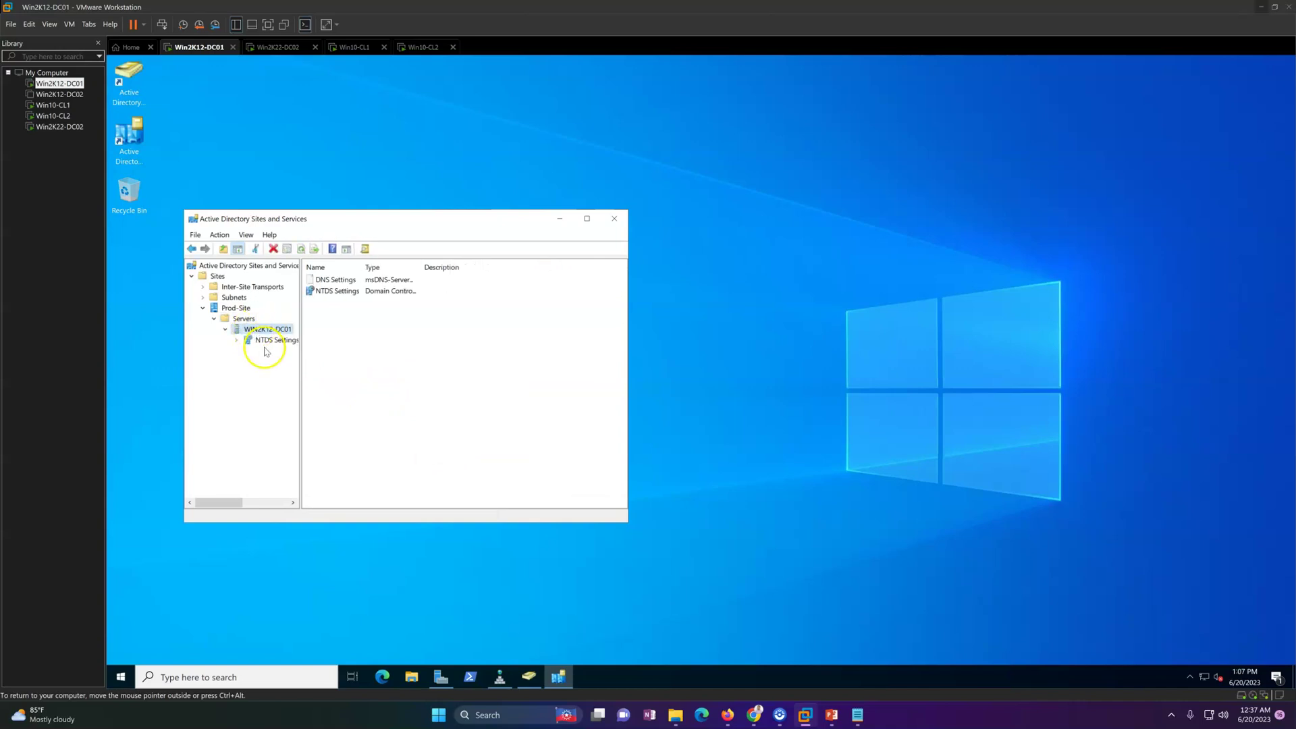
click(270, 340)
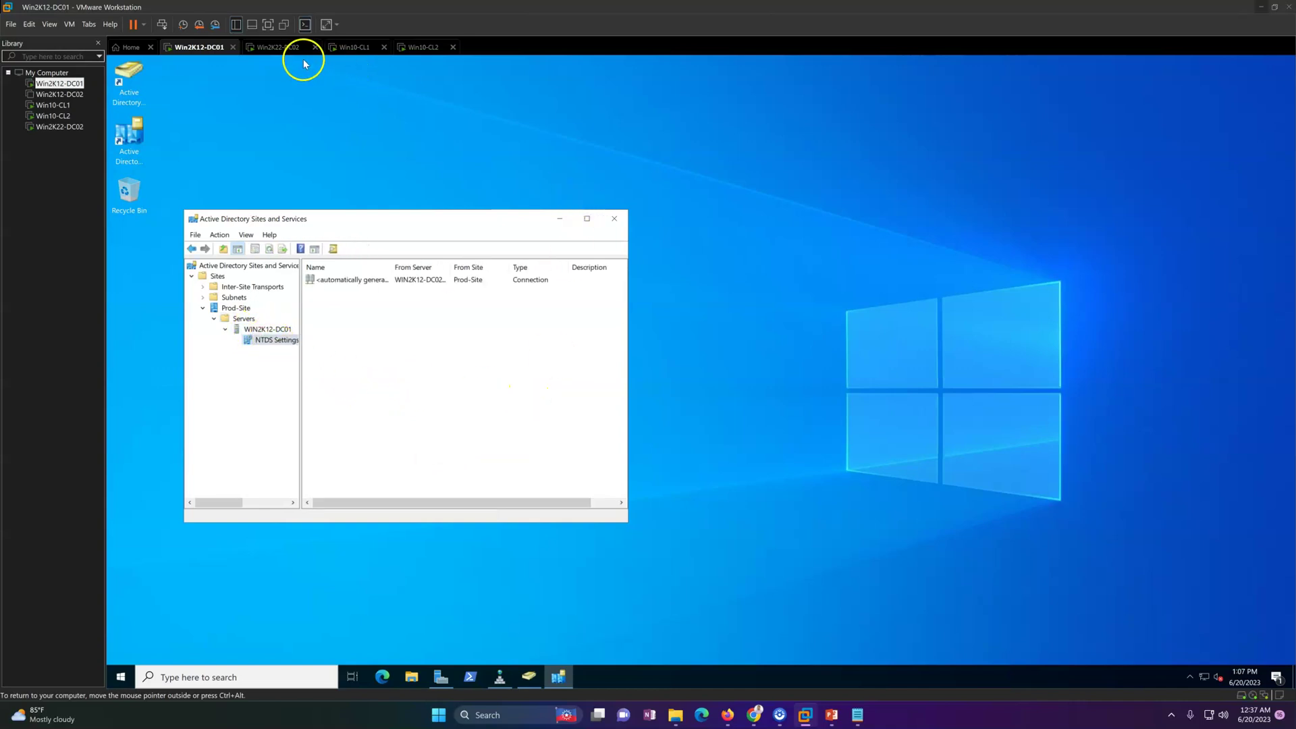
Step: Unlock Win2K22-DC02 and sign in with the Administrator password
click(282, 53)
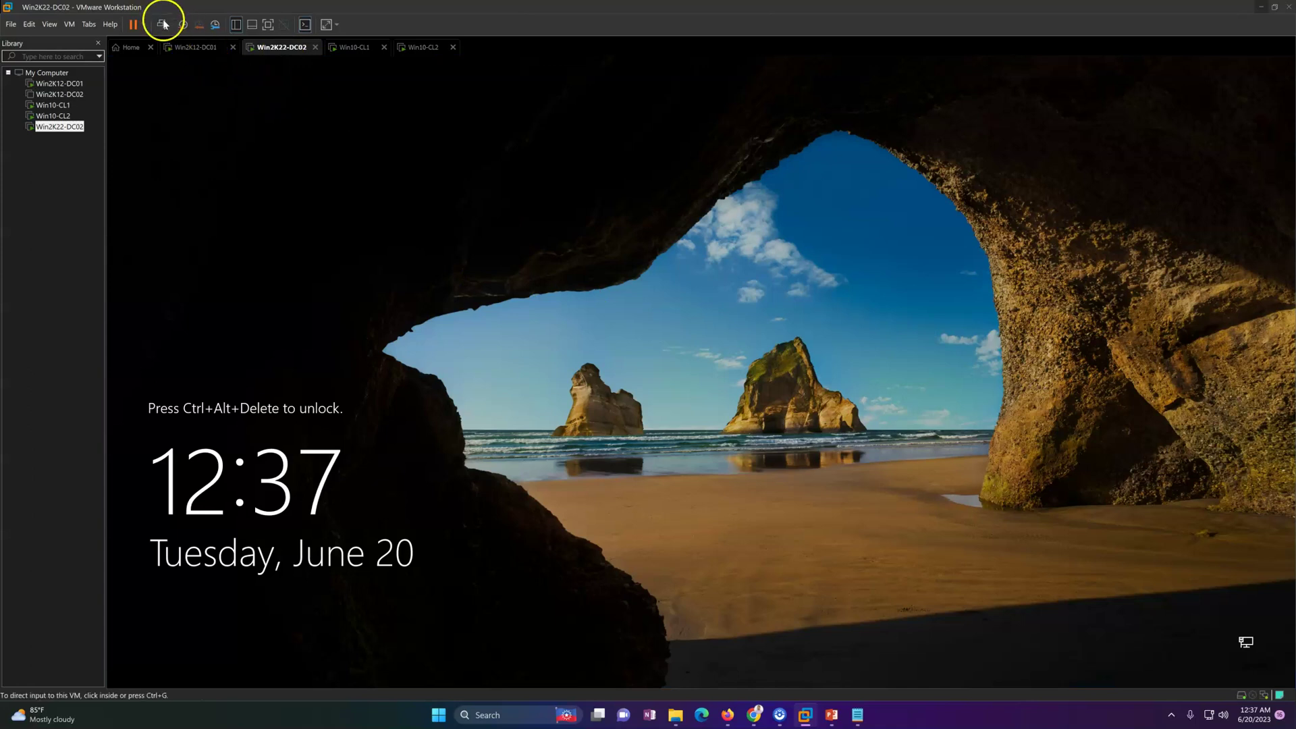
click(162, 24)
click(519, 282)
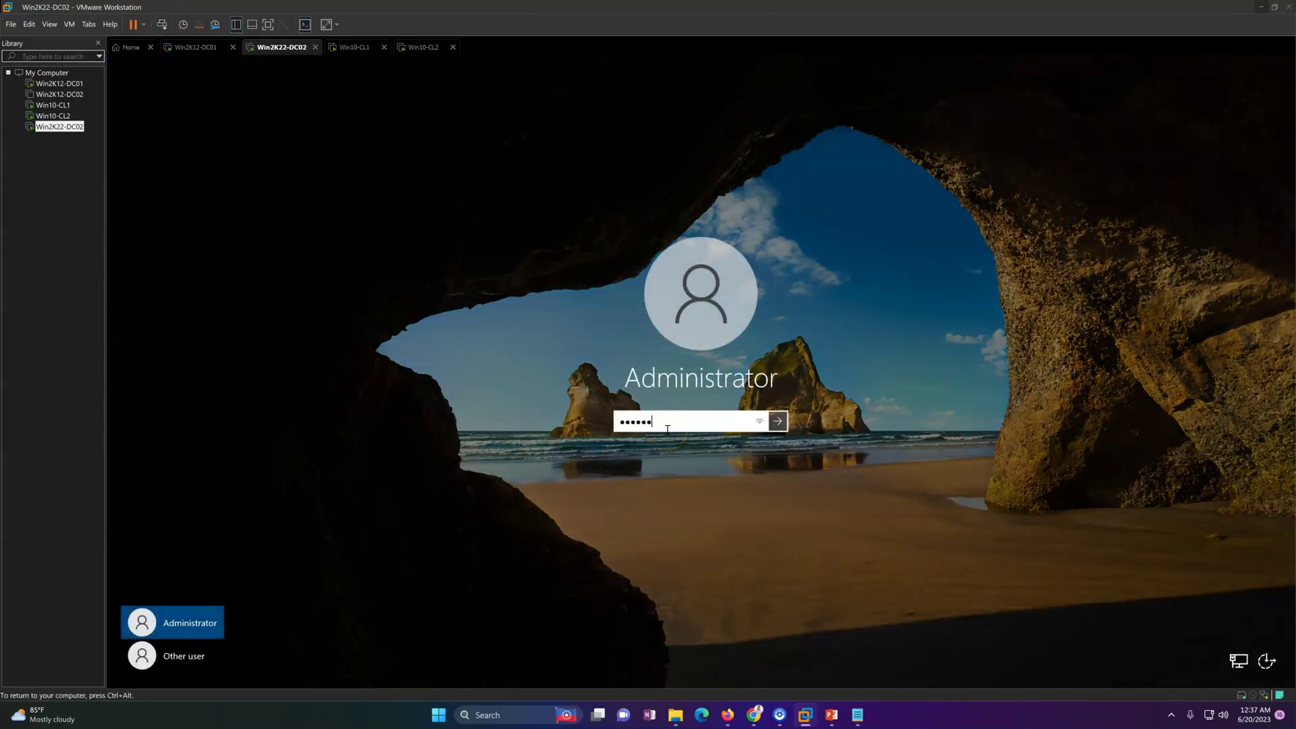
key(Return)
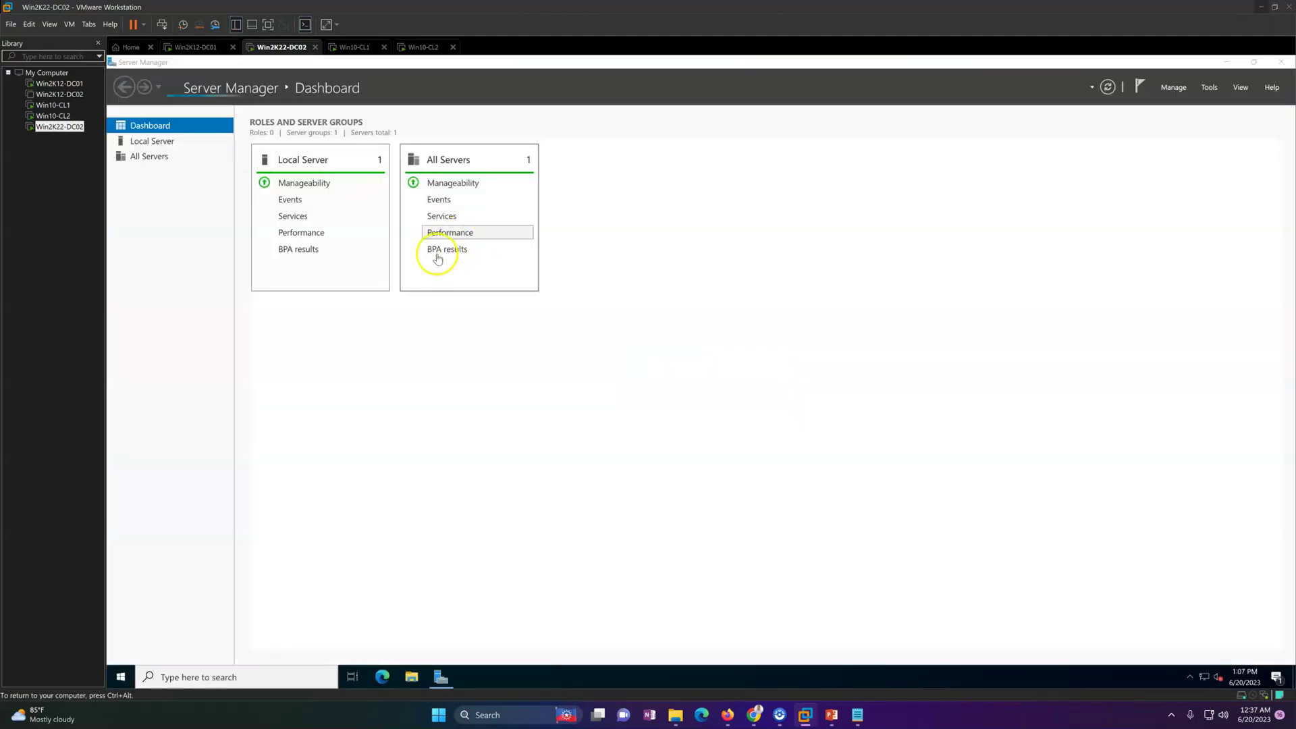
Step: Review Server Manager's stopped services alert and start the User Access Logging Service
click(1174, 89)
click(1209, 102)
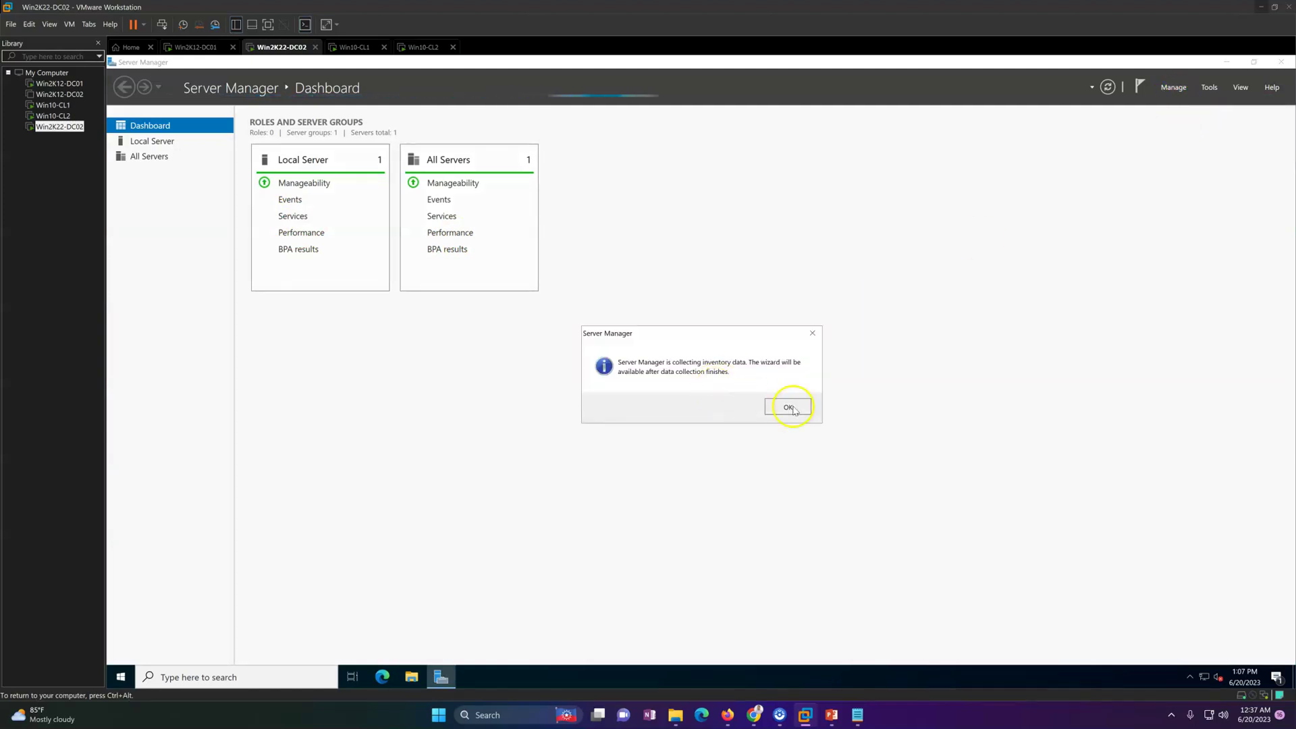
click(785, 405)
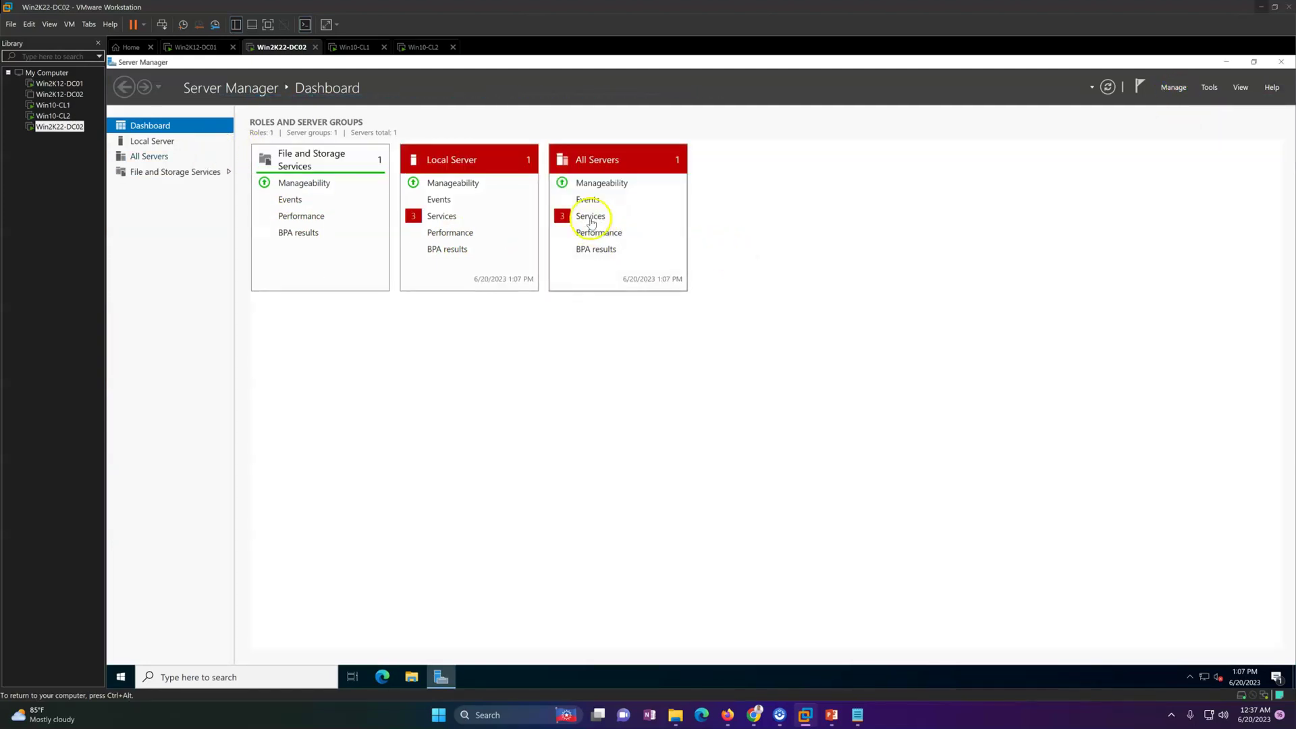
click(593, 216)
right_click(660, 341)
click(668, 354)
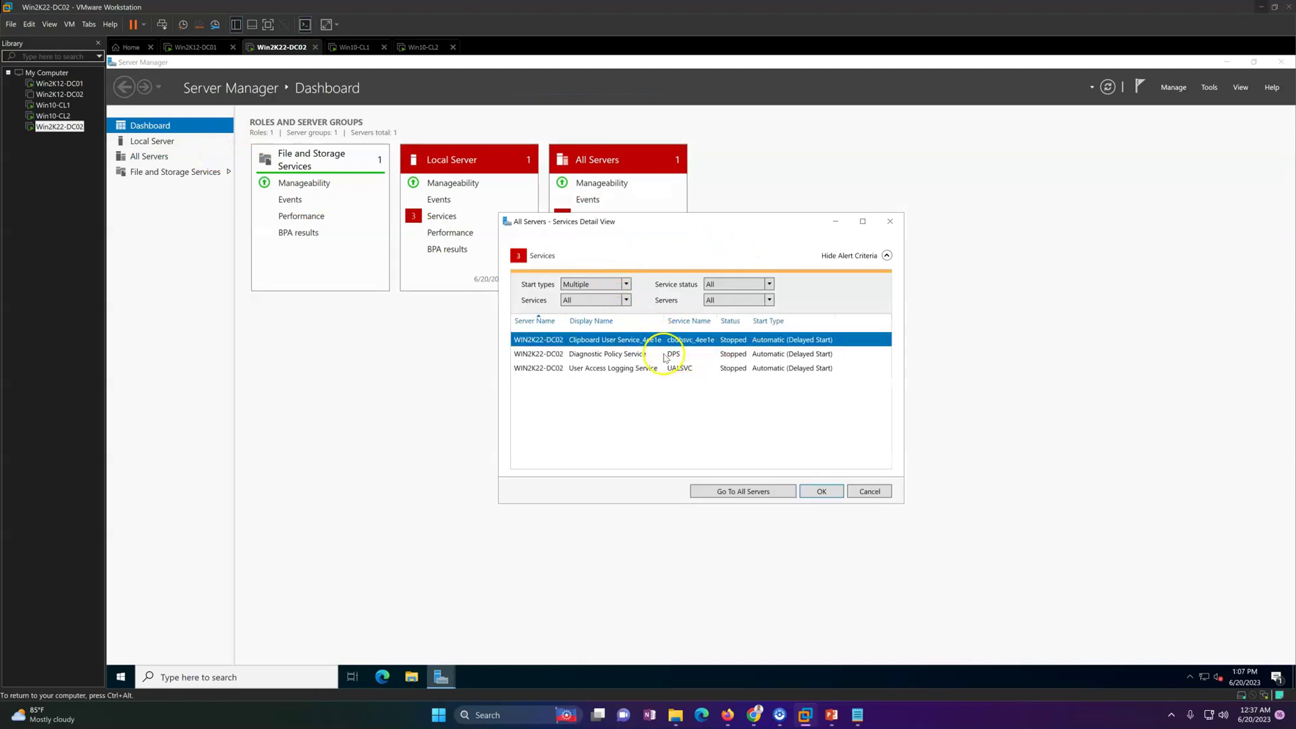
right_click(665, 355)
click(701, 363)
right_click(672, 368)
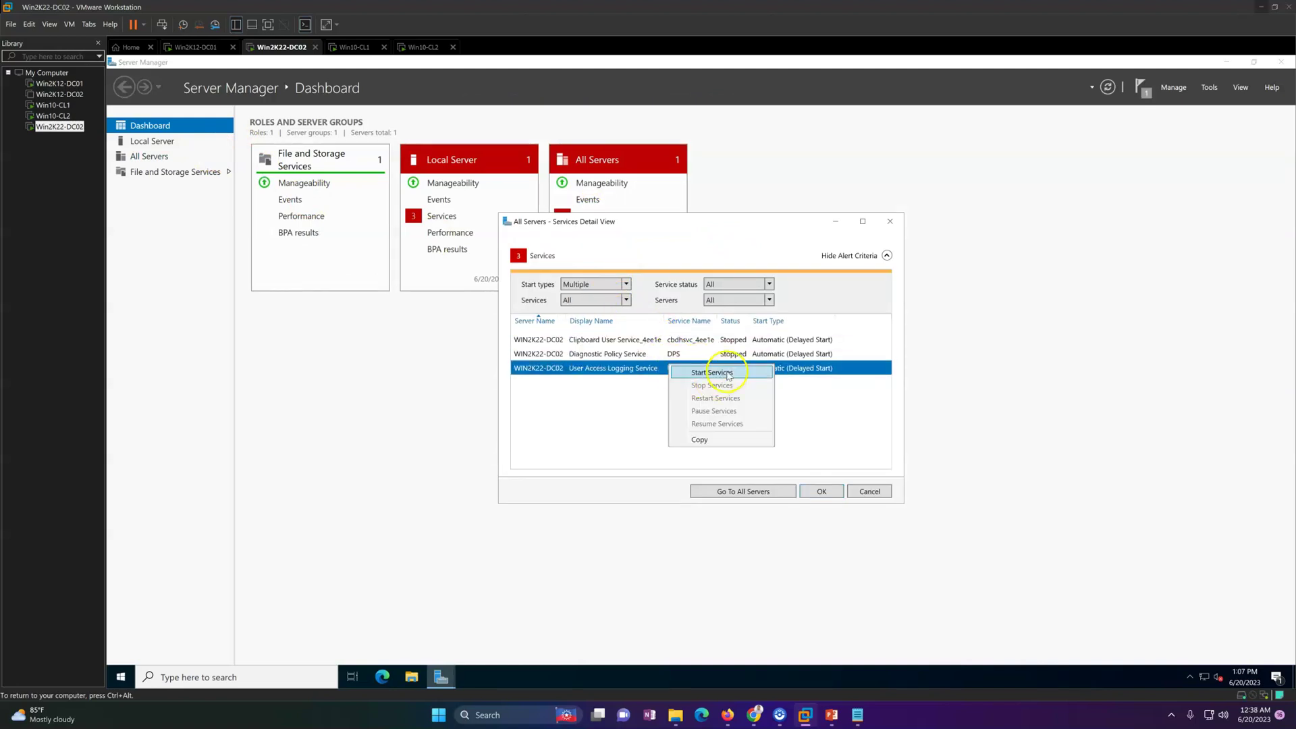
click(705, 372)
click(825, 492)
Step: Launch the Add Roles and Features wizard, then open Command Prompt via a 'cmd' search
click(1178, 90)
click(1186, 102)
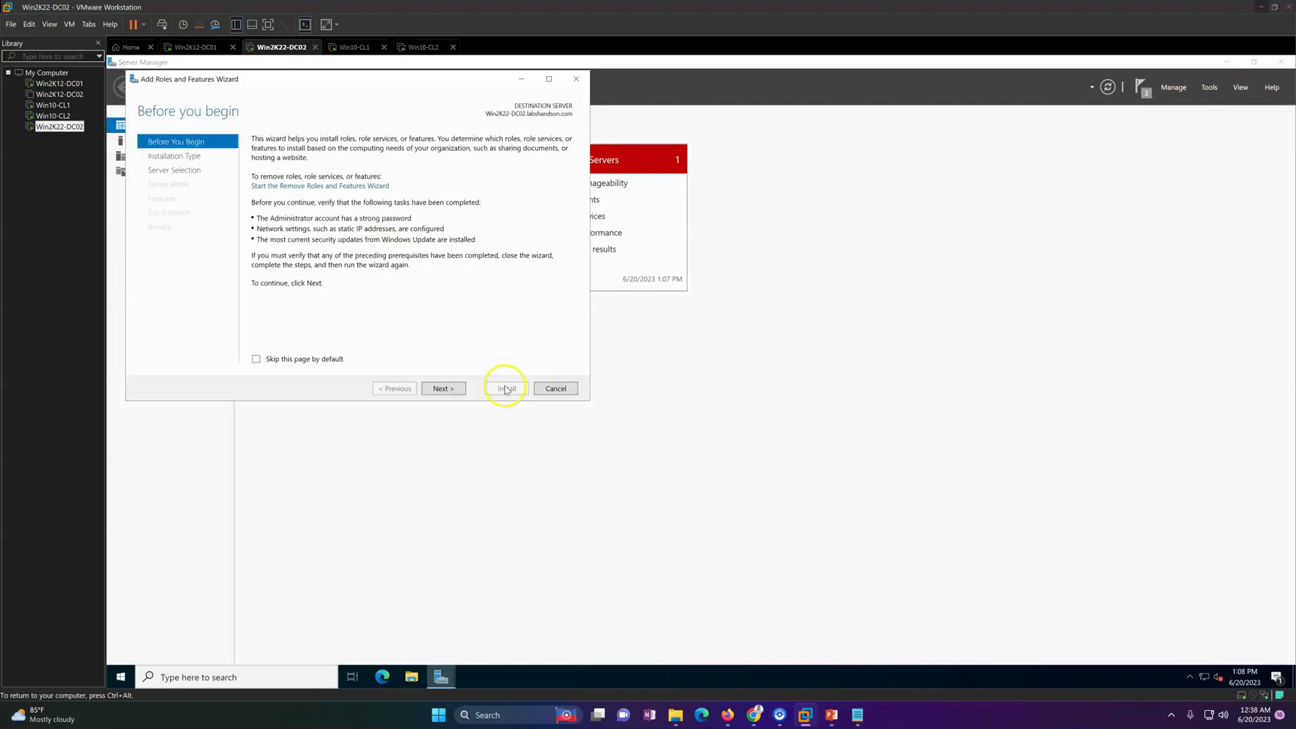
click(122, 679)
text(cmd)
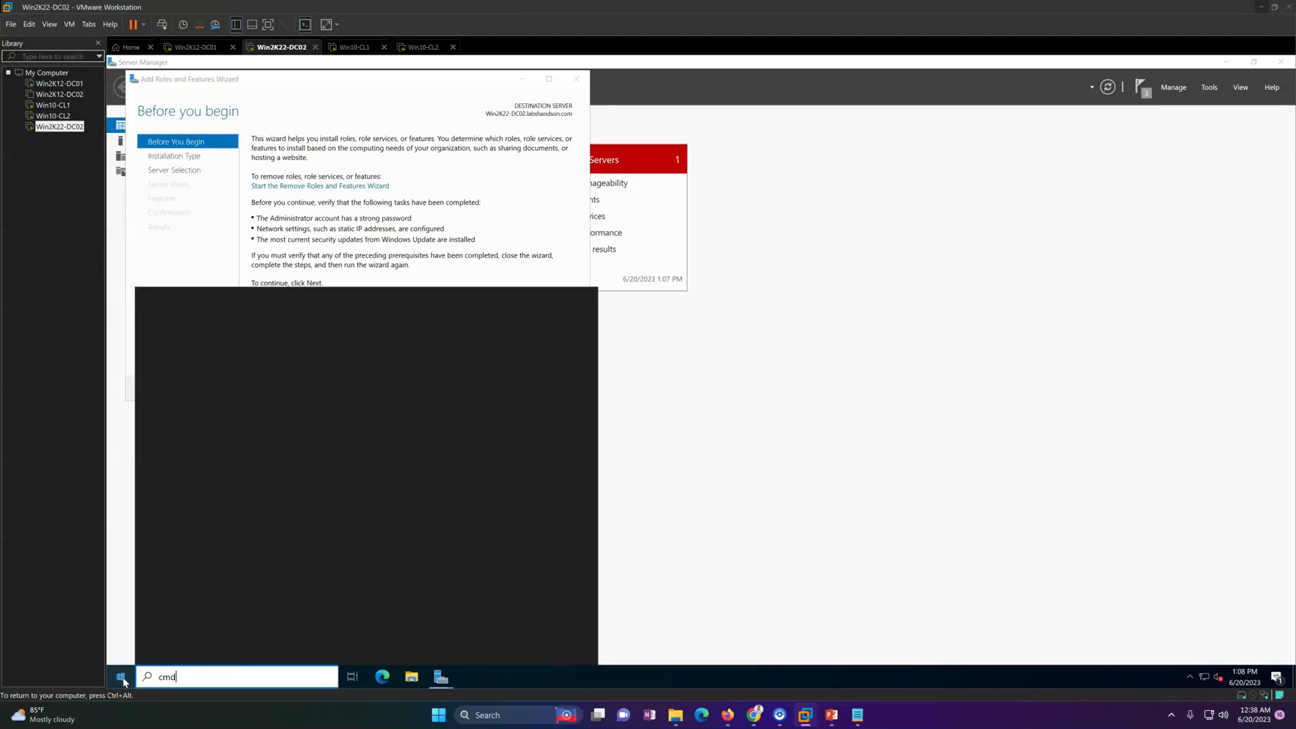
key(Return)
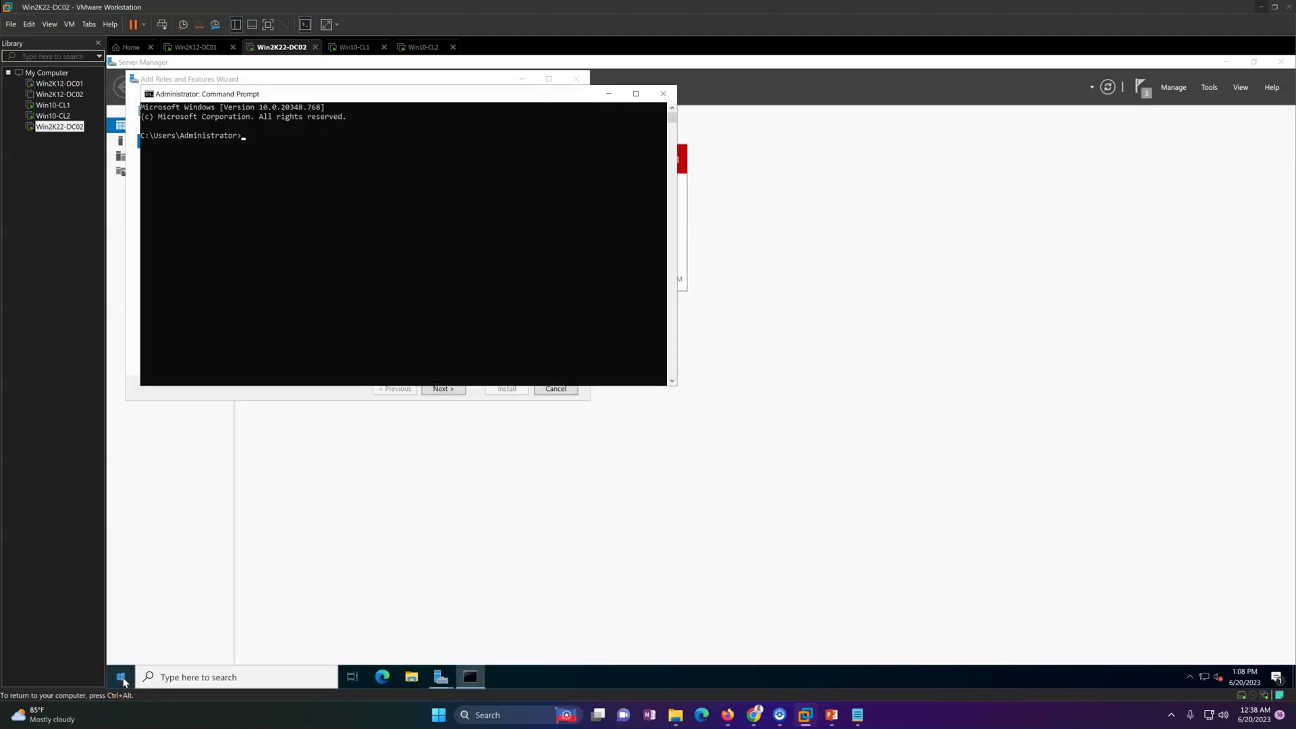
text(shoa)
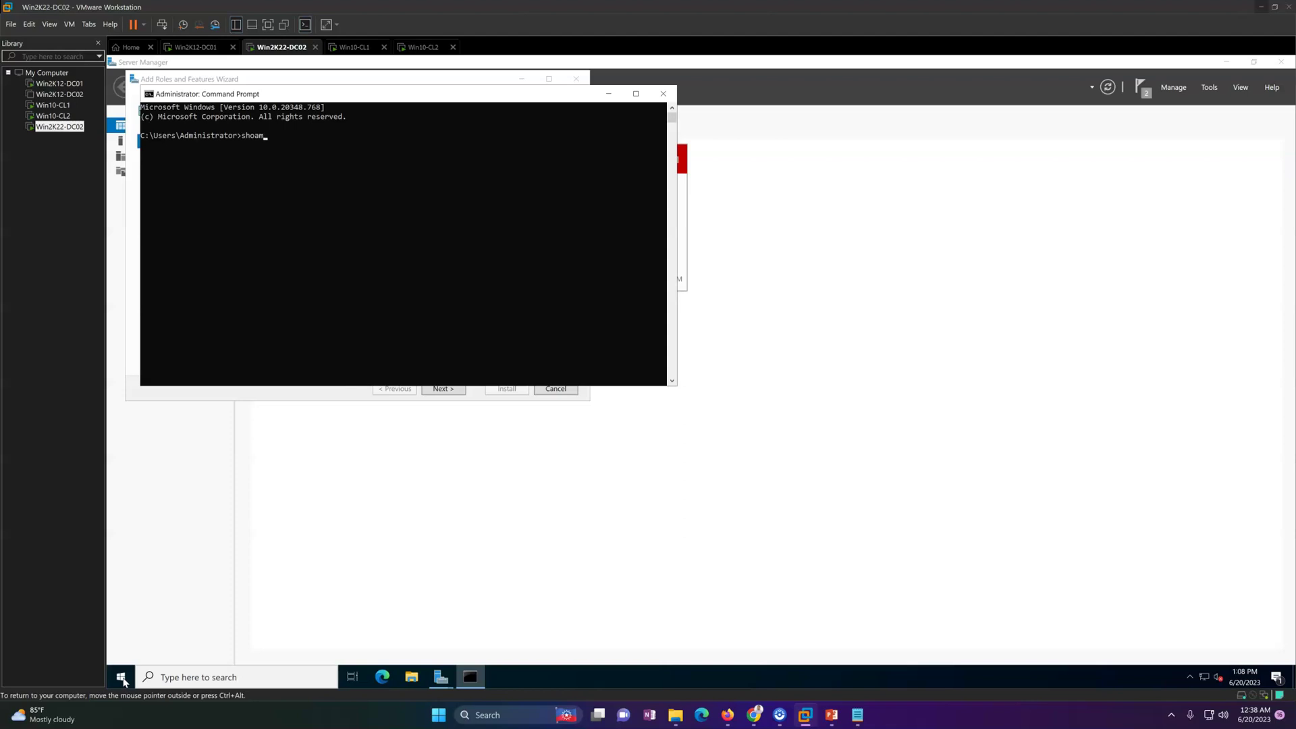
Step: Run whoami, then log off the local Administrator session with 'logoff'
key(Return)
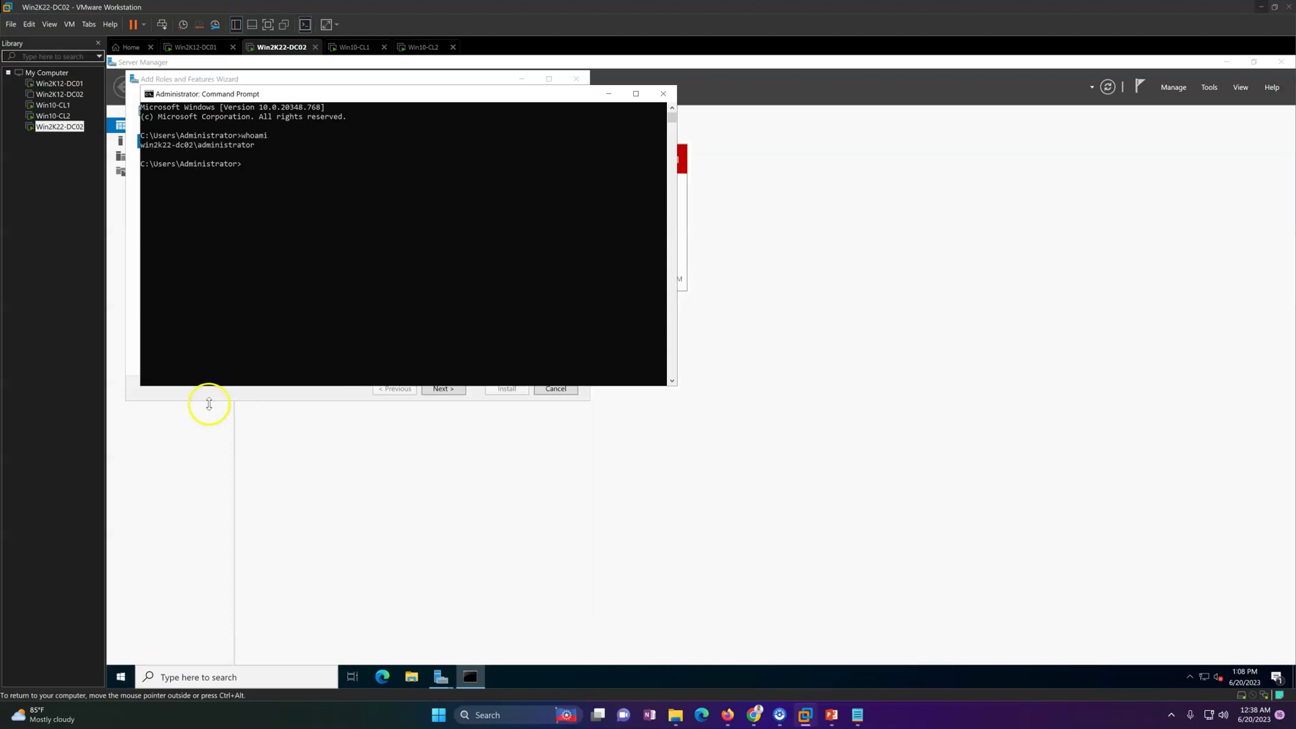
drag(333, 95, 415, 130)
text(logo)
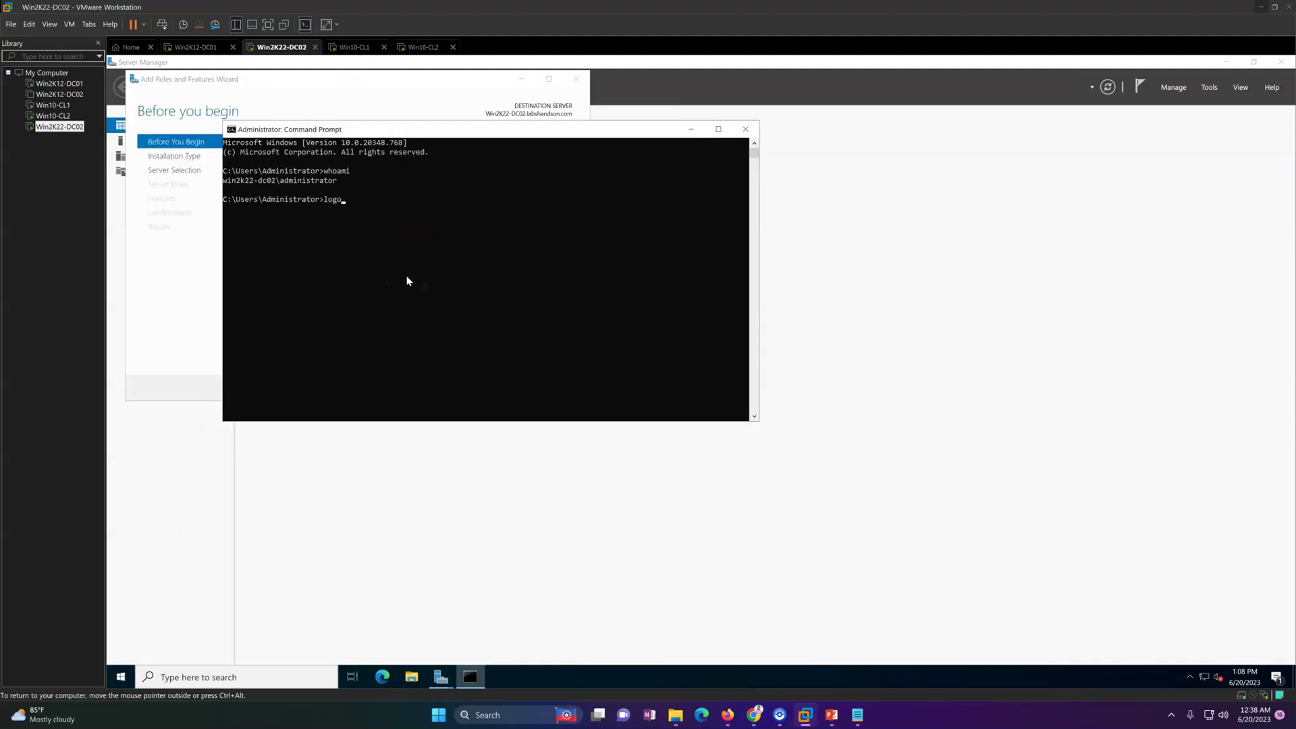
text(ff)
key(Return)
click(406, 276)
click(225, 62)
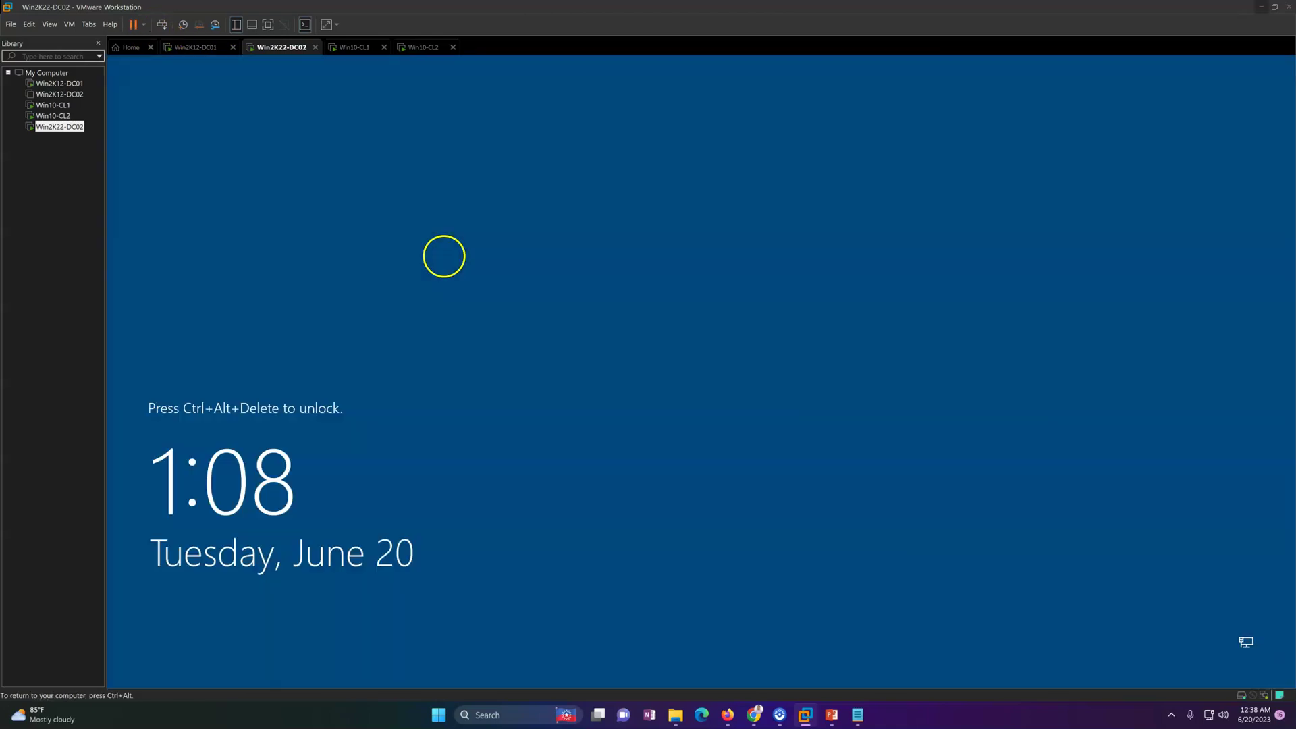
Step: Sign in through Other user with the domain administrator's user name and password
click(162, 25)
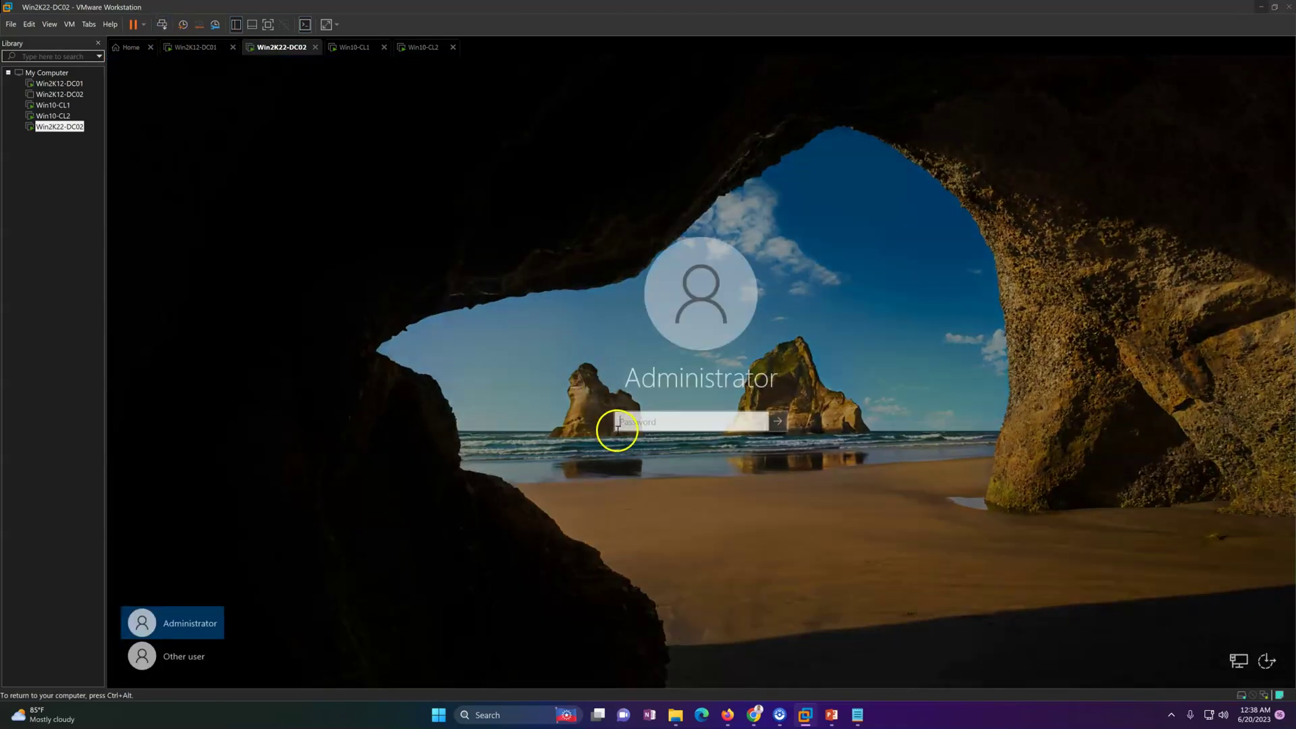
click(189, 654)
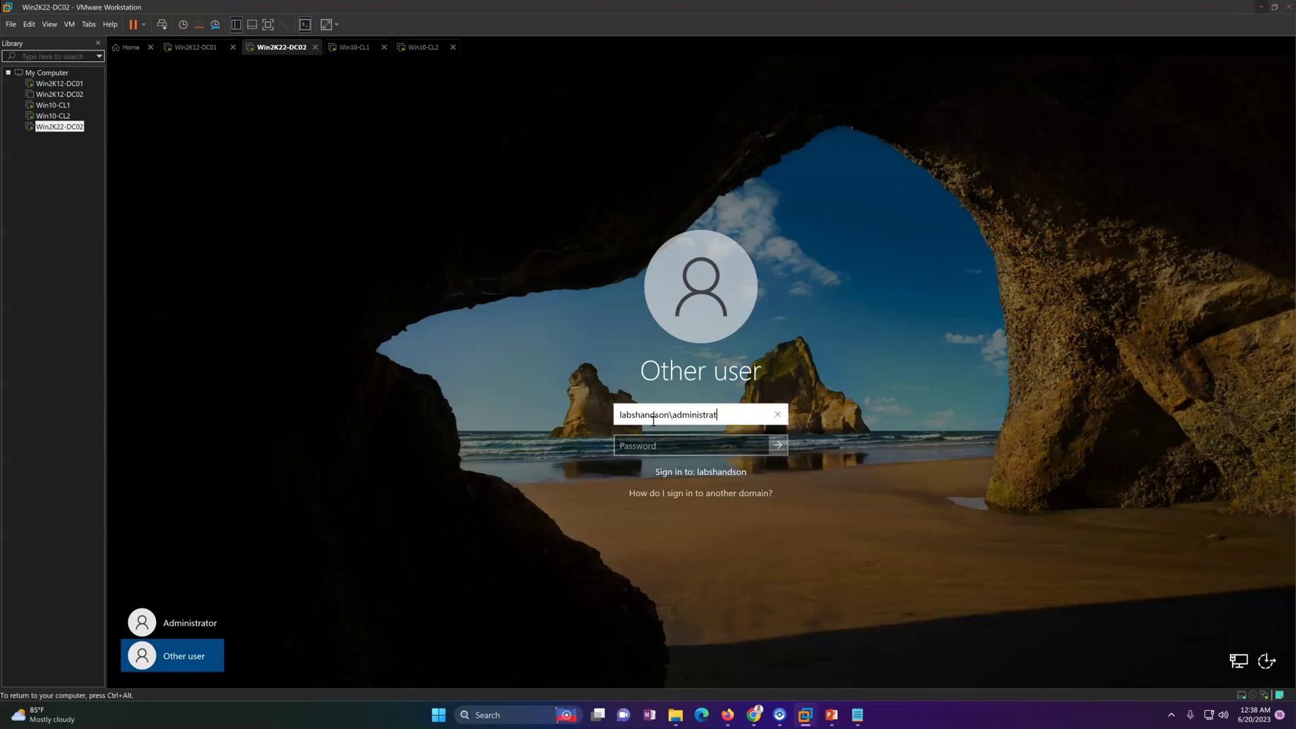
text(or)
key(Tab)
text(P)
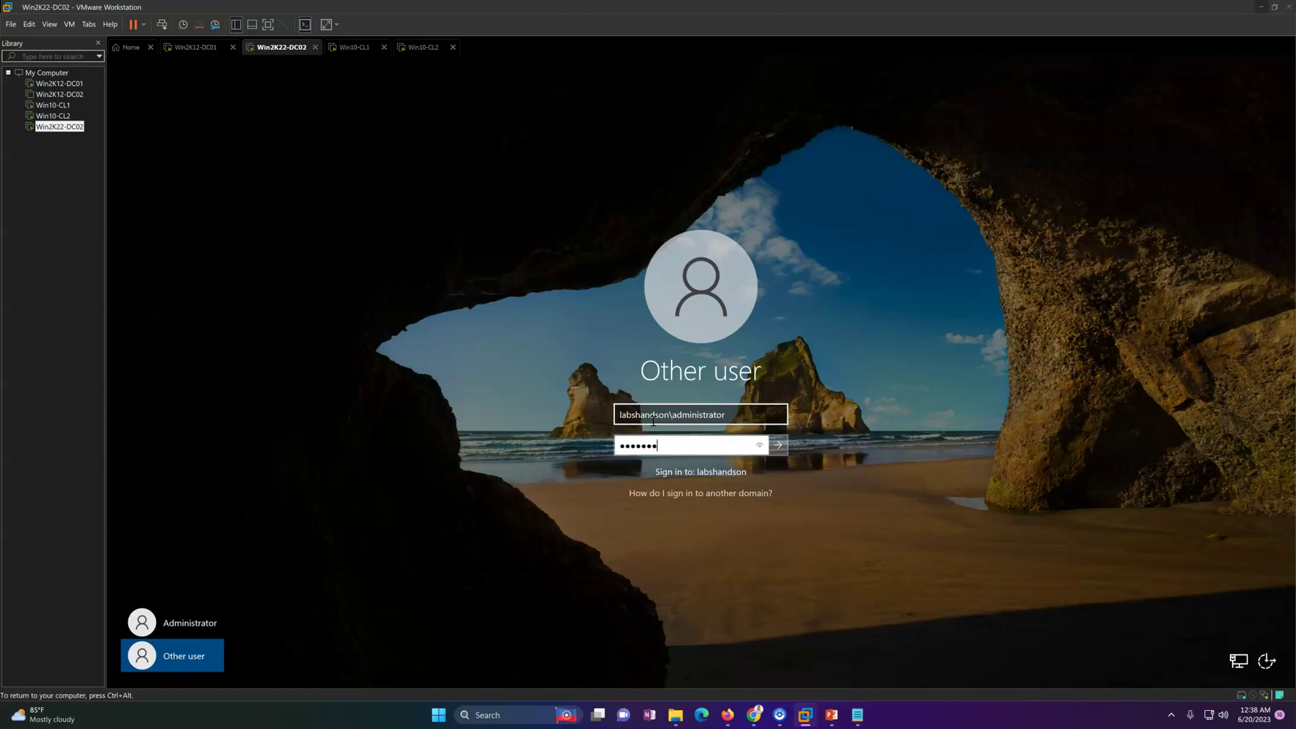
key(Return)
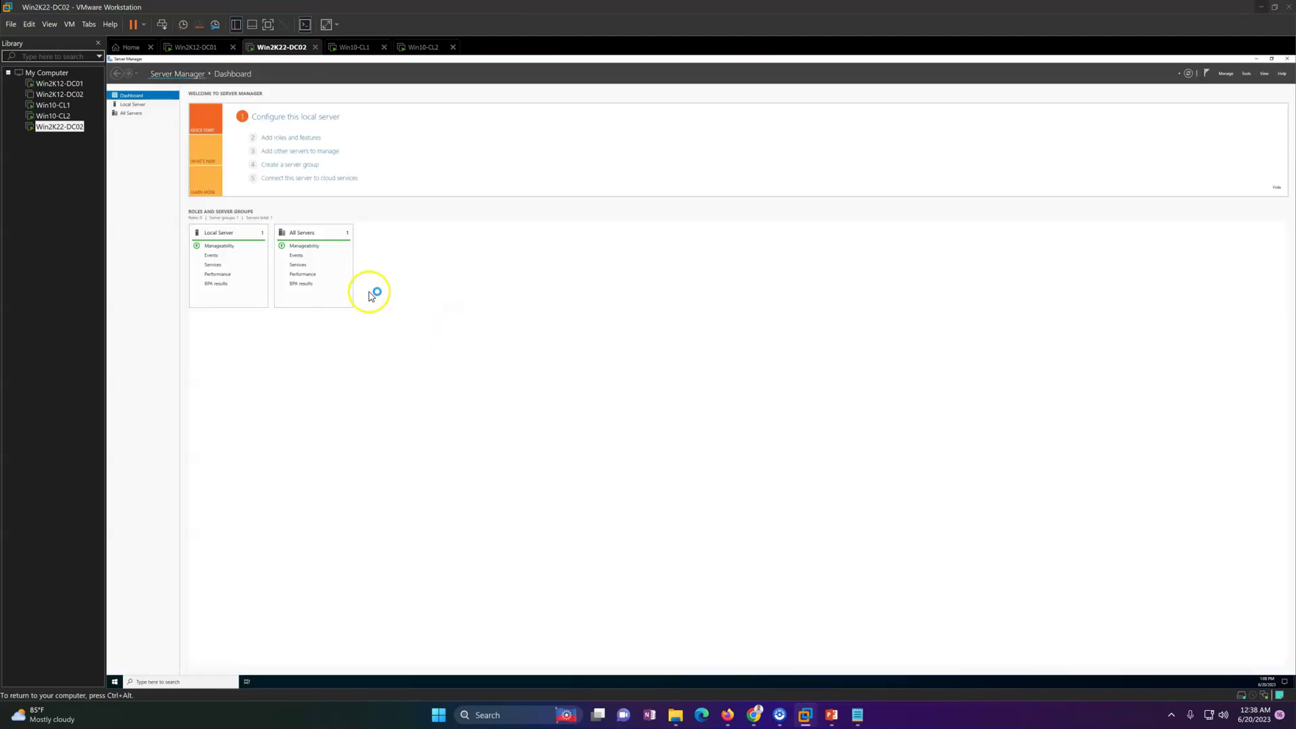
Step: Set the Win2K22-DC02 display scaling to 175%
click(144, 108)
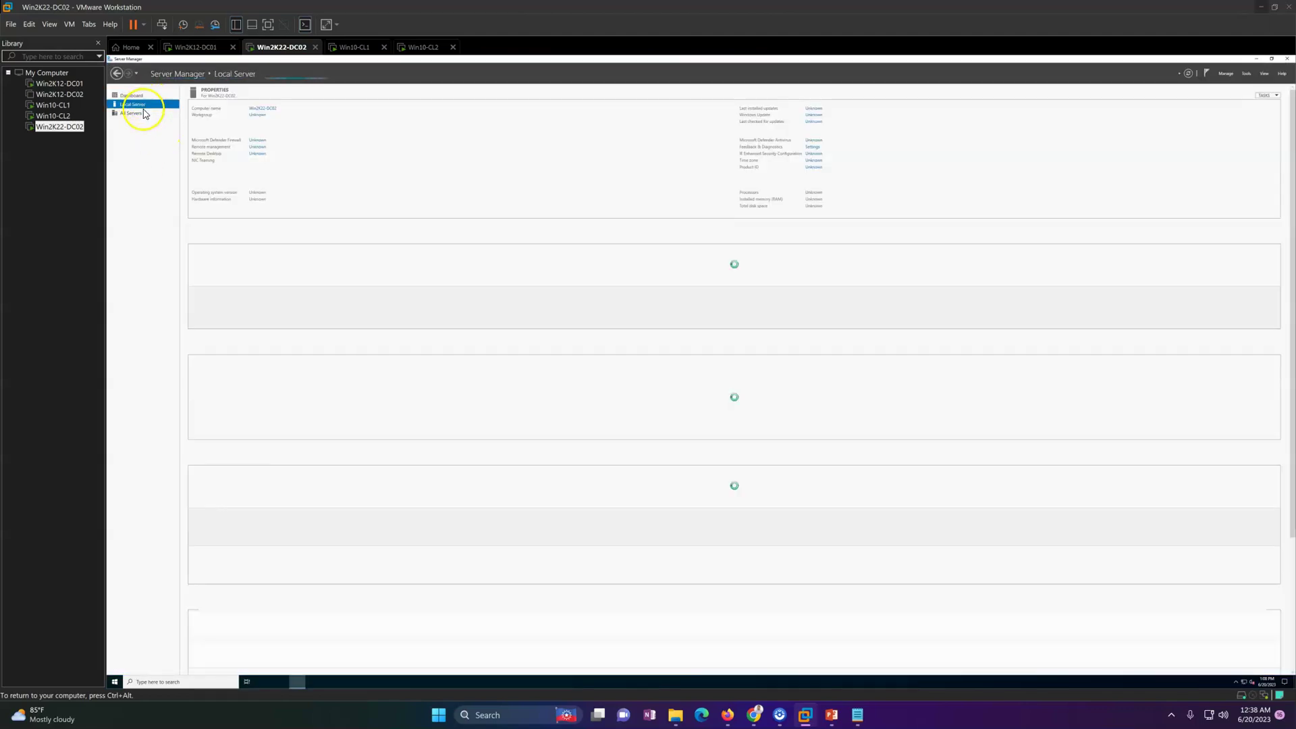
click(298, 686)
click(298, 686)
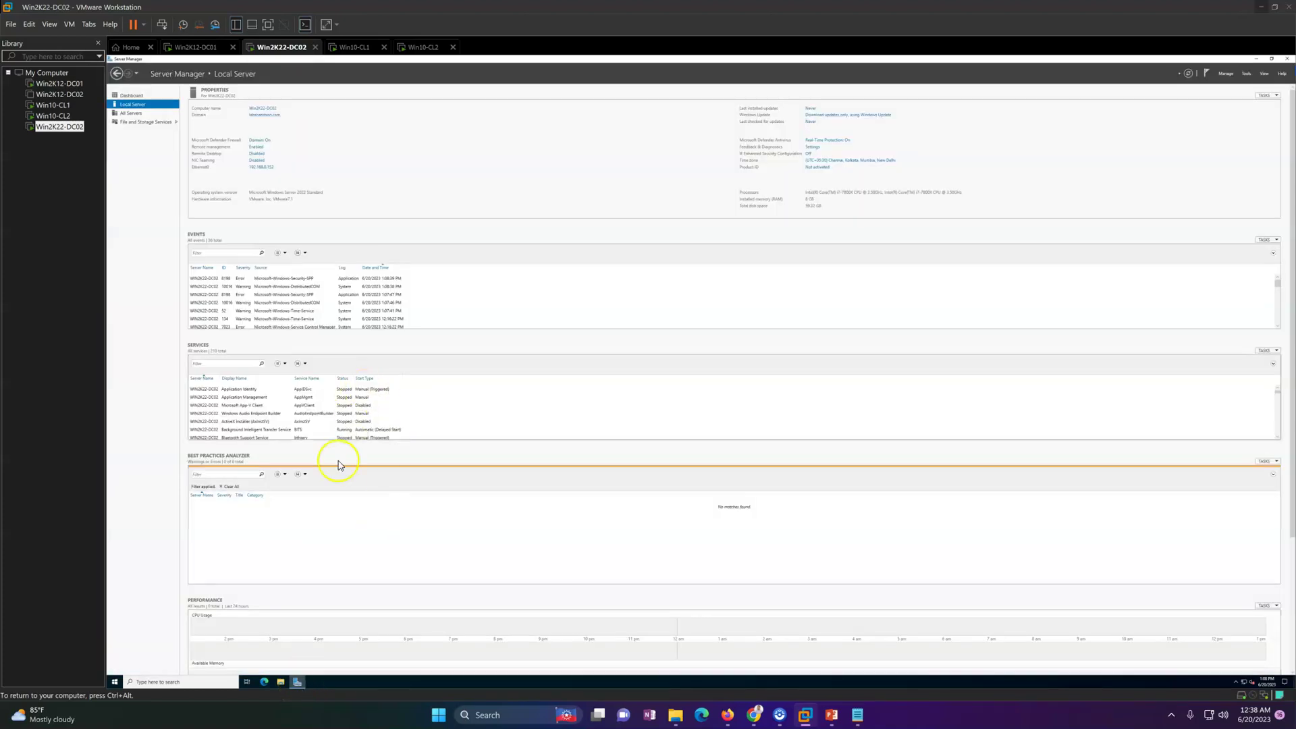
click(298, 683)
right_click(525, 368)
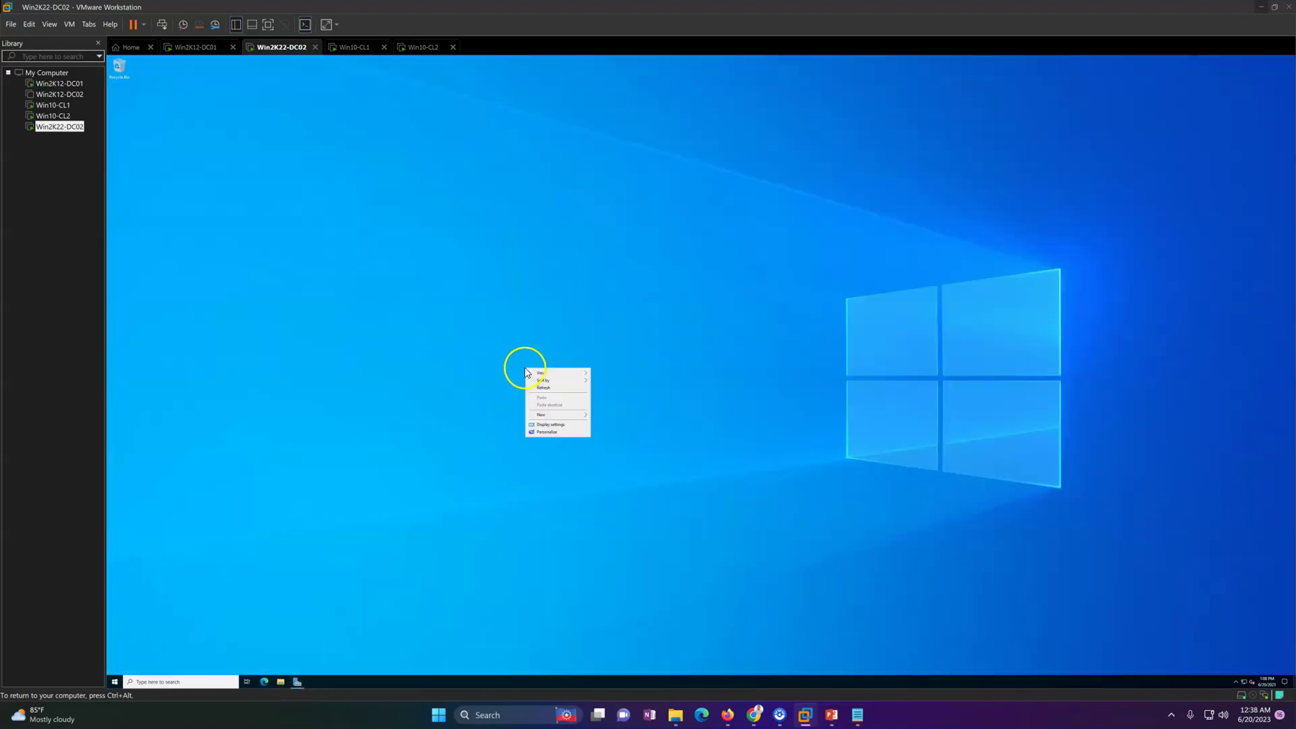
click(550, 424)
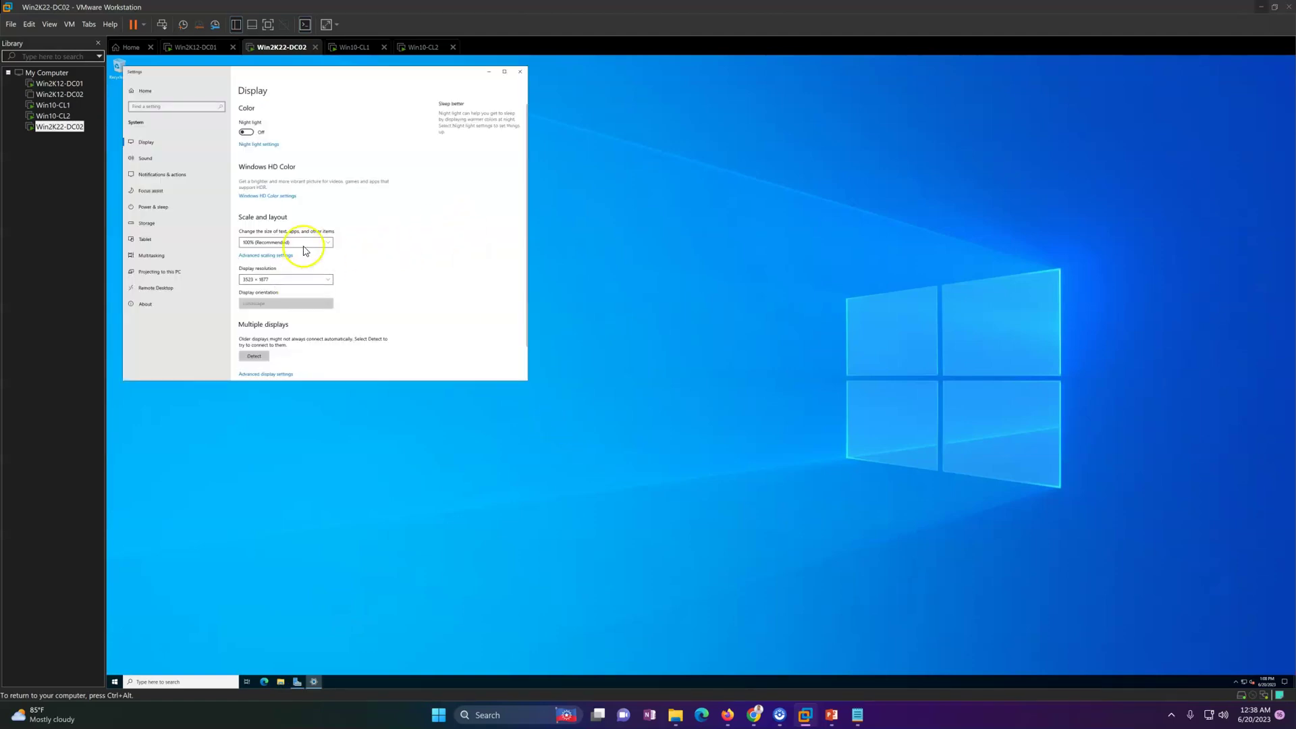
click(306, 251)
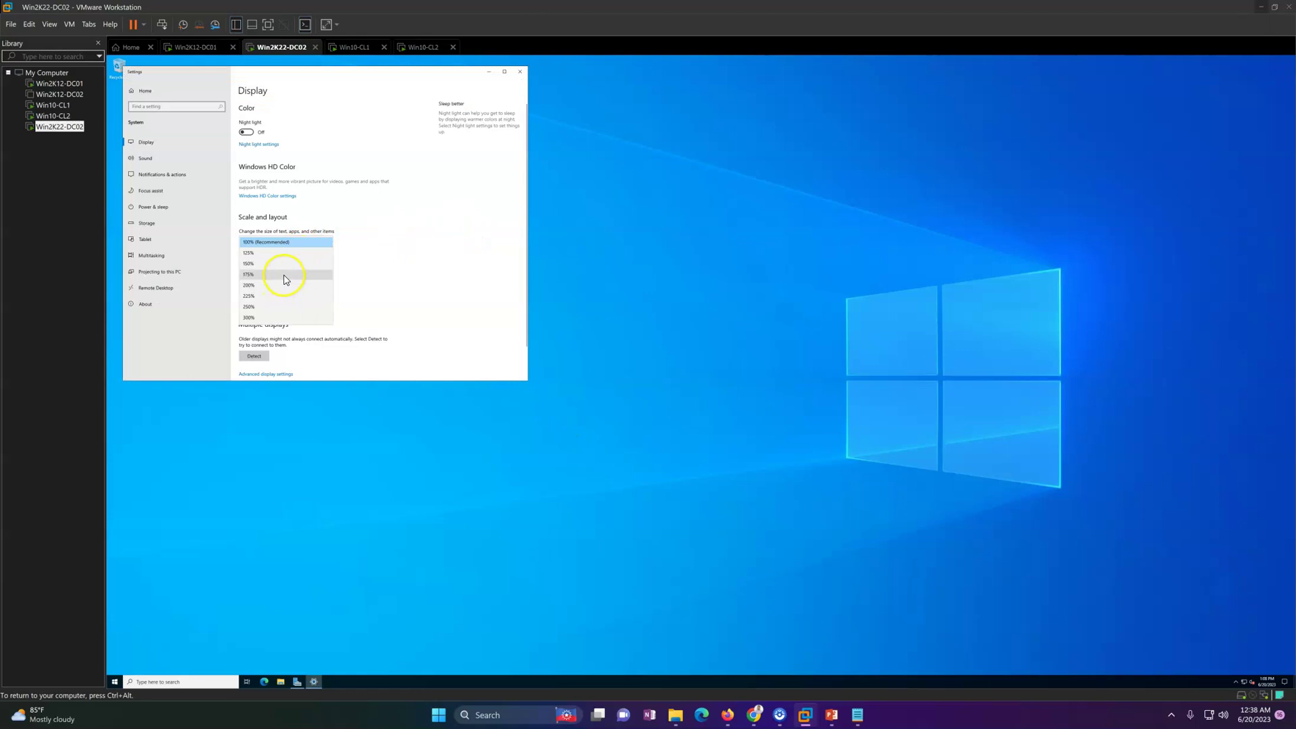
click(283, 274)
click(823, 76)
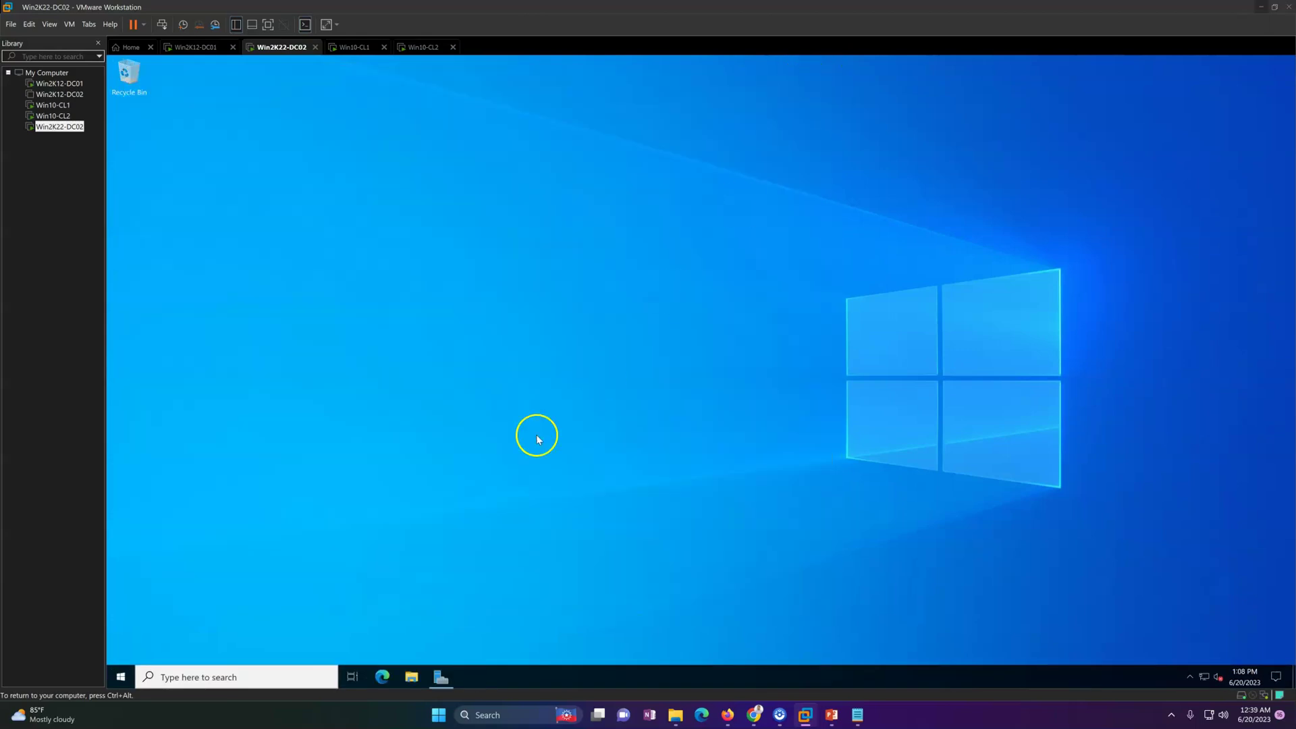
Step: Restore Server Manager to the Local Server page and start Add Roles and Features
click(440, 678)
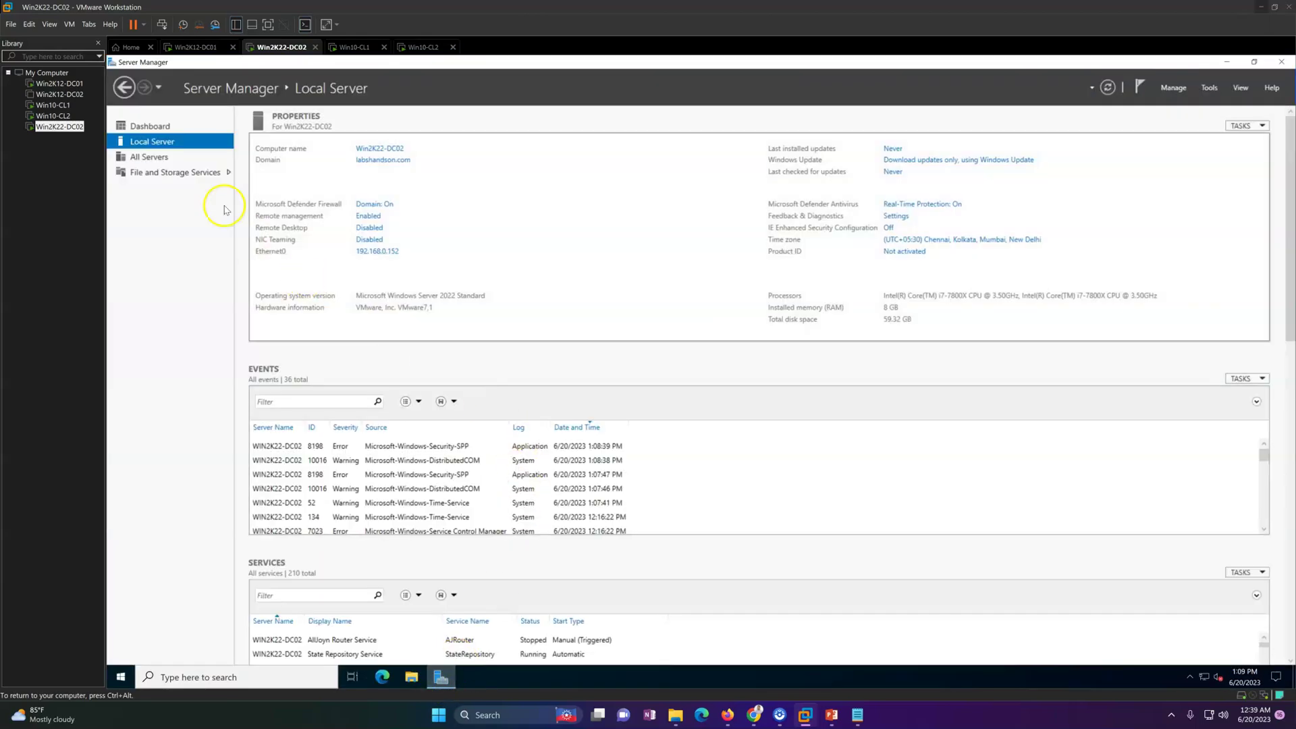
click(162, 127)
click(169, 143)
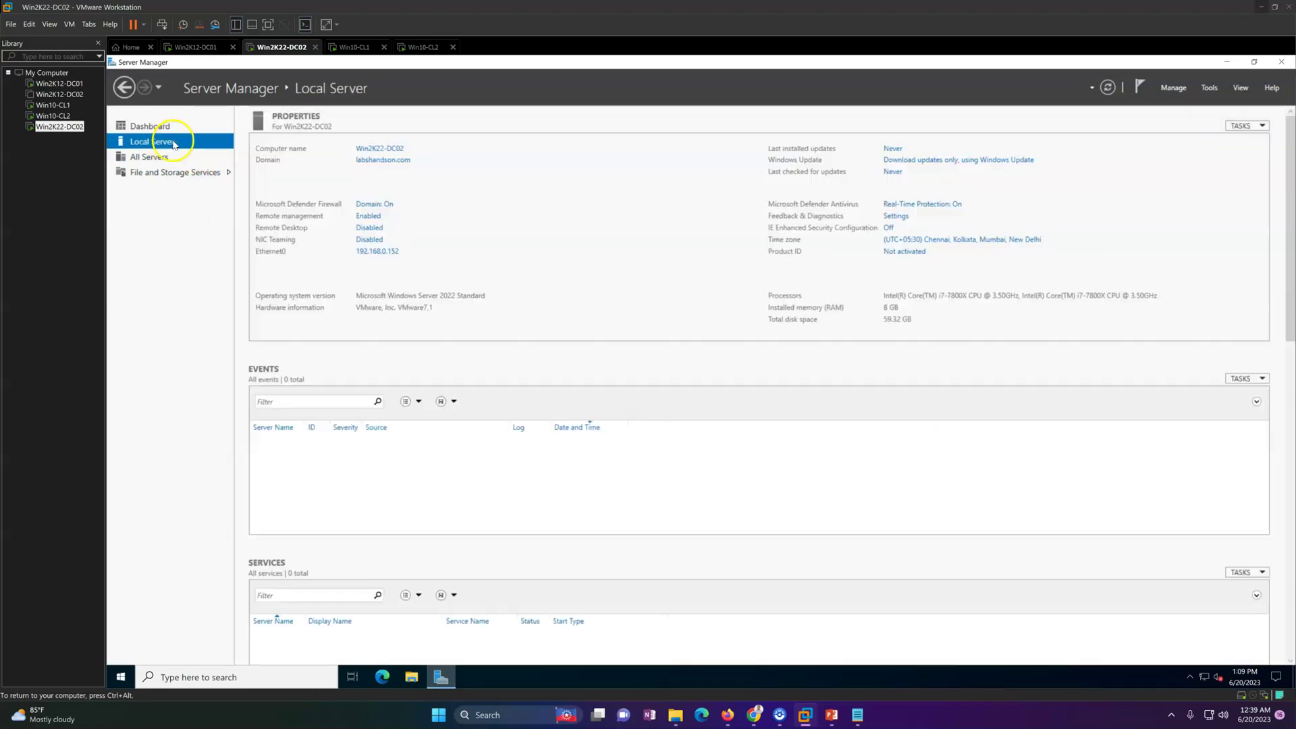
click(1175, 88)
click(1183, 105)
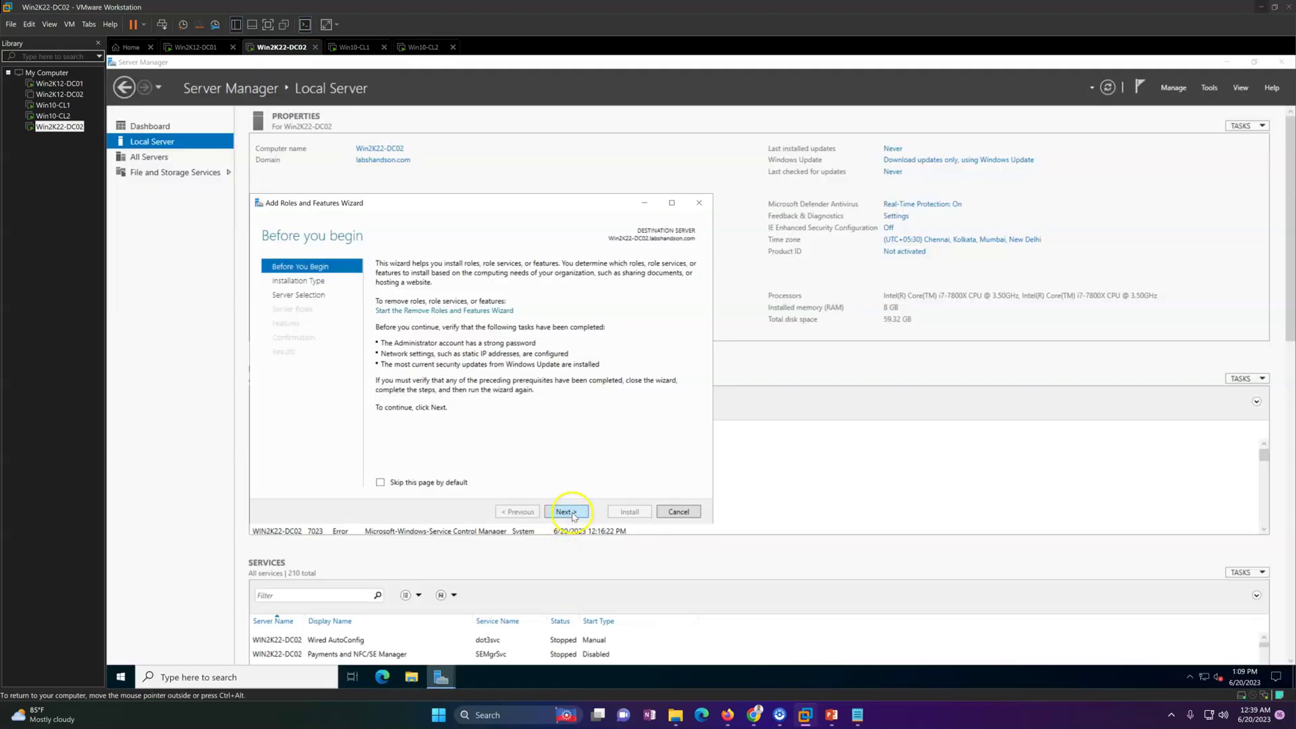
Step: Choose a role-based install on this server and select Active Directory Domain Services with its management features
click(565, 512)
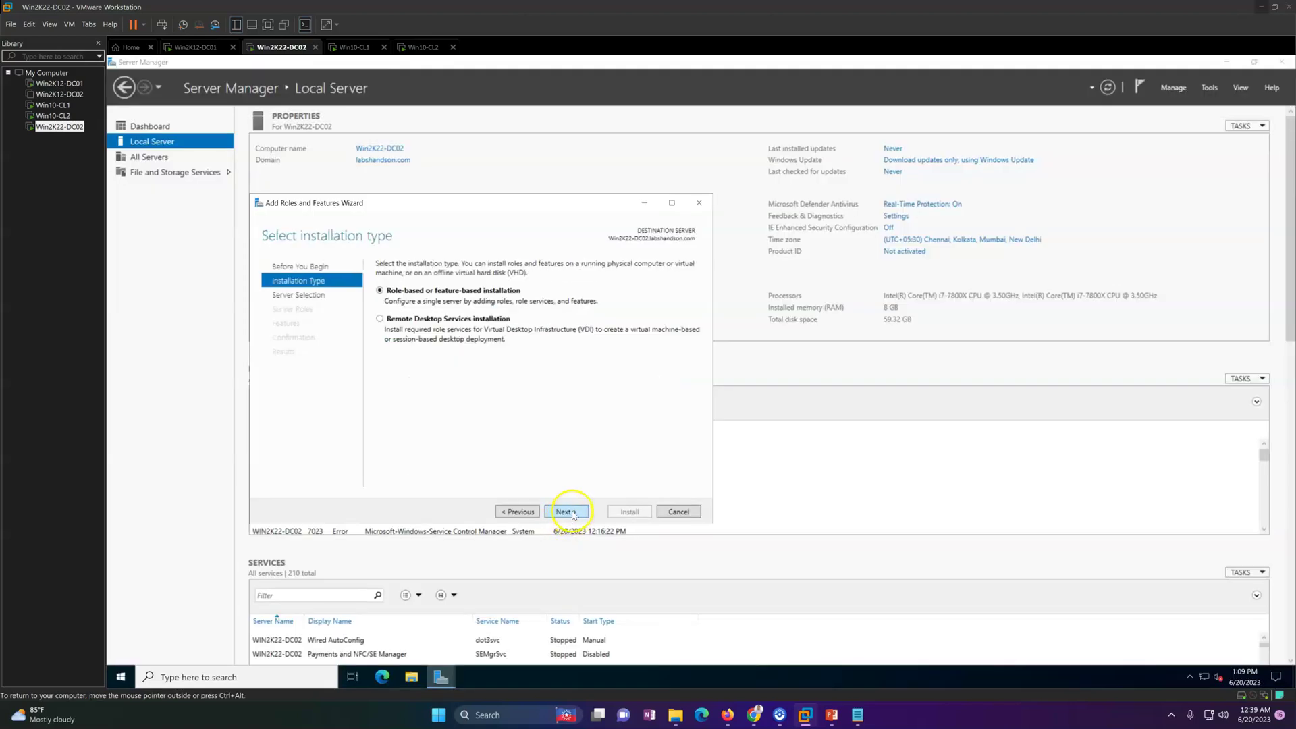
click(575, 512)
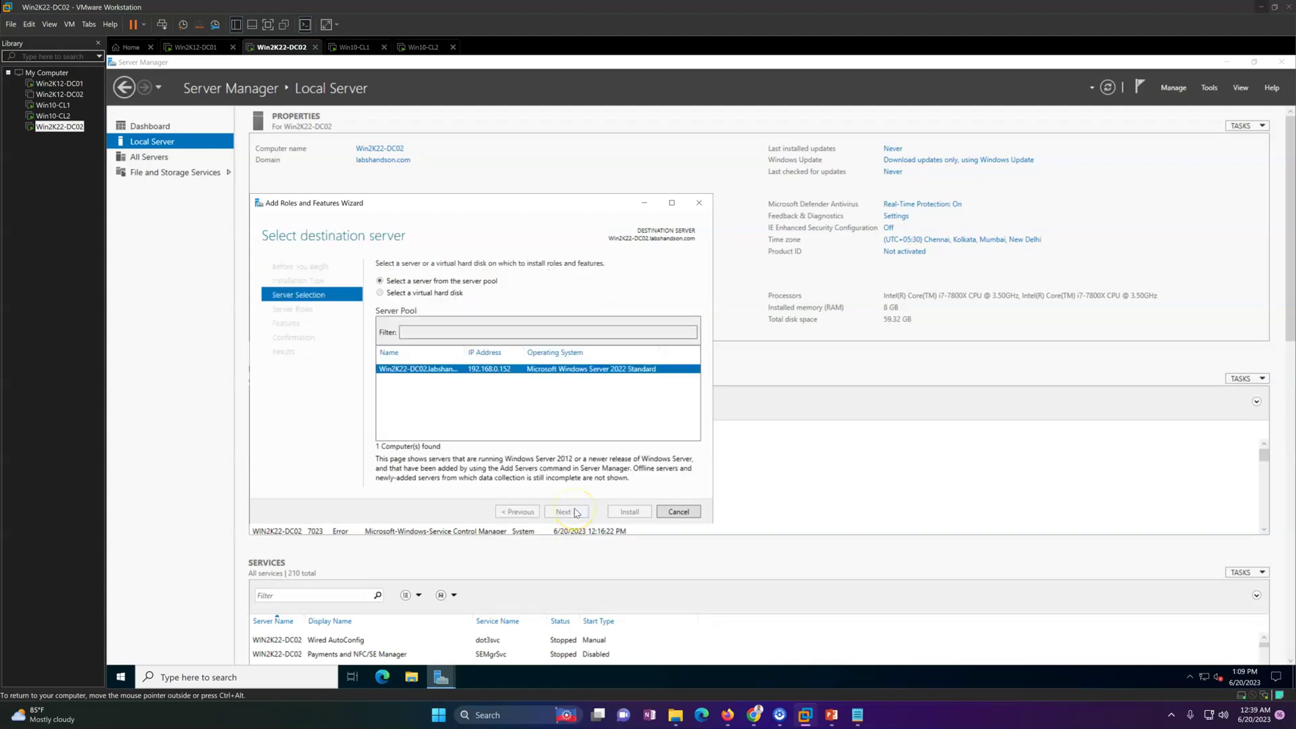
click(570, 512)
click(392, 319)
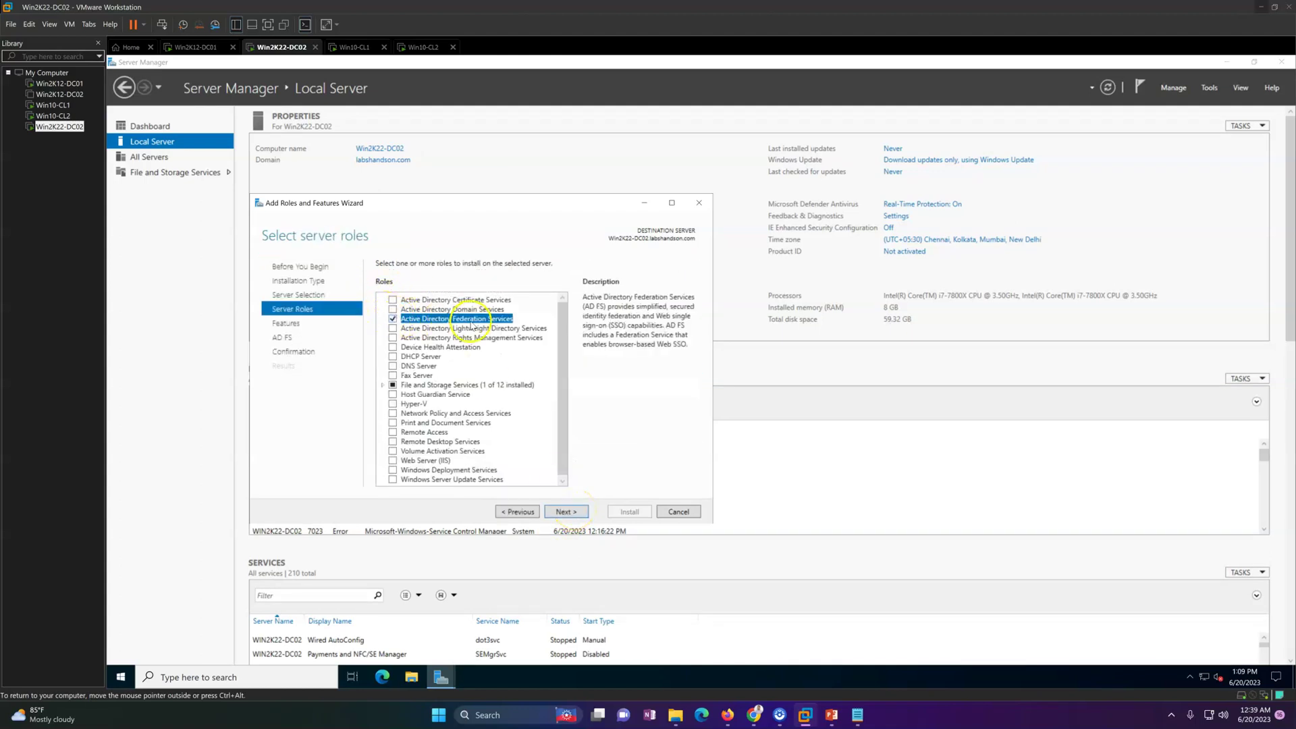
click(394, 319)
click(393, 309)
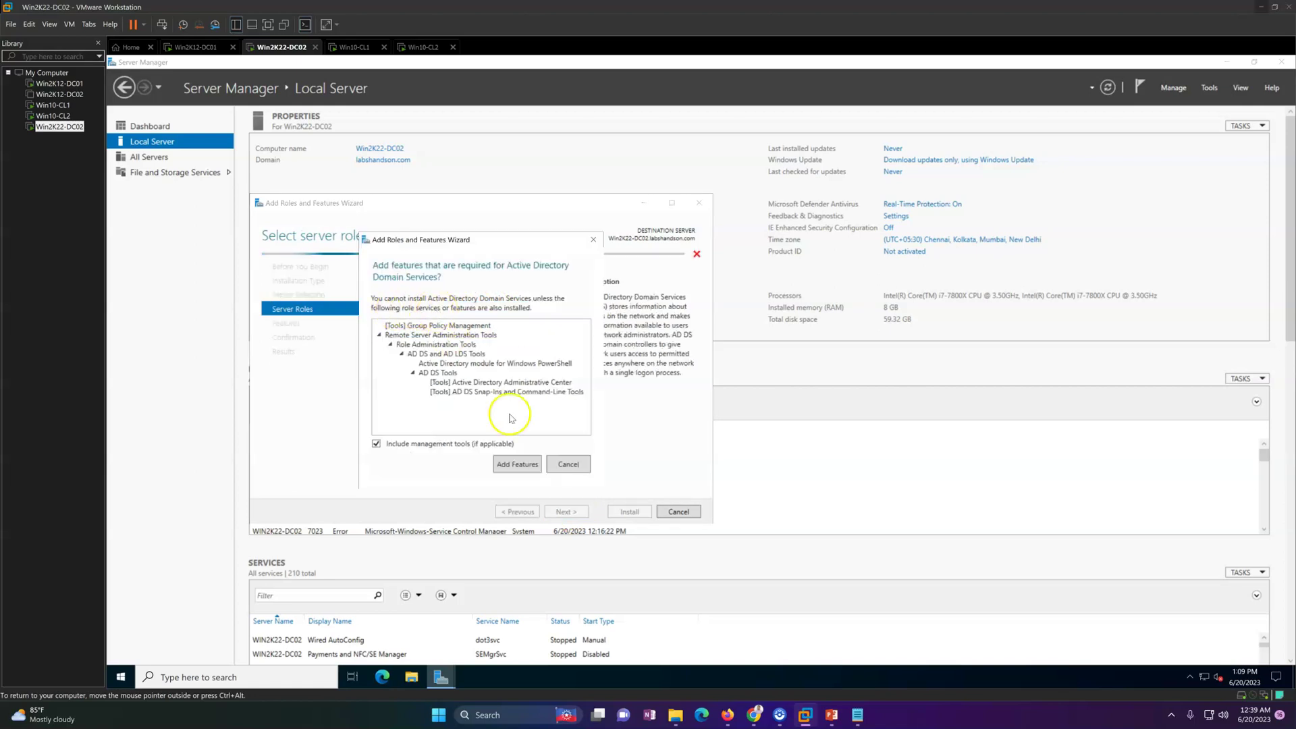
click(517, 465)
Step: Advance through the remaining pages, install AD DS, and switch to Win2K12-DC01
click(574, 512)
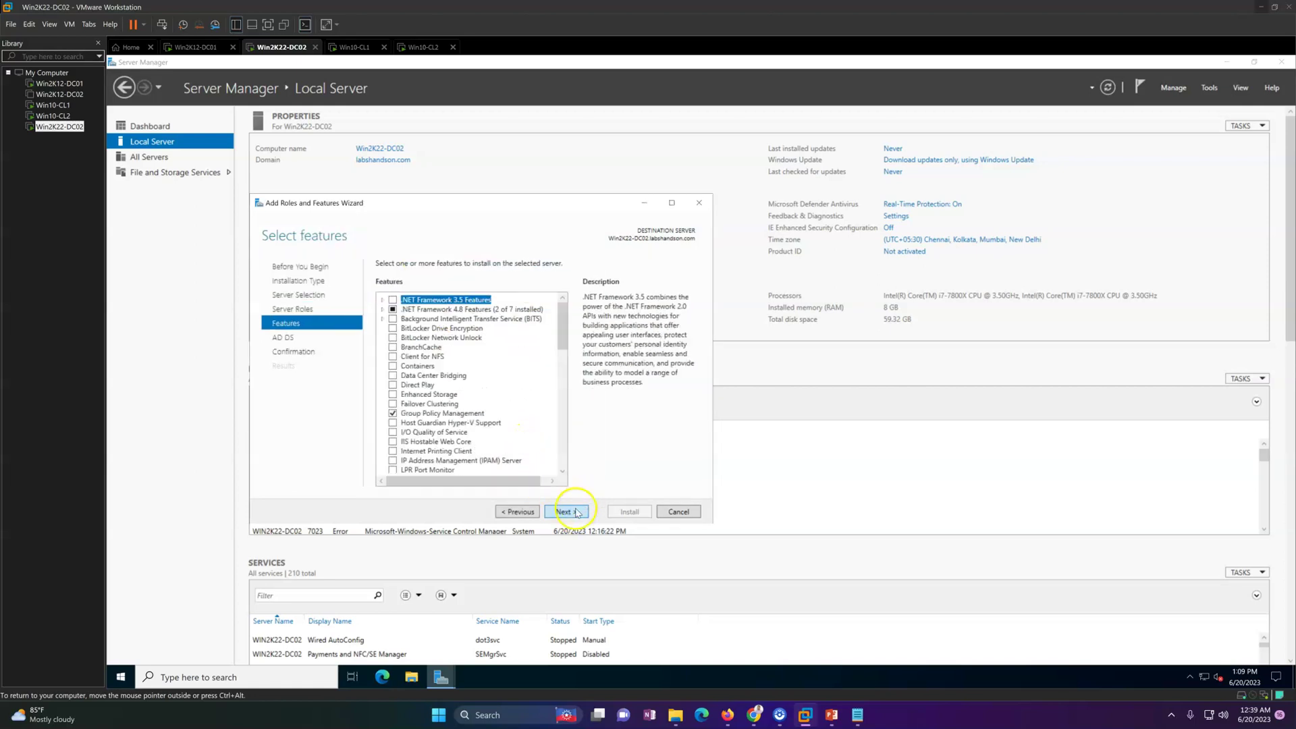
click(574, 512)
click(575, 512)
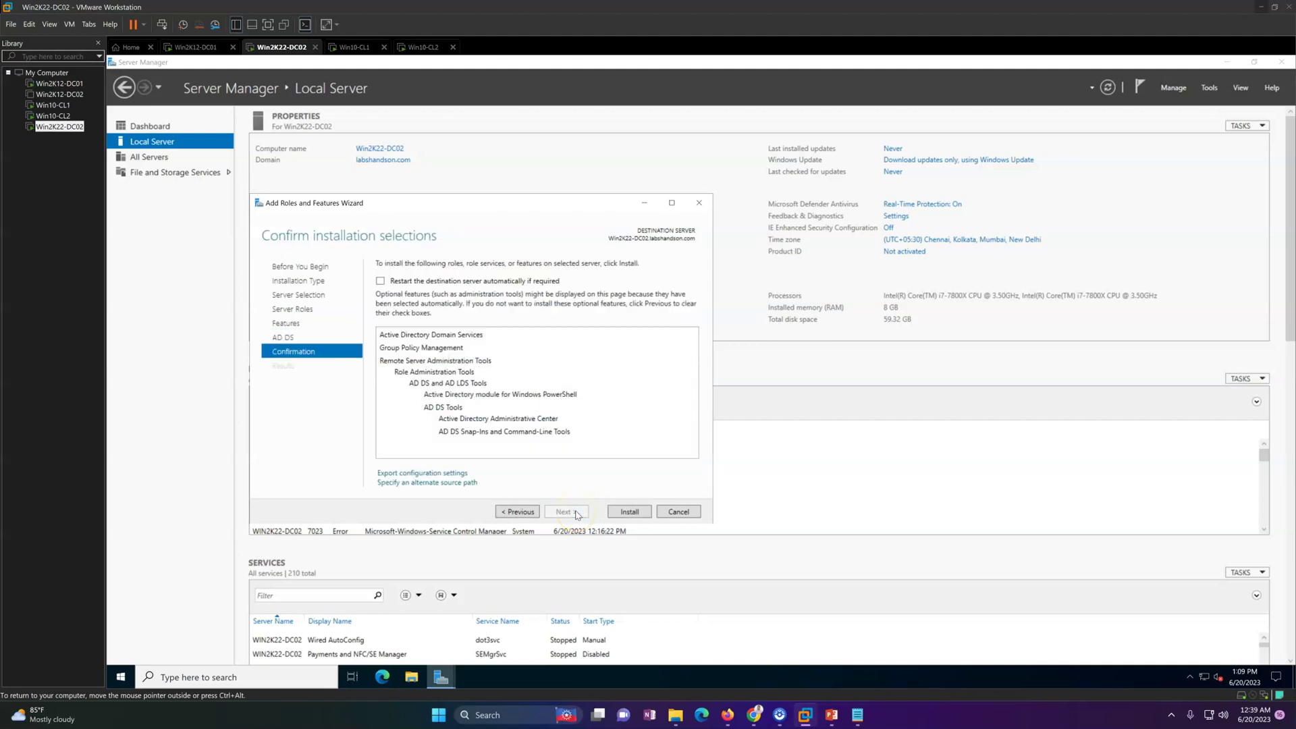
click(623, 514)
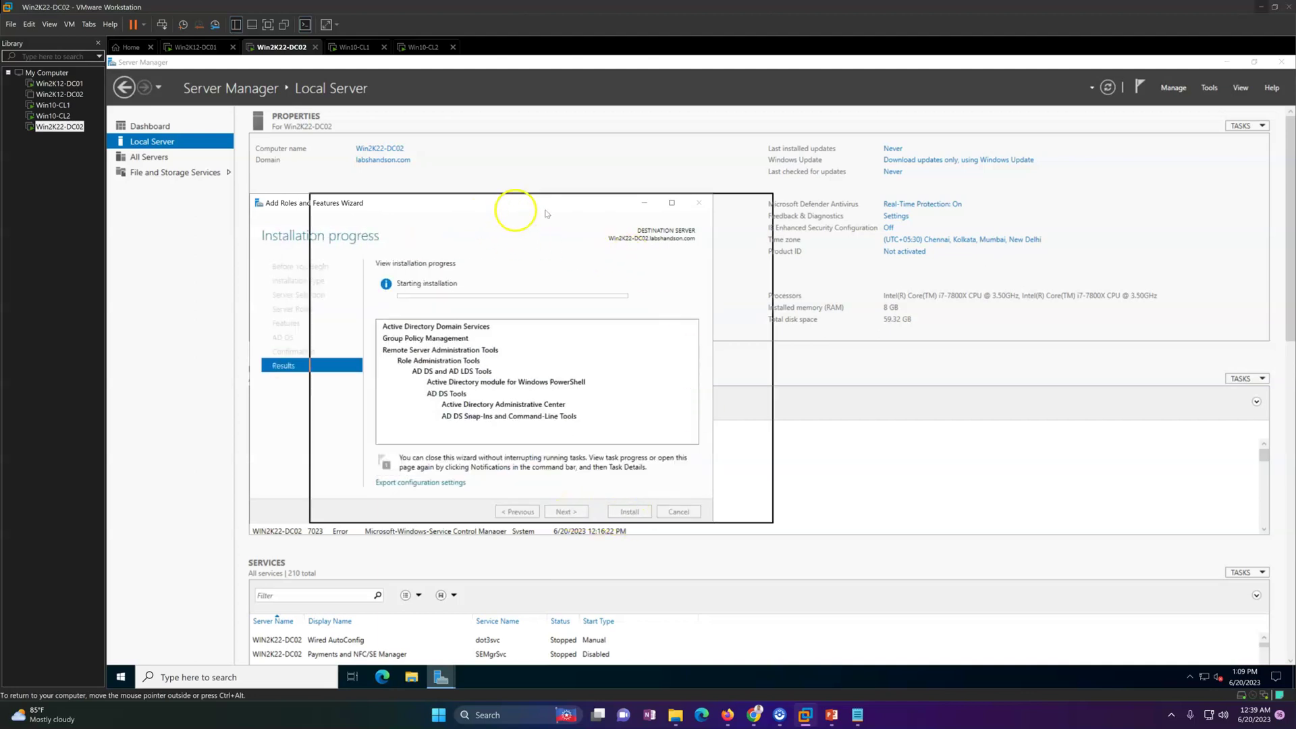
click(201, 48)
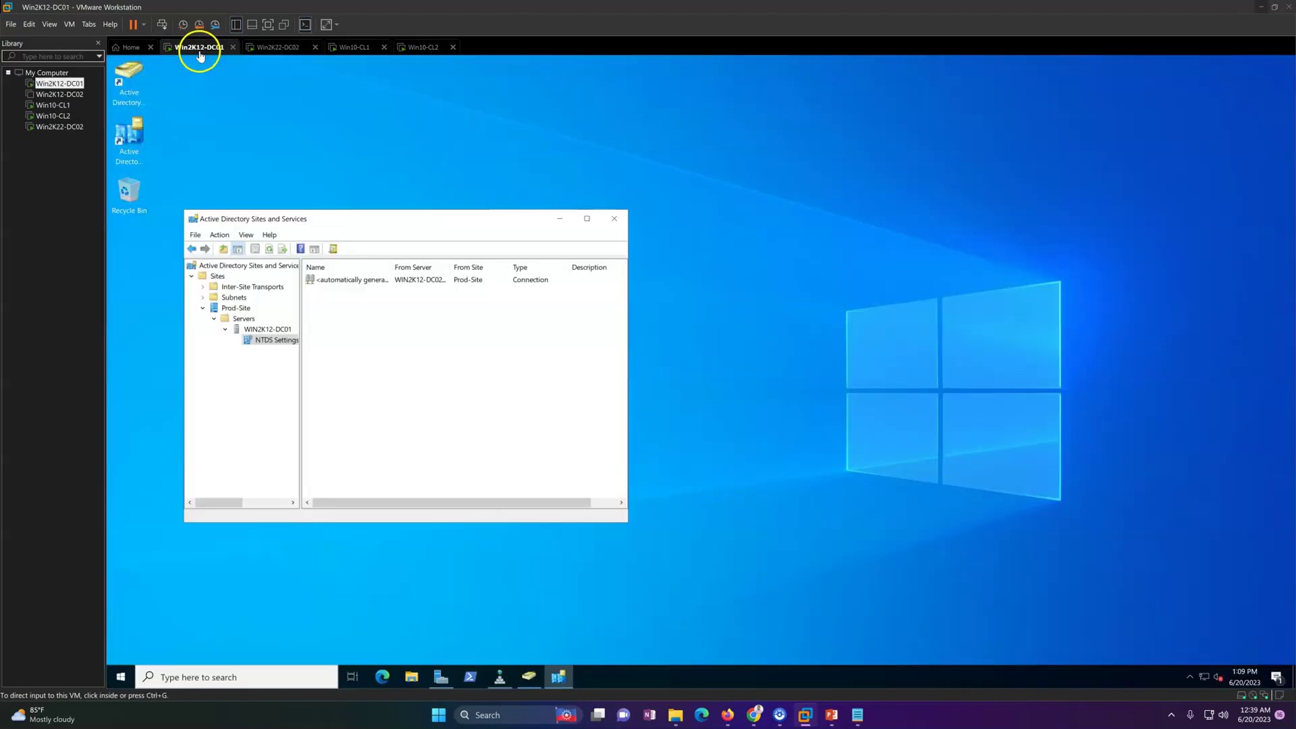
Step: Refresh Users and Computers on Win2K12-DC01 and view Domain Controllers, listing only WIN2K12-DC01
right_click(445, 349)
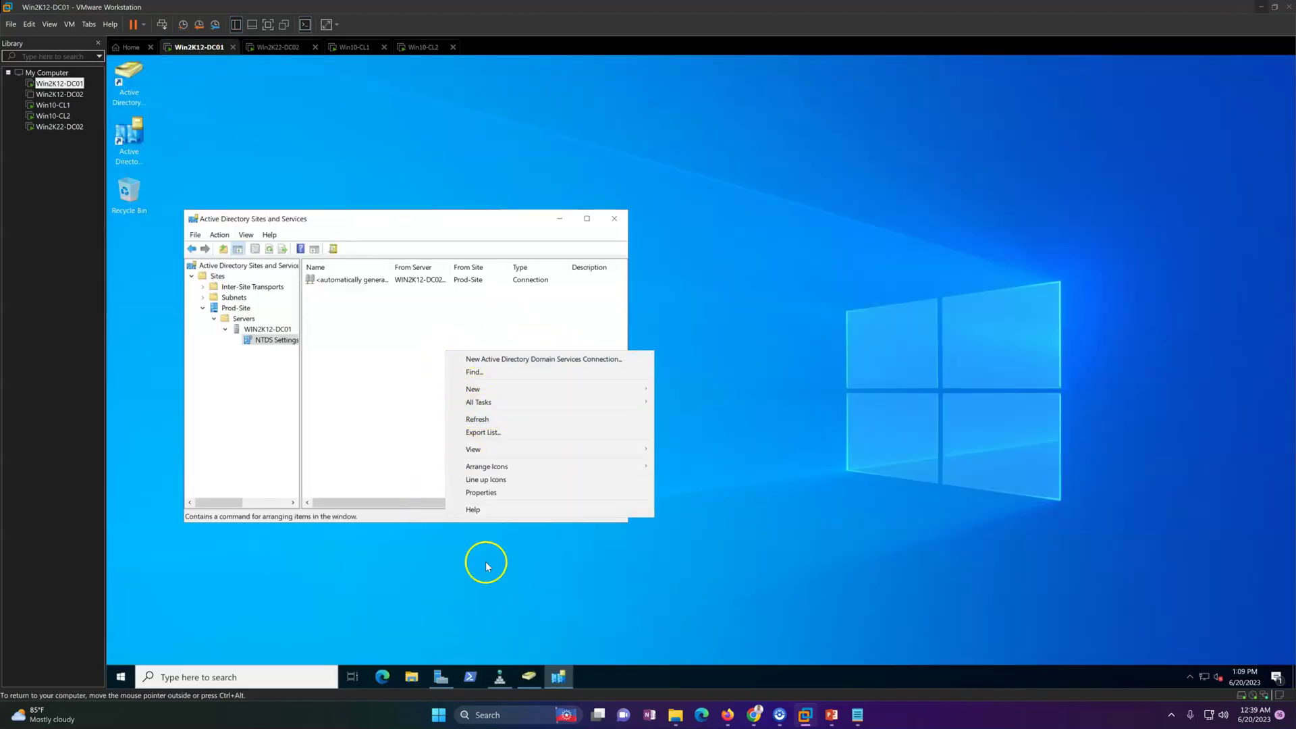
click(529, 677)
right_click(590, 236)
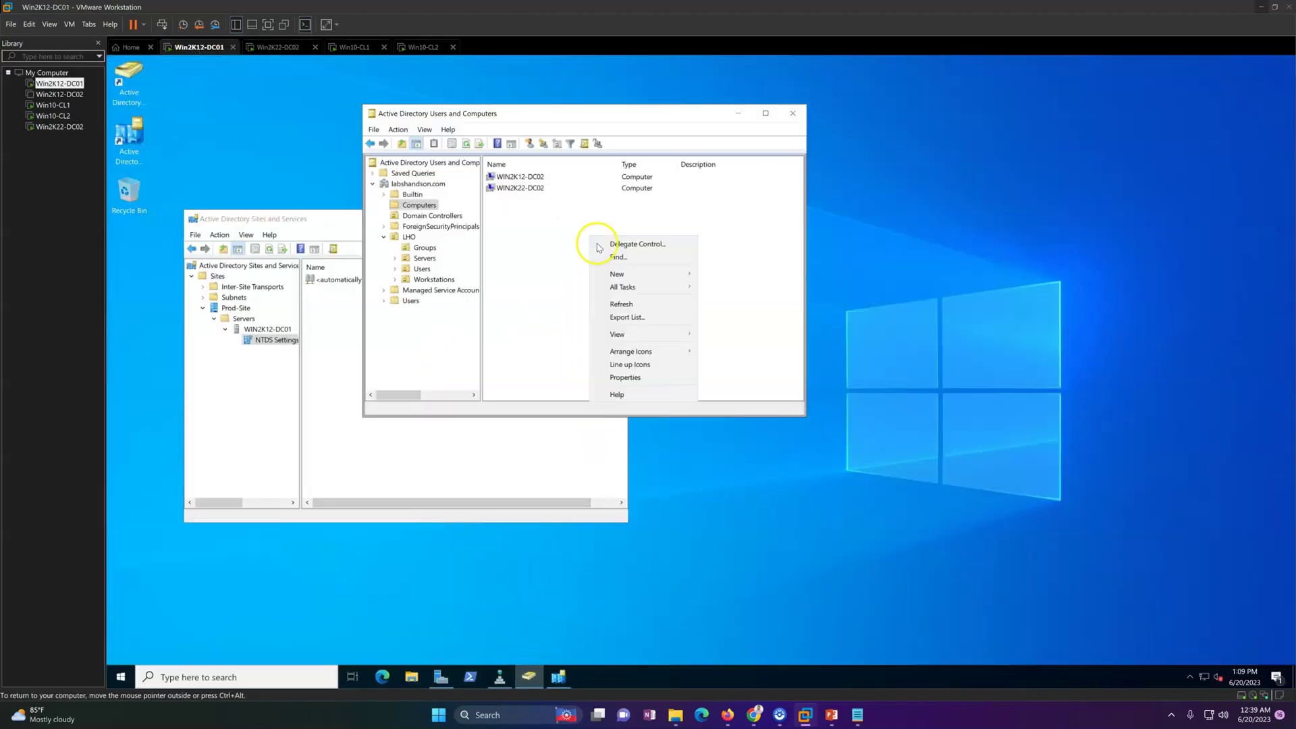
click(621, 304)
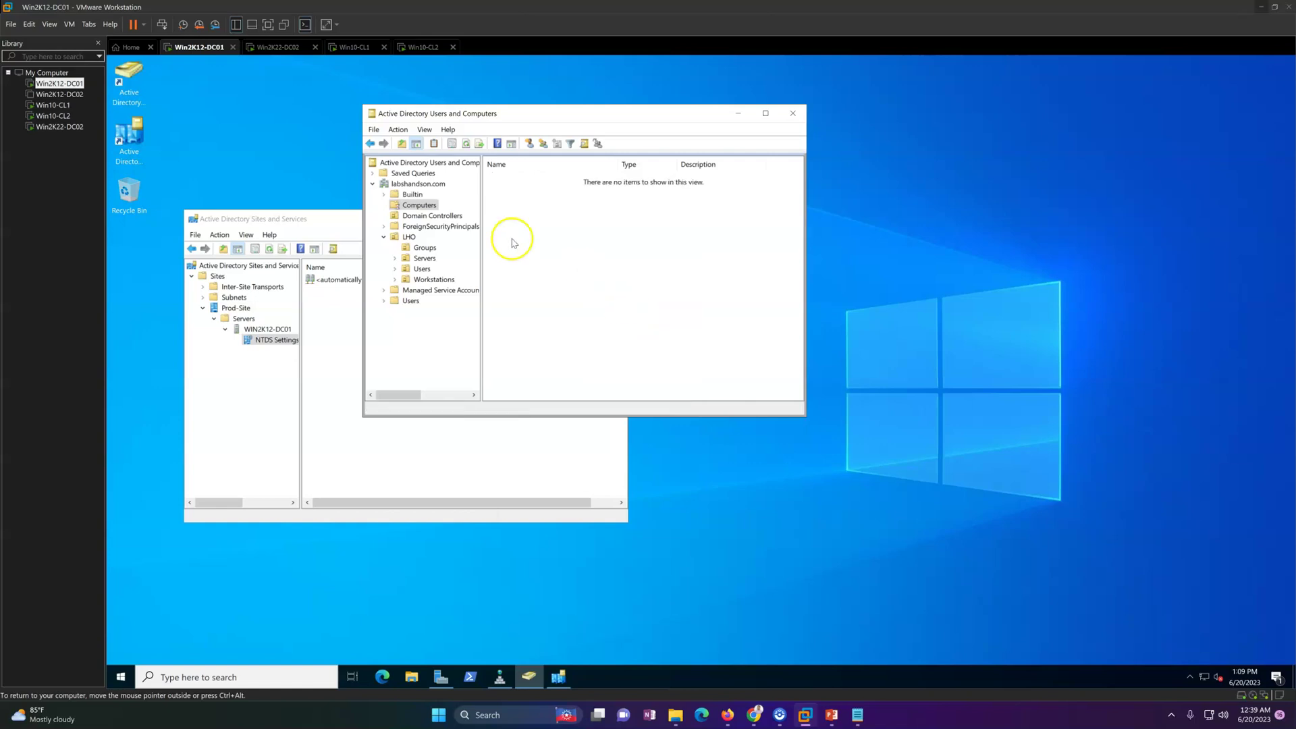
click(432, 216)
Step: Check the AD DS installation progress on Win2K22-DC02, then return to Win2K12-DC01
click(277, 46)
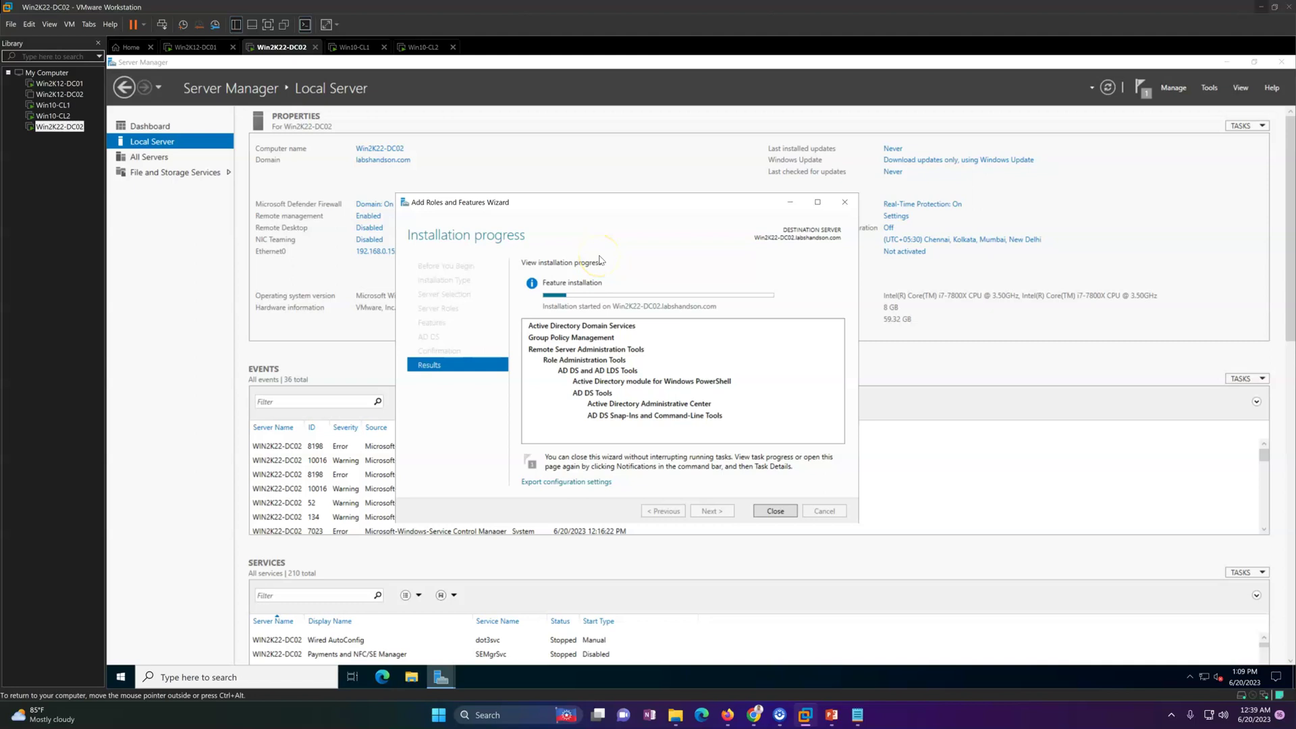
drag(631, 208, 611, 159)
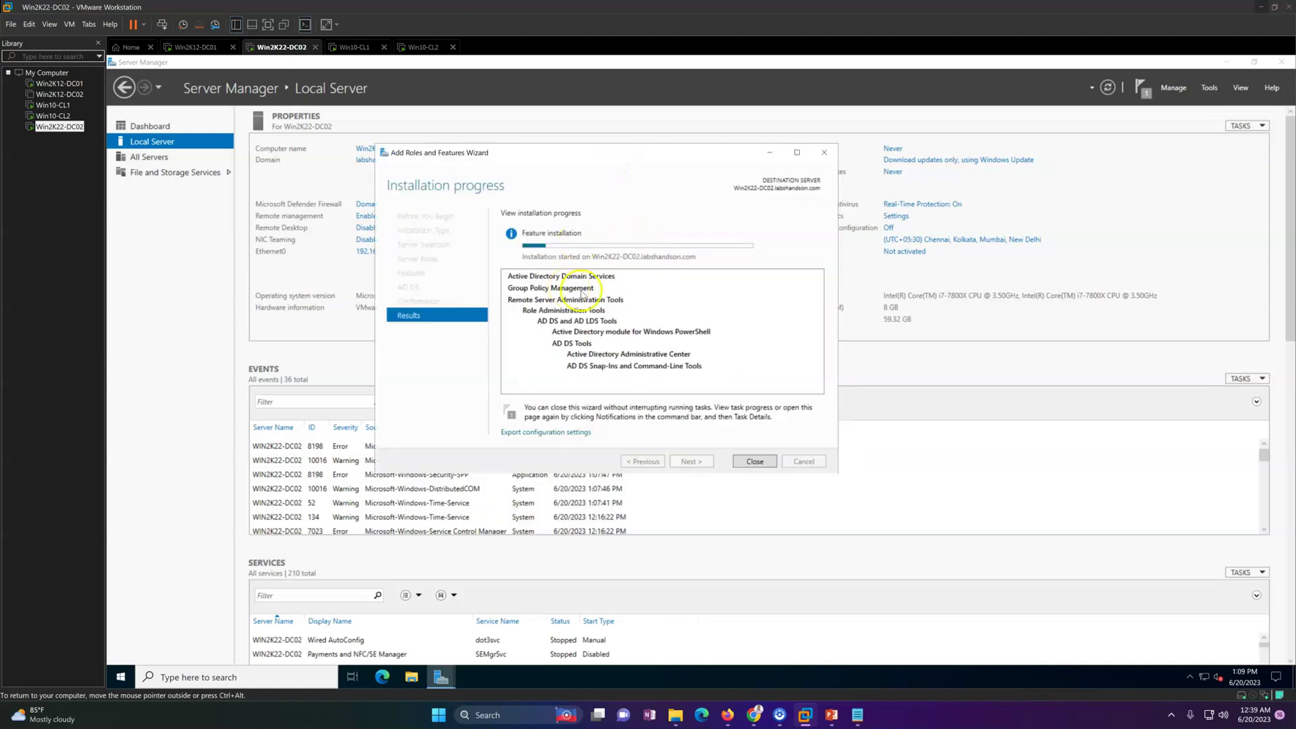
click(196, 47)
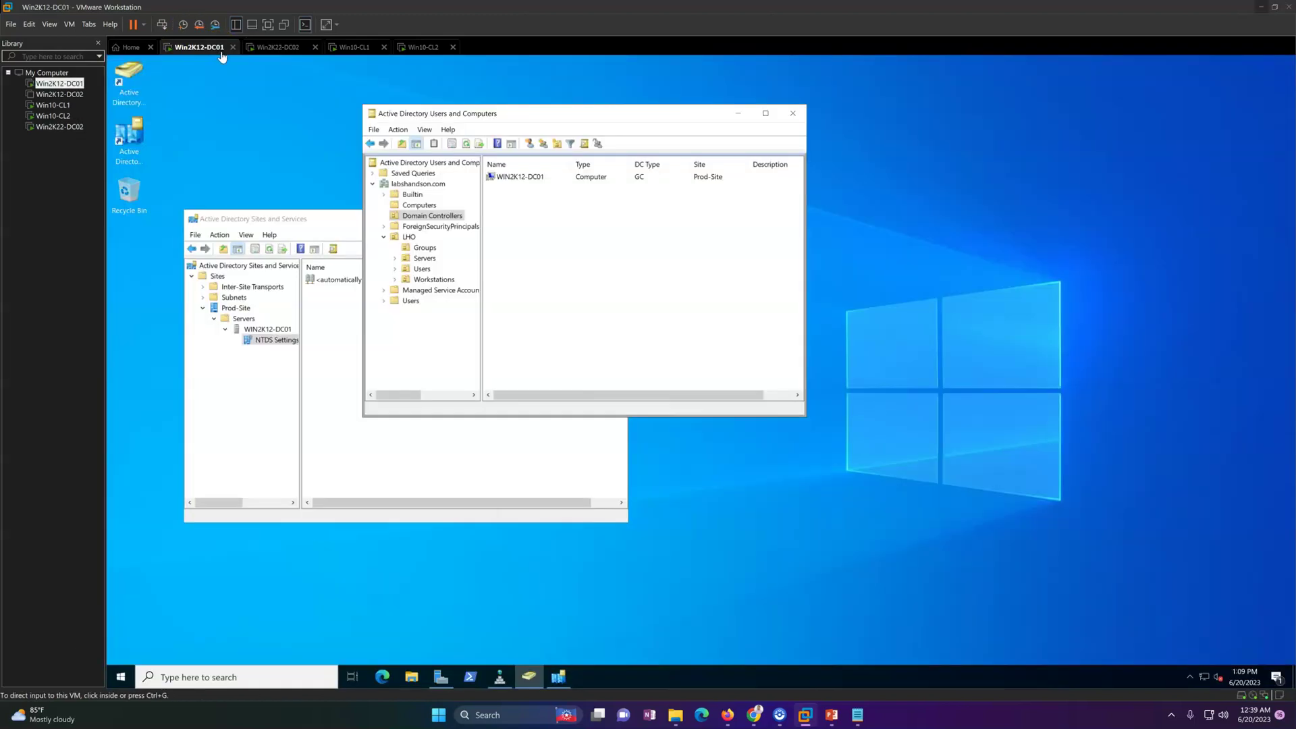
Step: On Win2K22-DC02, wait for the AD DS install to succeed and choose 'Promote this server to a domain controller'
click(276, 47)
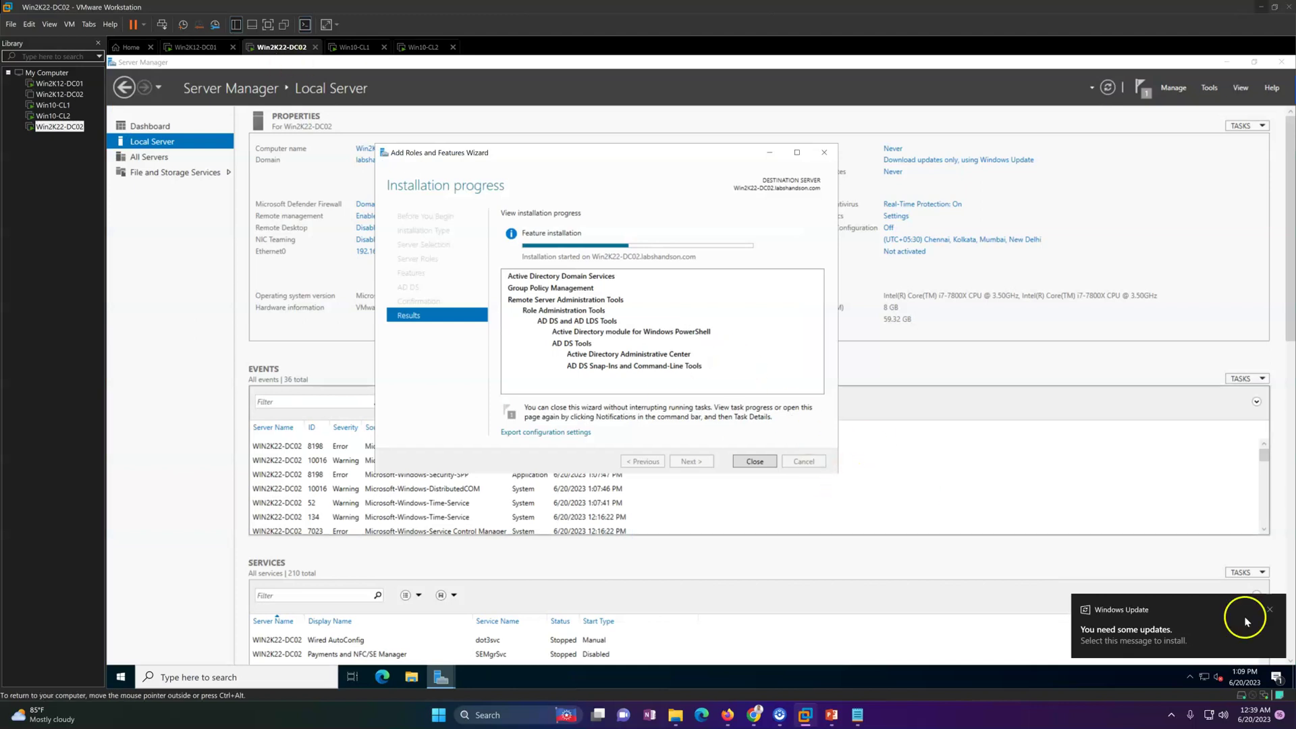
click(1270, 611)
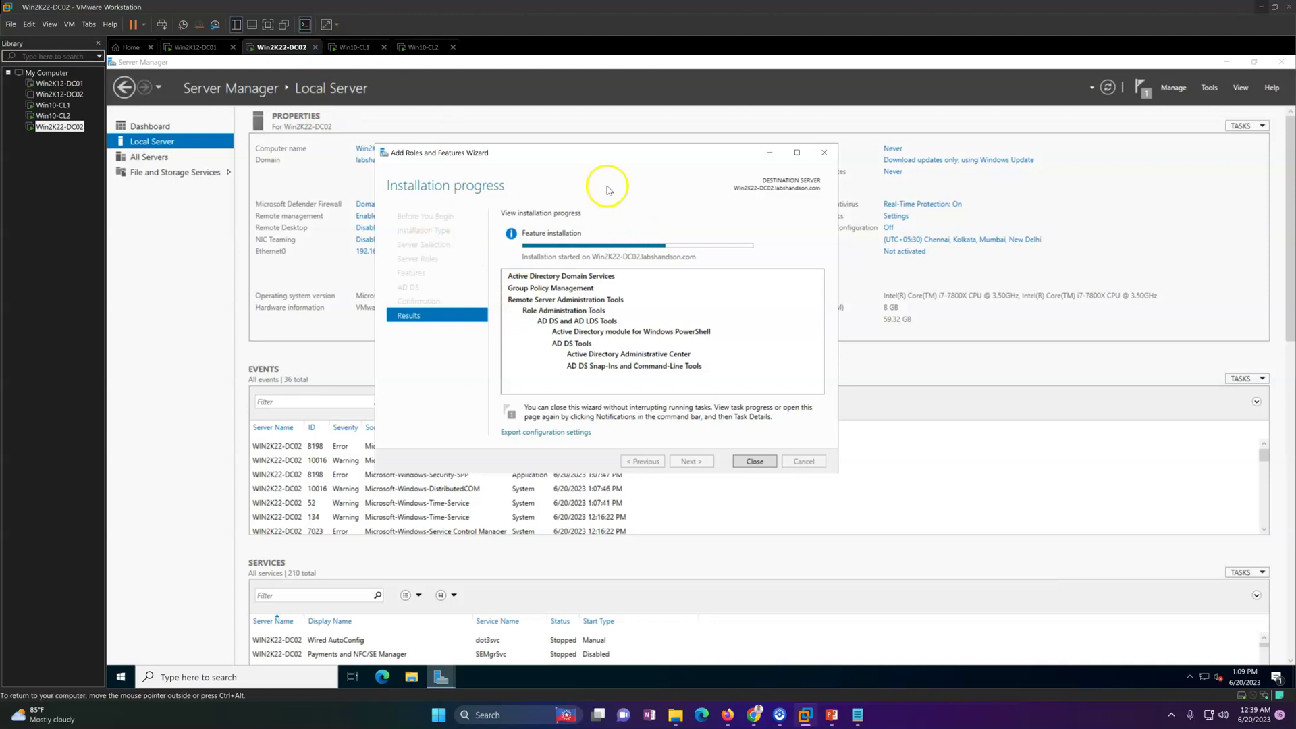
drag(667, 213, 667, 213)
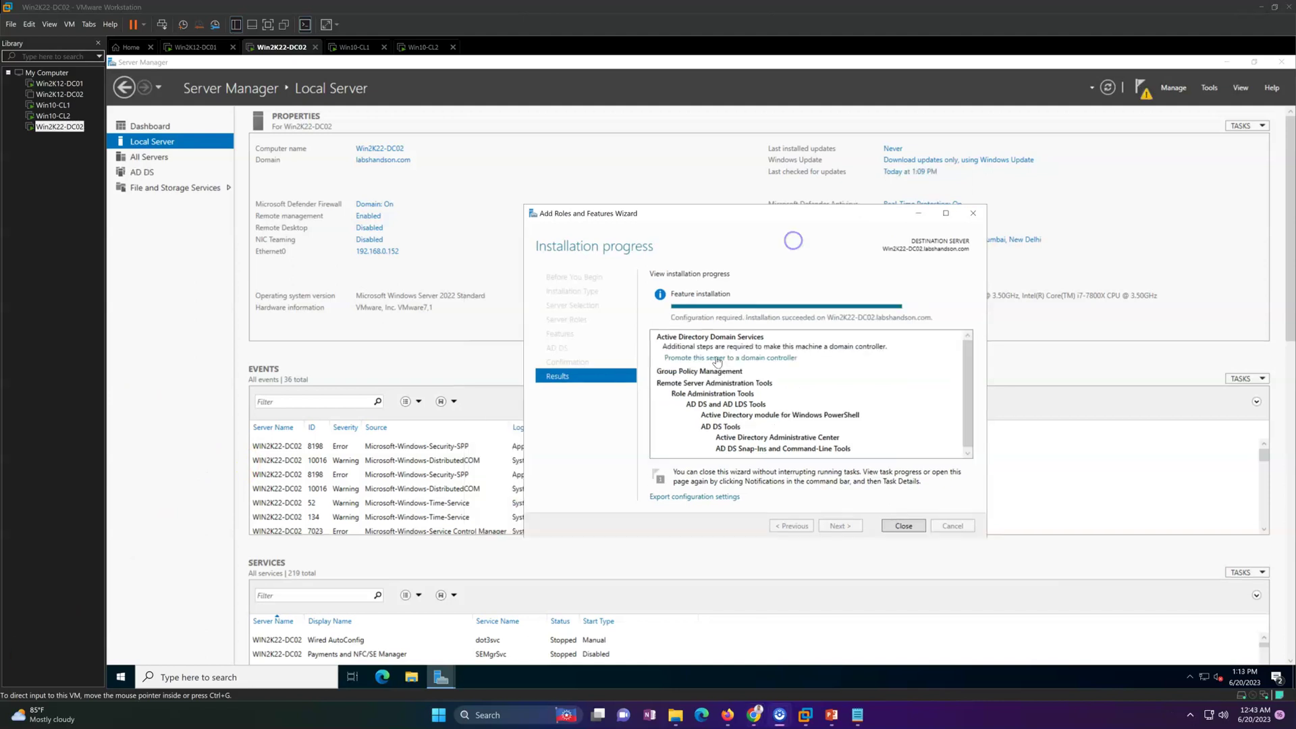
click(718, 358)
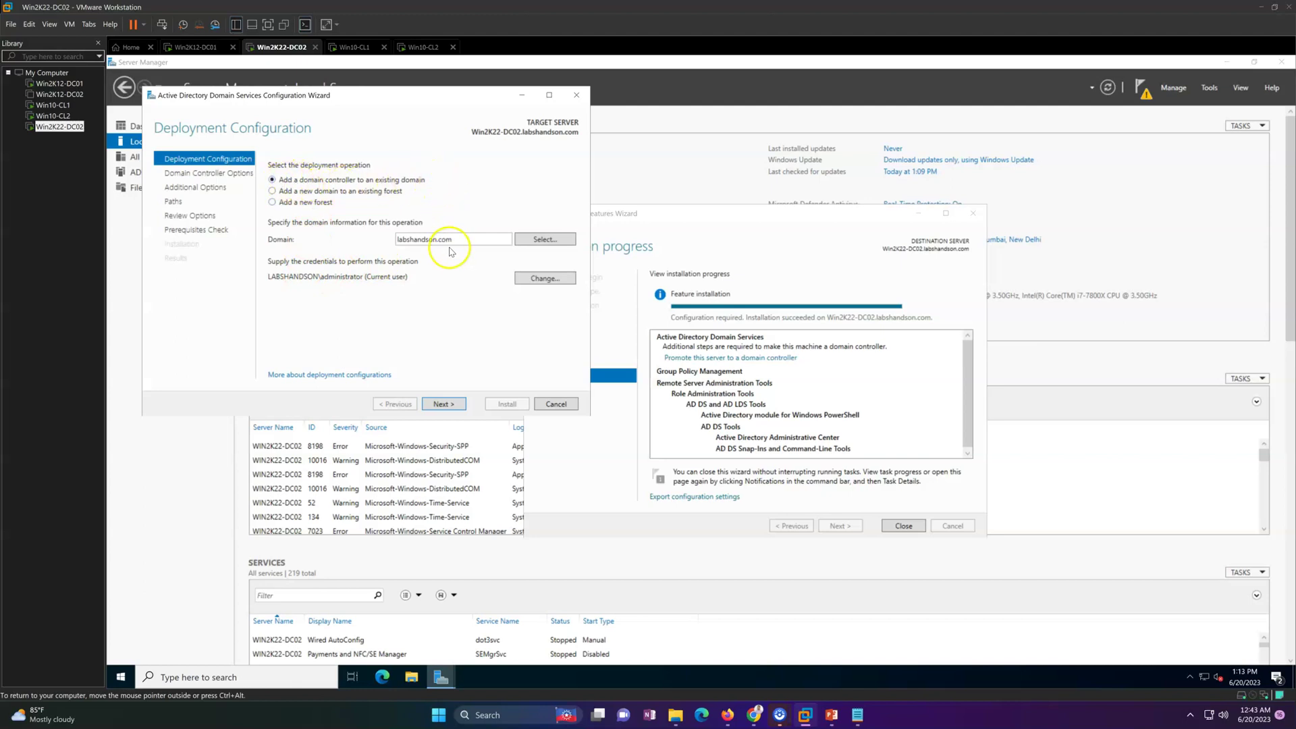
Step: Keep labshandson.com as the domain, choose Prod-Site as the site, and enter the DSRM password
double_click(469, 240)
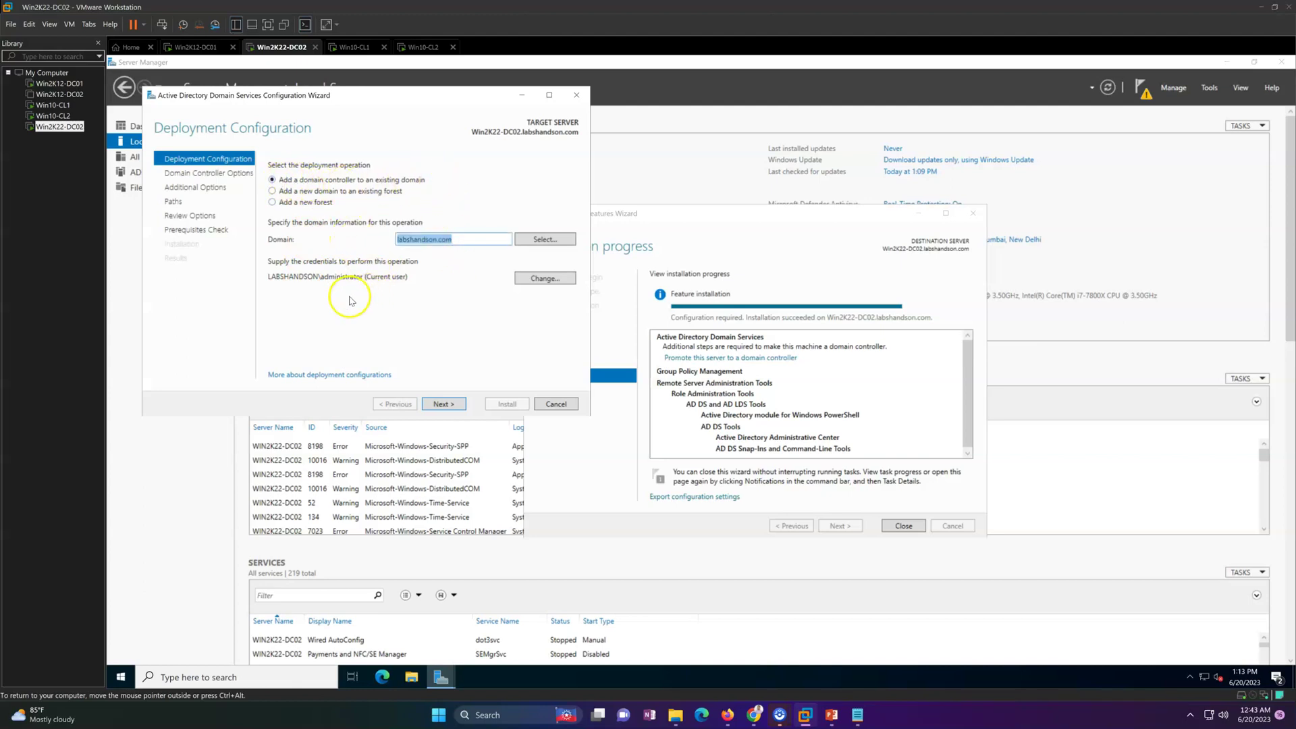
click(284, 279)
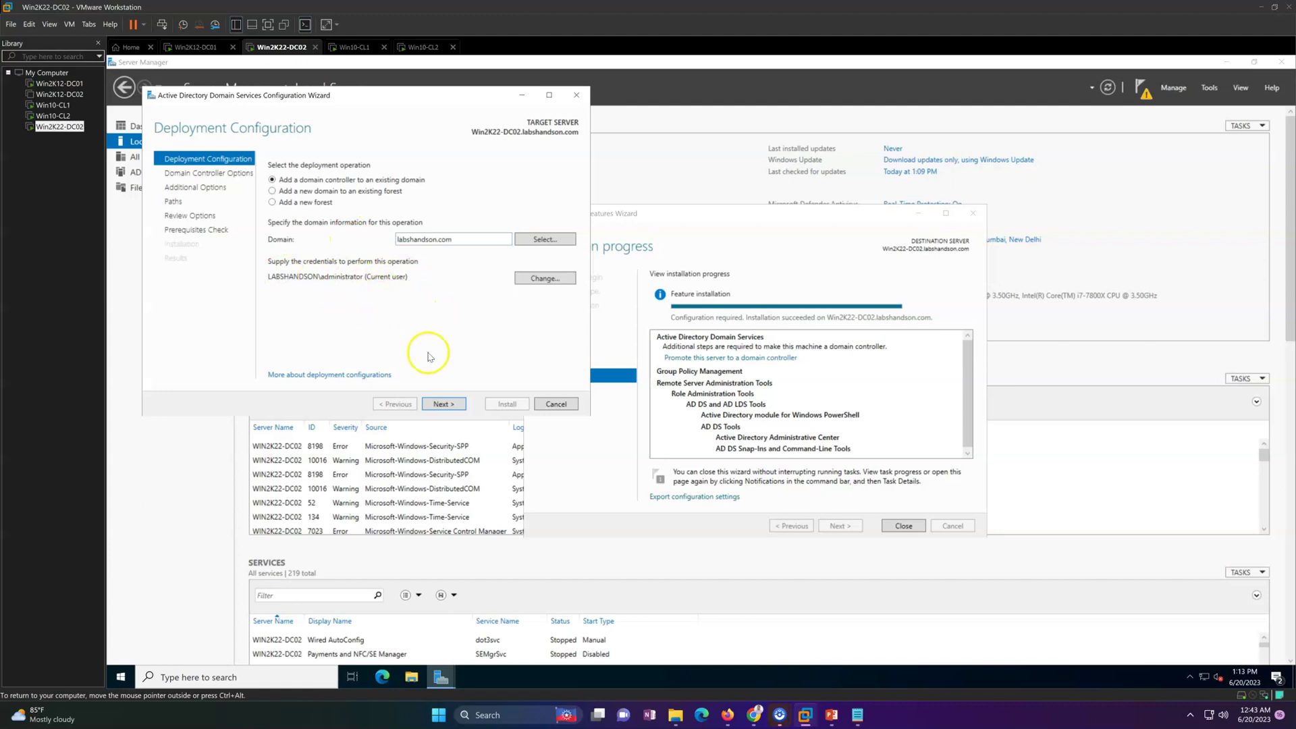
click(443, 404)
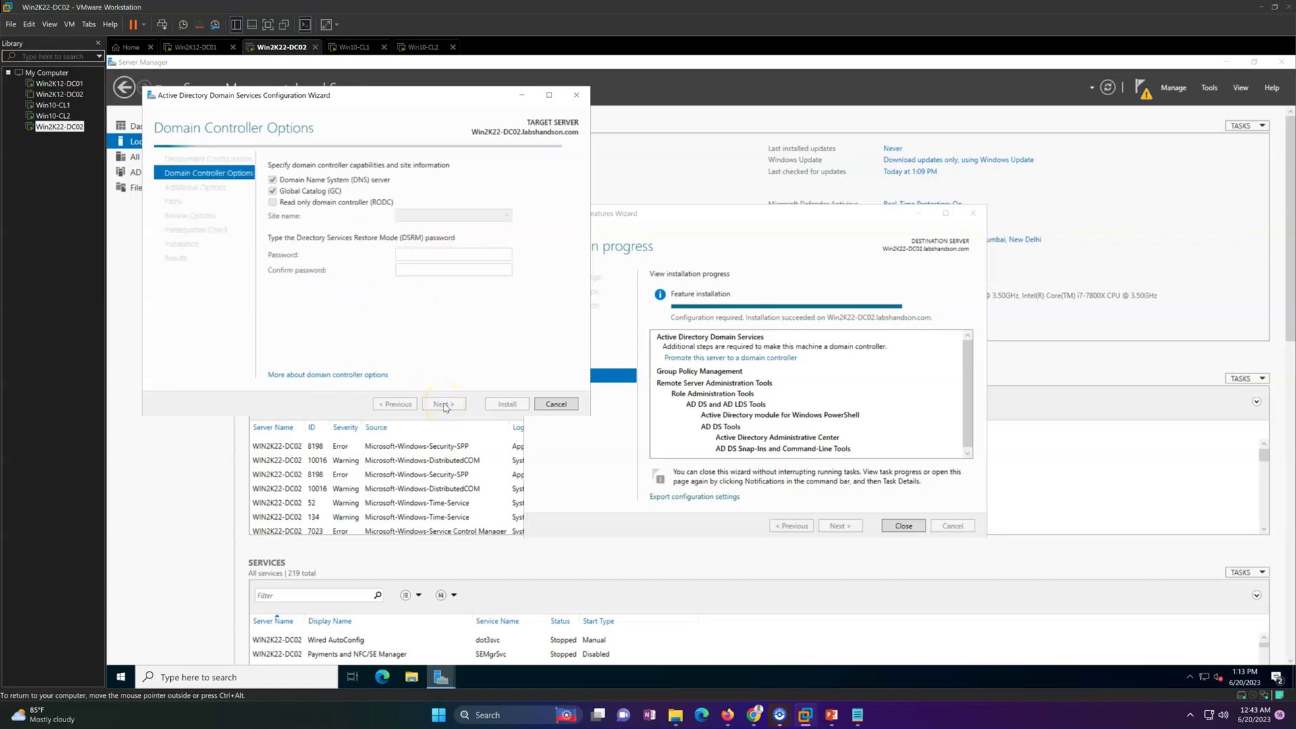
click(412, 216)
click(408, 227)
click(424, 216)
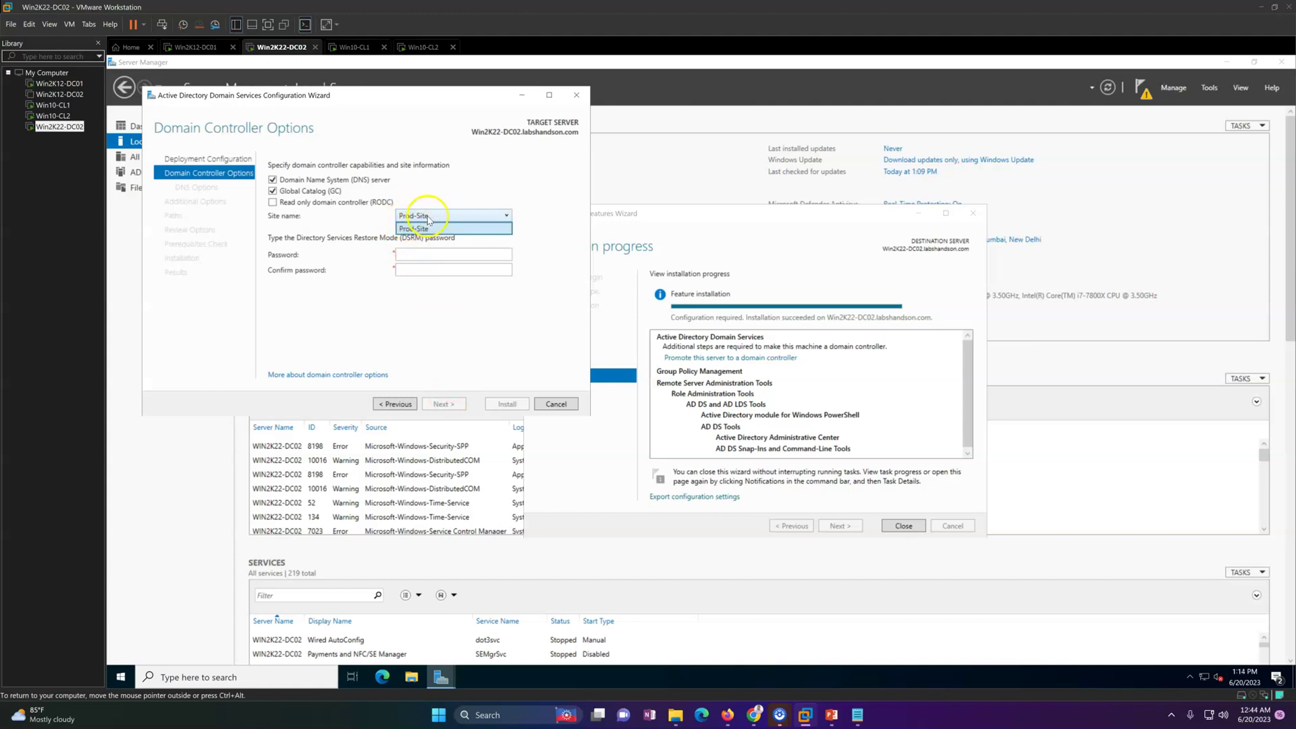
click(426, 230)
click(422, 259)
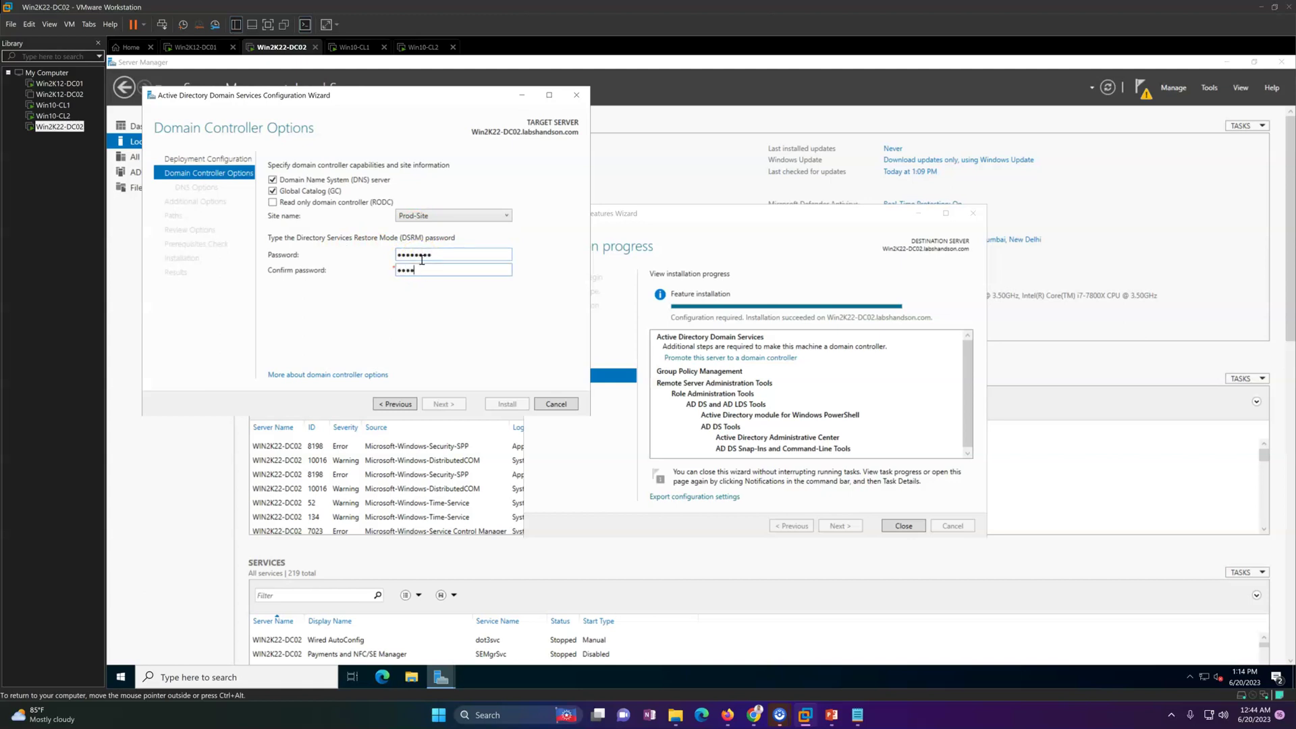
Step: Set replication from Win2K12-DC01 and advance through paths, review and prerequisites check
click(443, 405)
click(443, 405)
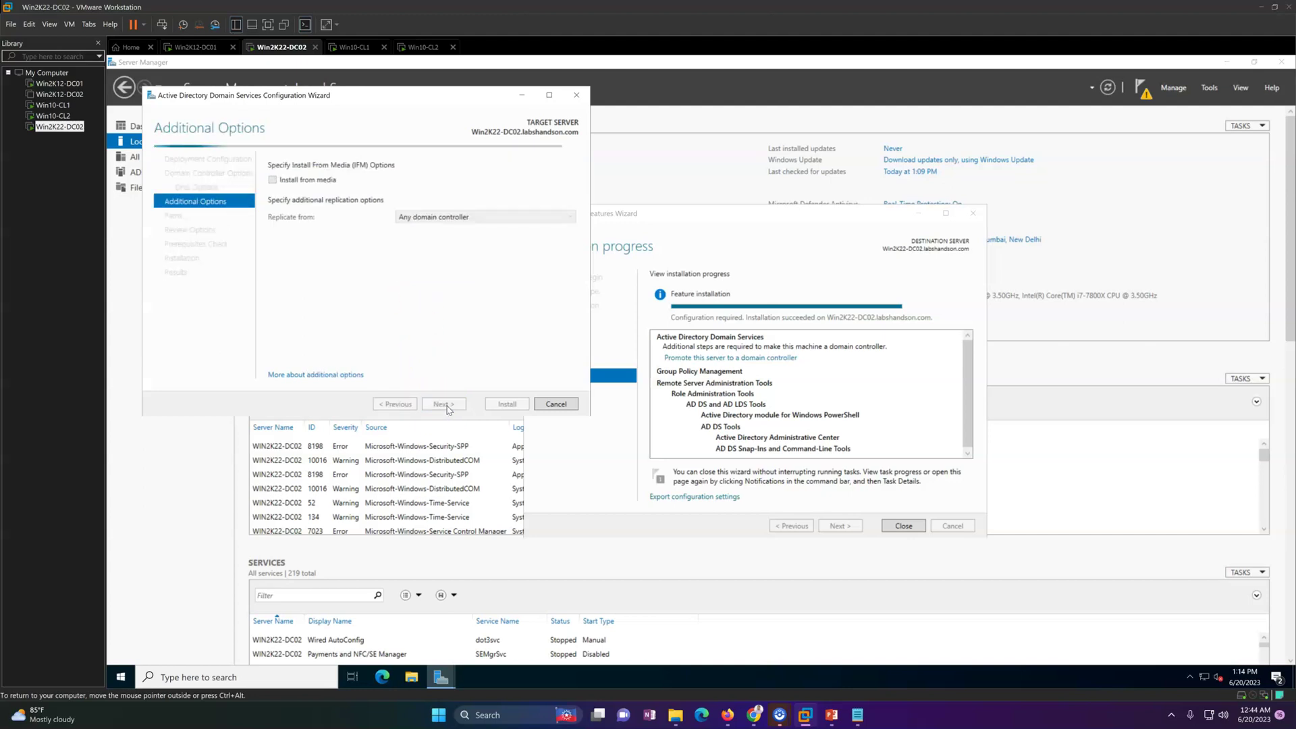
click(435, 218)
click(433, 241)
click(447, 219)
click(447, 218)
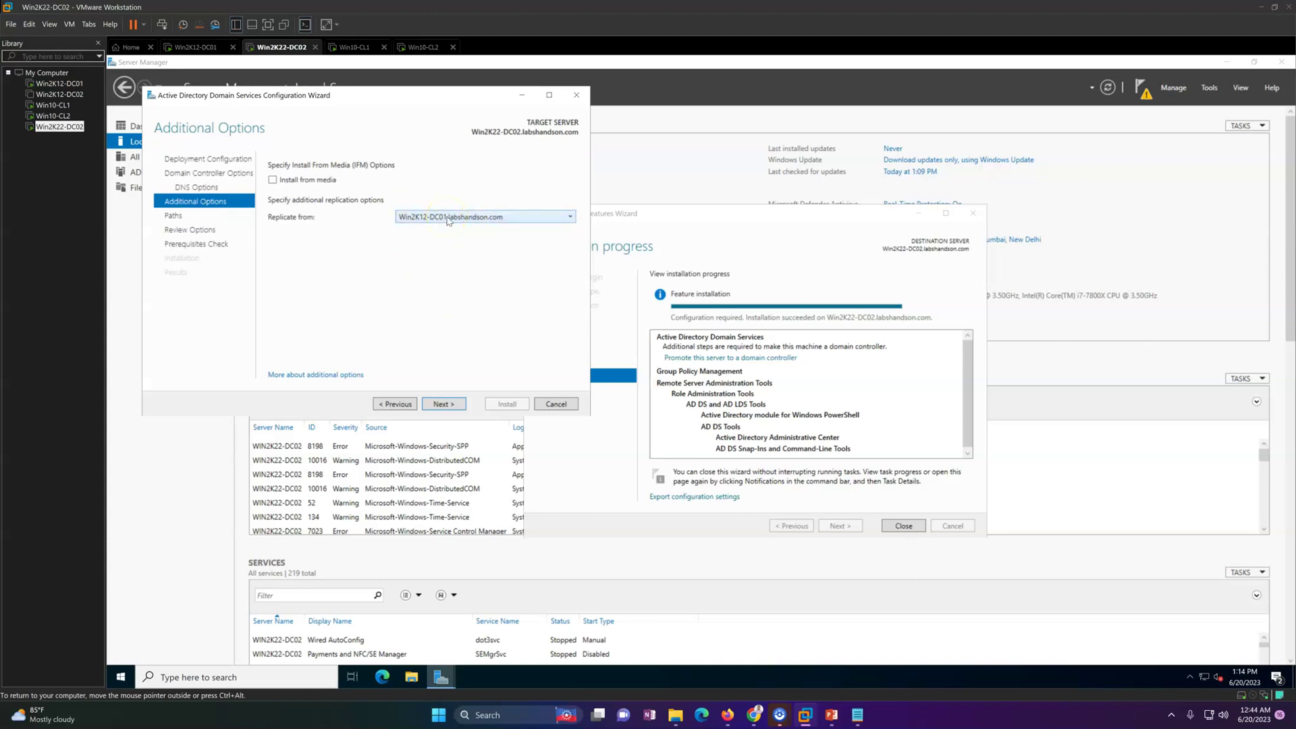
click(440, 404)
click(439, 404)
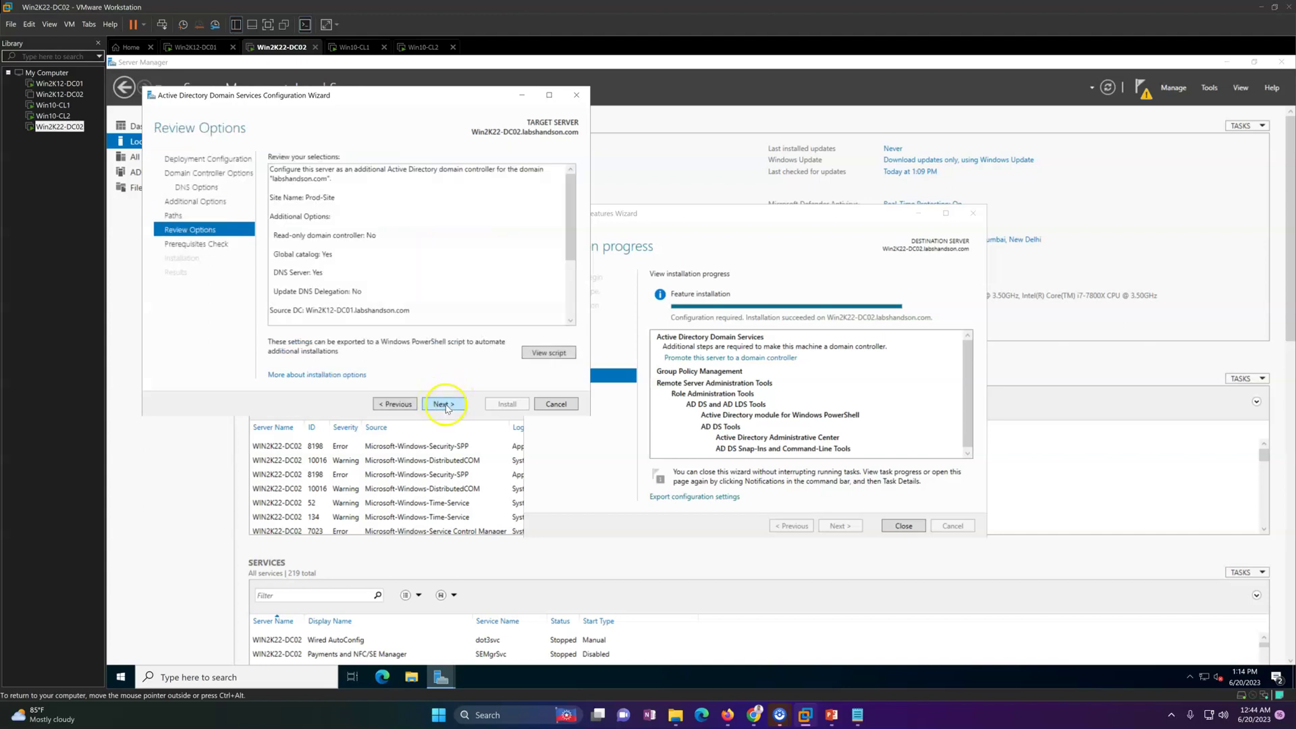
click(440, 404)
Step: Start the domain controller installation and read its warnings
drag(376, 97, 482, 100)
click(621, 412)
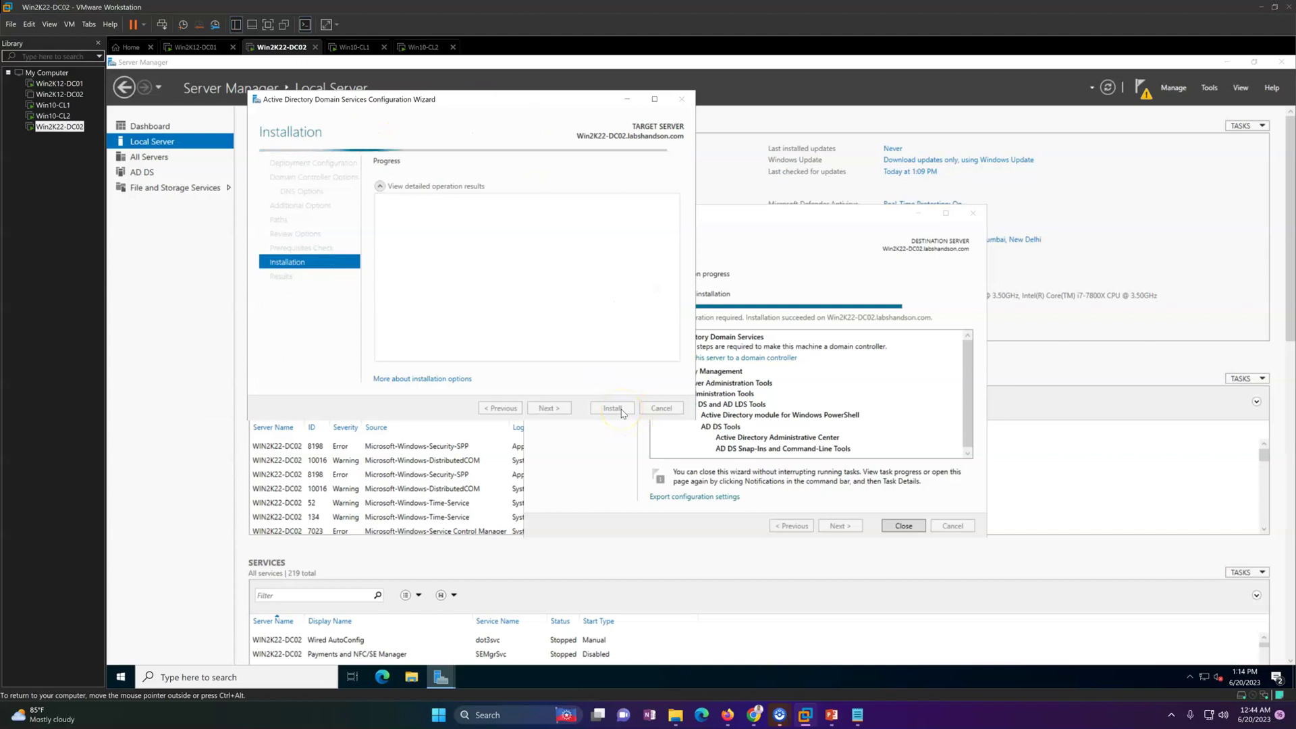
drag(388, 100, 635, 131)
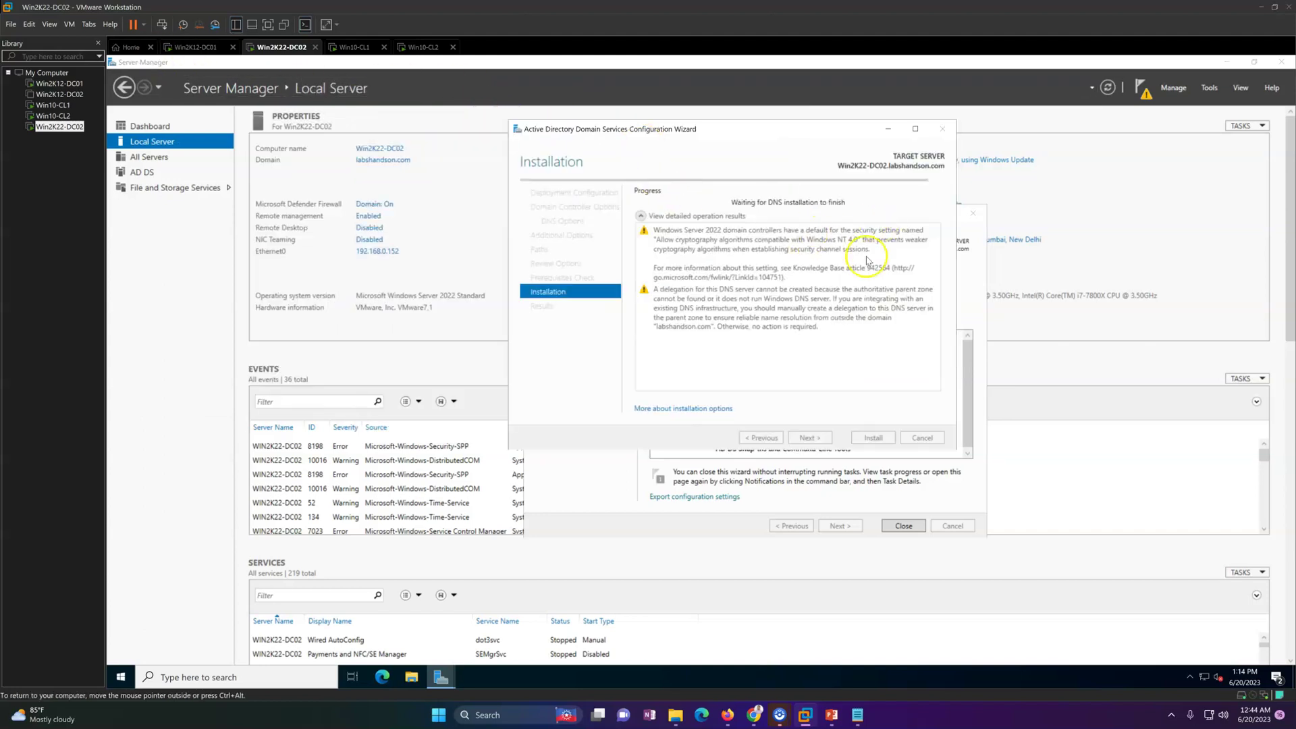
click(199, 46)
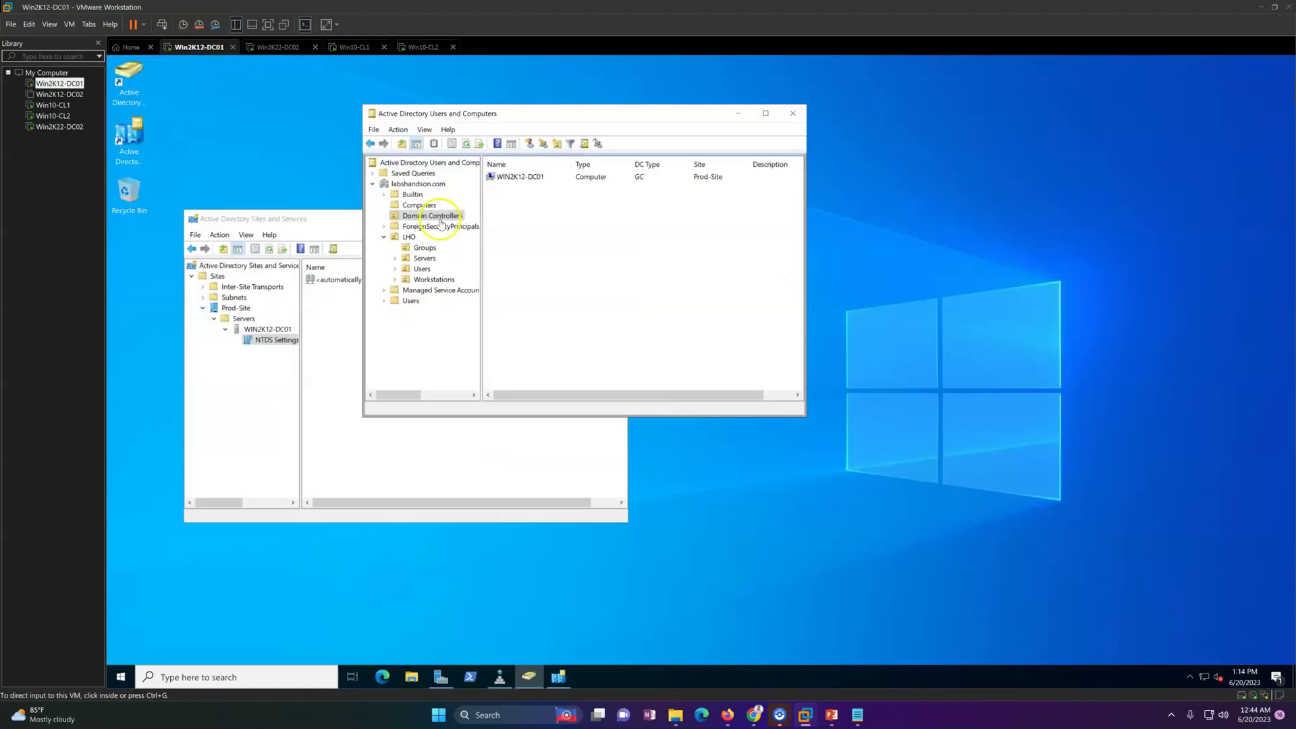
right_click(592, 236)
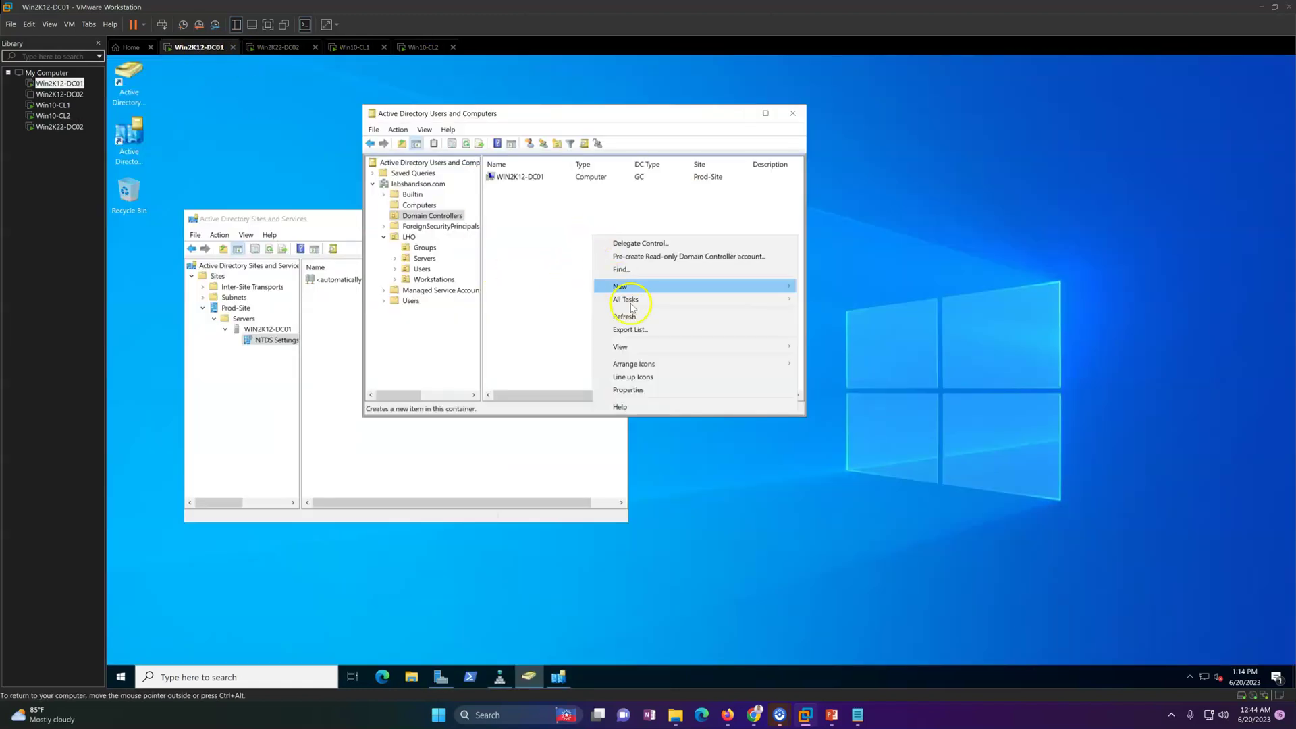
click(629, 317)
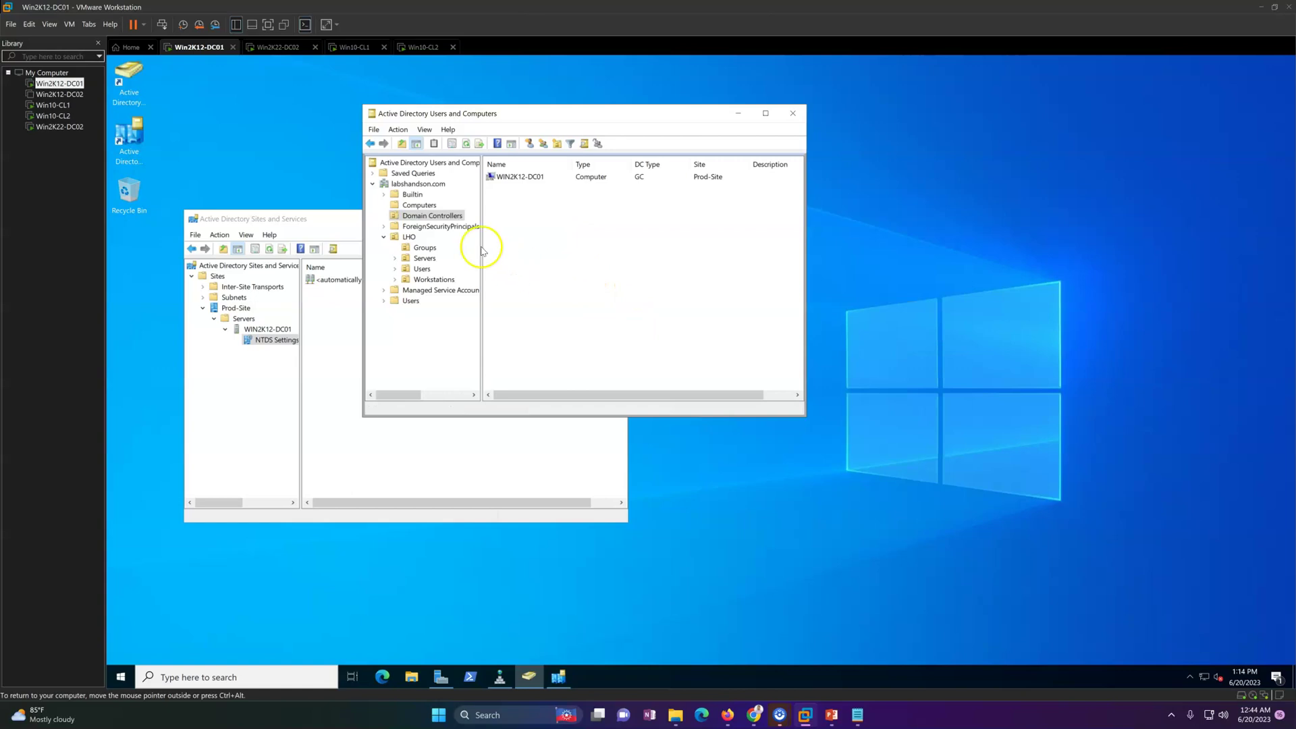
click(419, 205)
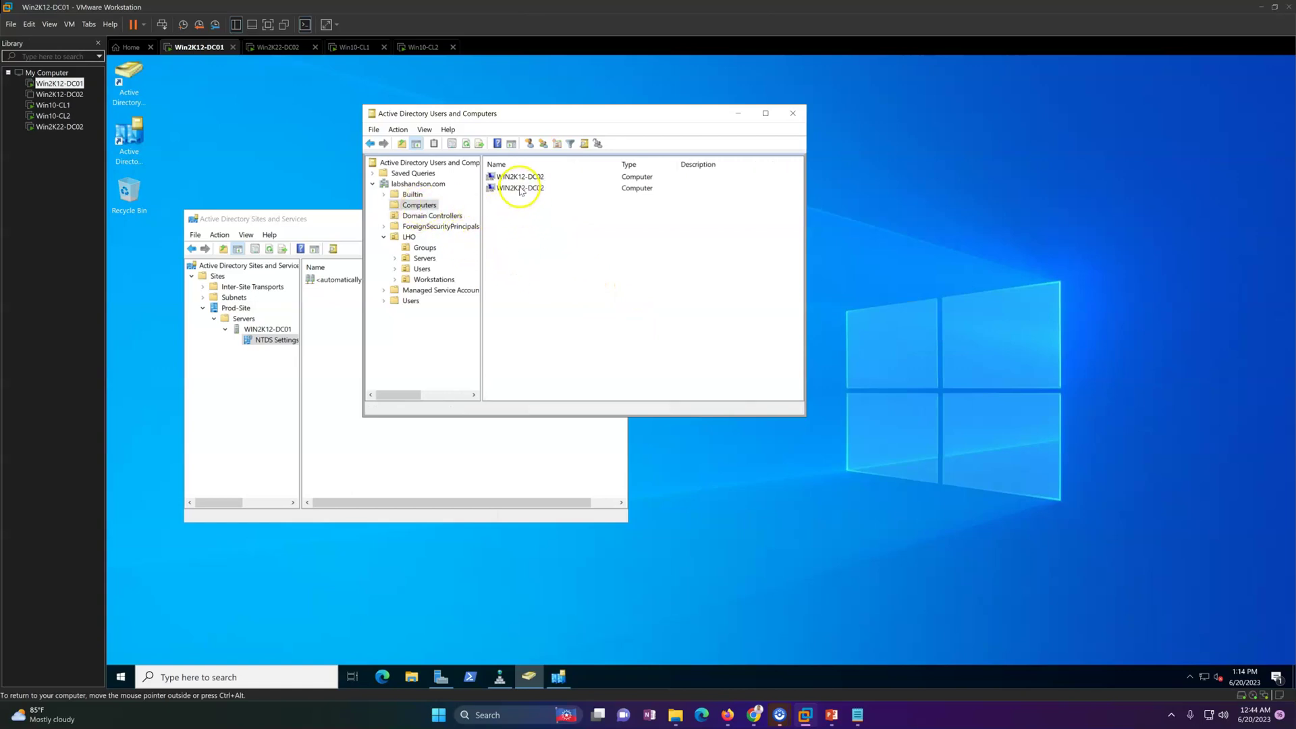
click(432, 215)
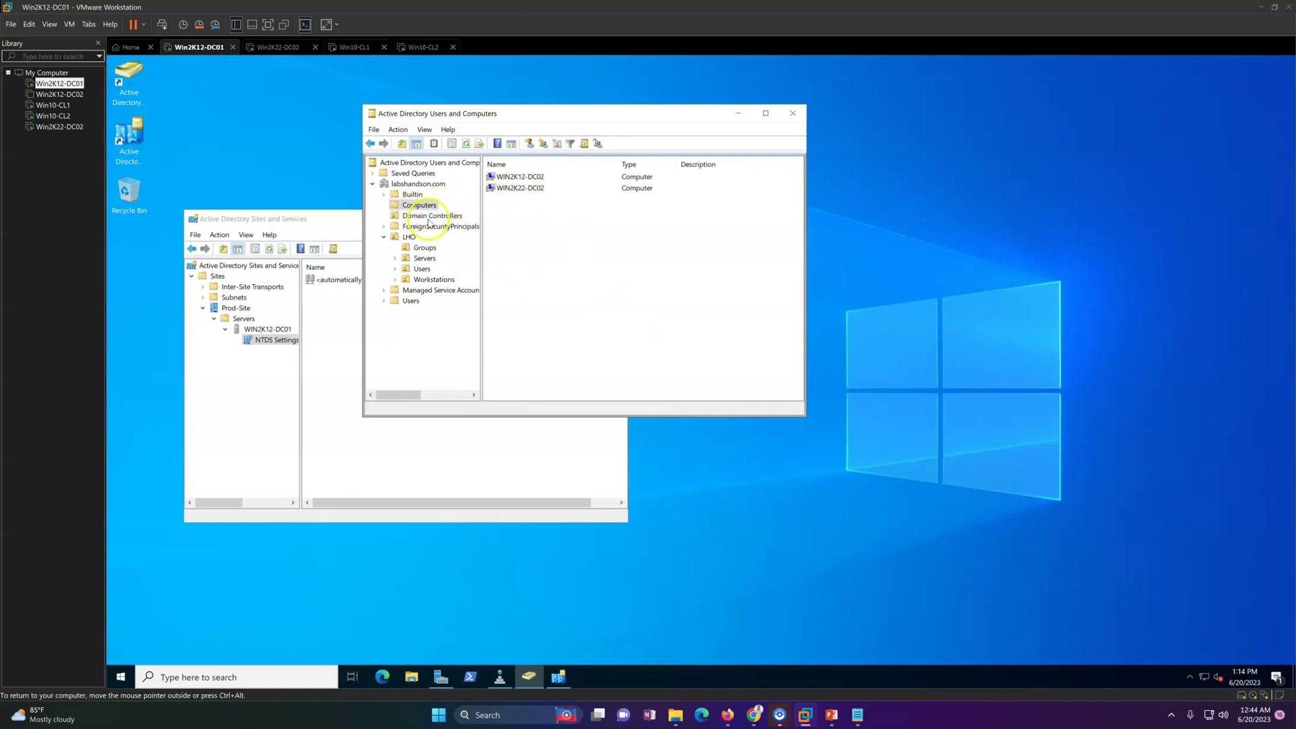
right_click(594, 230)
click(624, 309)
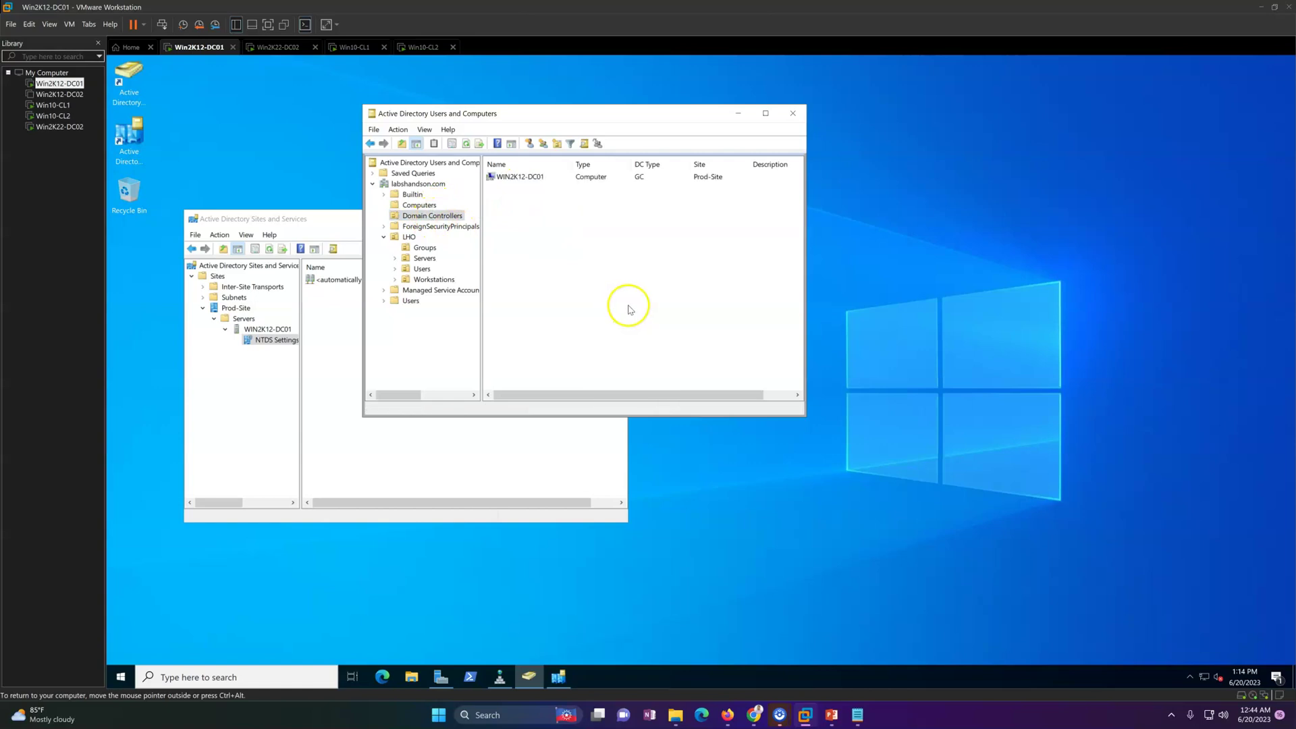
click(272, 47)
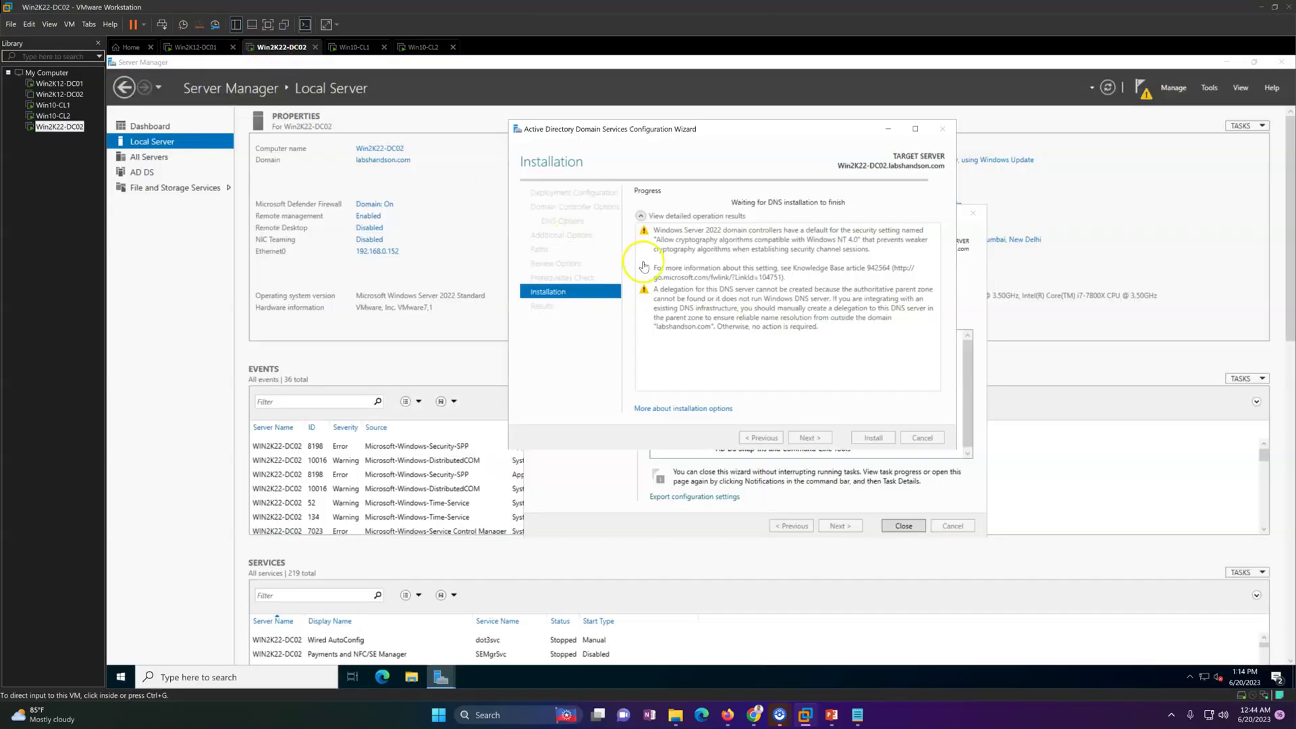
Step: Close the sign-out notice and both finished wizards, then go to Win2K12-DC01
mouse_move(698, 130)
mouse_down()
mouse_move(629, 131)
mouse_move(681, 131)
mouse_up()
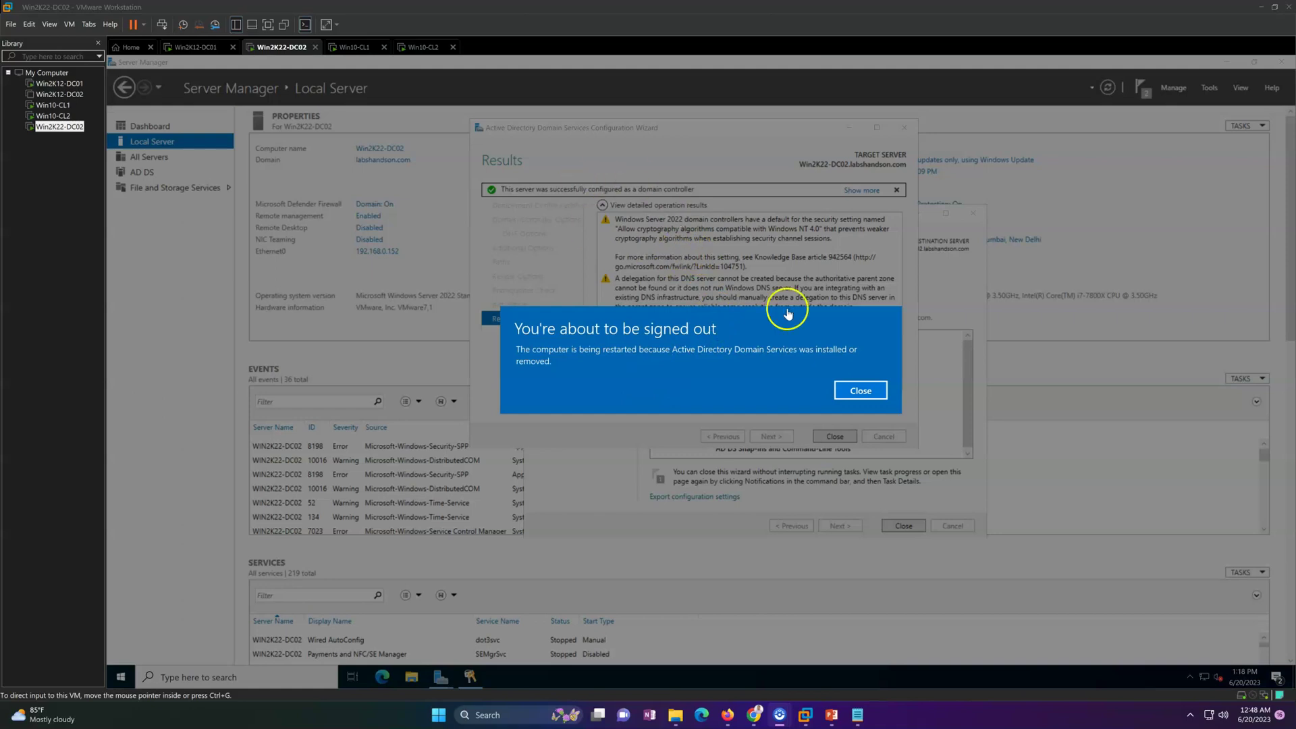
click(861, 391)
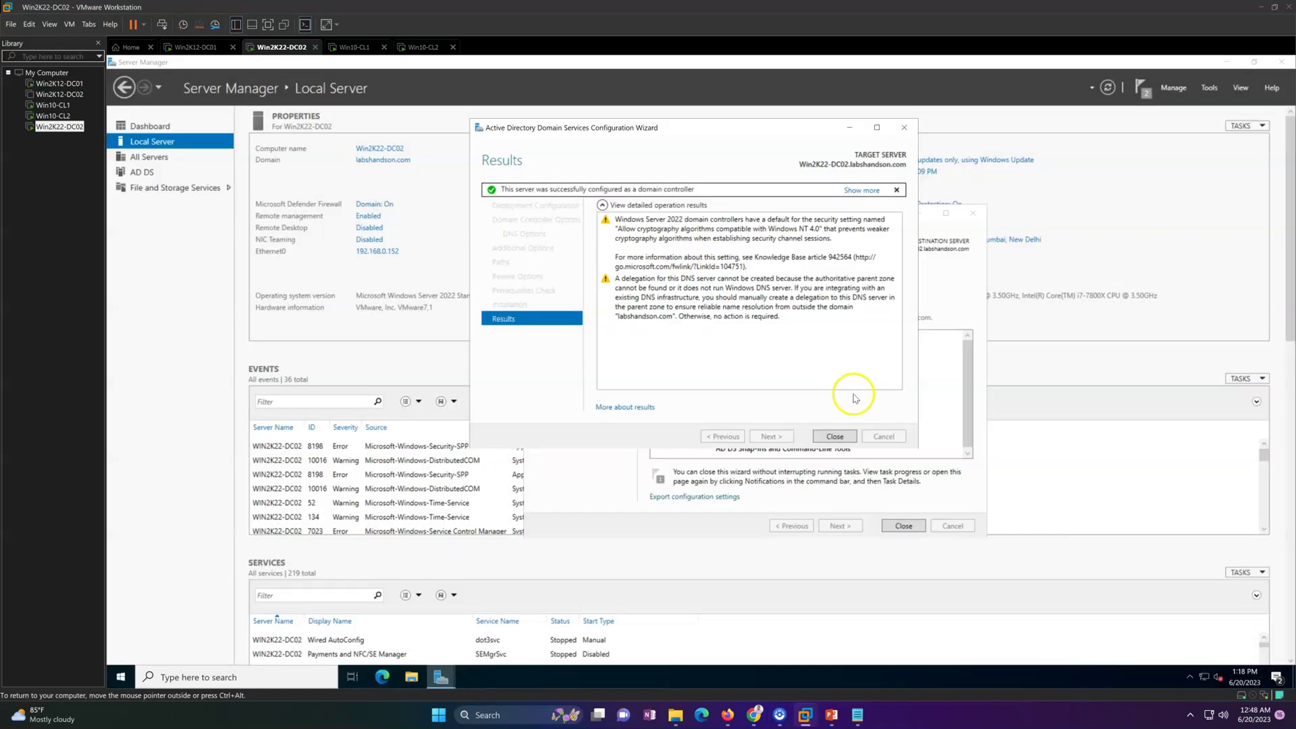
click(839, 440)
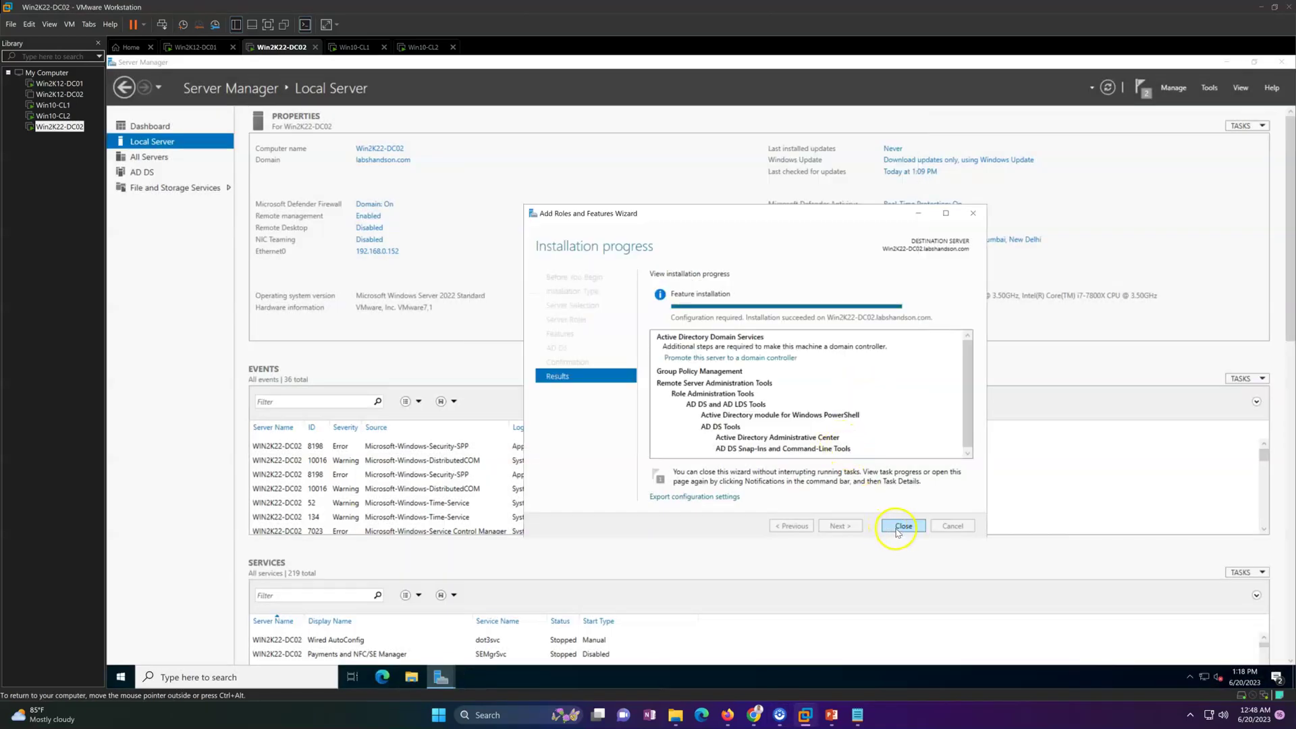
click(902, 526)
click(166, 131)
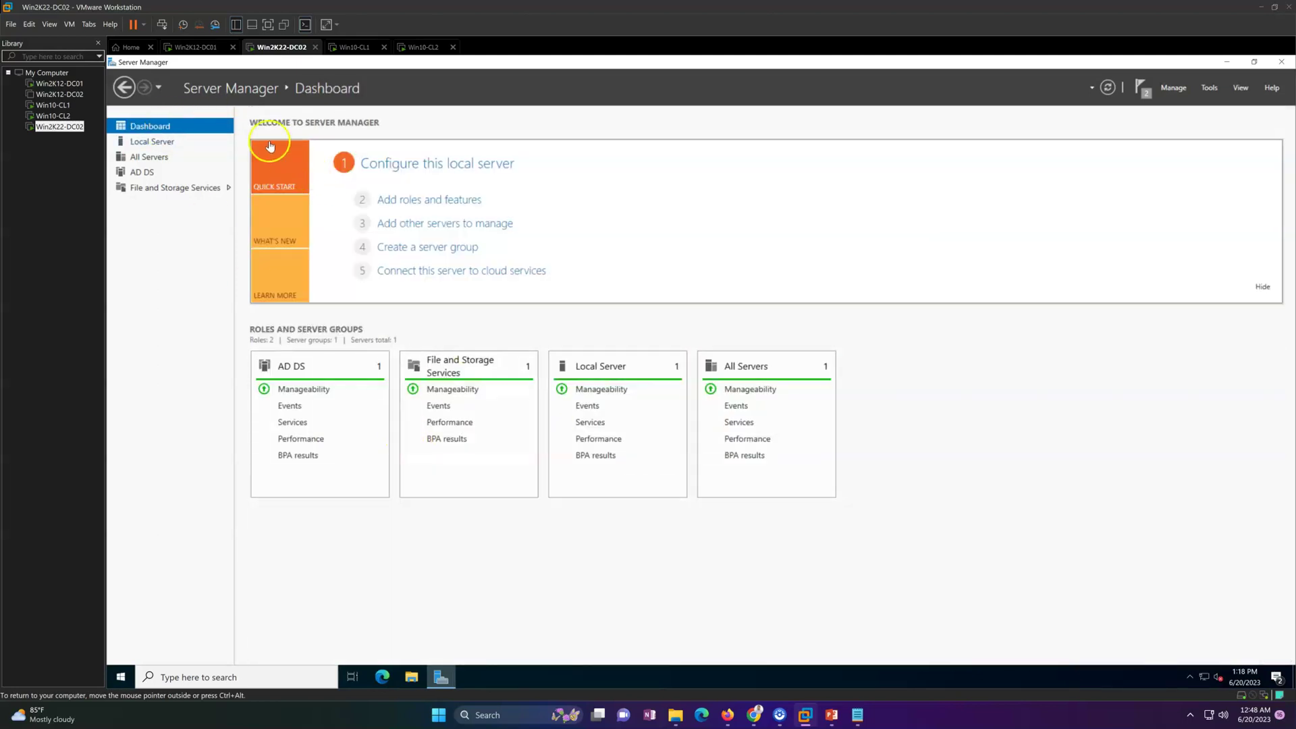
click(200, 48)
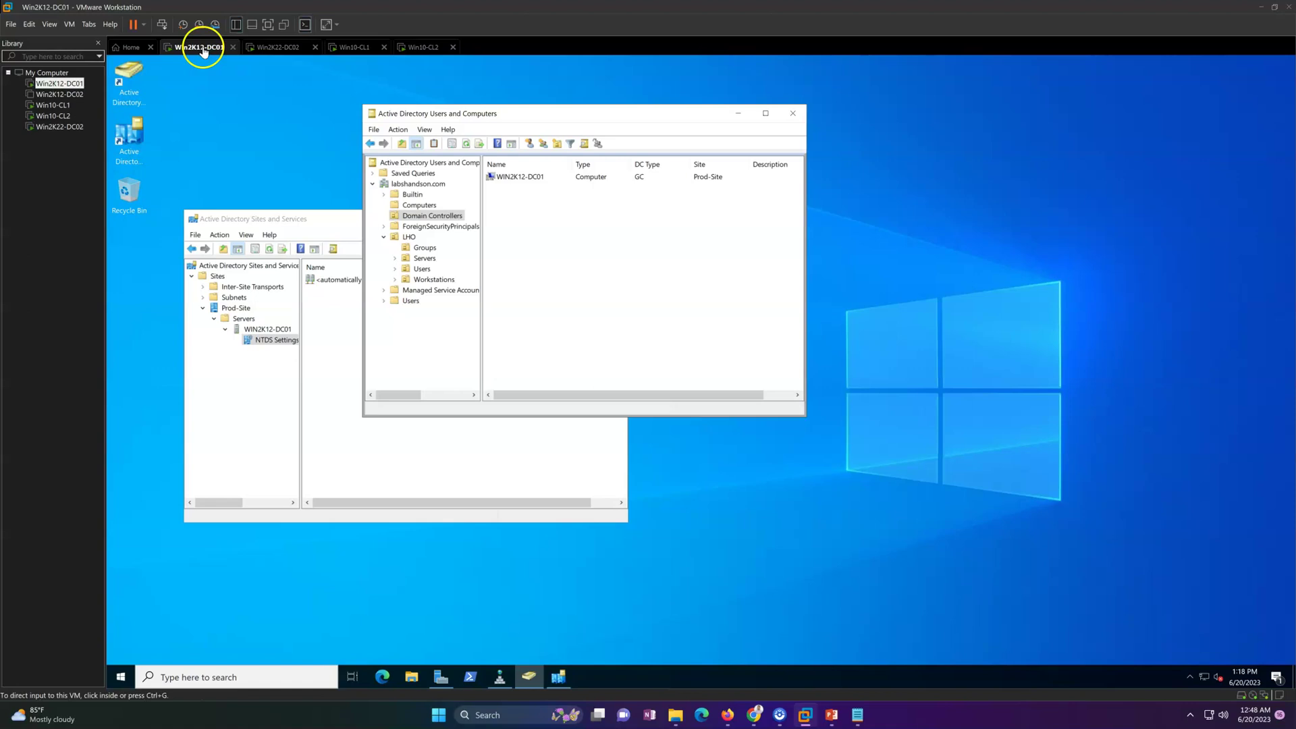
Step: Refresh Domain Controllers and check WIN2K22-DC02's operating system in its properties
right_click(594, 231)
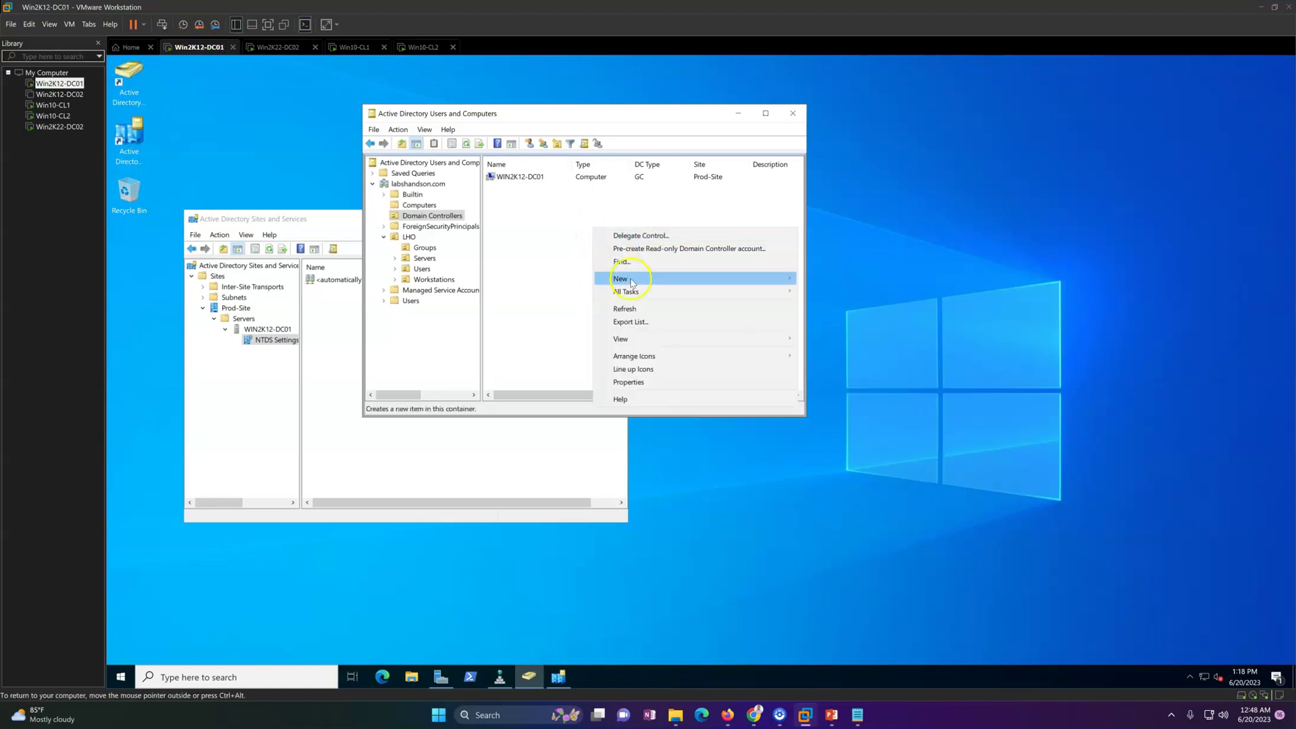
click(638, 310)
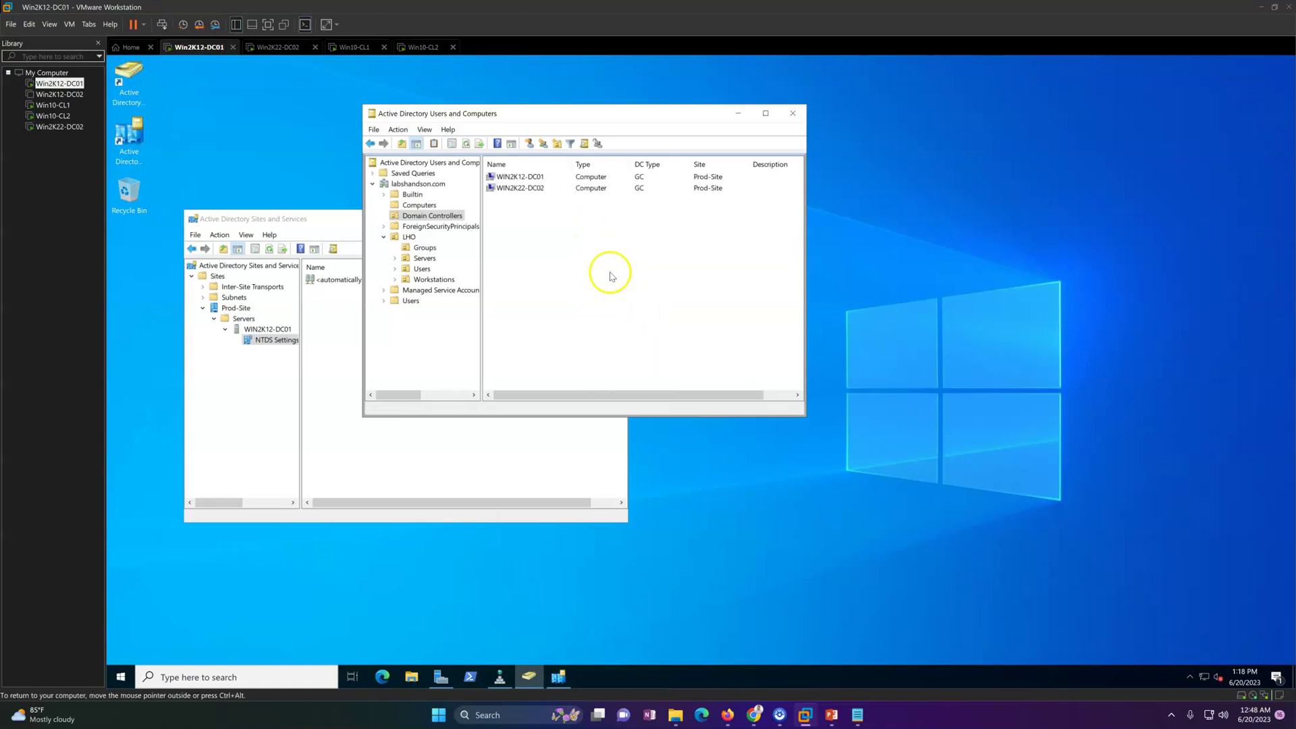
click(540, 193)
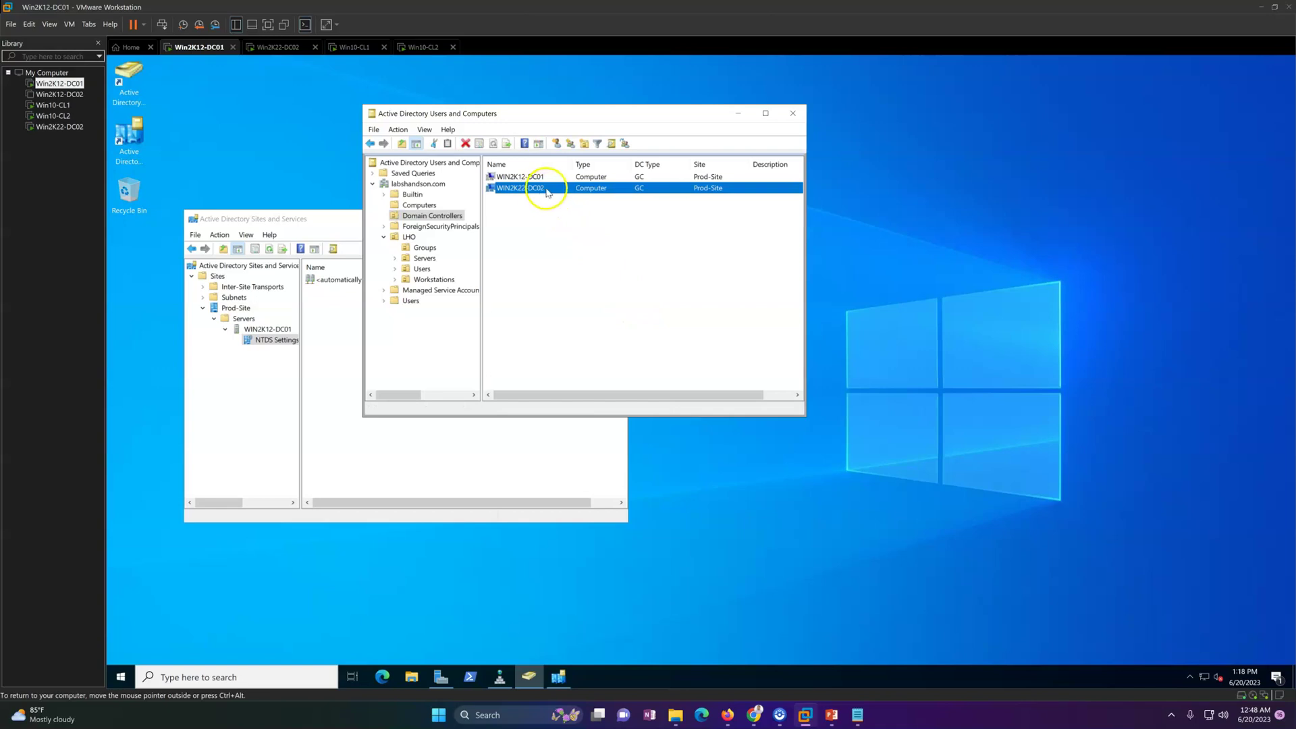
double_click(546, 192)
click(955, 253)
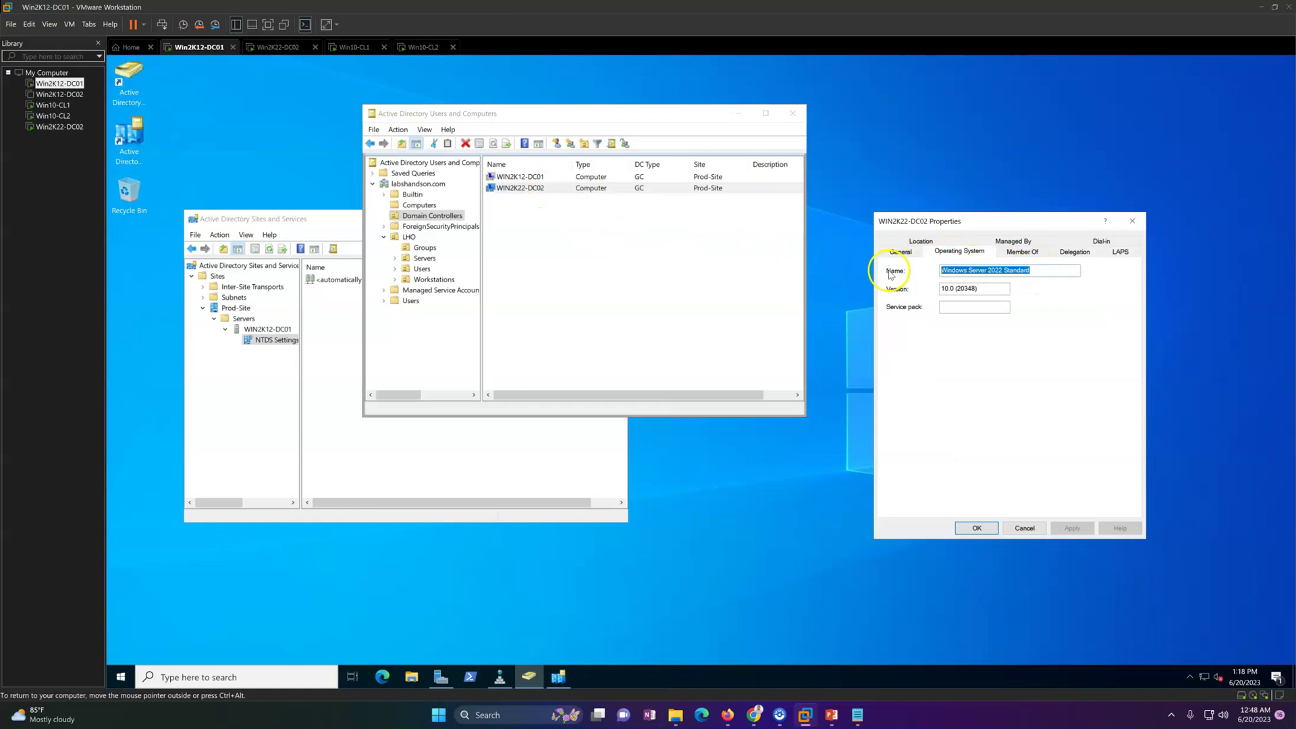
click(1133, 221)
click(642, 264)
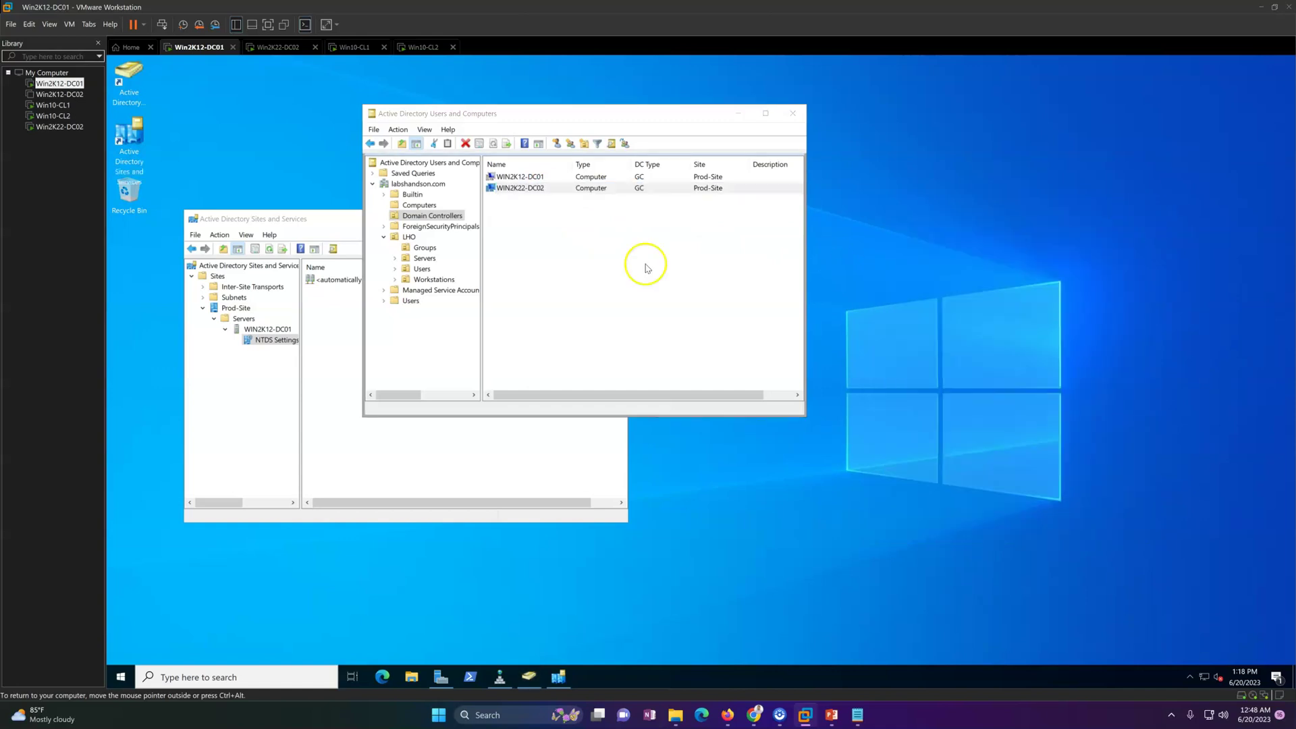
Step: Refresh the Computers container, confirming only WIN2K12-DC02 remains there
click(280, 47)
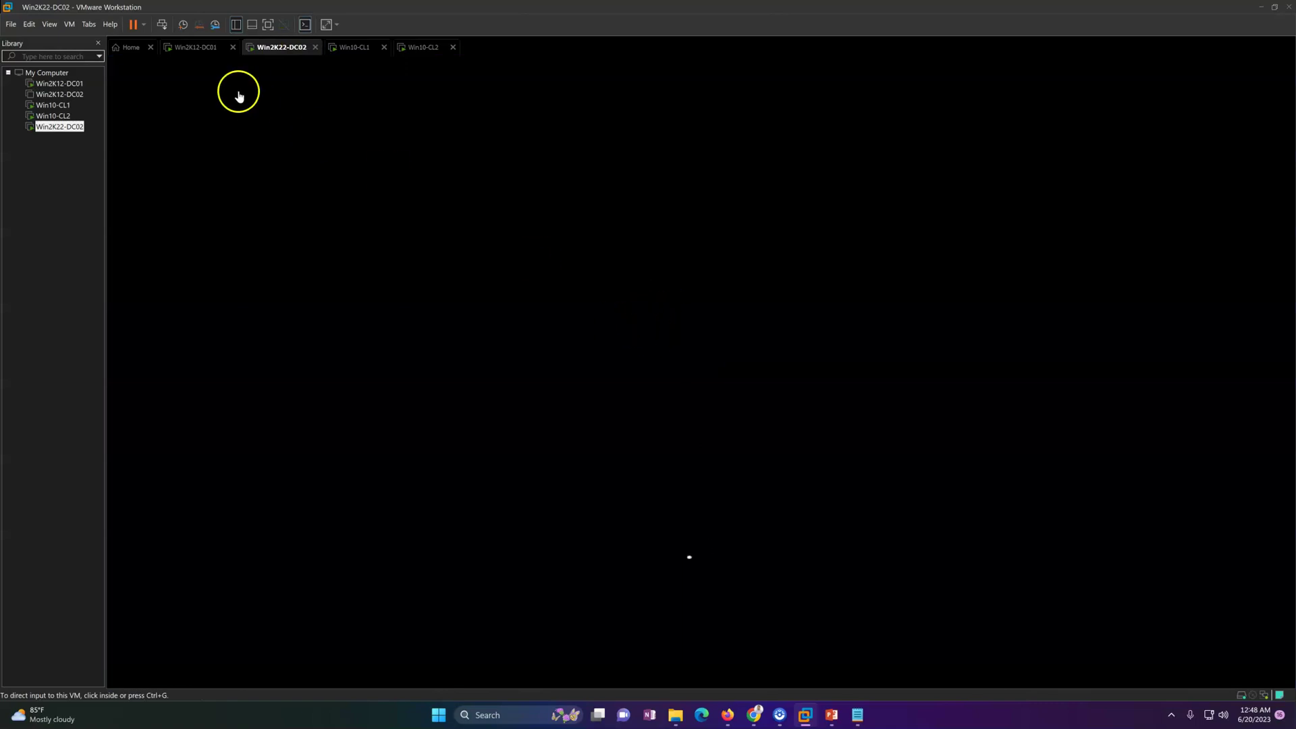
click(196, 47)
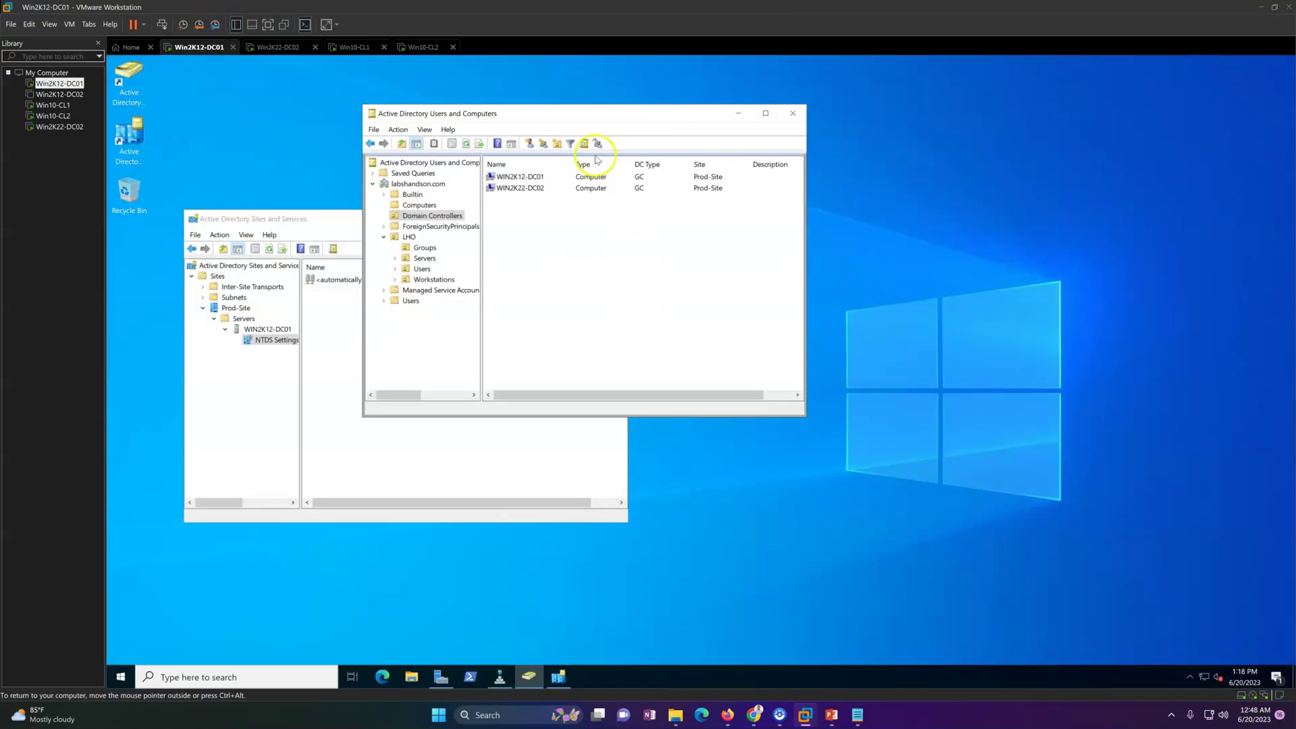
drag(597, 120, 798, 131)
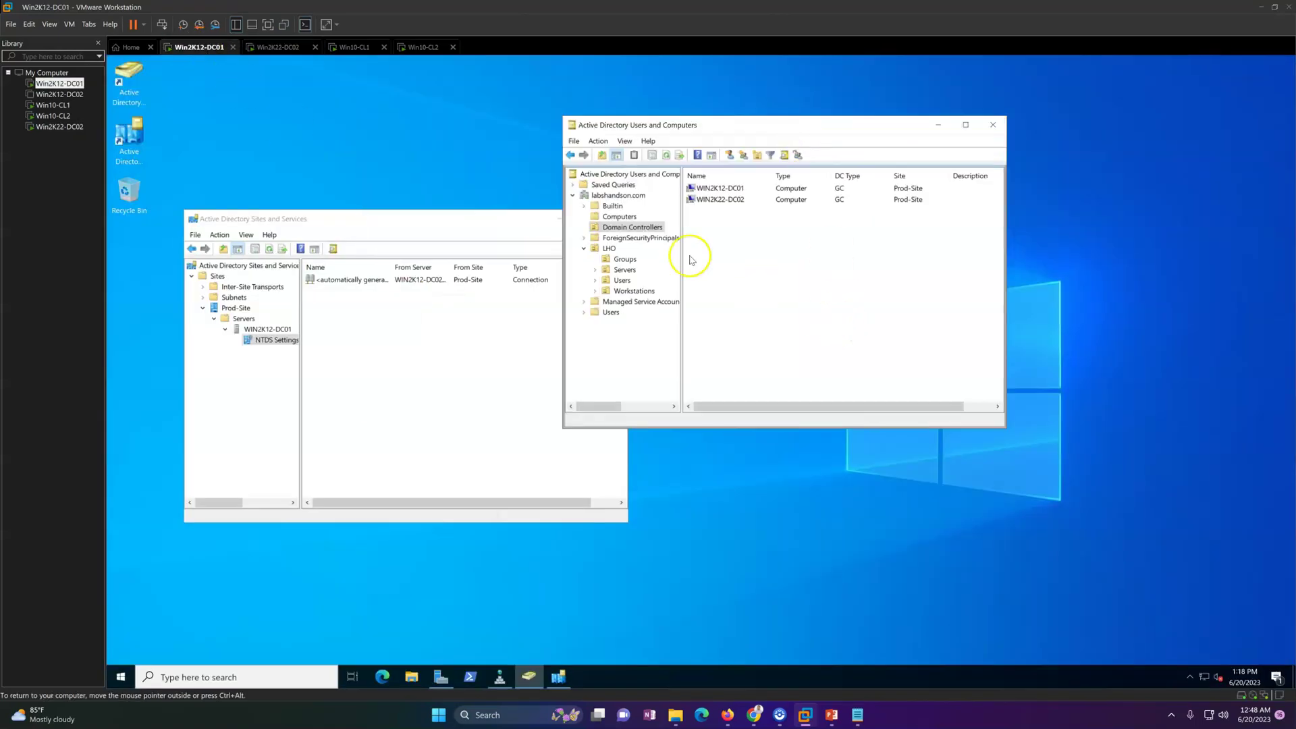
click(619, 216)
right_click(774, 268)
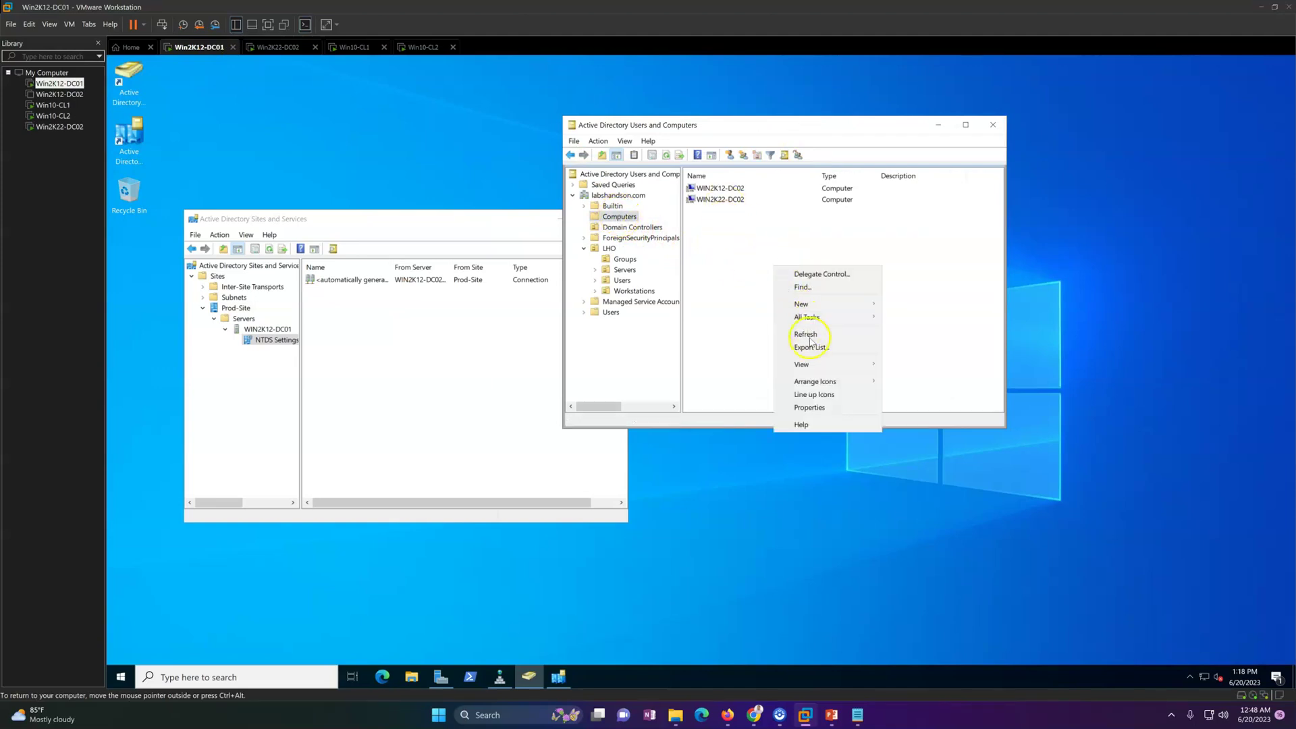
click(810, 333)
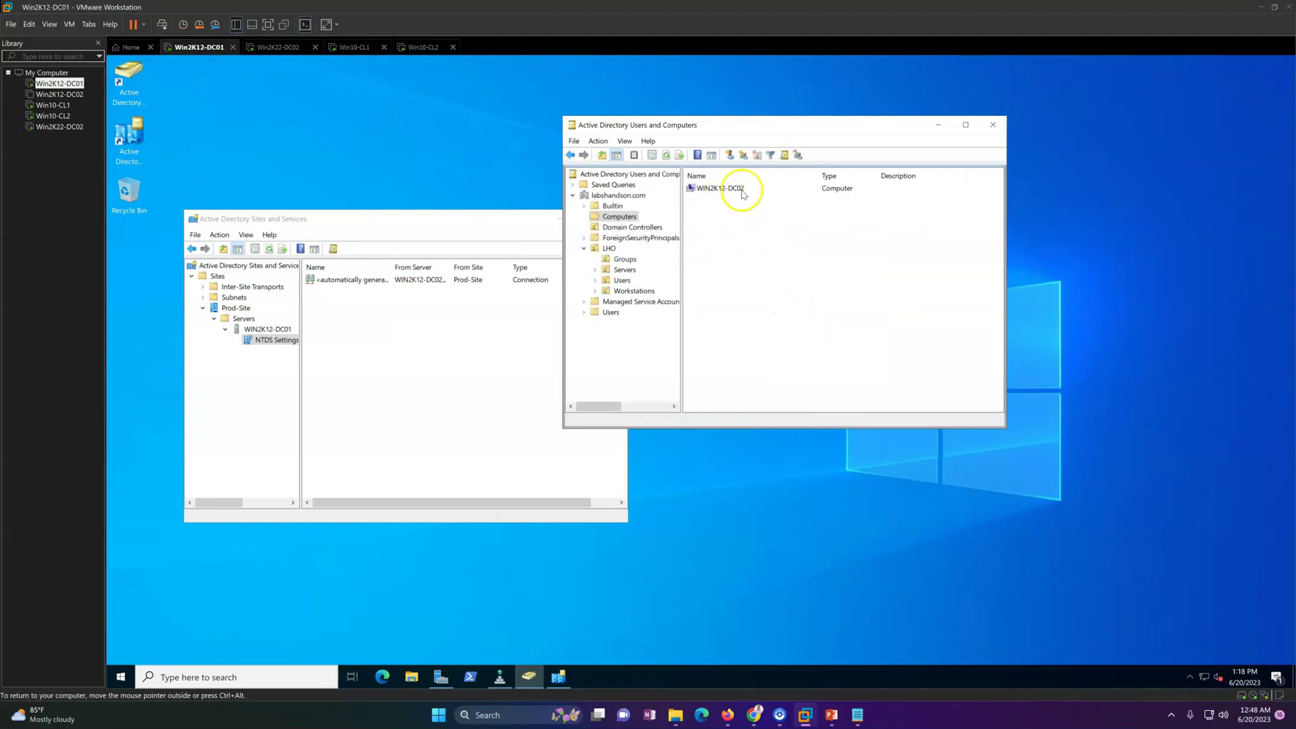
click(729, 193)
click(742, 248)
click(273, 48)
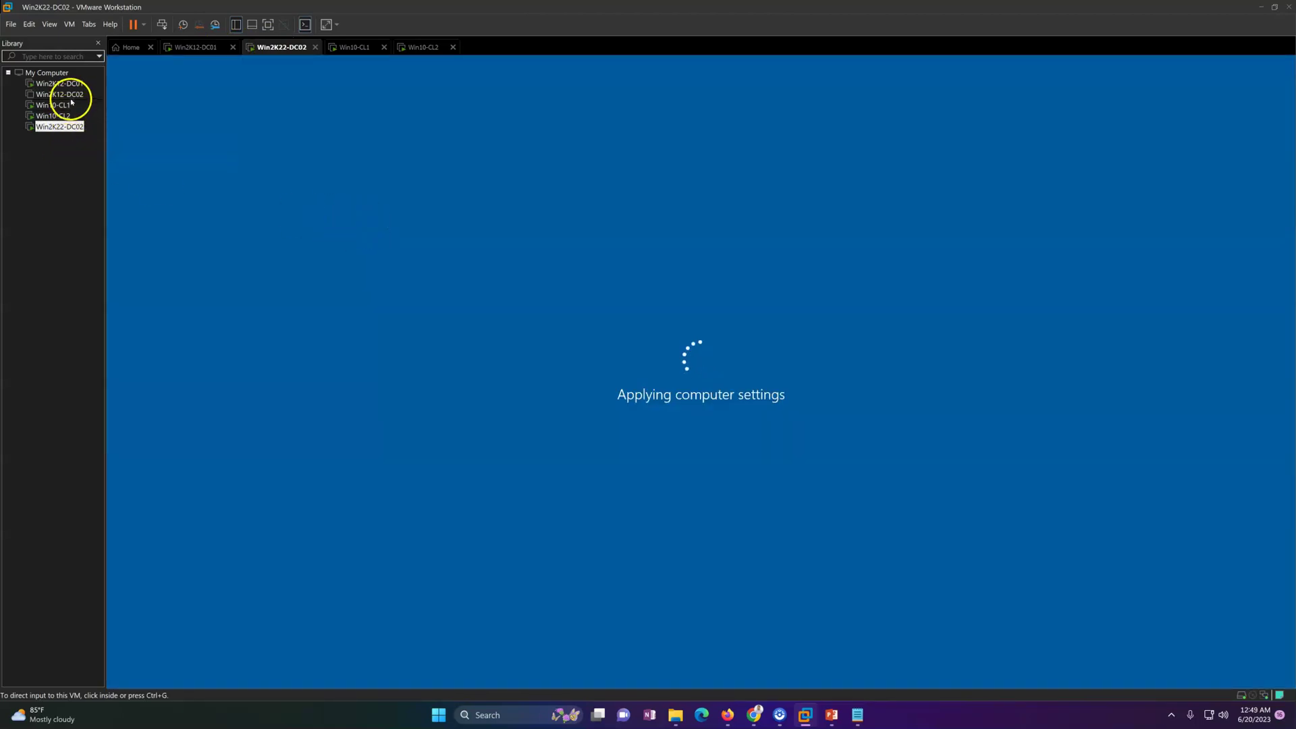
click(205, 46)
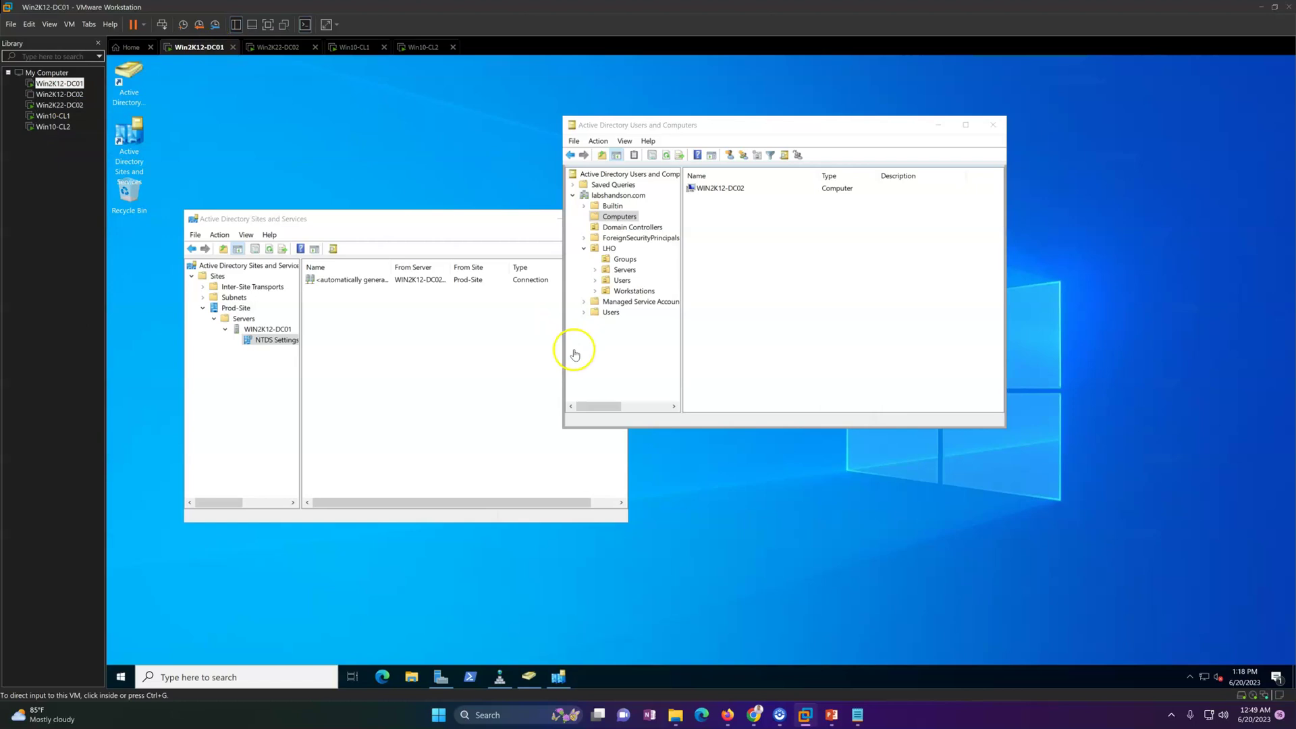
Step: Refresh the NTDS Settings connections and the Prod-Site site
right_click(415, 355)
click(445, 423)
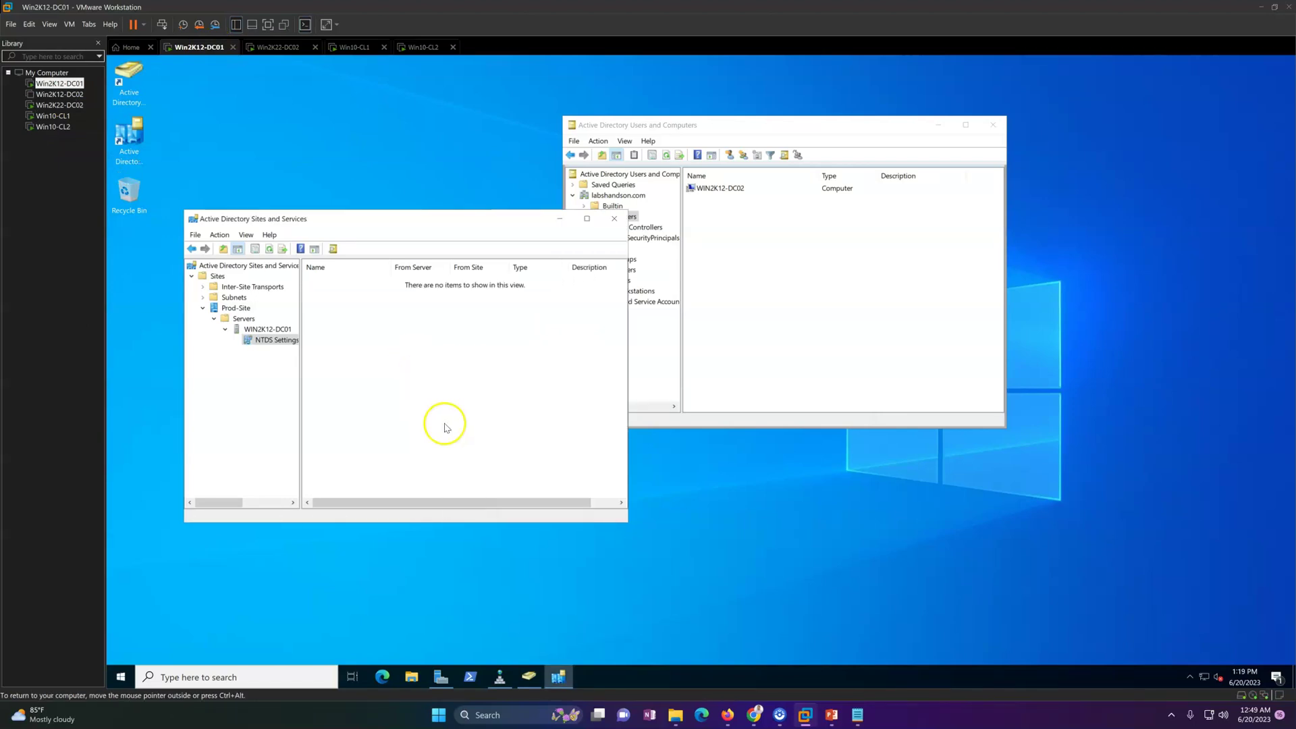
click(233, 308)
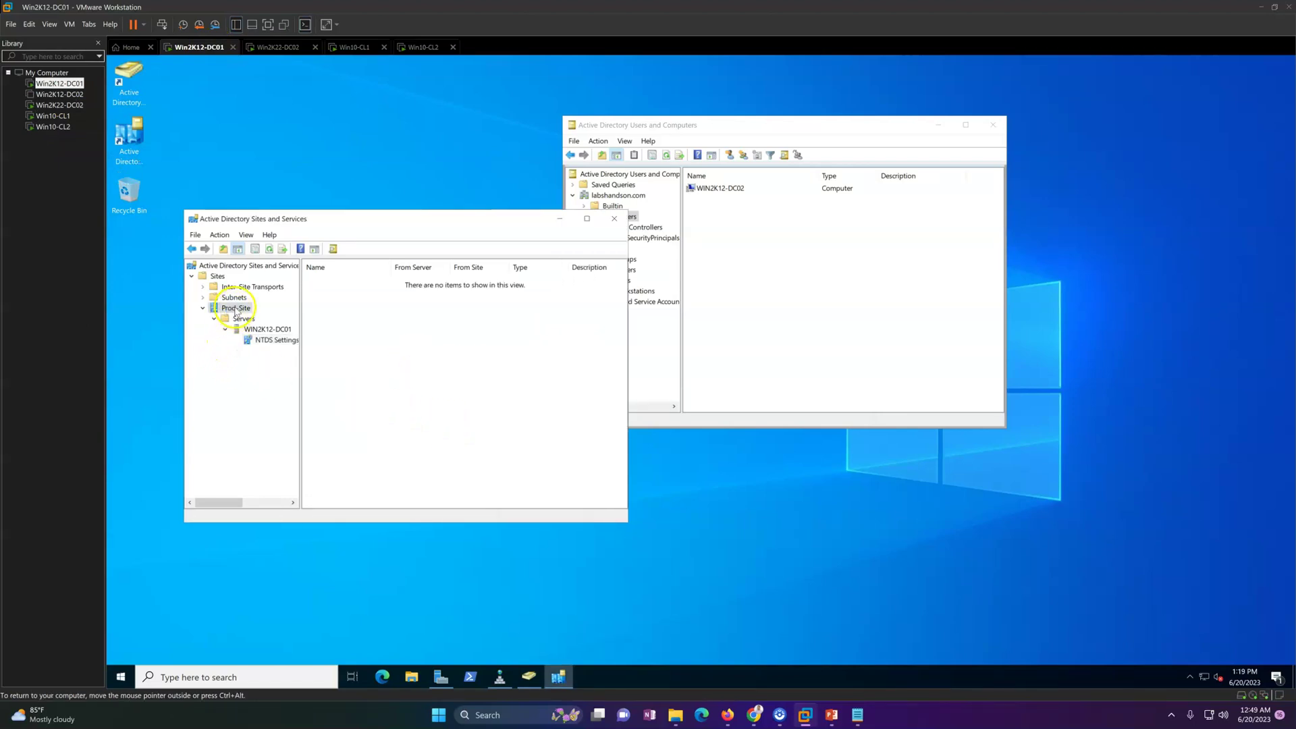
right_click(235, 309)
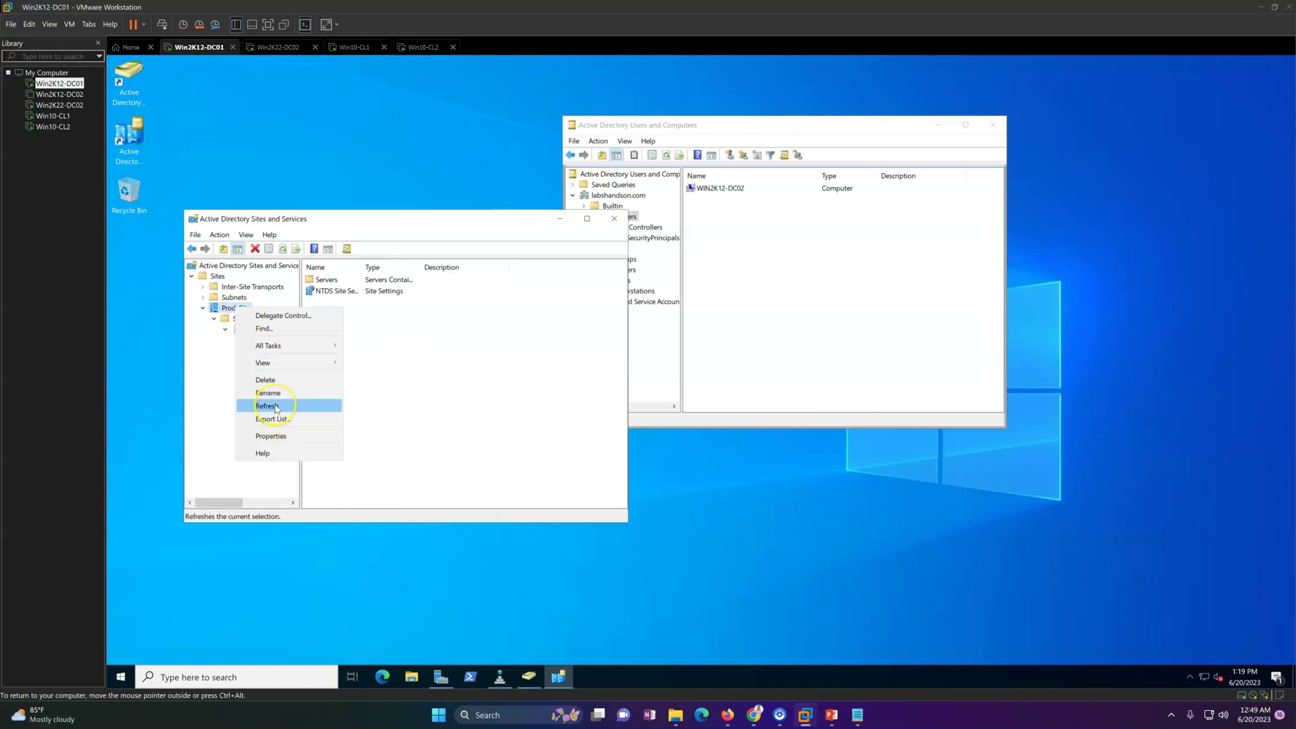
click(276, 407)
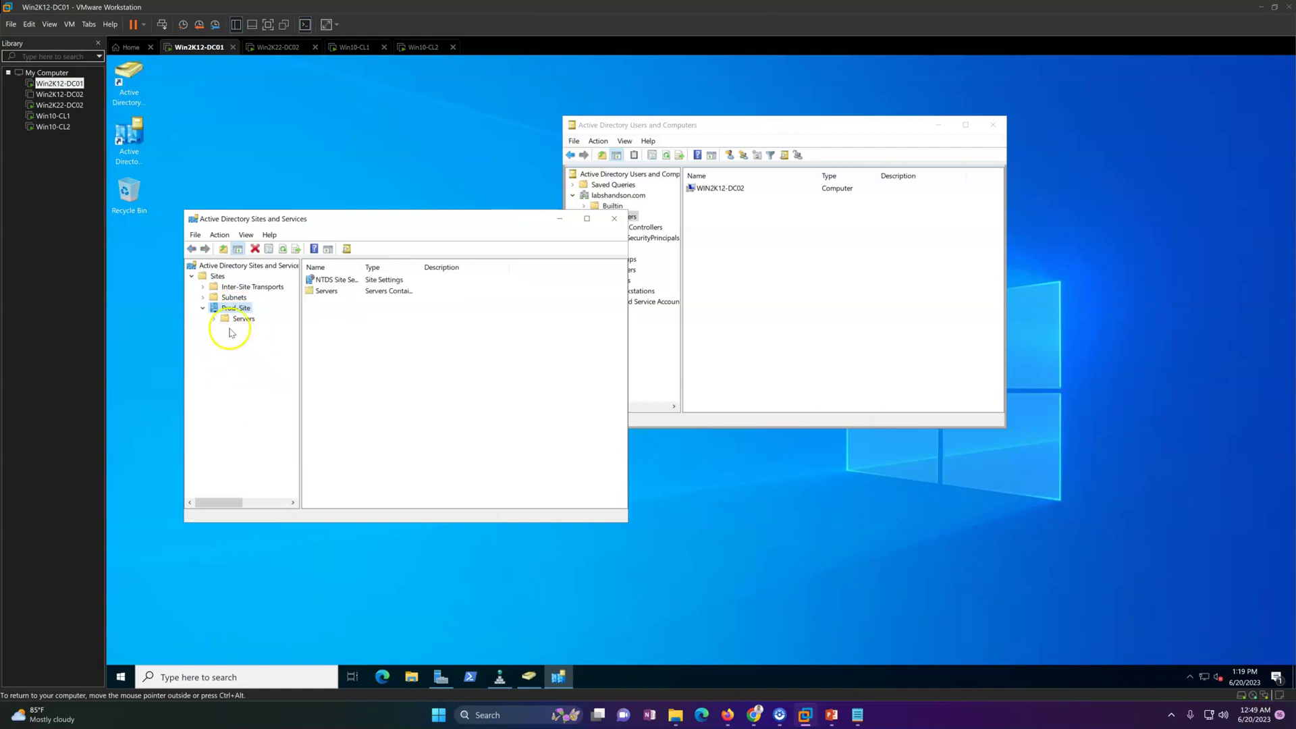
Step: Expand Prod-Site's Servers to show WIN2K22-DC02 and its NTDS Settings, then switch to DC02
click(215, 320)
click(269, 330)
drag(302, 337, 357, 339)
click(269, 340)
double_click(269, 343)
click(277, 354)
click(434, 363)
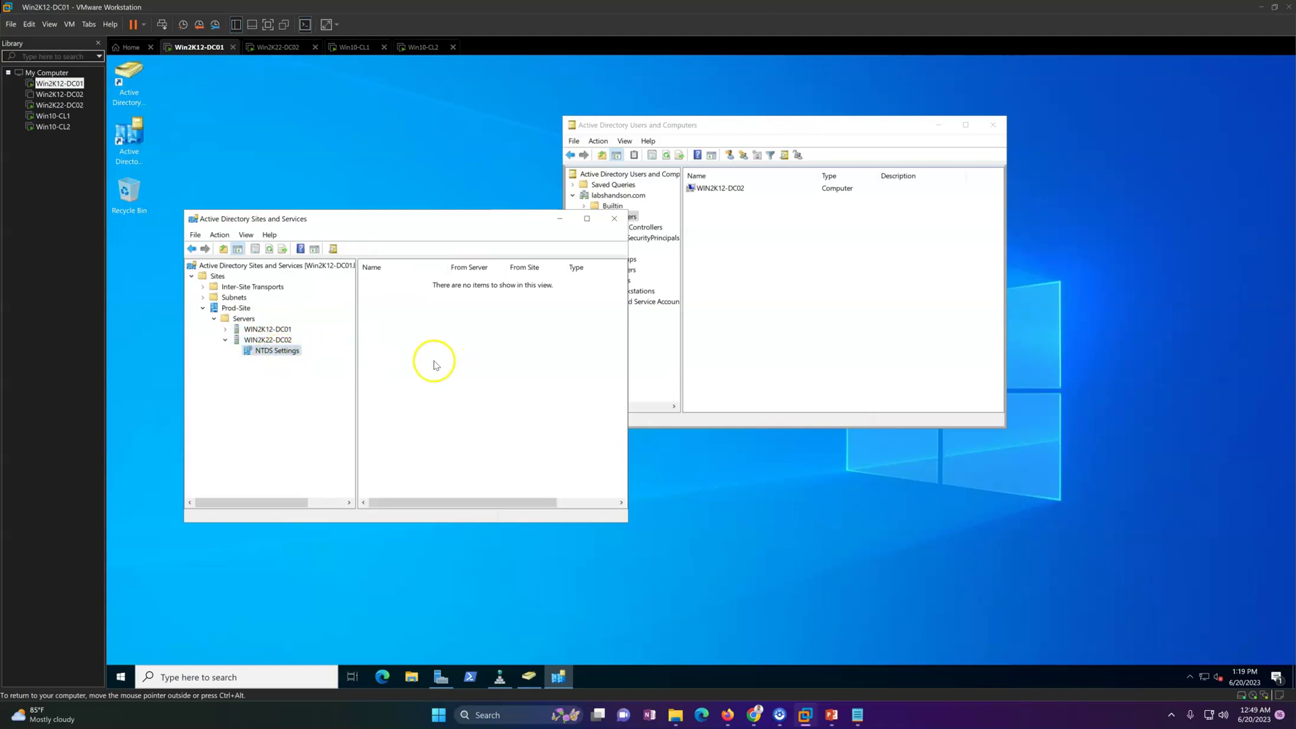
click(756, 314)
click(274, 47)
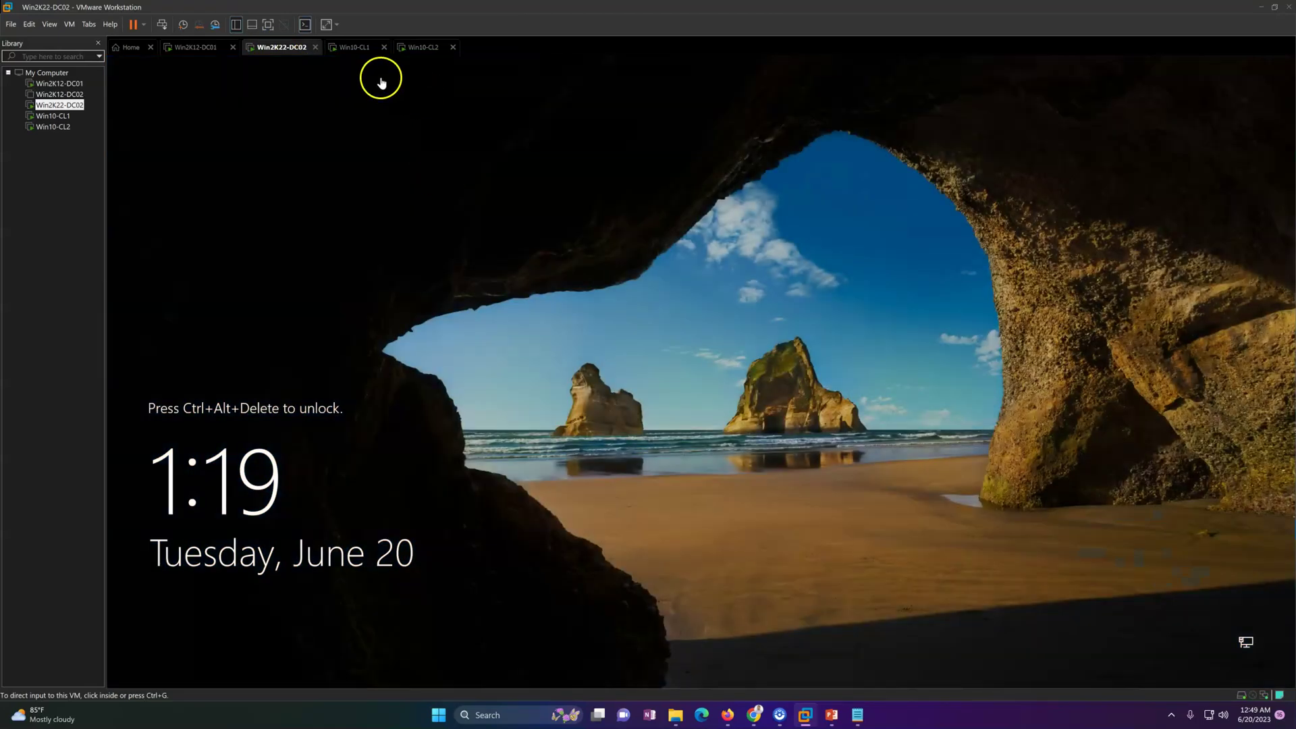
Step: Unlock Win2K22-DC02 and sign in with the domain administrator password
click(162, 25)
click(541, 338)
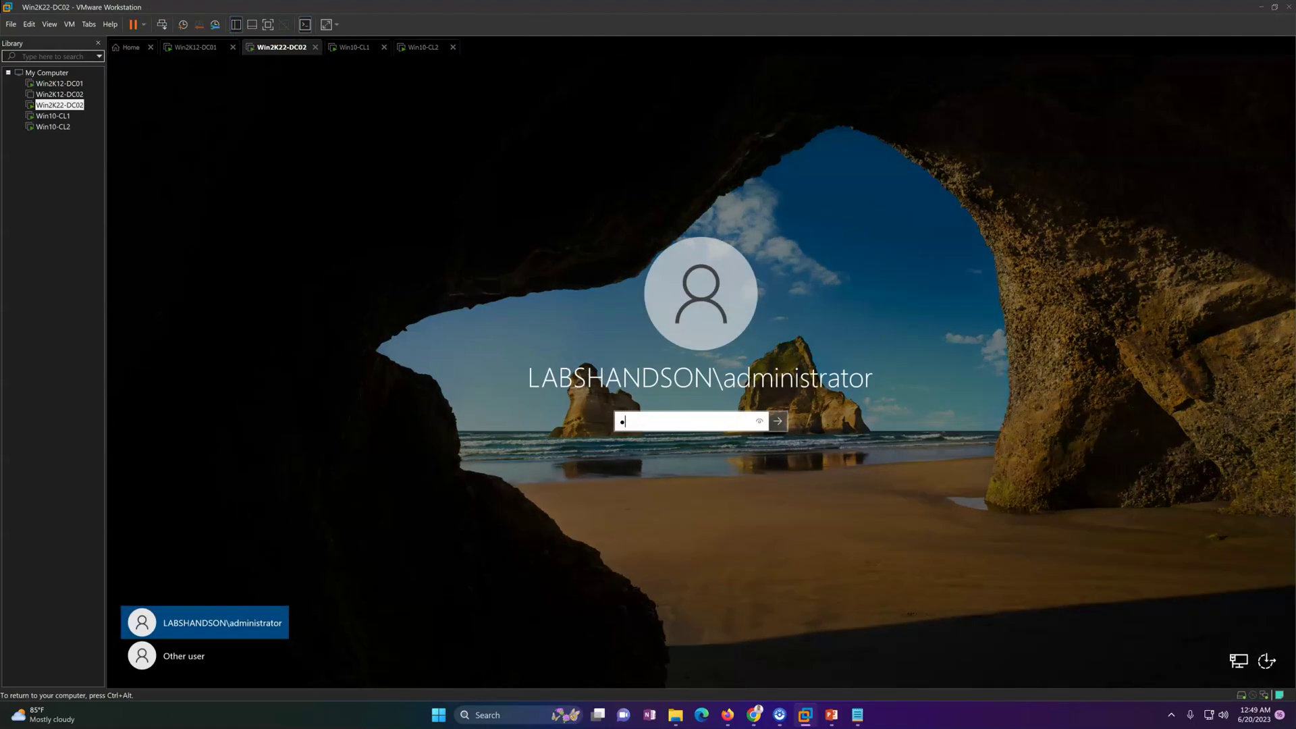
key(Return)
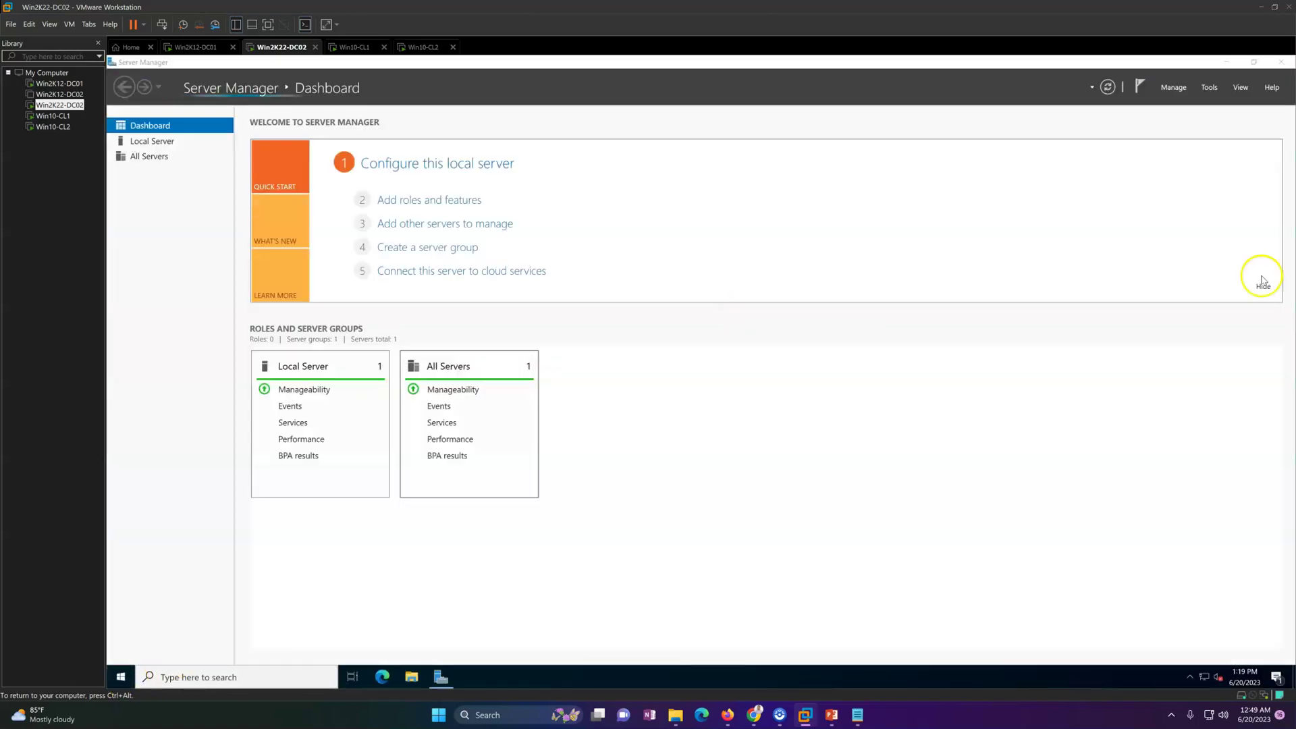
Step: Hide the welcome tile and launch DNS Manager from Tools
click(1265, 287)
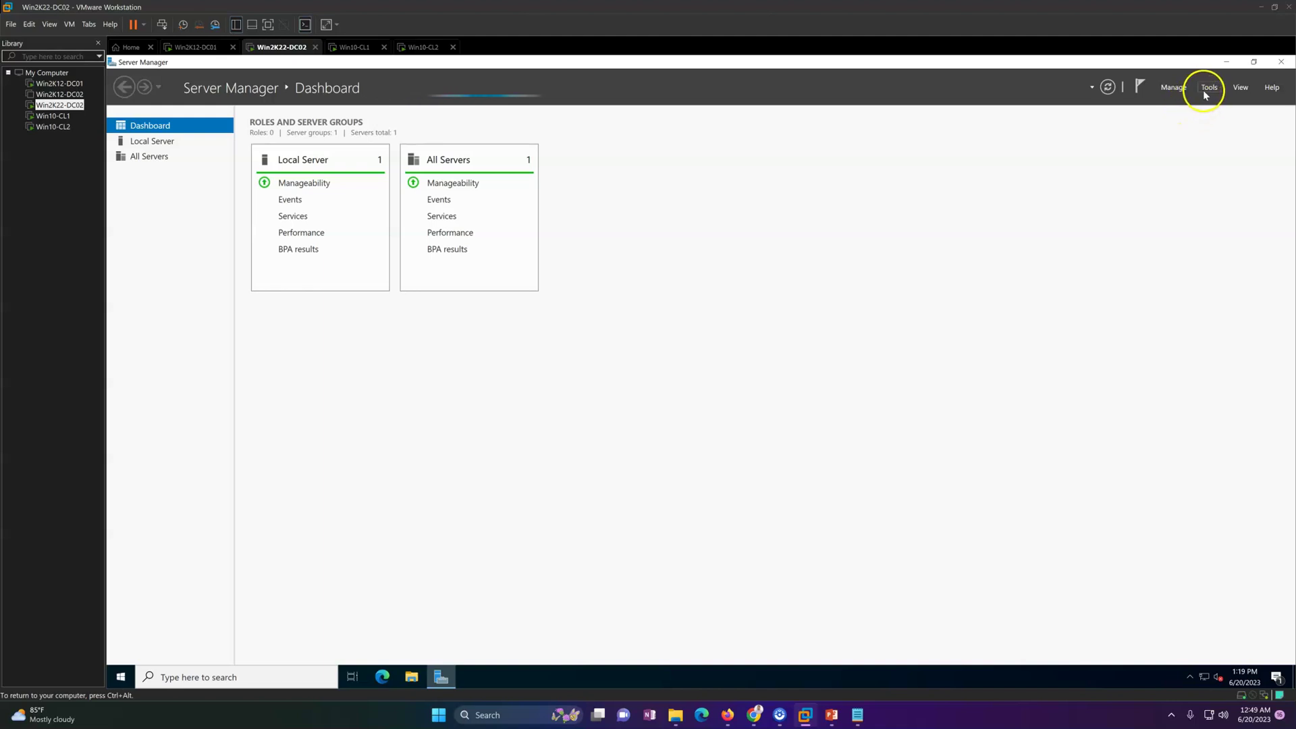
click(1209, 87)
click(1140, 232)
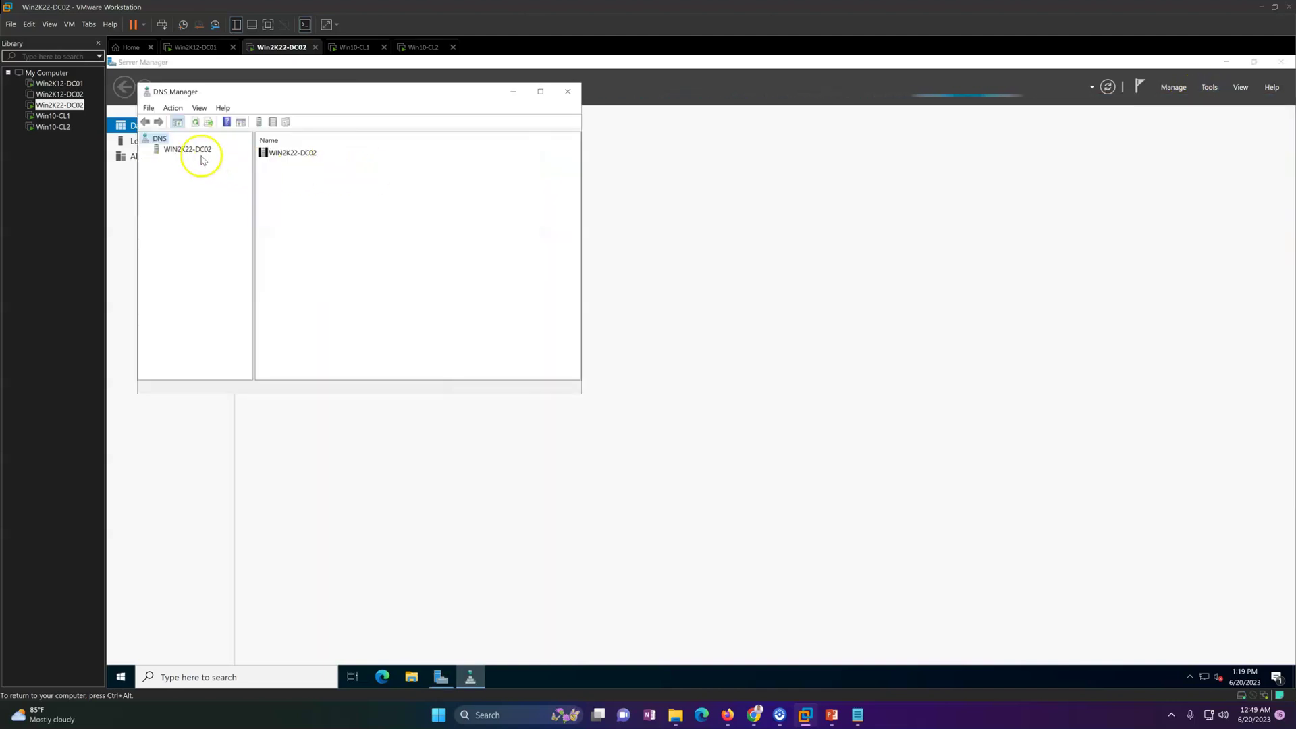
Step: Expand WIN2K22-DC02 and Forward Lookup Zones to show the labshandson.com zone
double_click(186, 149)
double_click(193, 160)
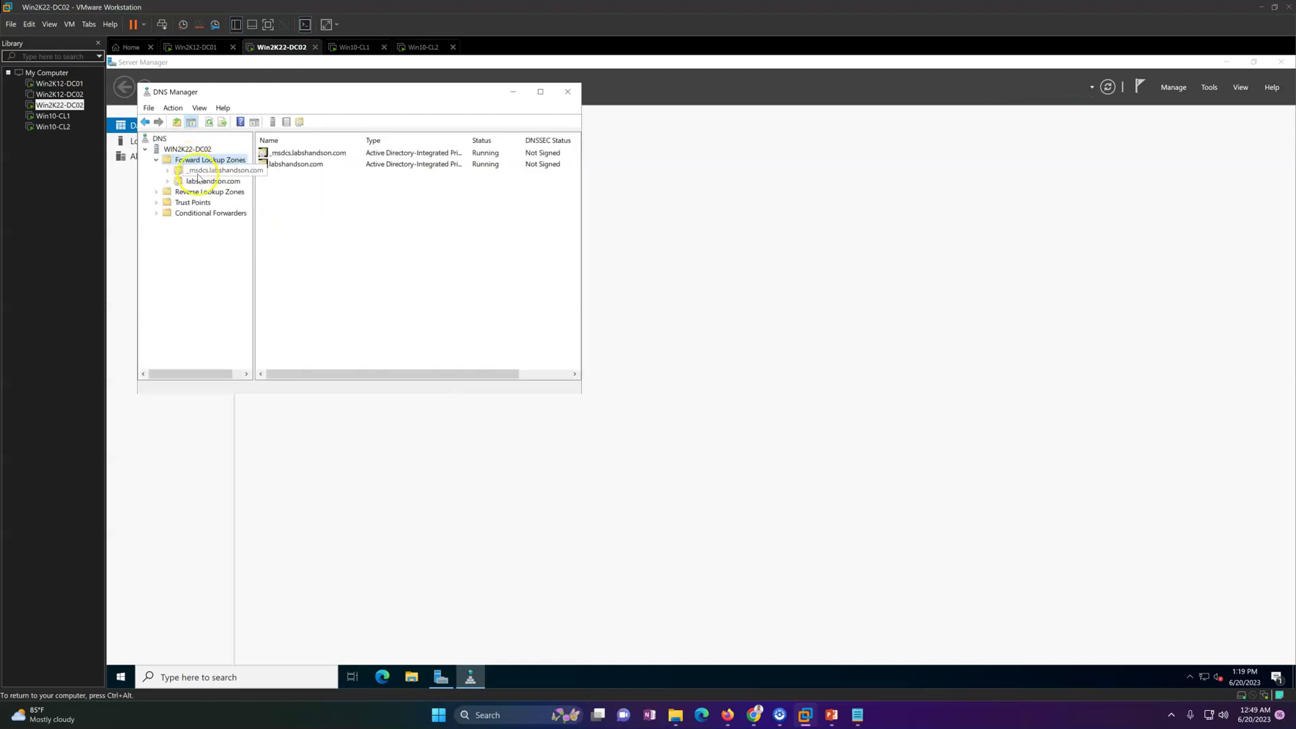
click(213, 181)
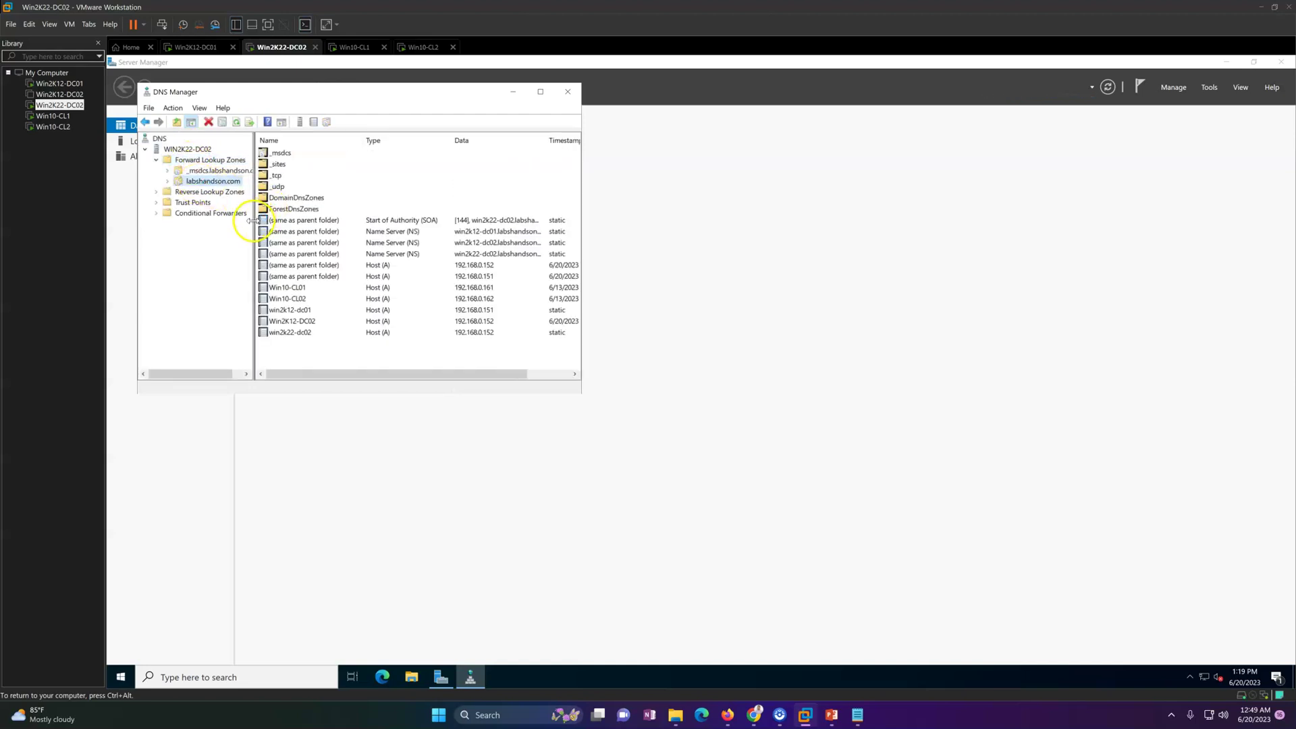
drag(253, 221, 343, 241)
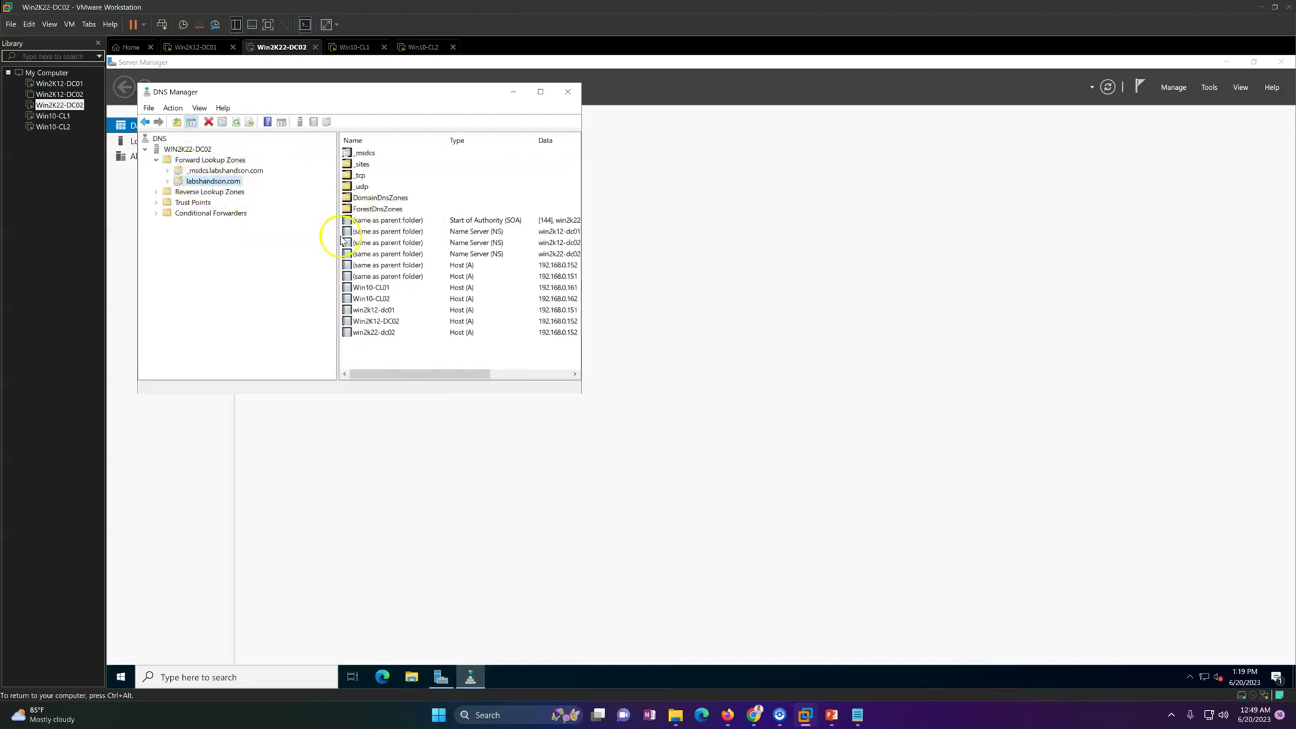
Step: Review the DNS server's Forwarders, Interfaces and Debug Logging properties without changes
click(189, 149)
right_click(194, 151)
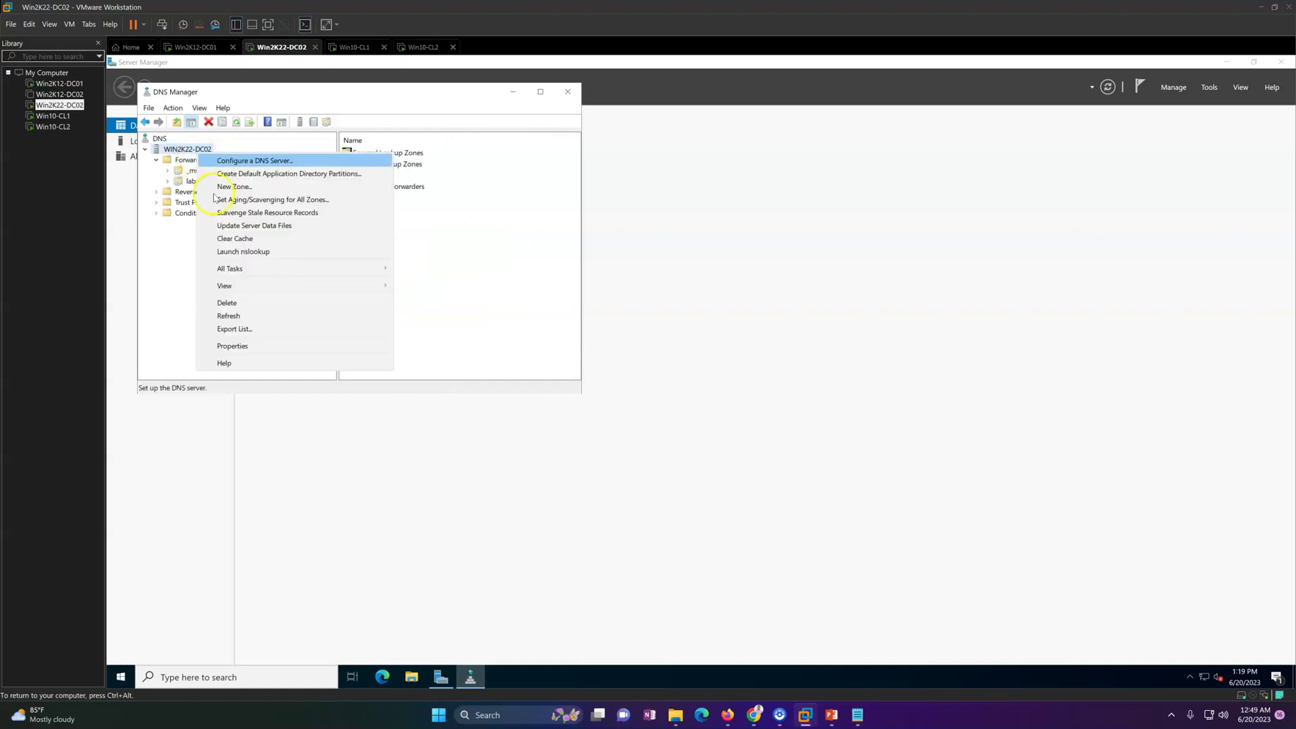
click(234, 346)
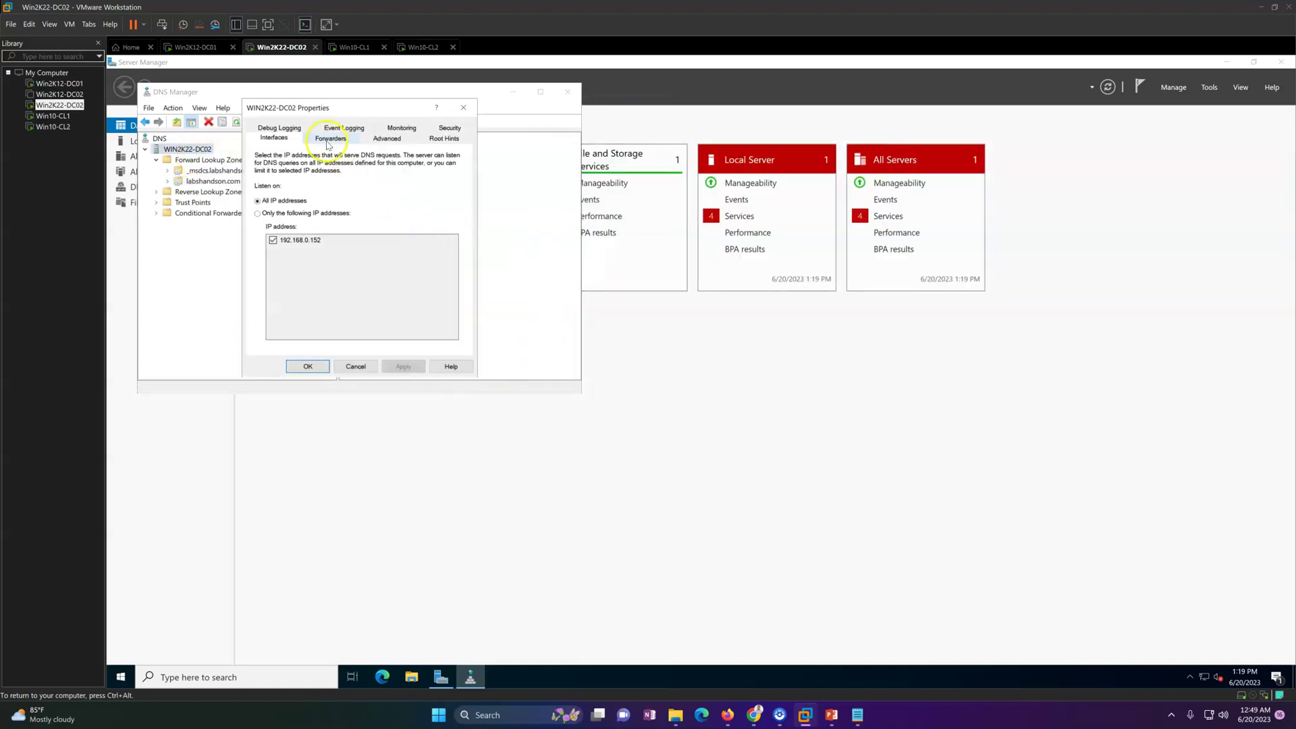
click(329, 138)
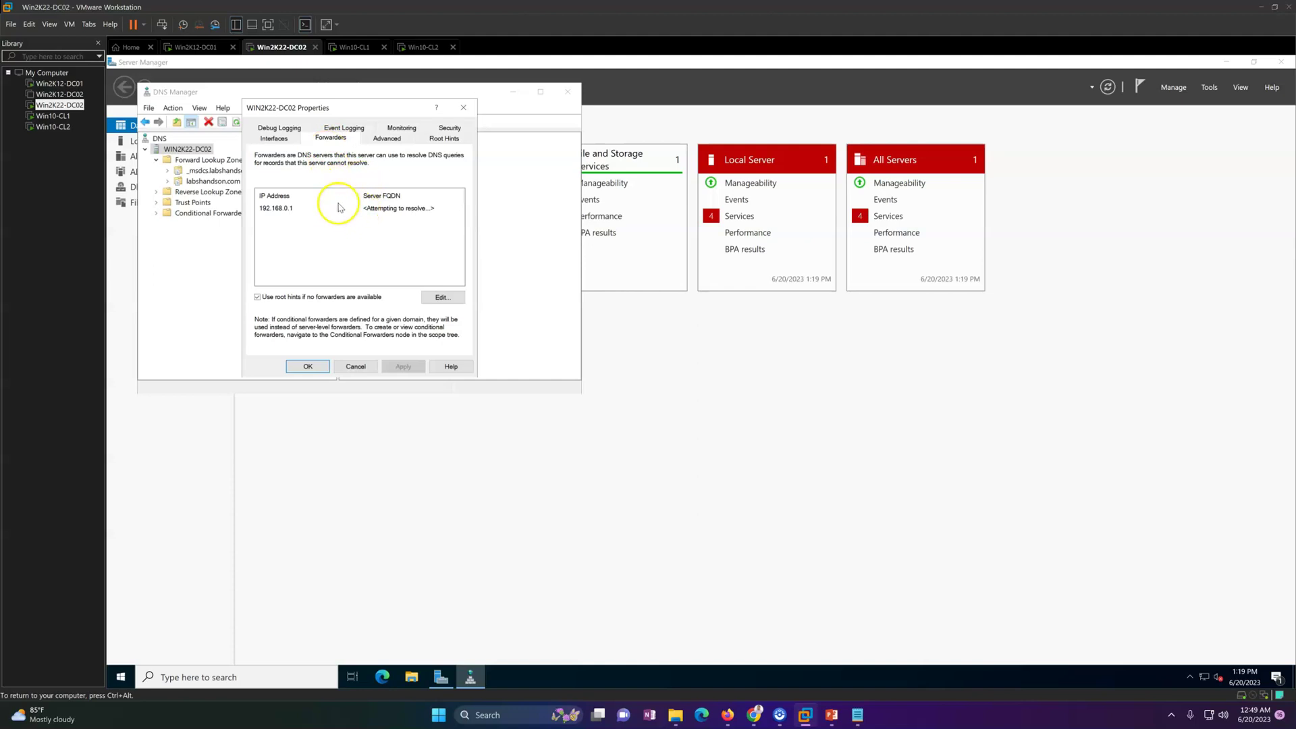
drag(367, 104, 478, 278)
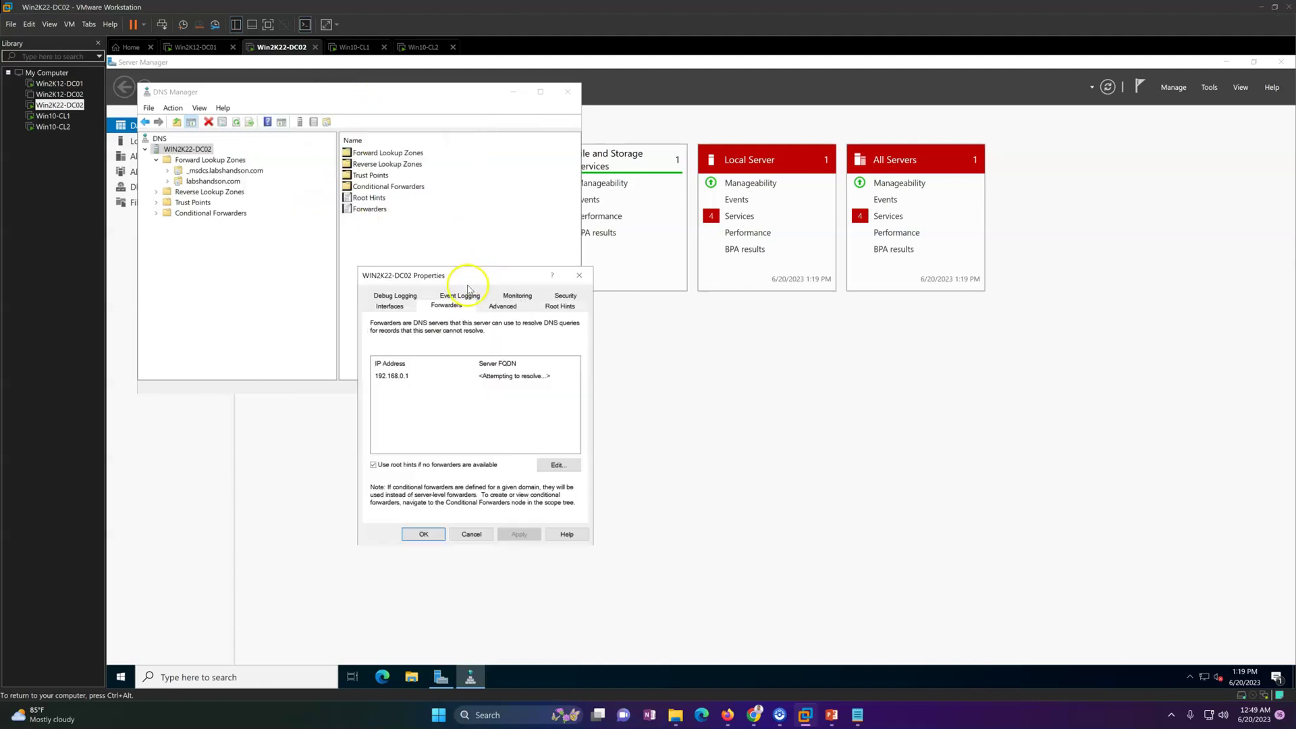
click(396, 307)
click(396, 296)
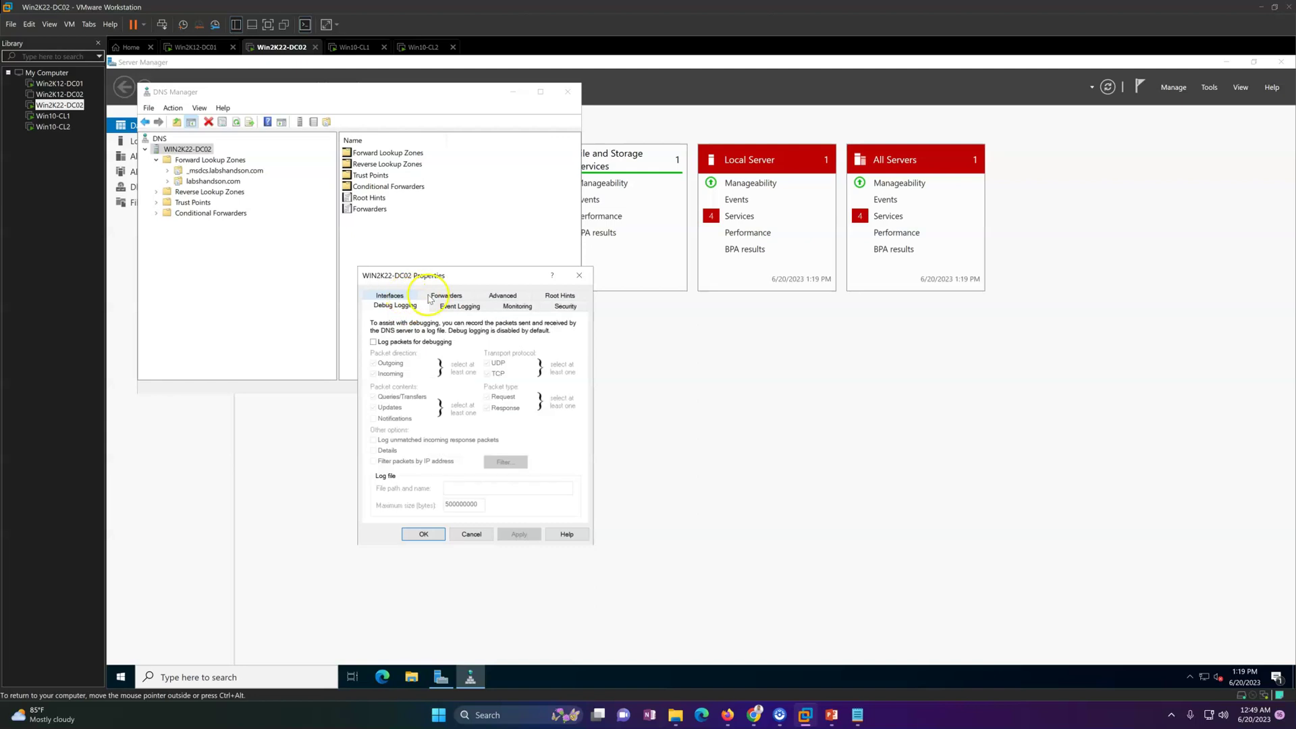
click(580, 275)
Step: In labshandson.com zone properties, remove the win2k12-dc02 name server and apply
click(219, 181)
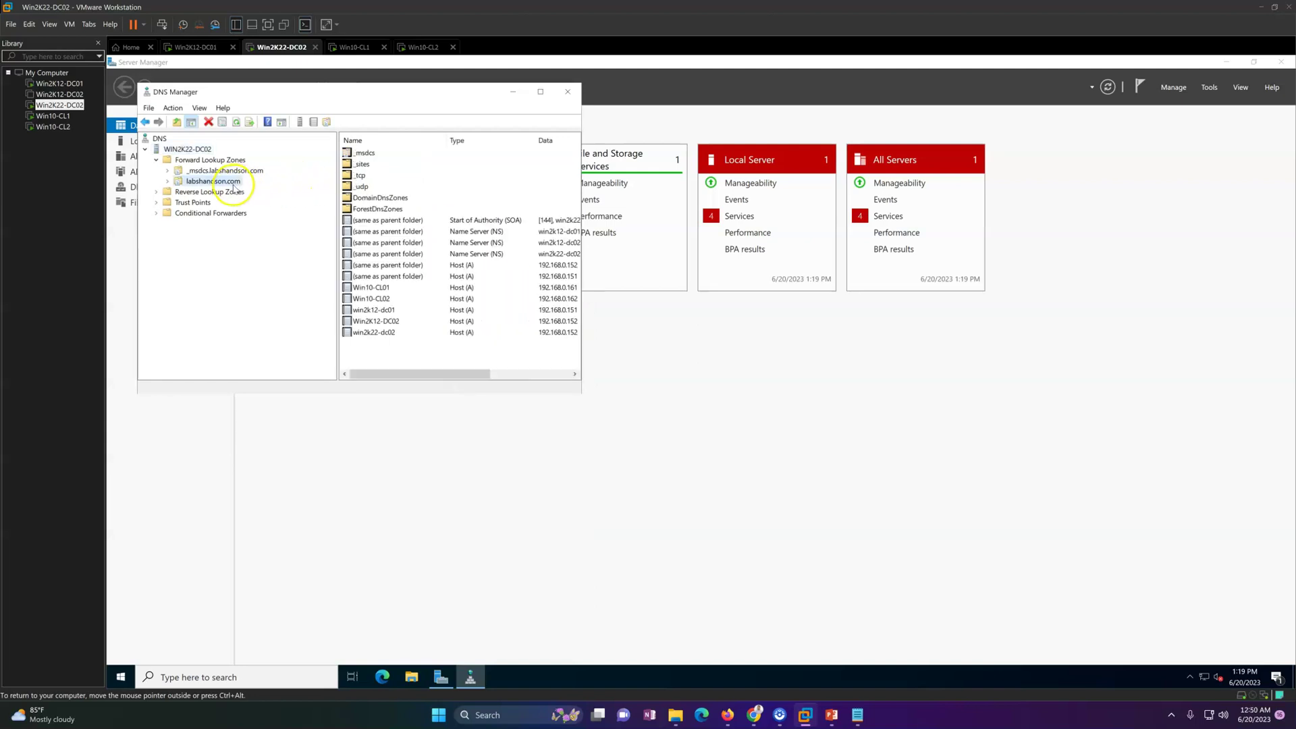
right_click(225, 182)
click(284, 390)
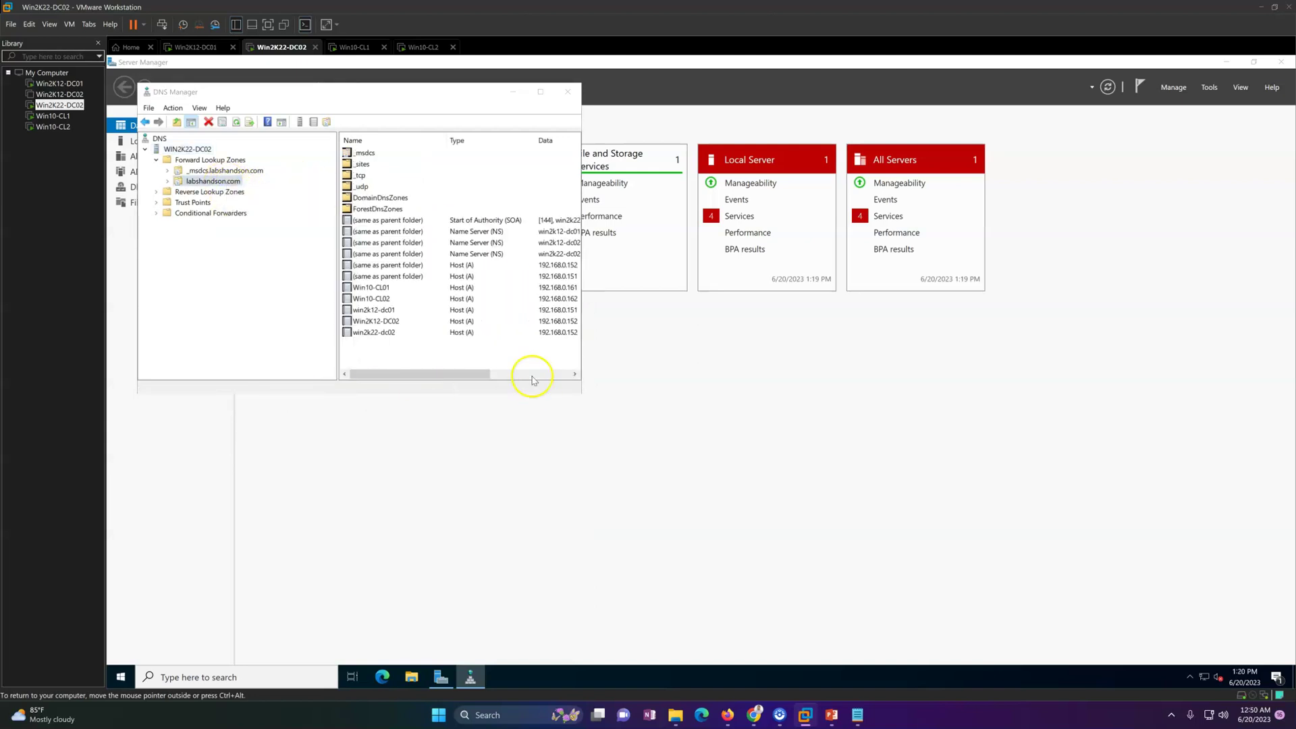
click(457, 307)
click(389, 305)
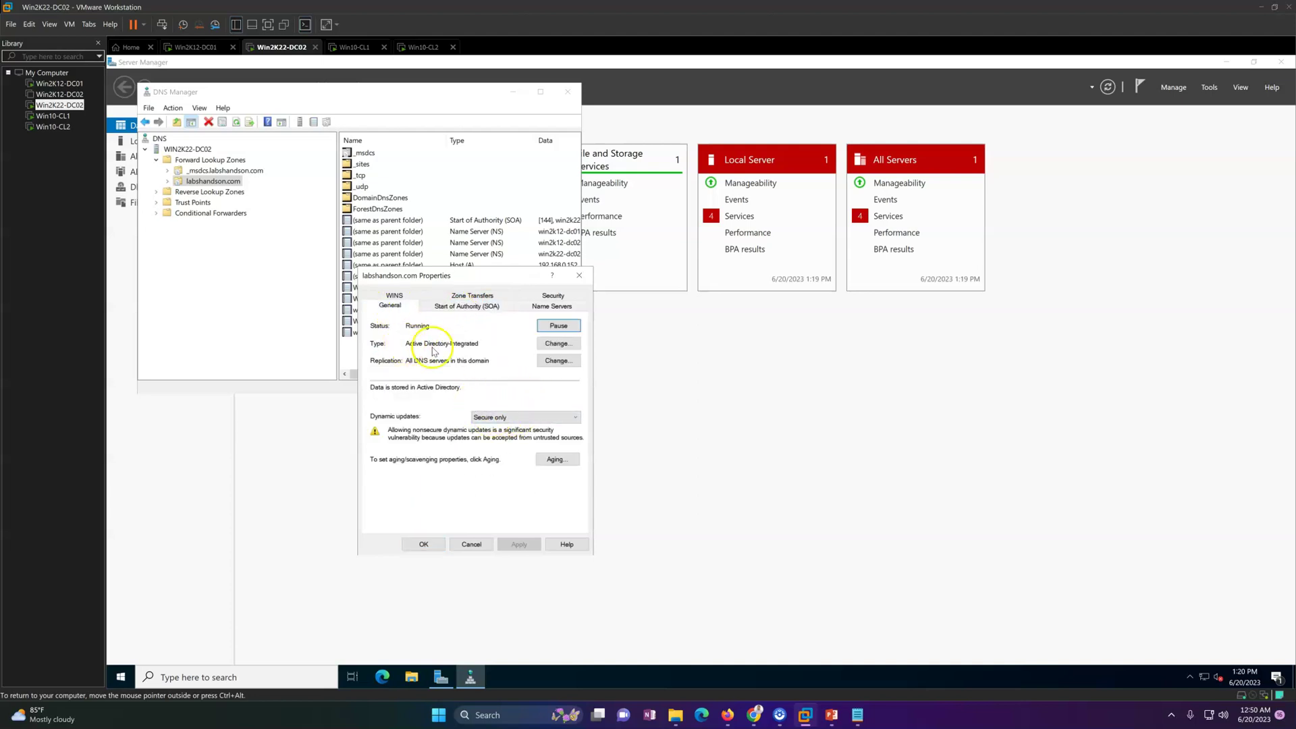
click(540, 312)
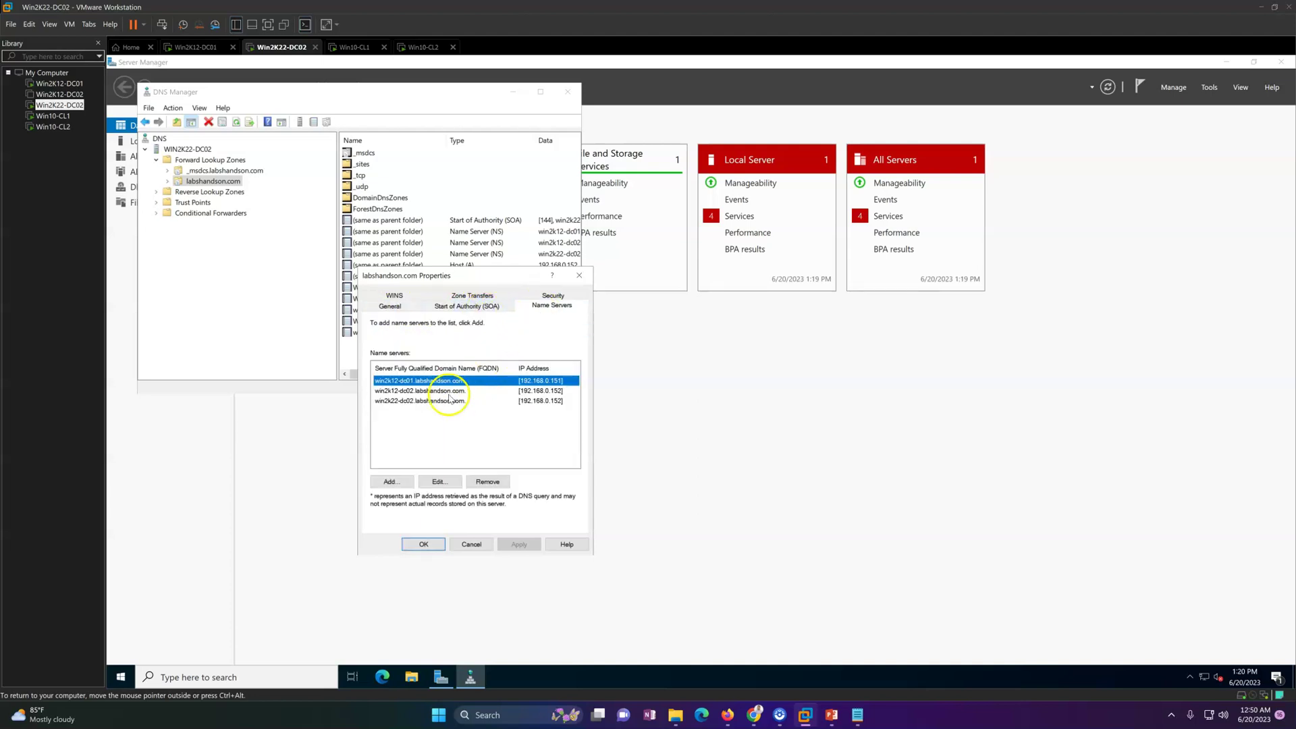
click(471, 393)
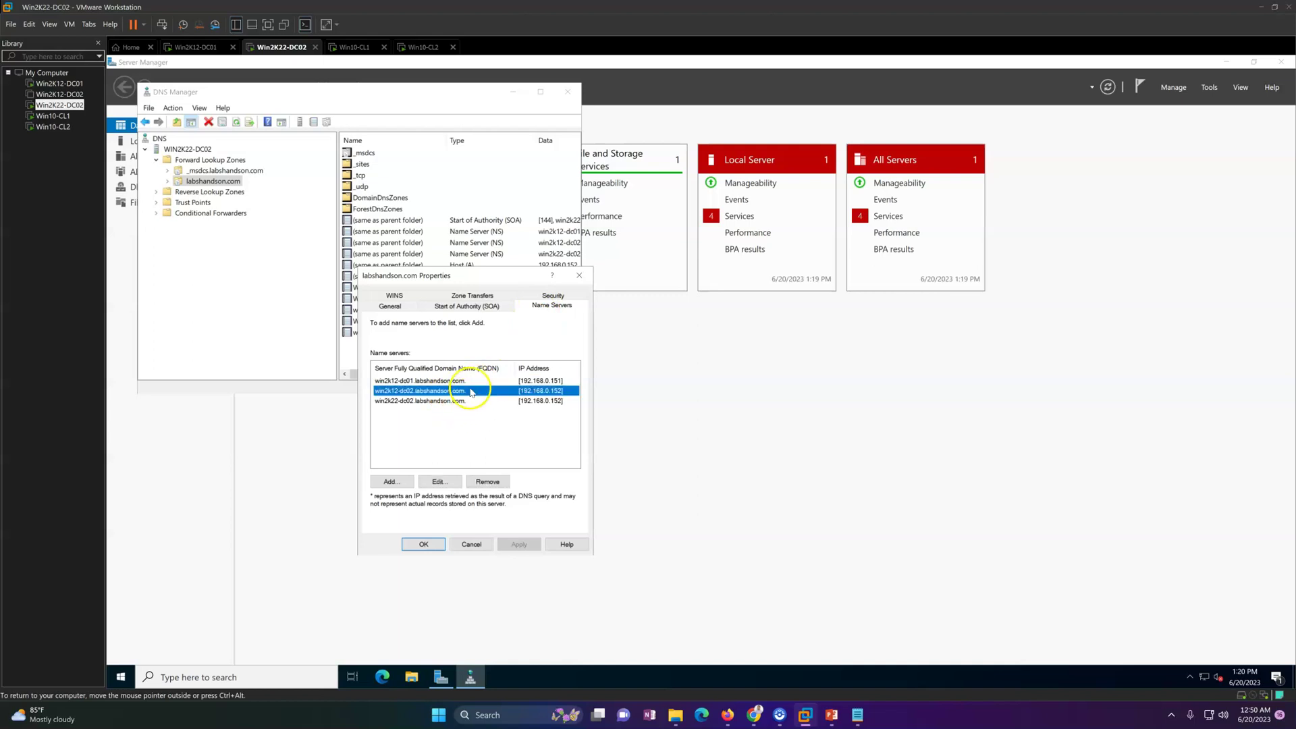
click(446, 403)
click(449, 391)
click(486, 481)
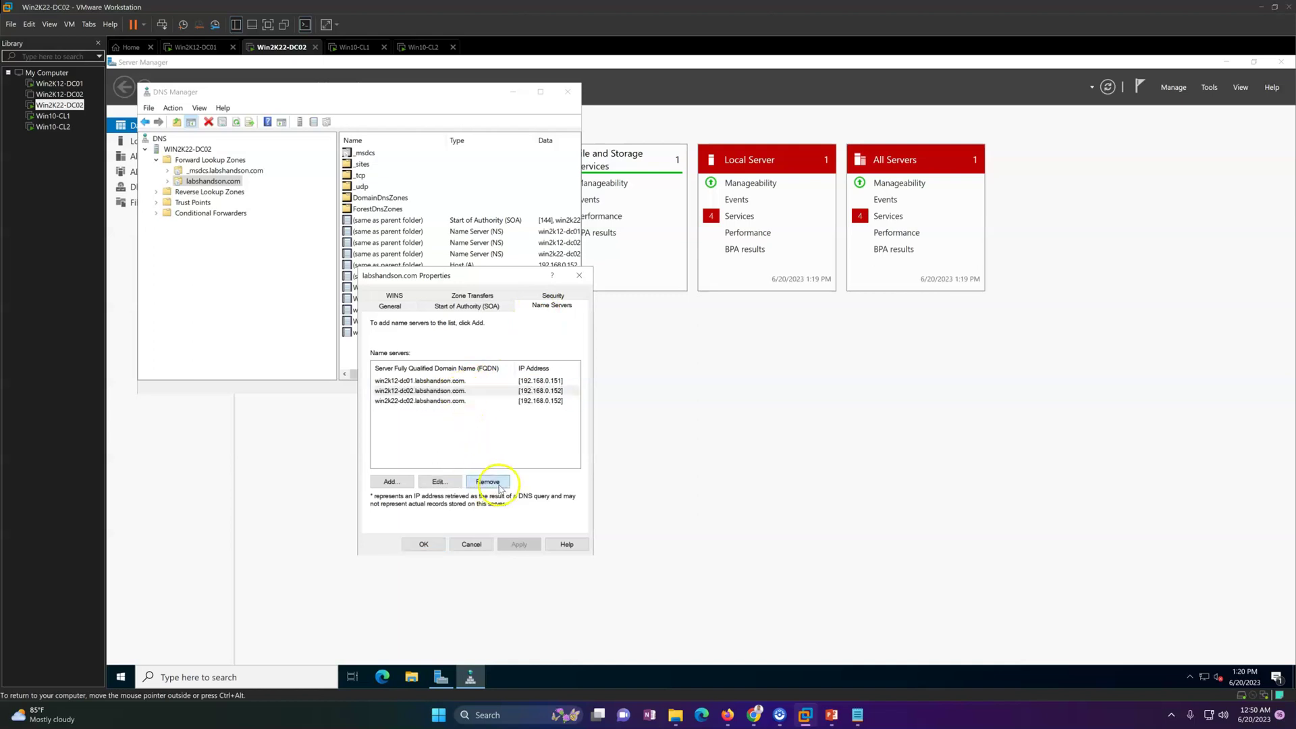
click(518, 544)
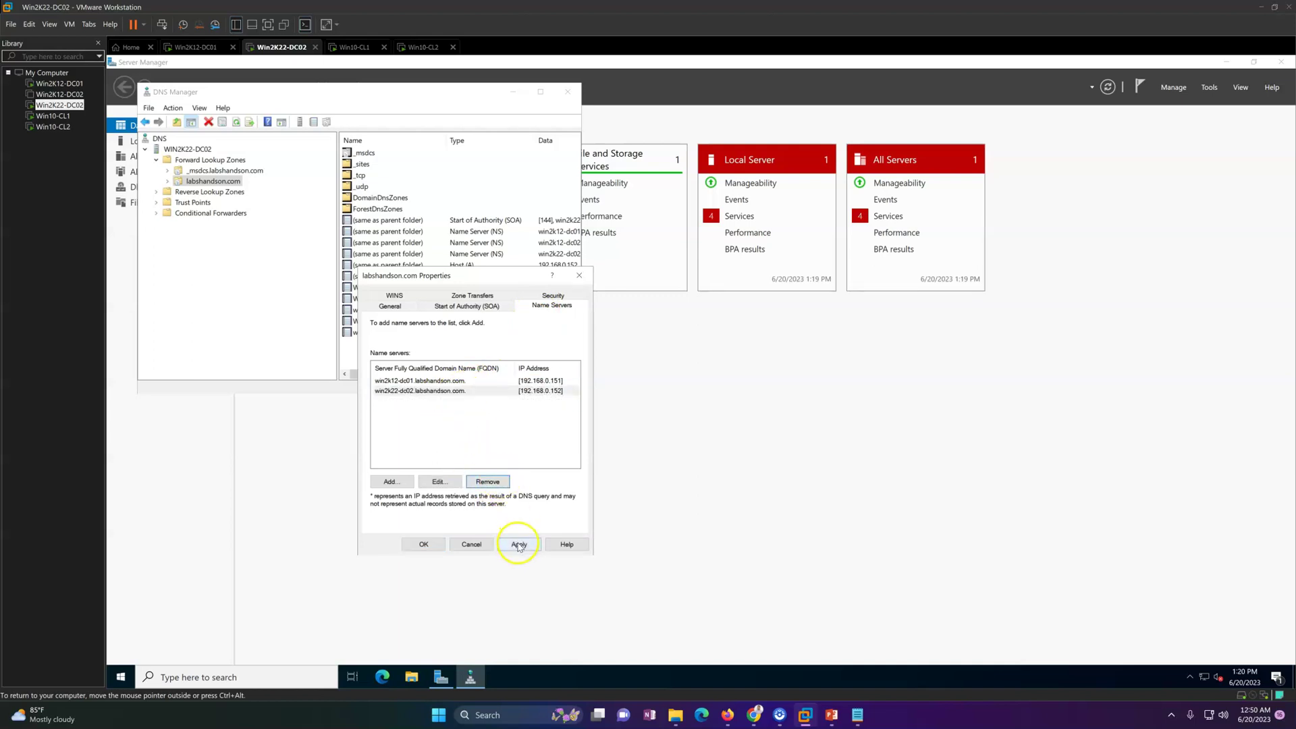
click(423, 545)
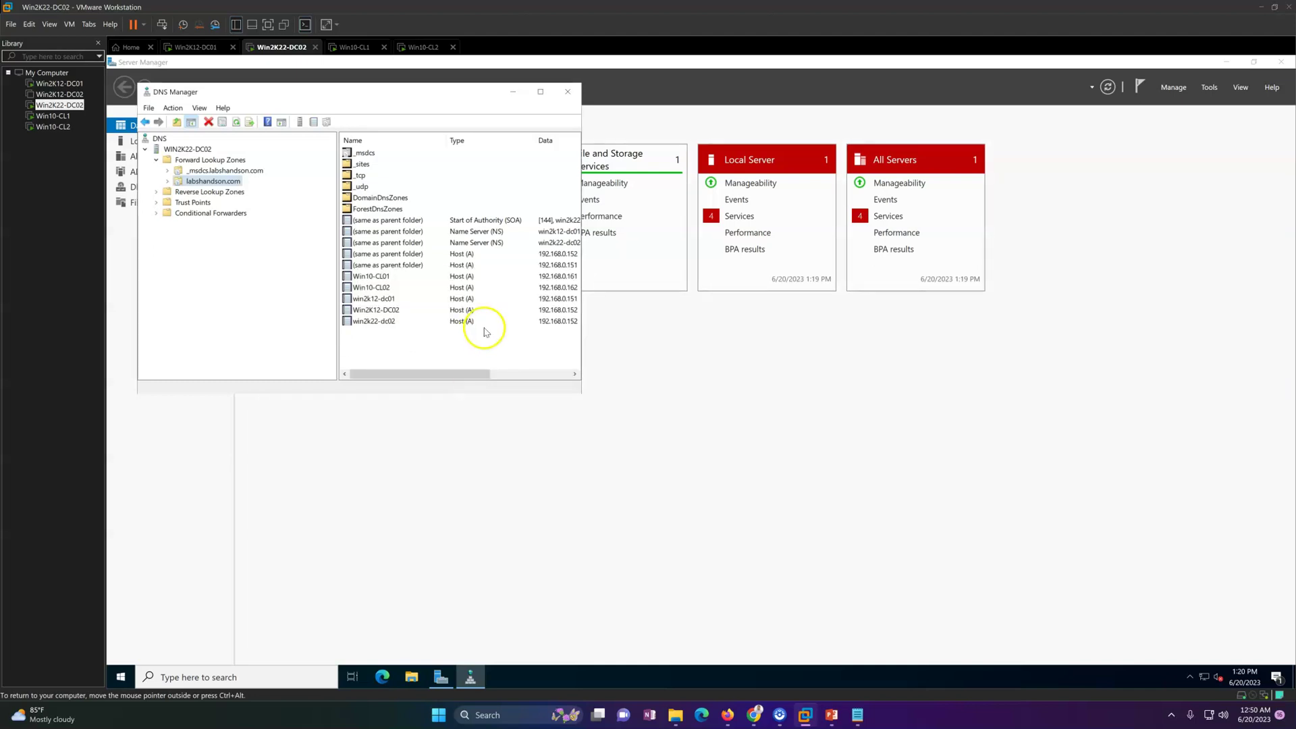
Step: Maximize DNS Manager, refresh, and delete the Win2K12-DC02 host record
click(542, 93)
right_click(489, 365)
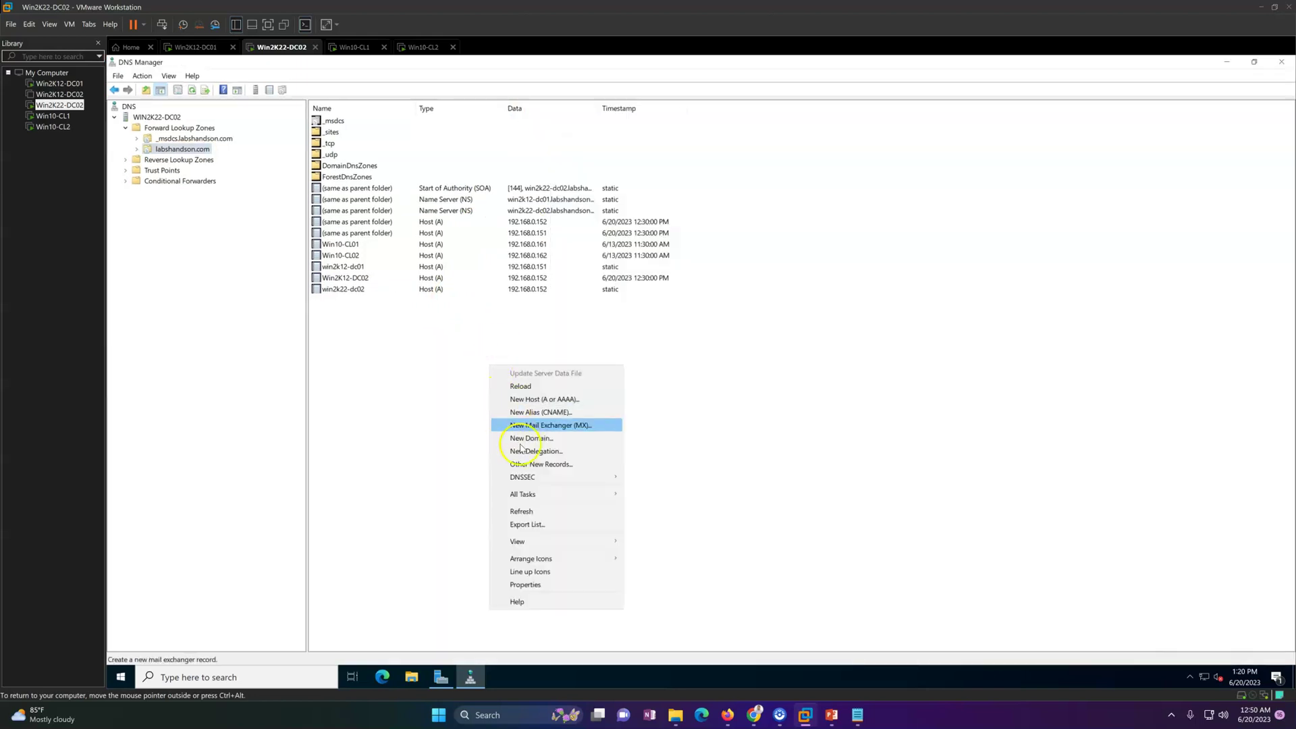
click(523, 513)
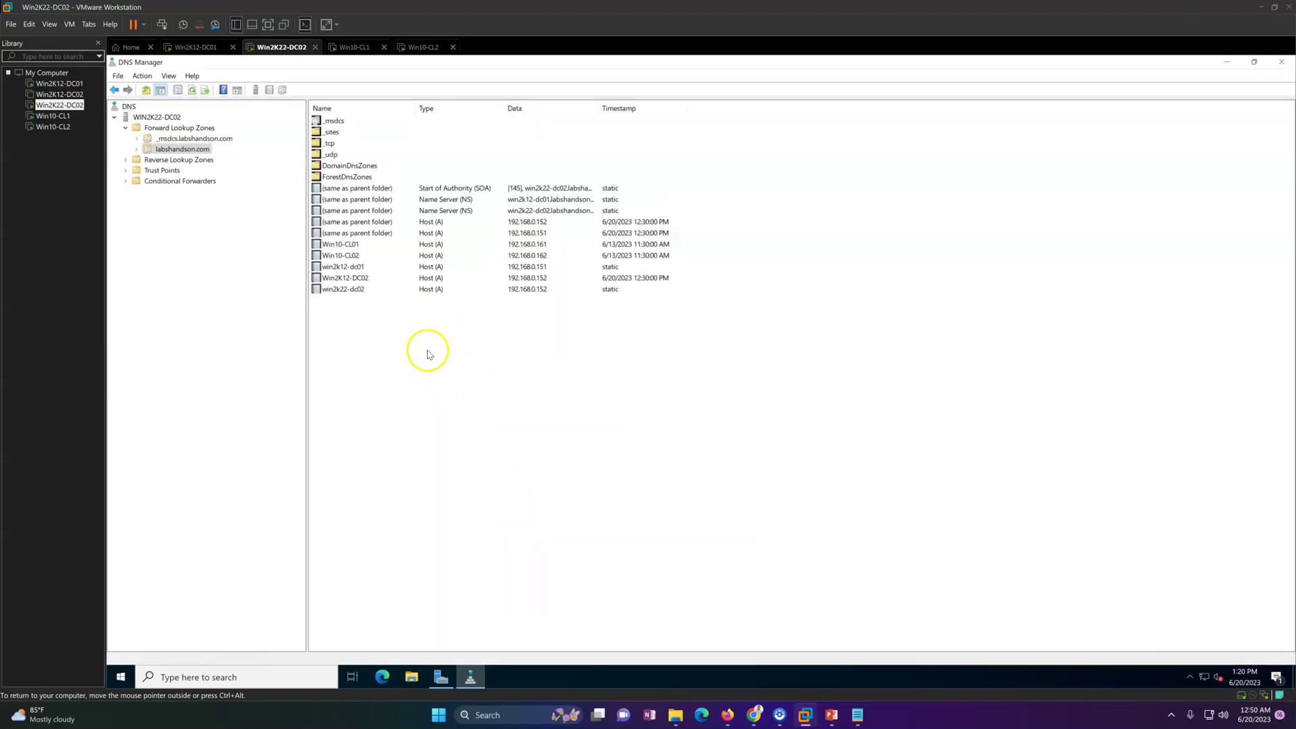
click(368, 279)
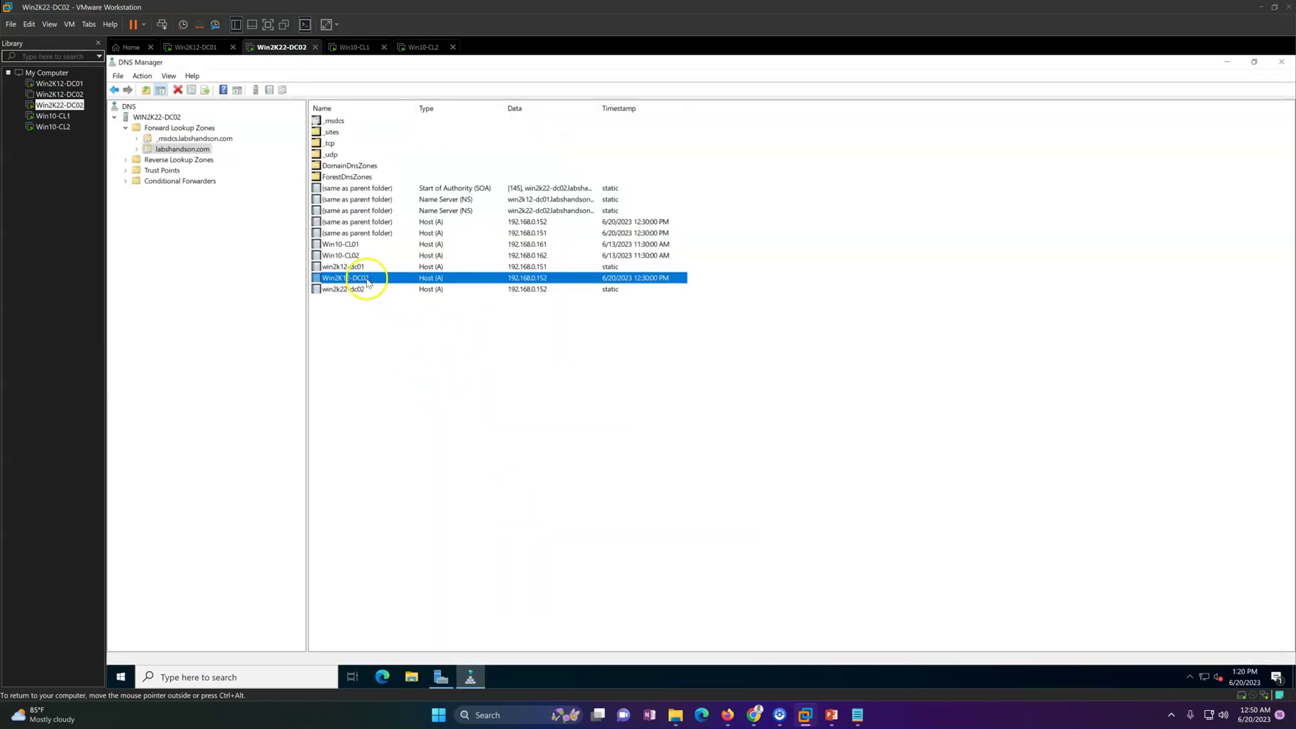
right_click(513, 280)
click(540, 289)
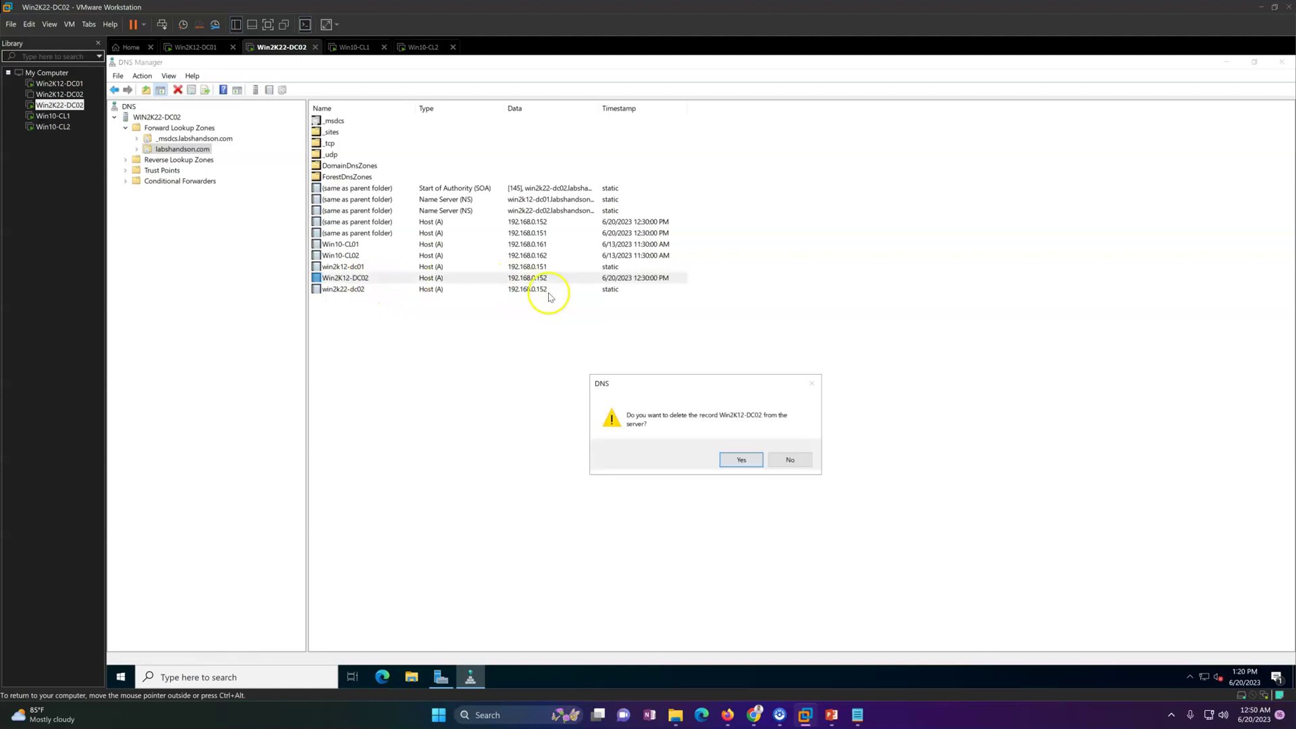
click(734, 462)
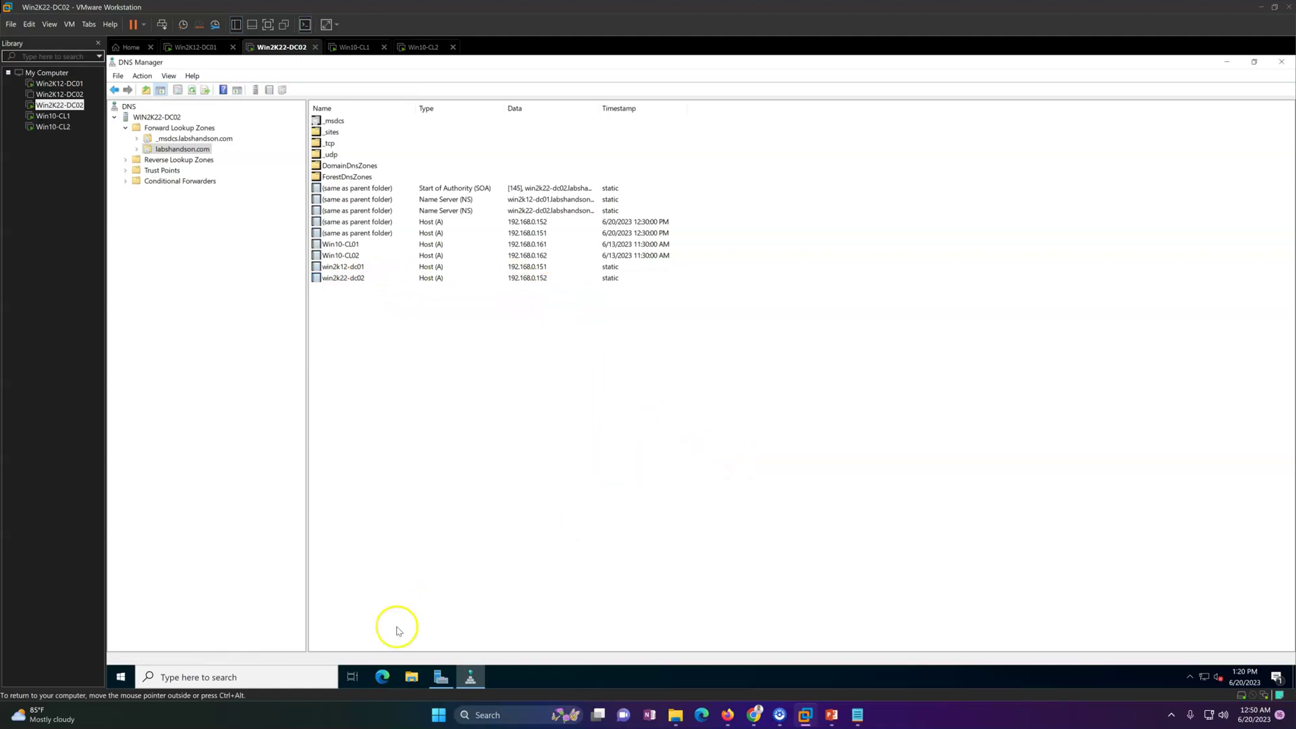
Step: Refresh the zone's records and return to Server Manager
right_click(590, 436)
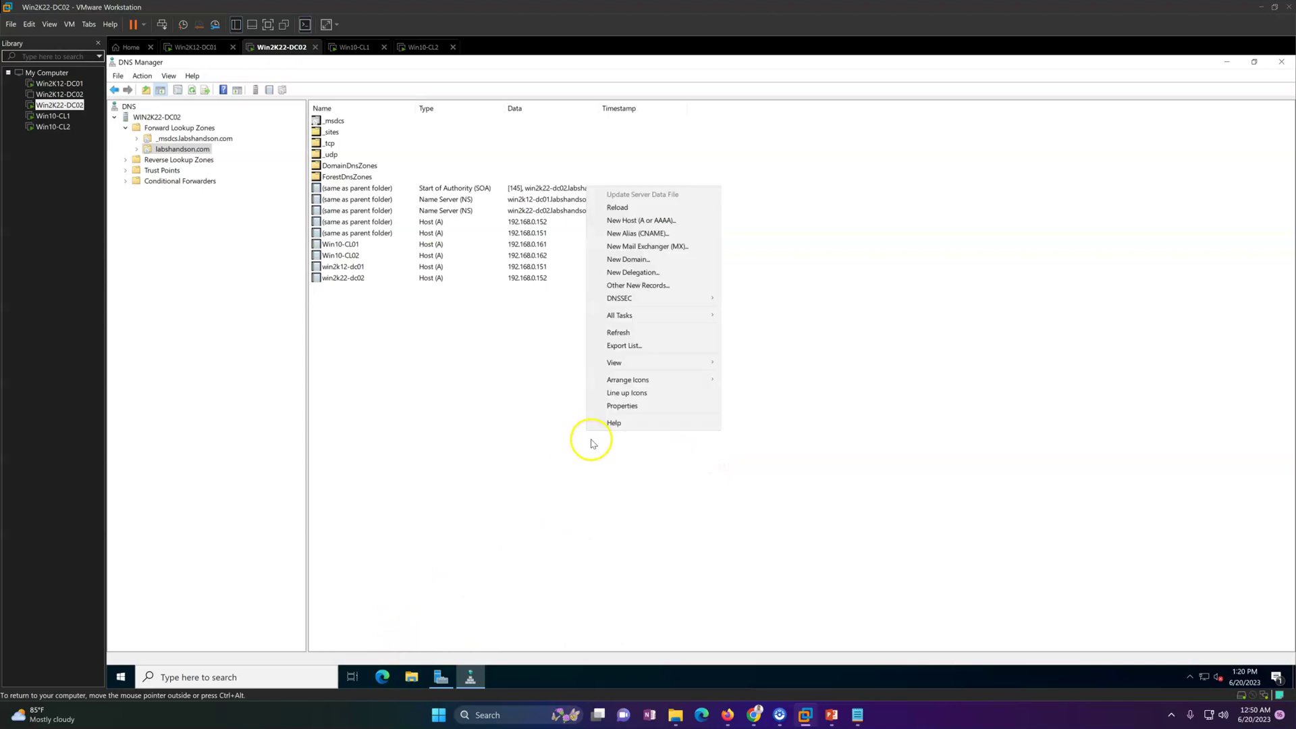
click(638, 332)
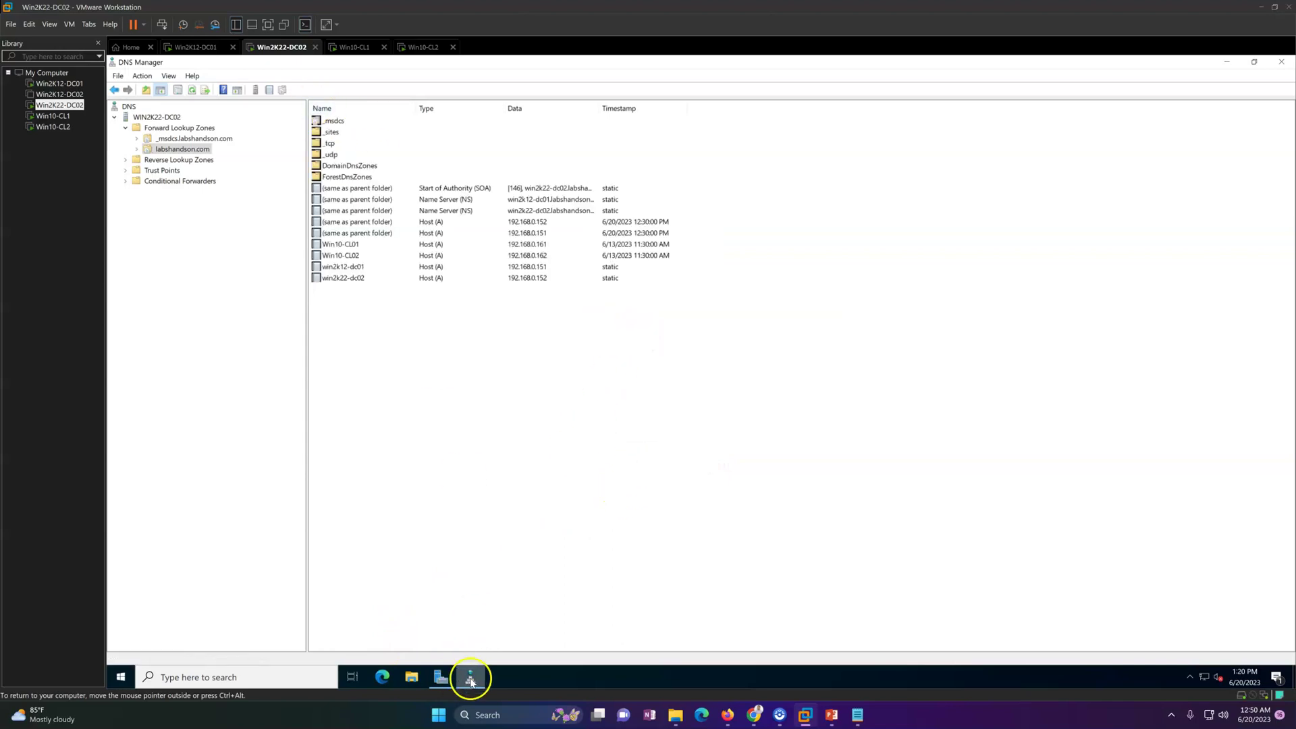
click(441, 677)
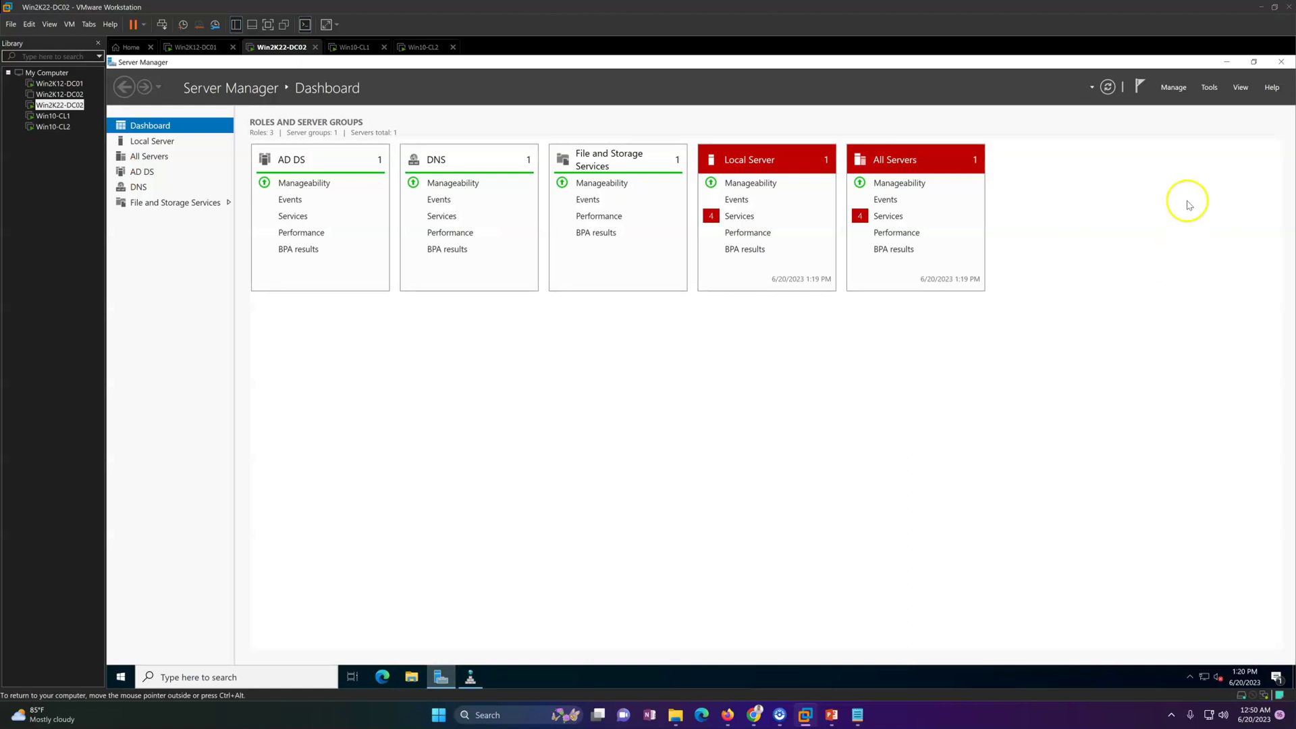
Step: Open Active Directory Users and Computers and list labshandson.com's Domain Controllers
click(1209, 89)
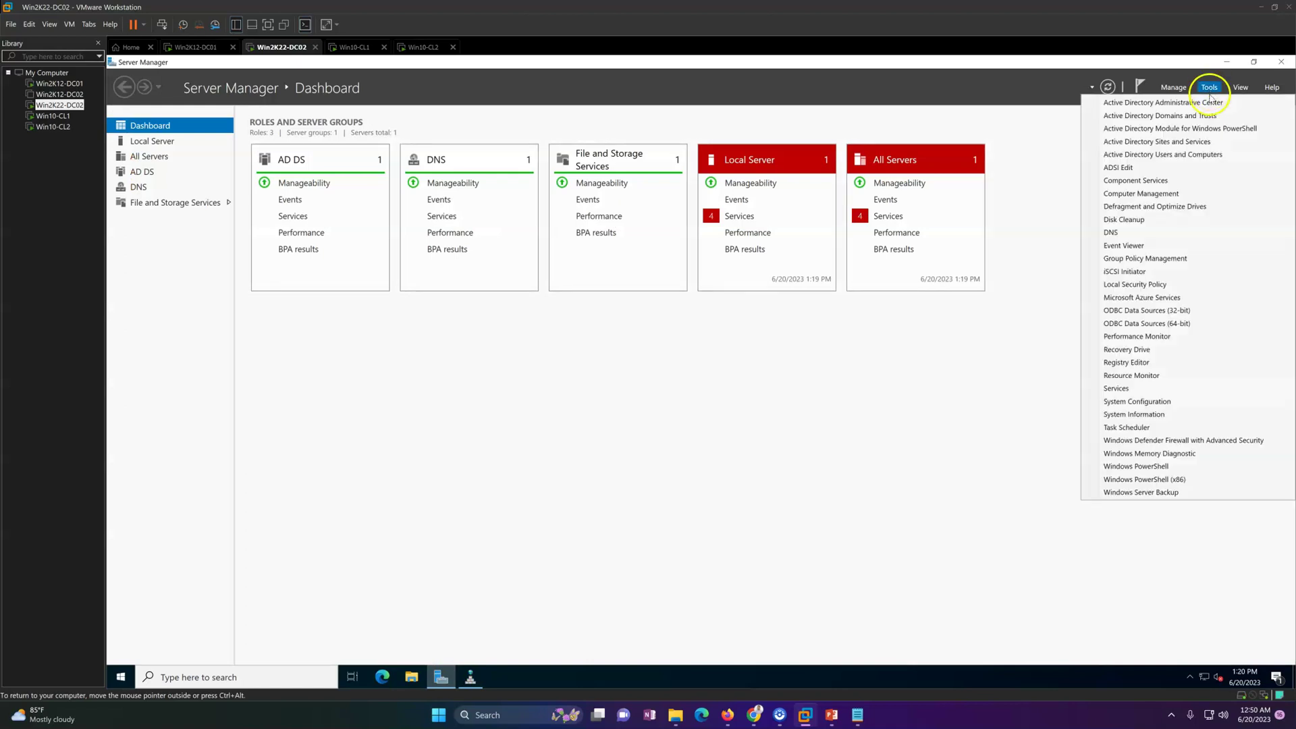
click(1156, 154)
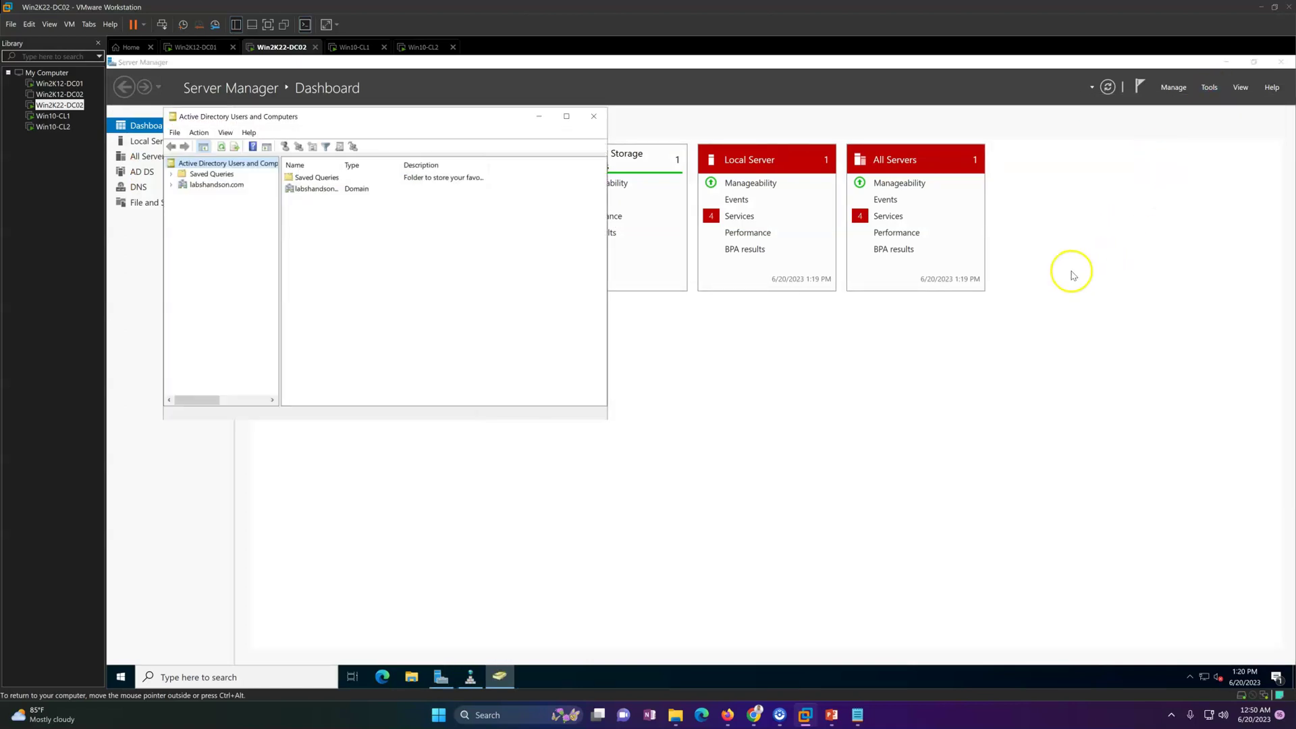
double_click(242, 185)
click(239, 215)
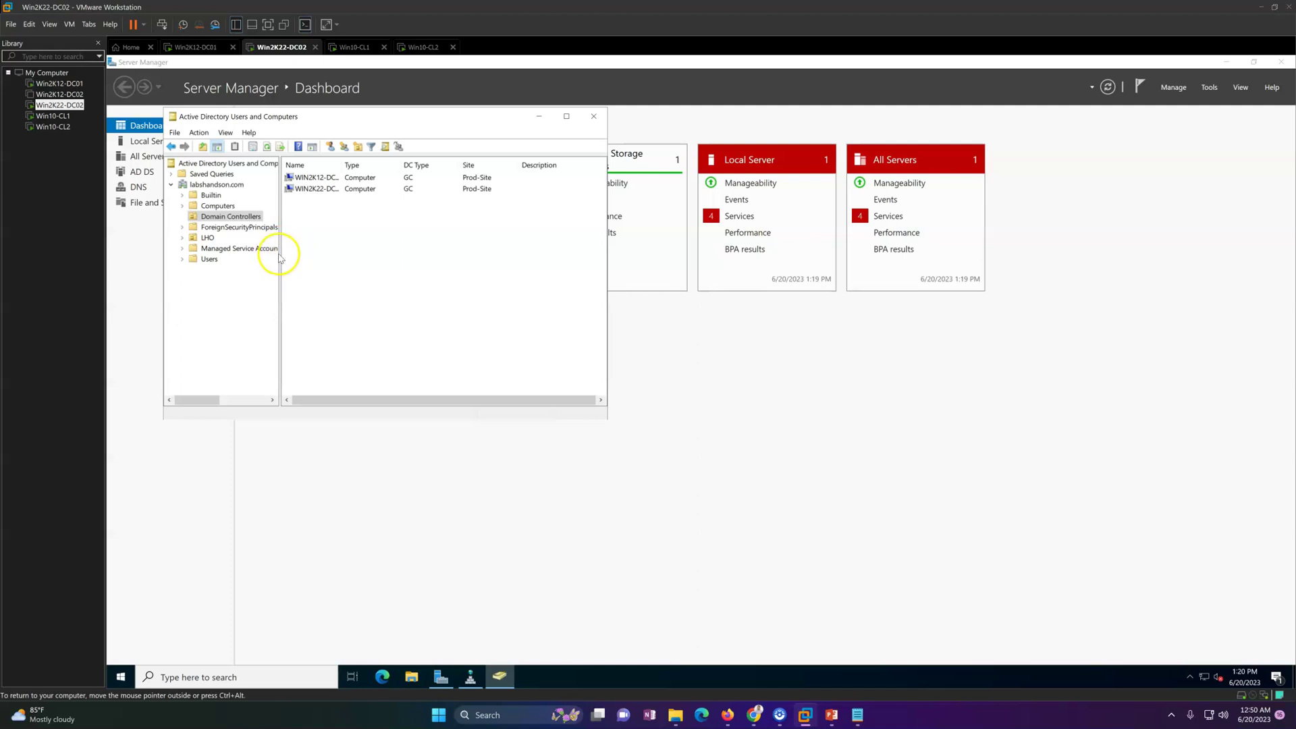
drag(279, 253, 310, 252)
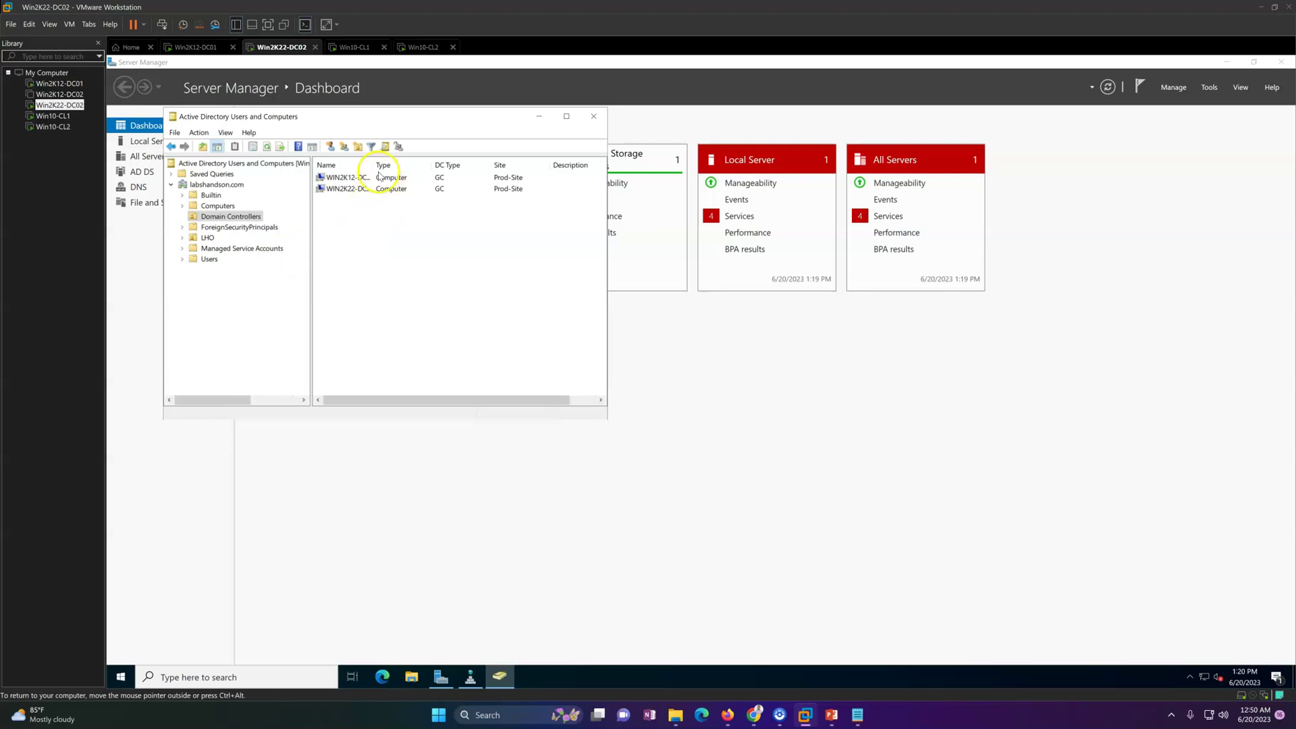
double_click(376, 164)
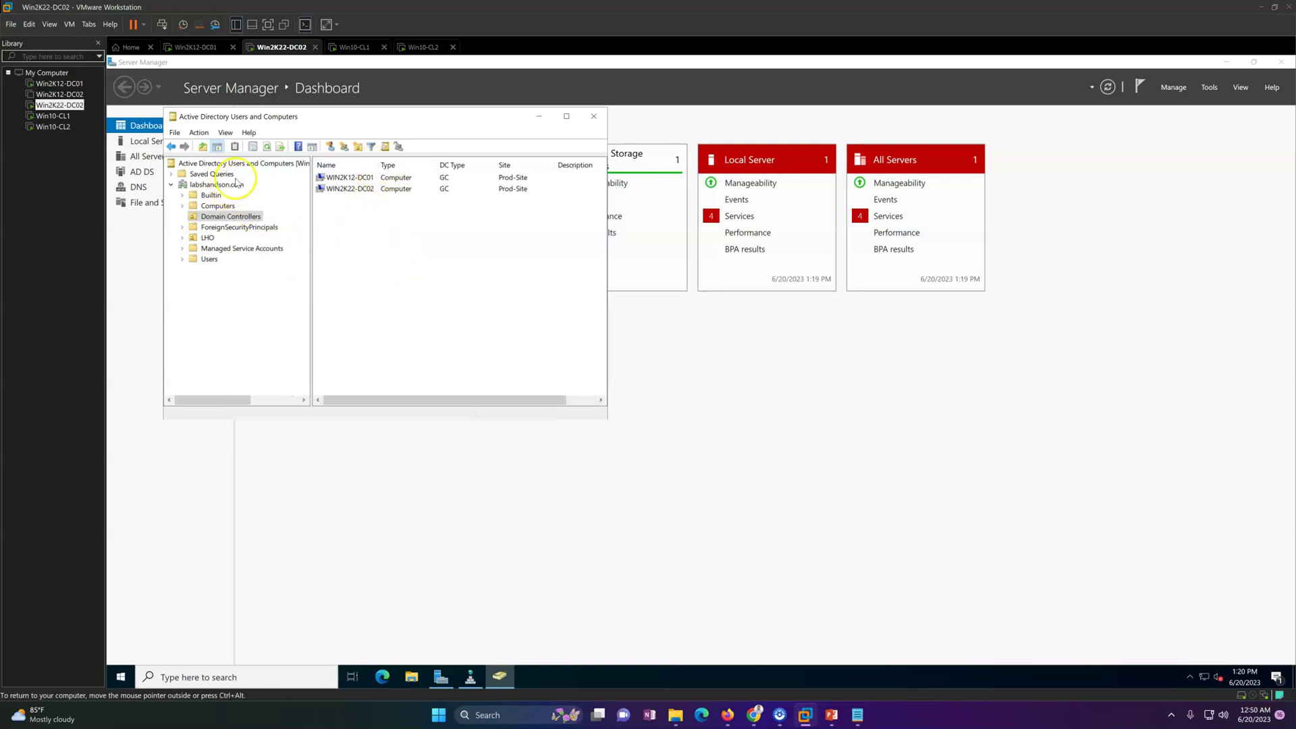
Step: Connect Users and Computers to Win2K12-DC01 as the directory server, then switch to DC01
right_click(236, 183)
click(308, 188)
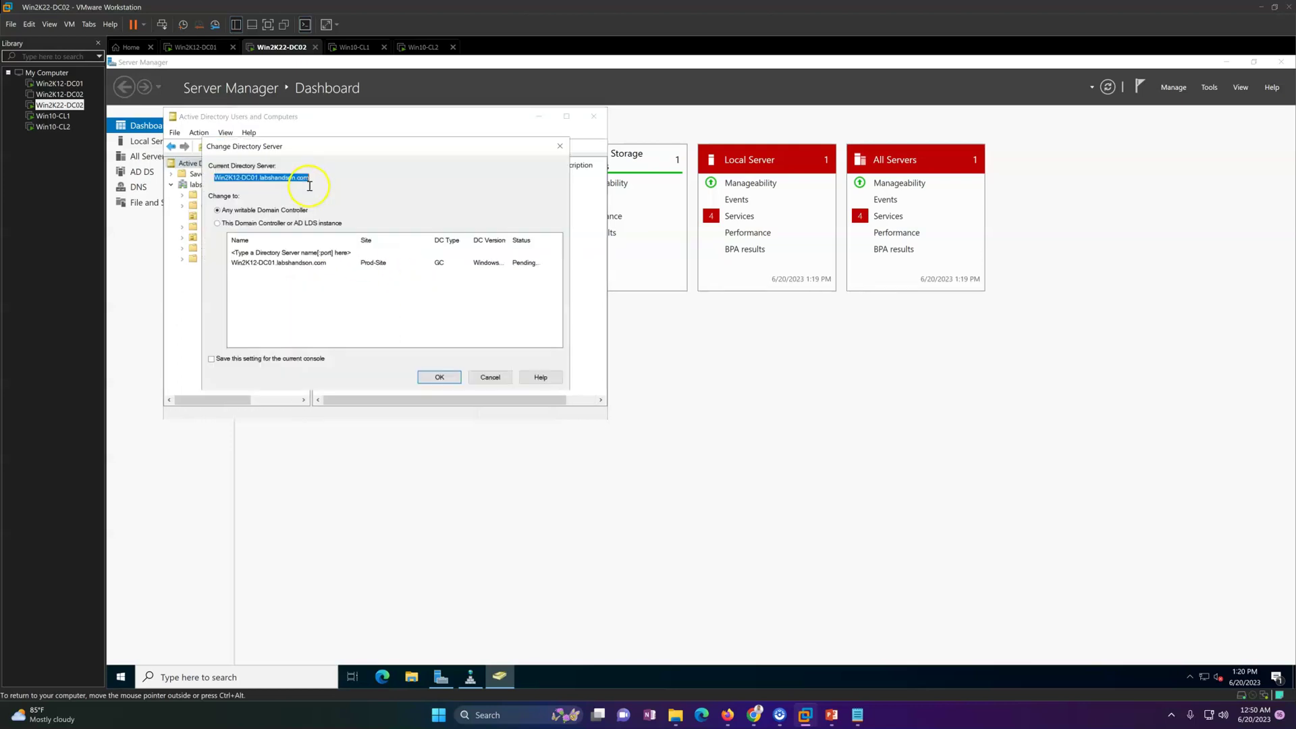
click(312, 263)
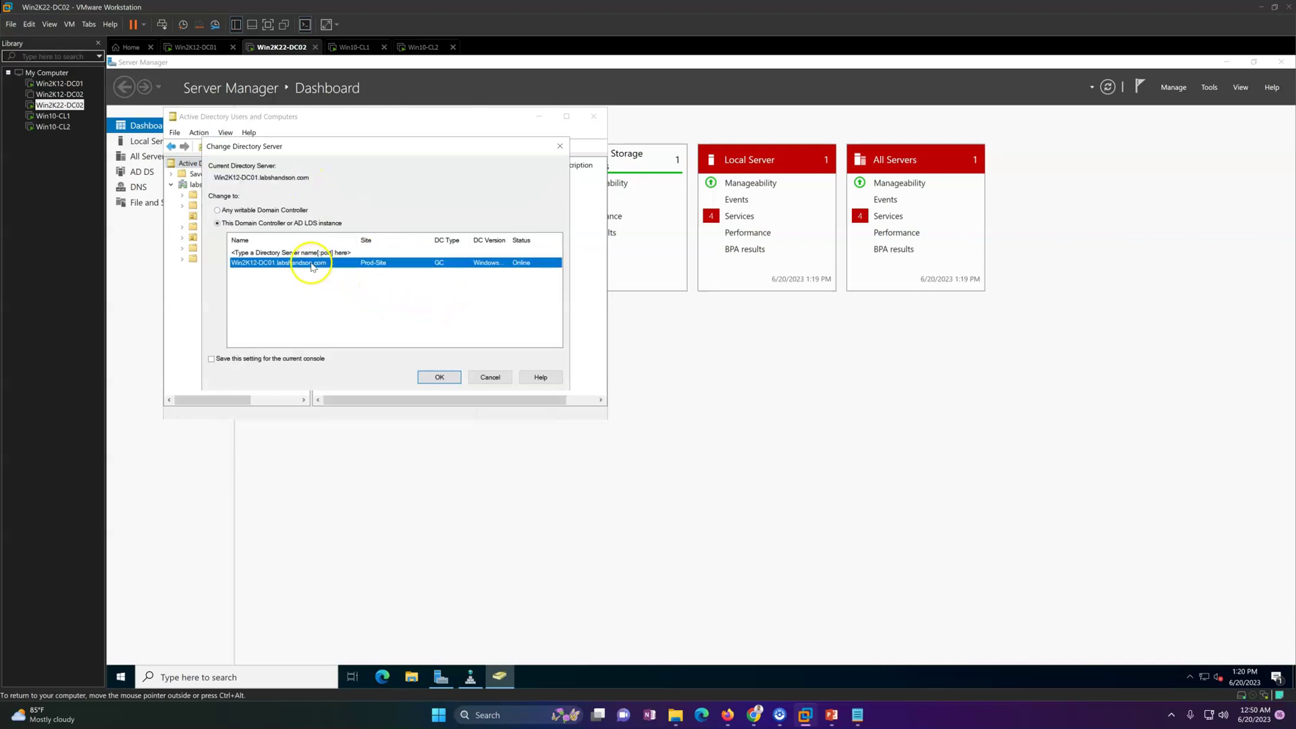
click(495, 382)
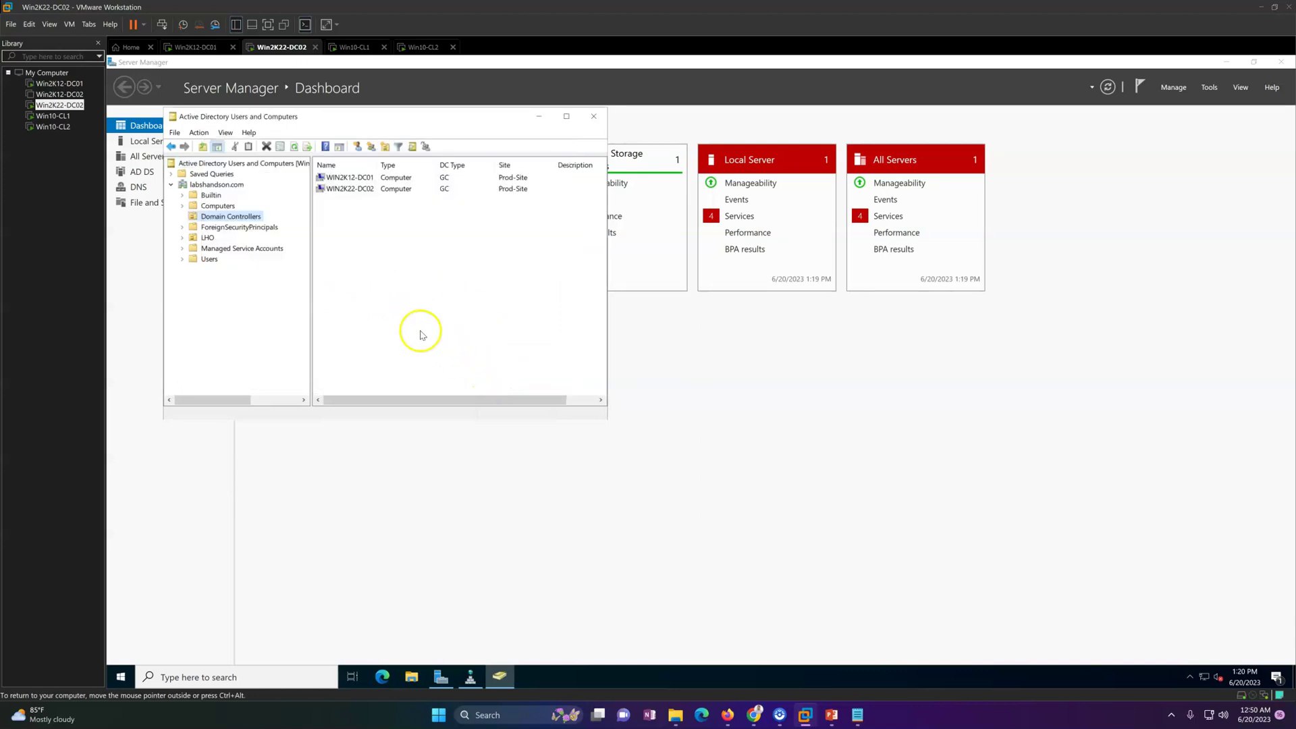
drag(385, 120, 501, 131)
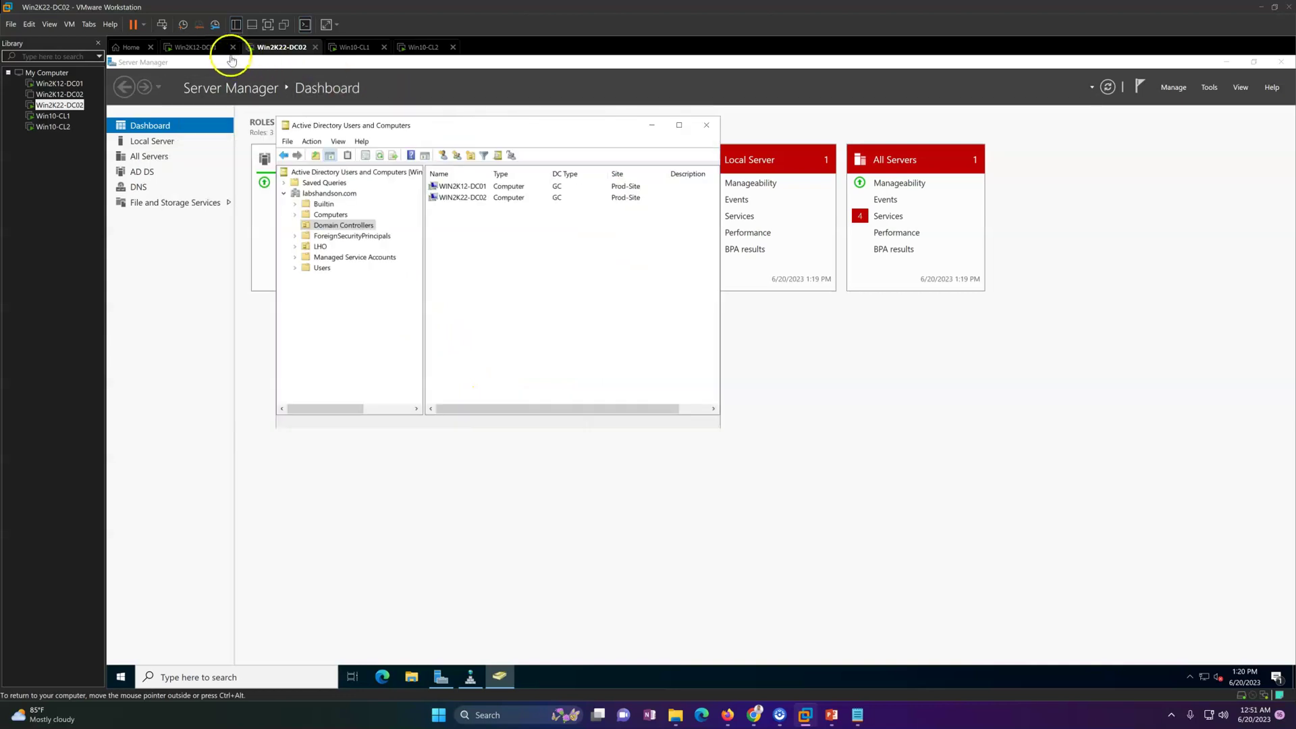
click(215, 47)
Step: On DC01, refresh Computers and Domain Controllers, inspect WIN2K22-DC02, and check its replication connection
right_click(754, 279)
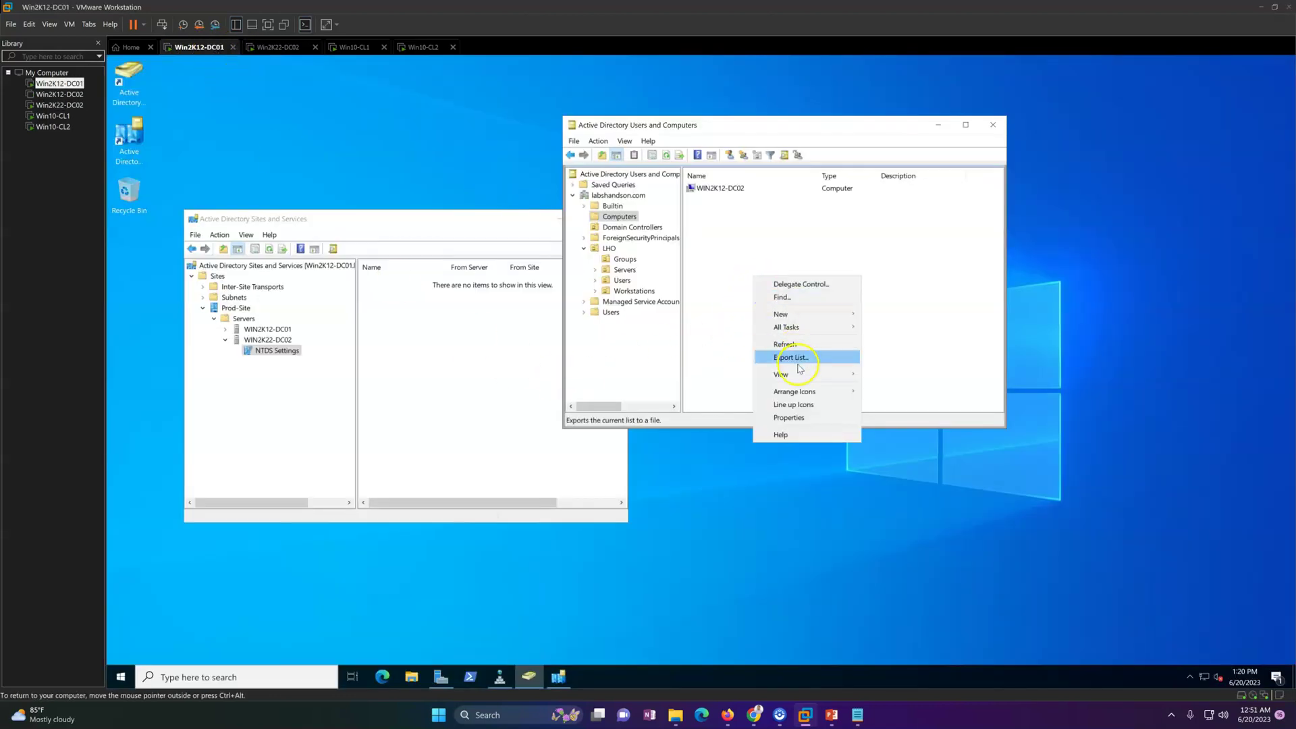
click(783, 345)
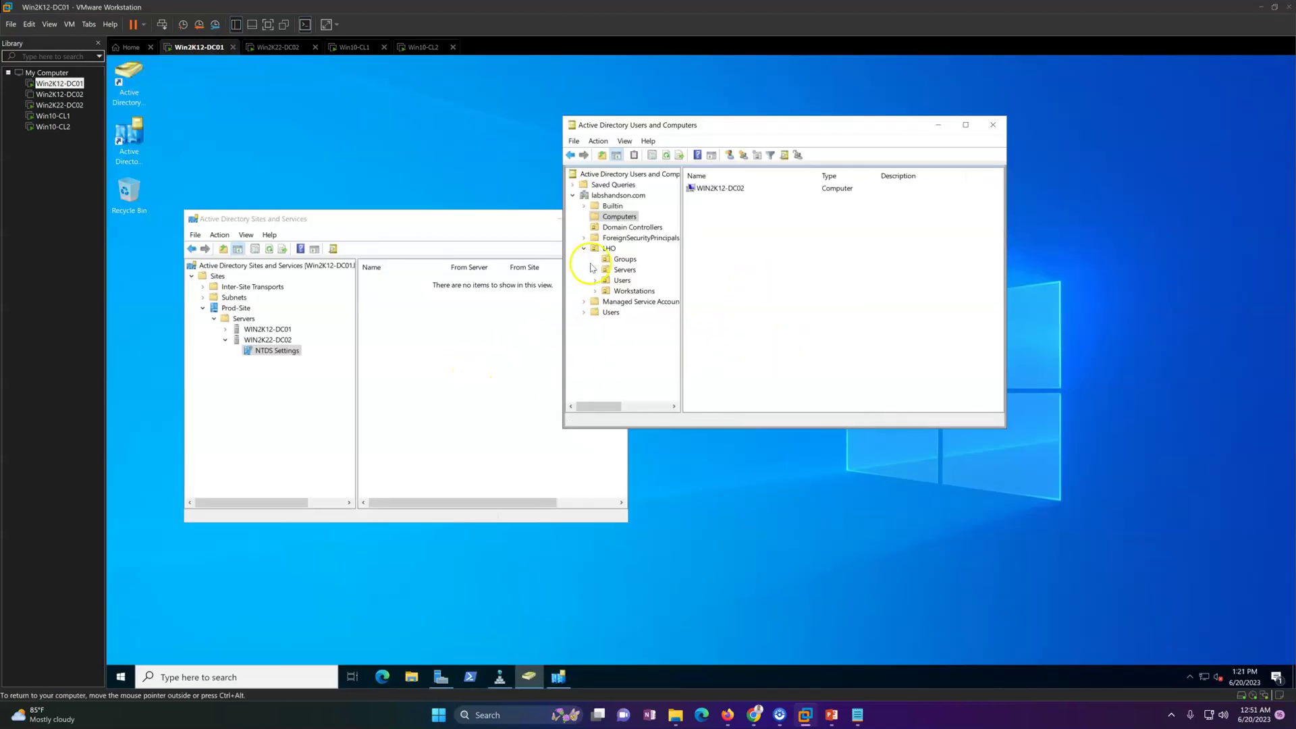
click(631, 228)
right_click(748, 273)
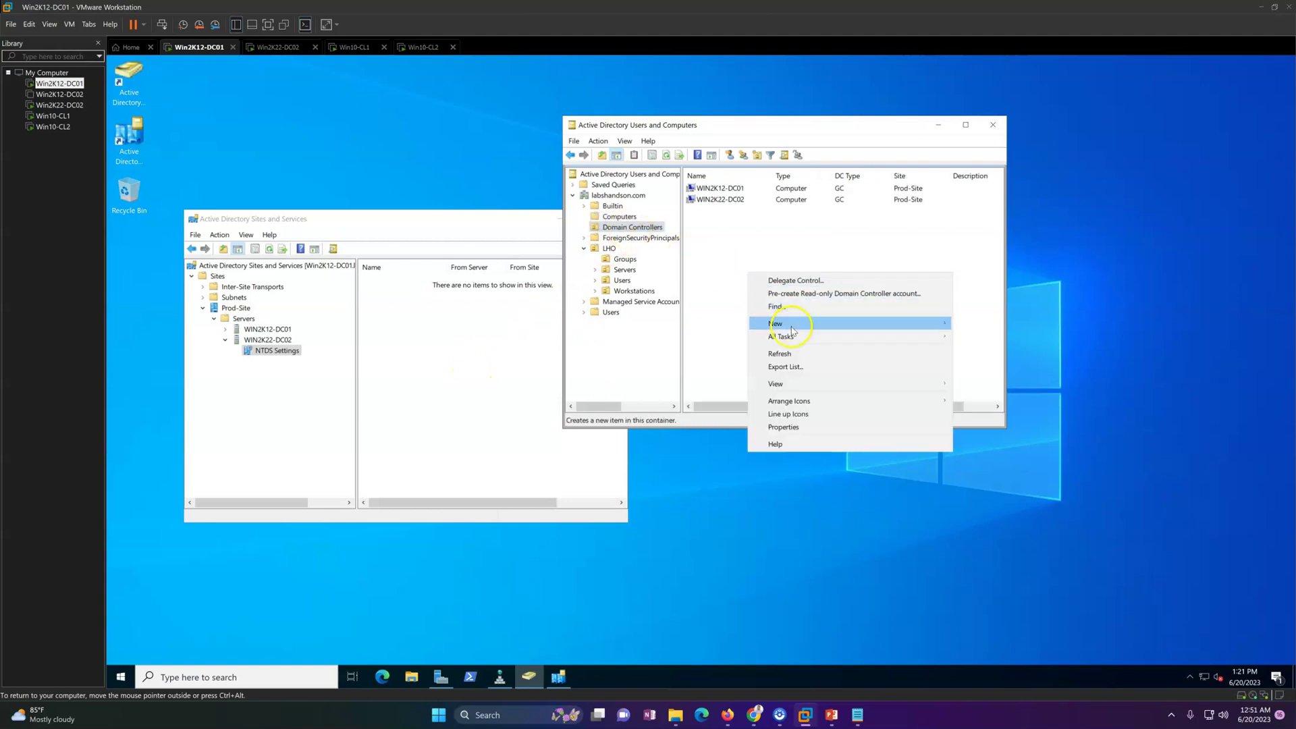
click(780, 353)
click(732, 200)
double_click(733, 201)
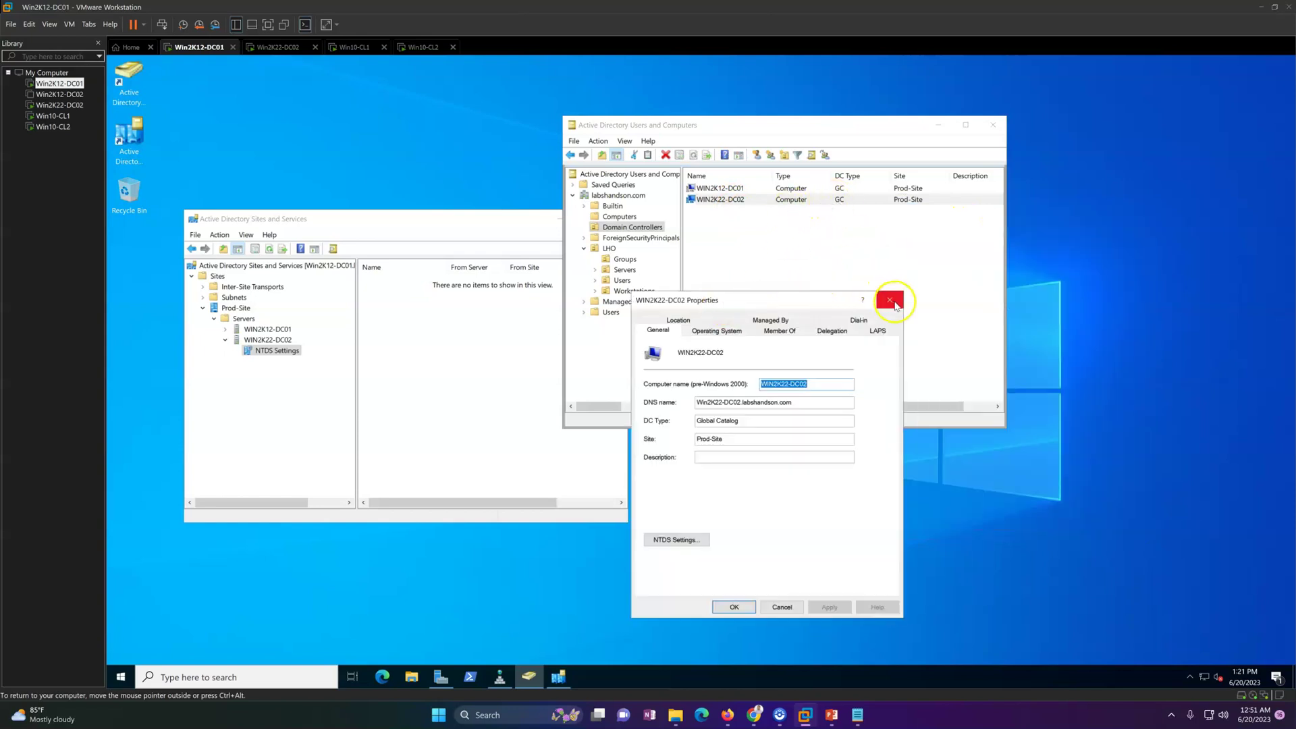
click(890, 300)
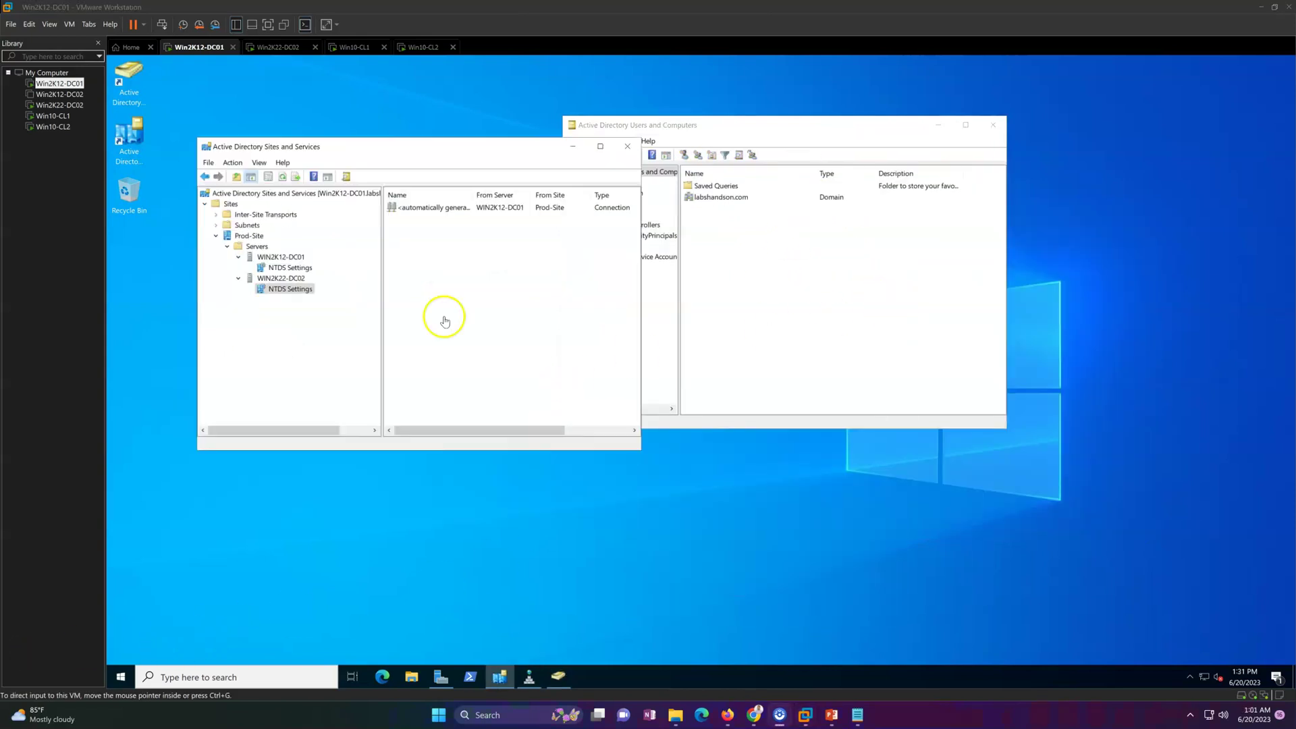
right_click(472, 286)
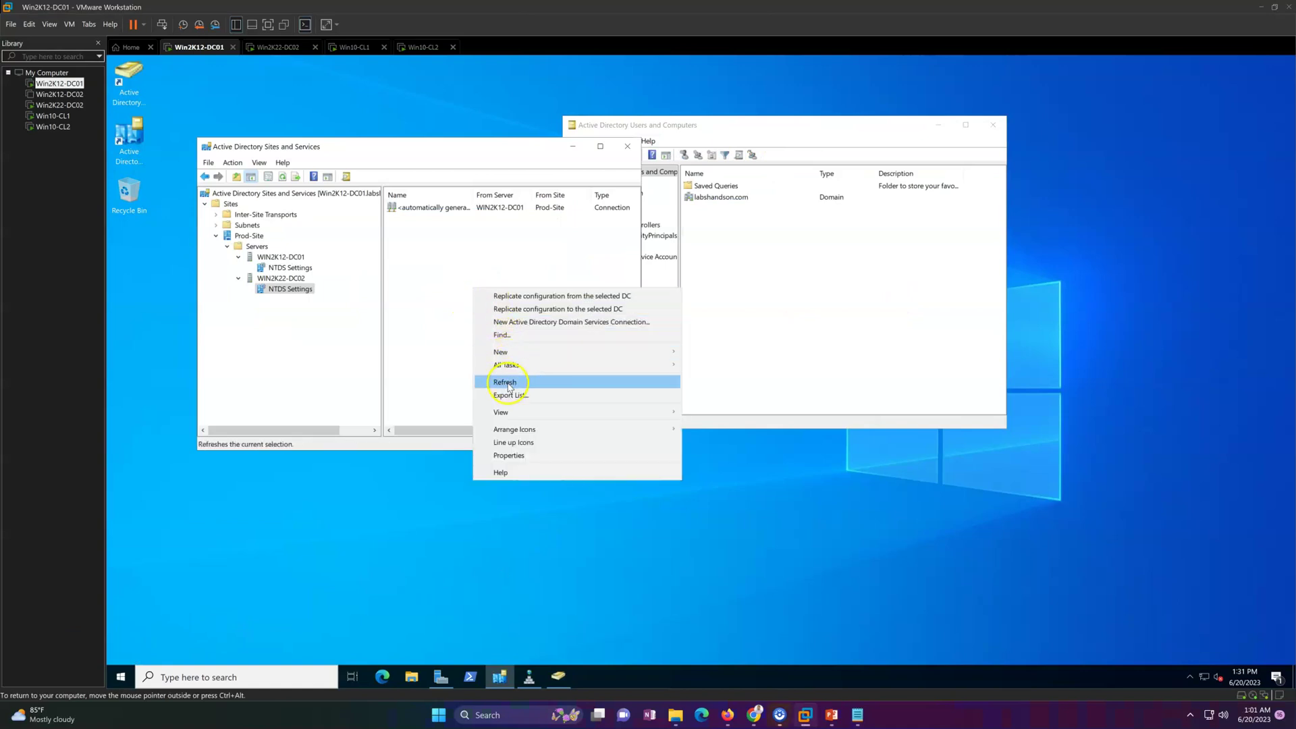
key(Escape)
double_click(471, 196)
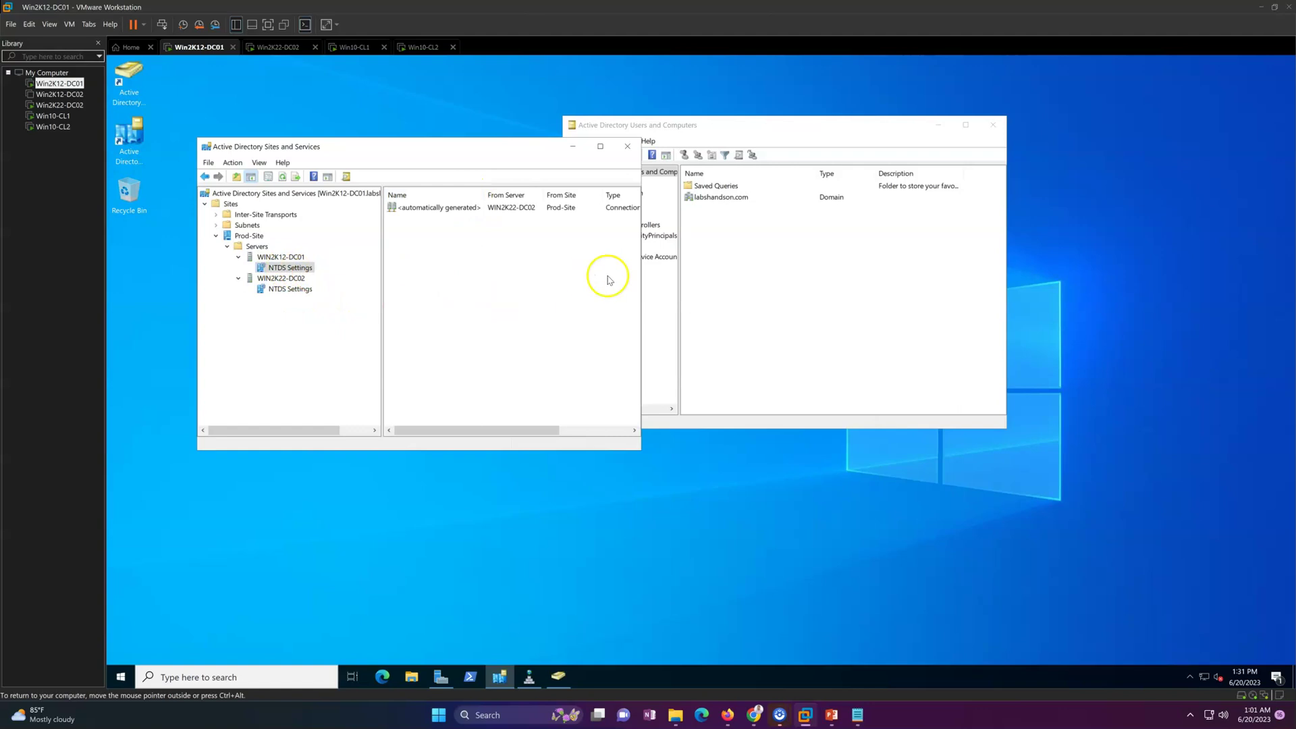
Step: Review the Change Domain Controller list showing Win2K22-DC02 without changing, then return to DC02
click(851, 280)
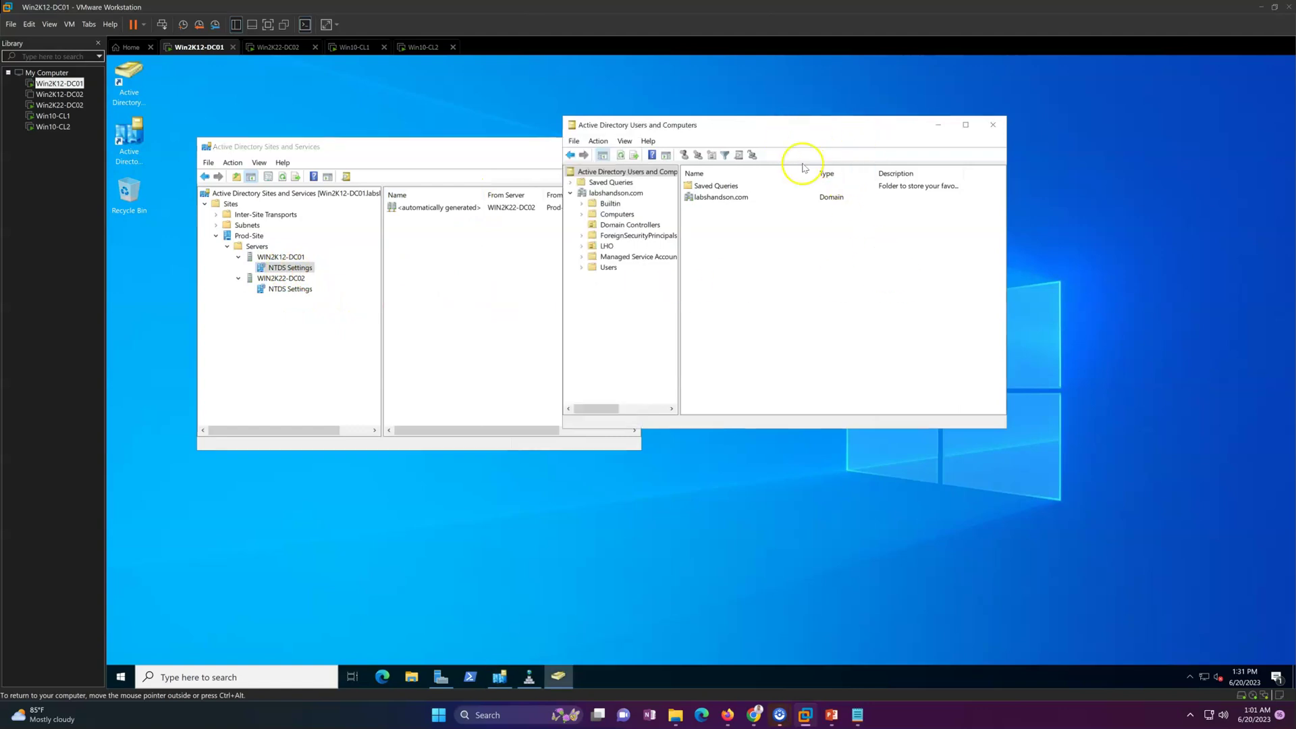
click(620, 194)
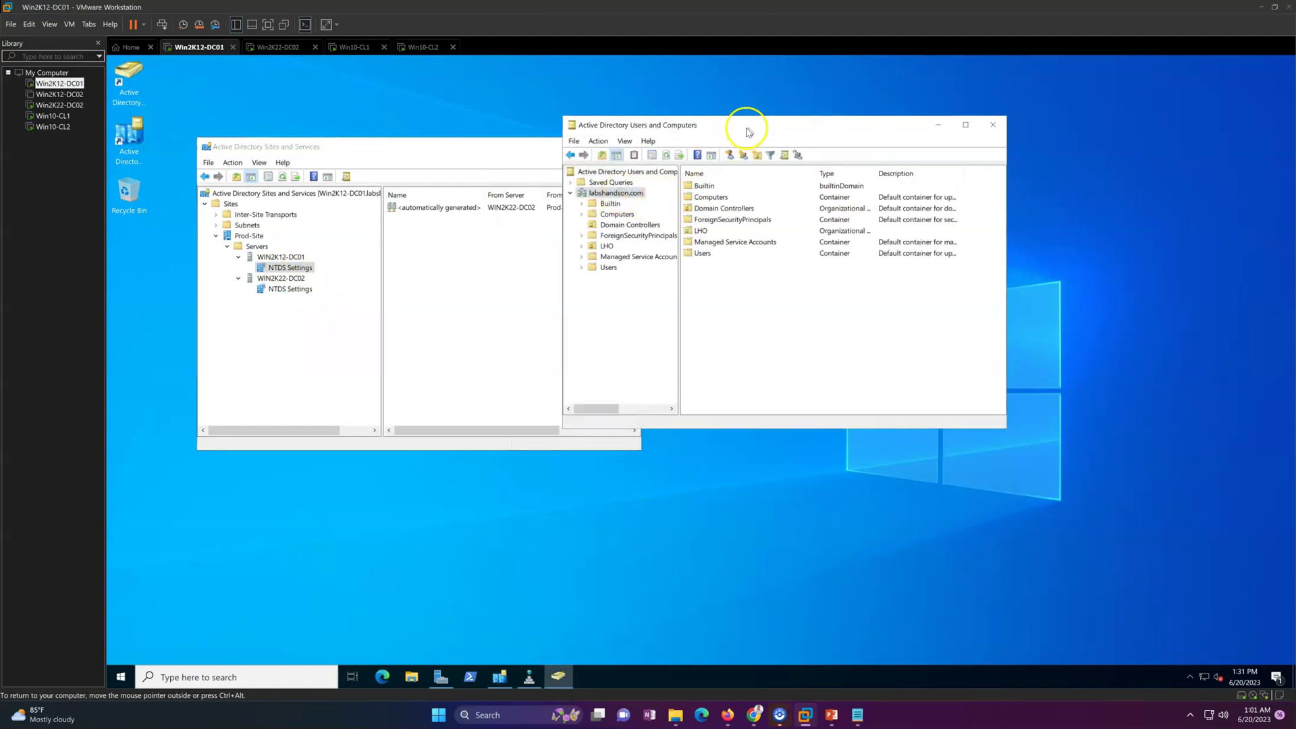
drag(747, 132, 854, 132)
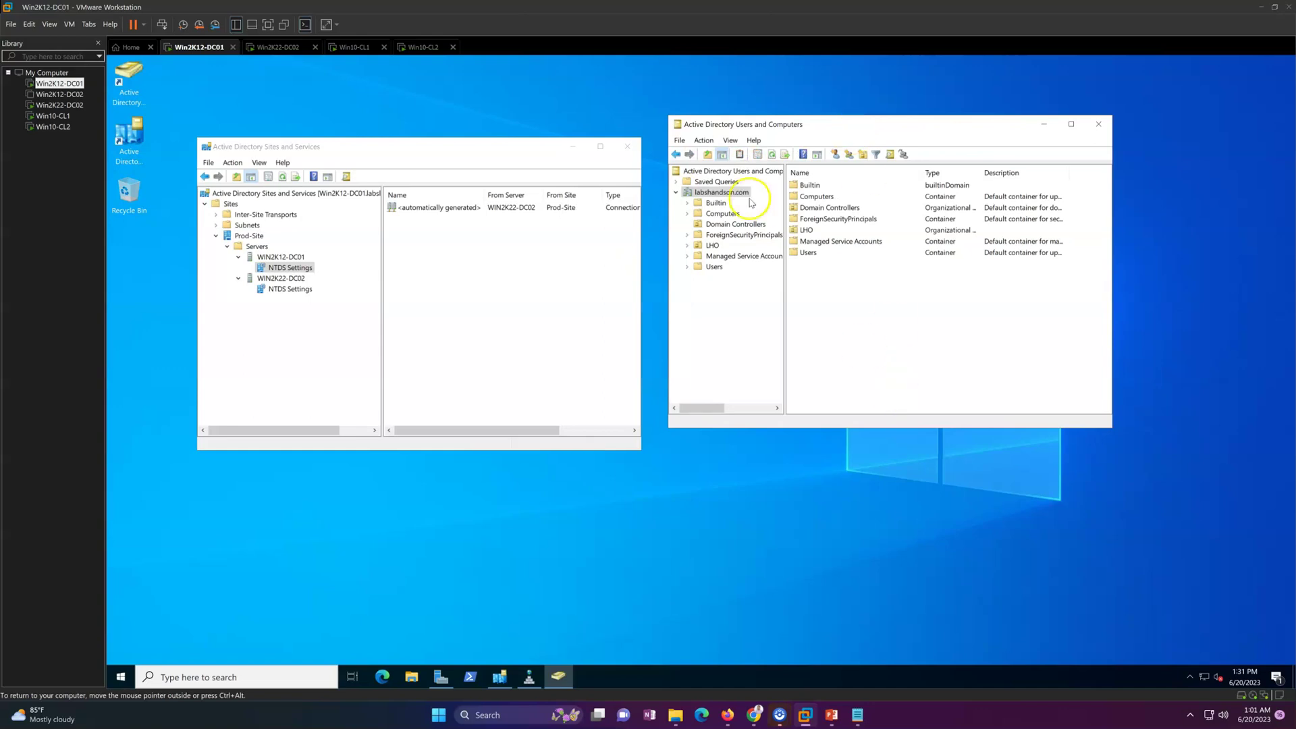
right_click(747, 170)
click(773, 190)
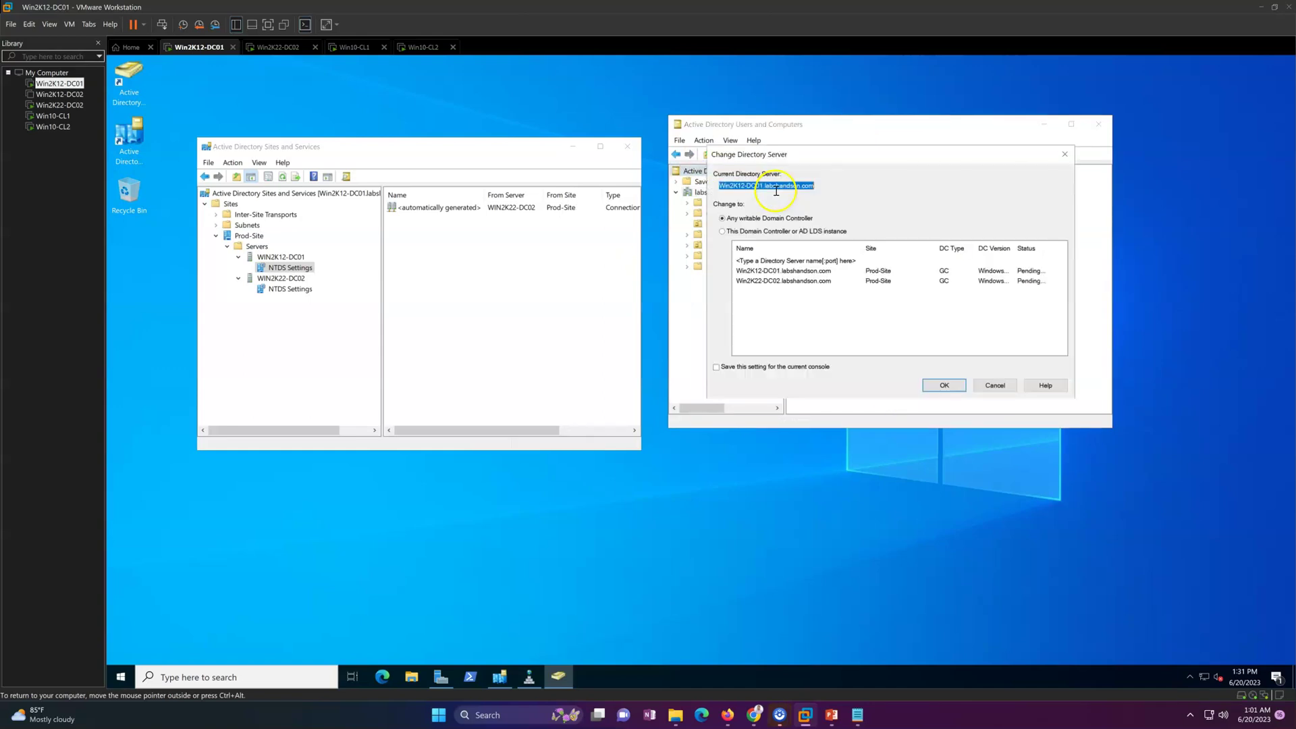
click(782, 282)
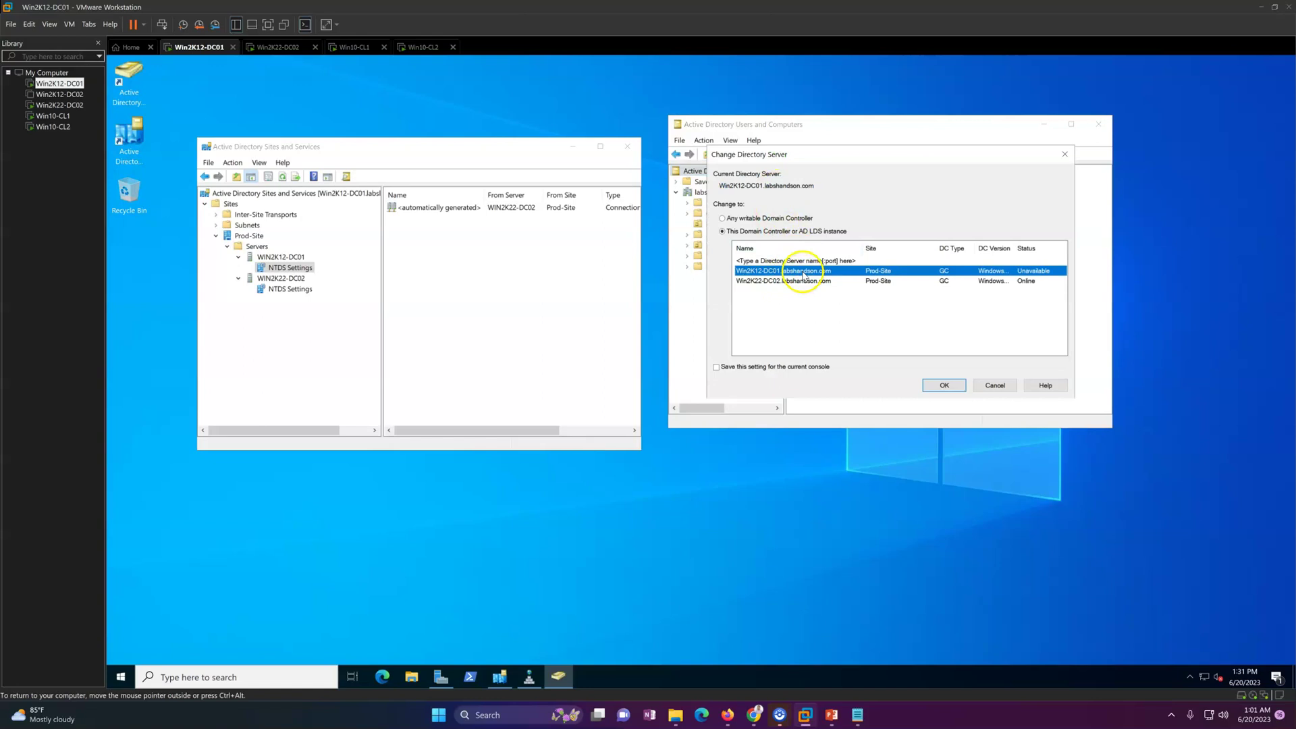
click(993, 386)
click(540, 281)
click(815, 225)
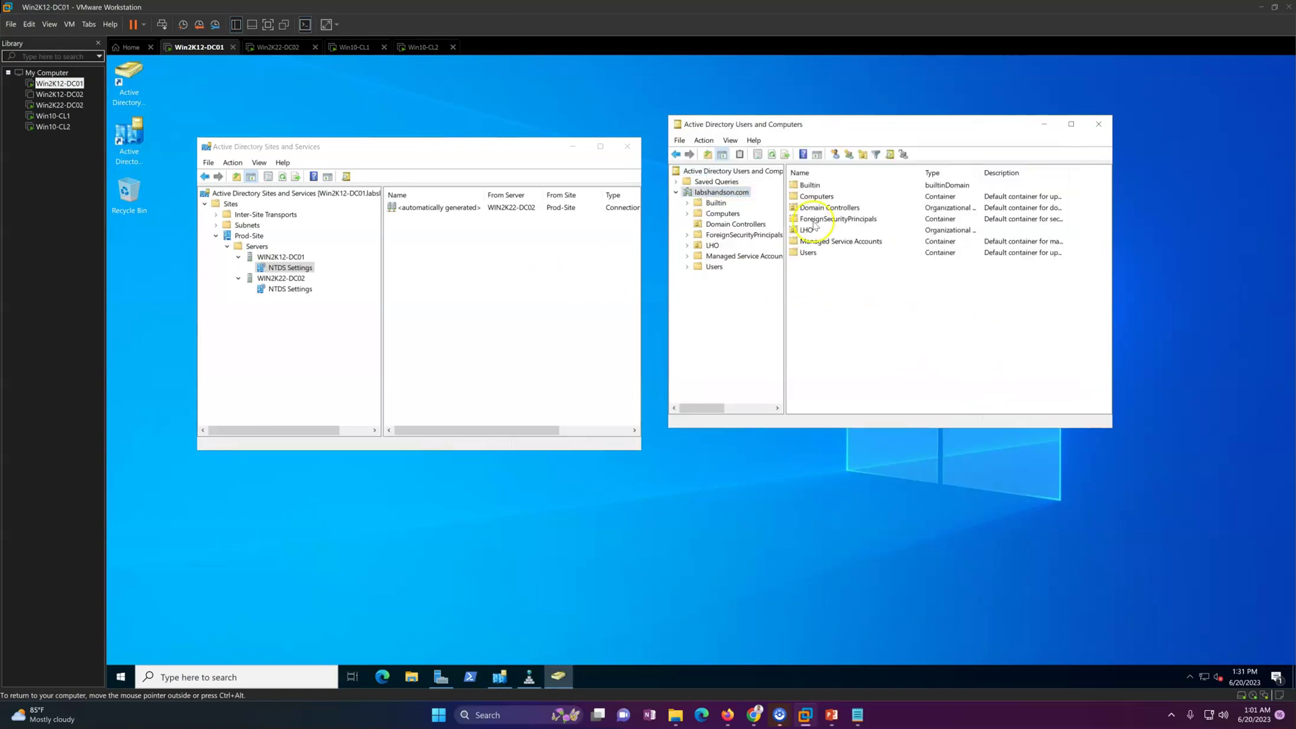
click(296, 48)
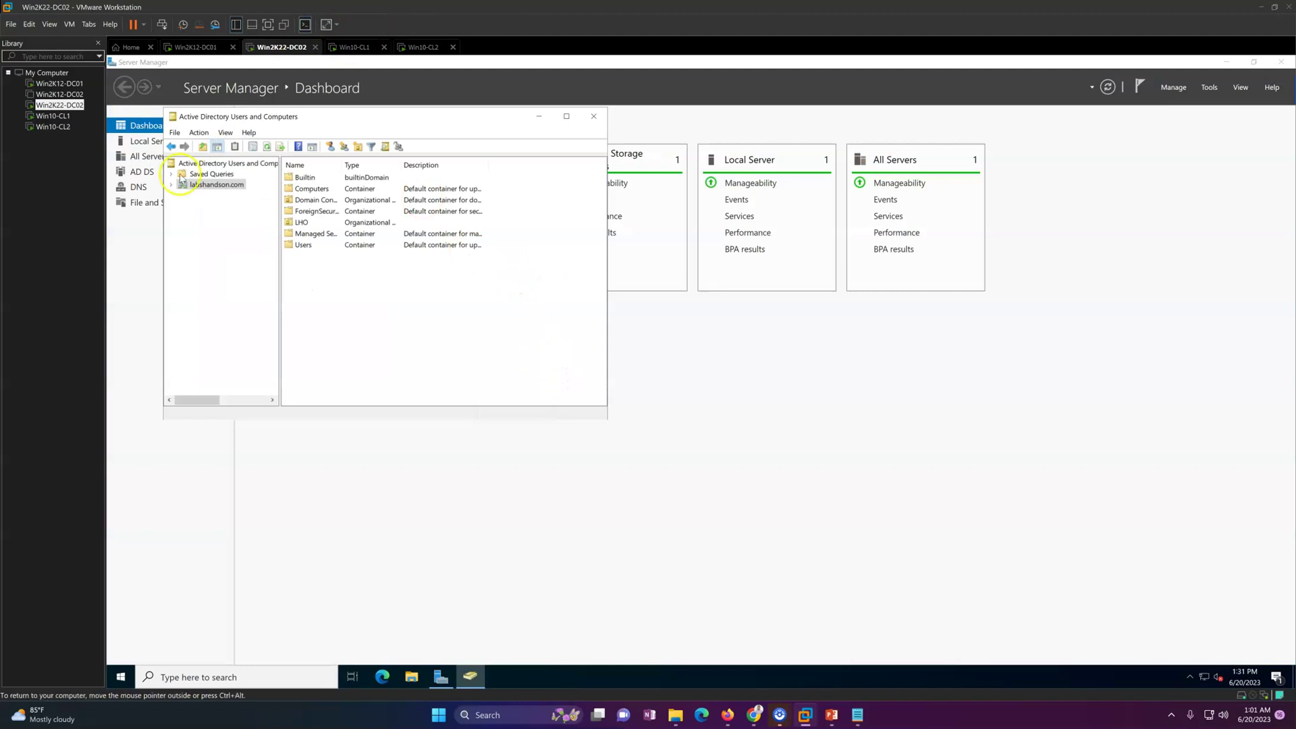
Step: Open DC02's Local Server properties, then switch to the PowerPoint slide show
drag(363, 139, 713, 196)
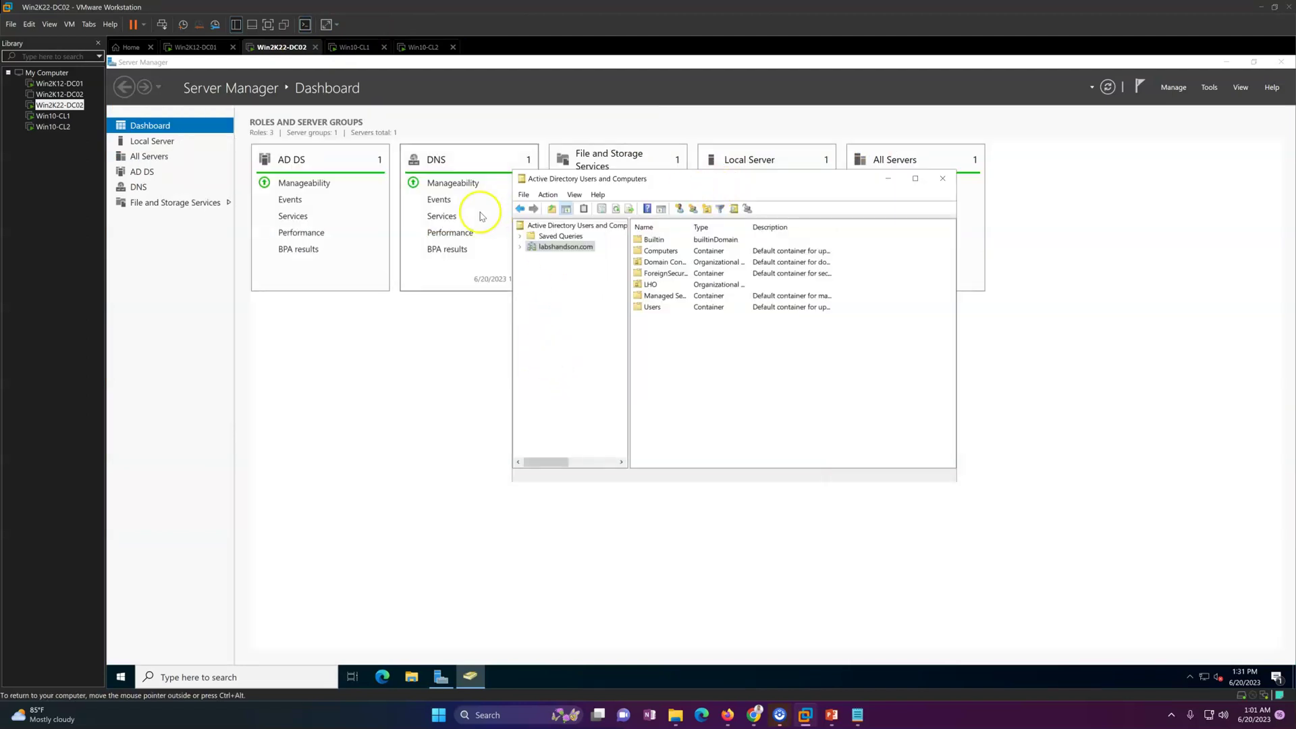
click(162, 141)
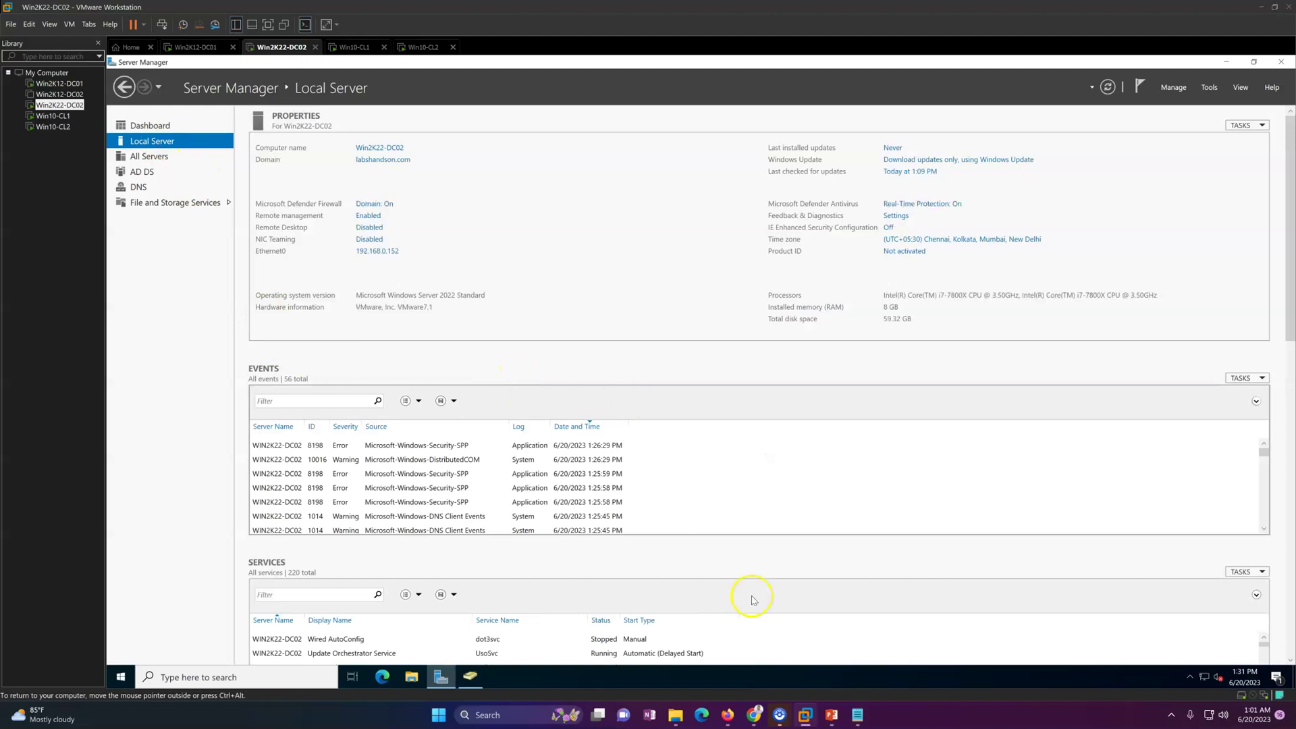
click(831, 715)
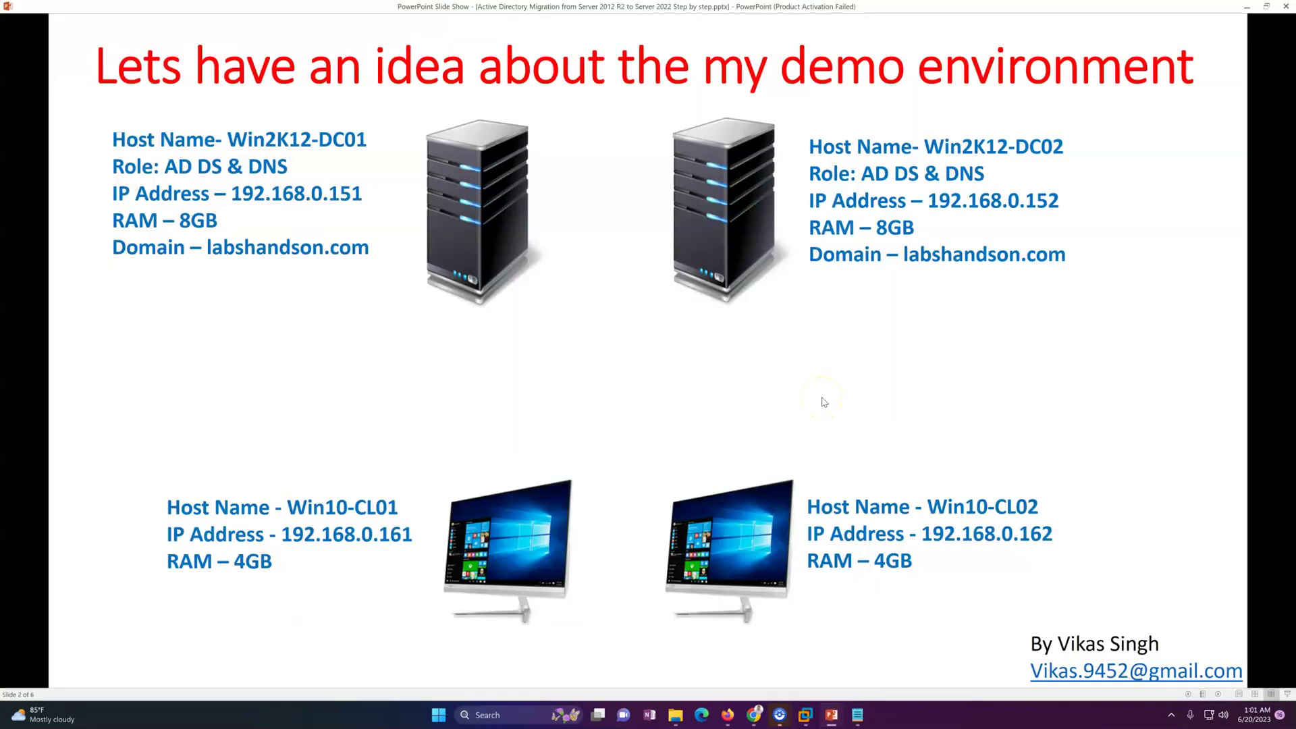
Step: Page from the title slide through demo environment and prerequisites to the 'Scenario 1 – In-Place upgrade' slide
click(824, 402)
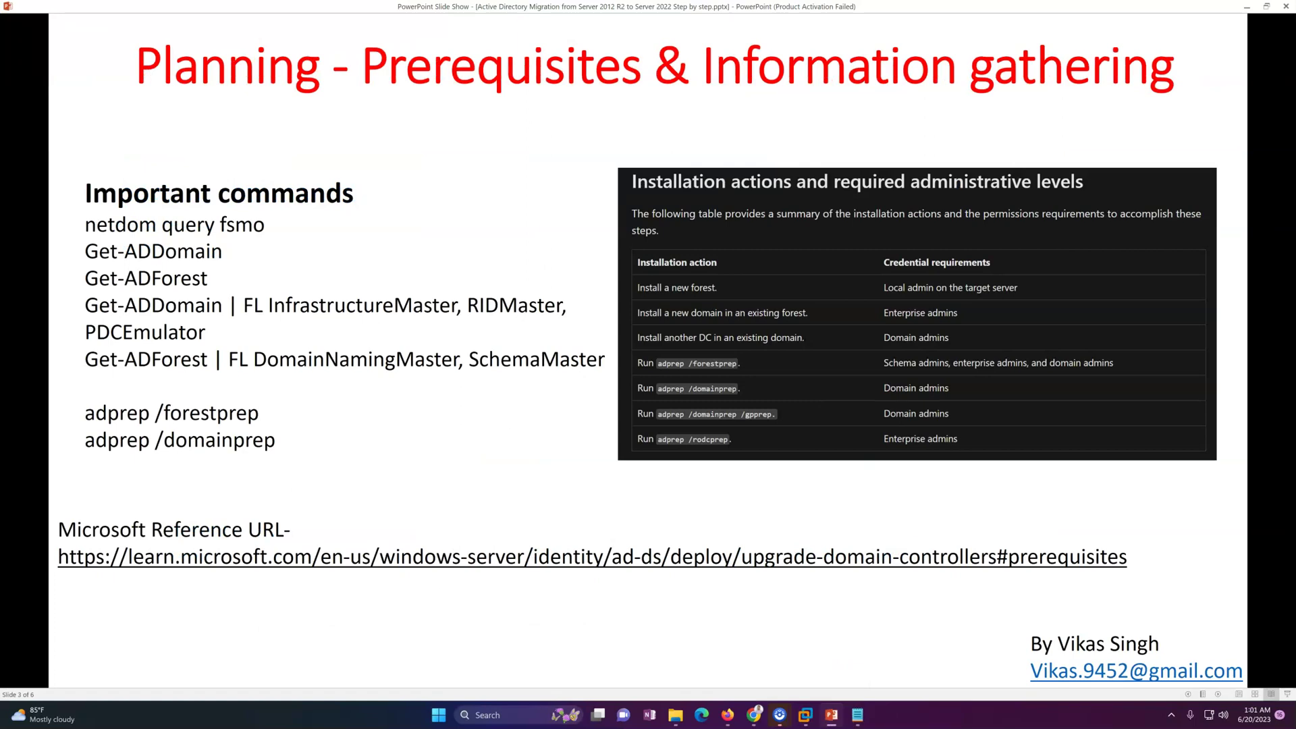
key(Left)
key(Left)
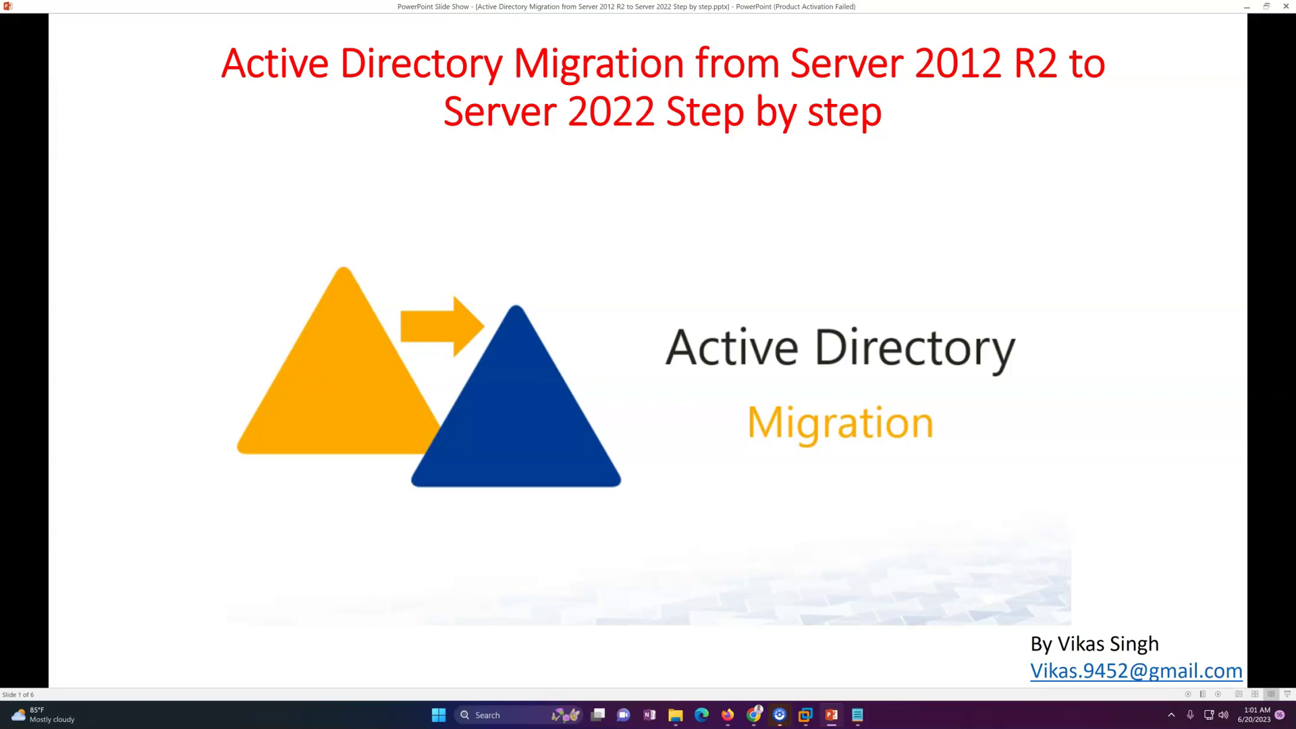
key(Right)
key(Right)
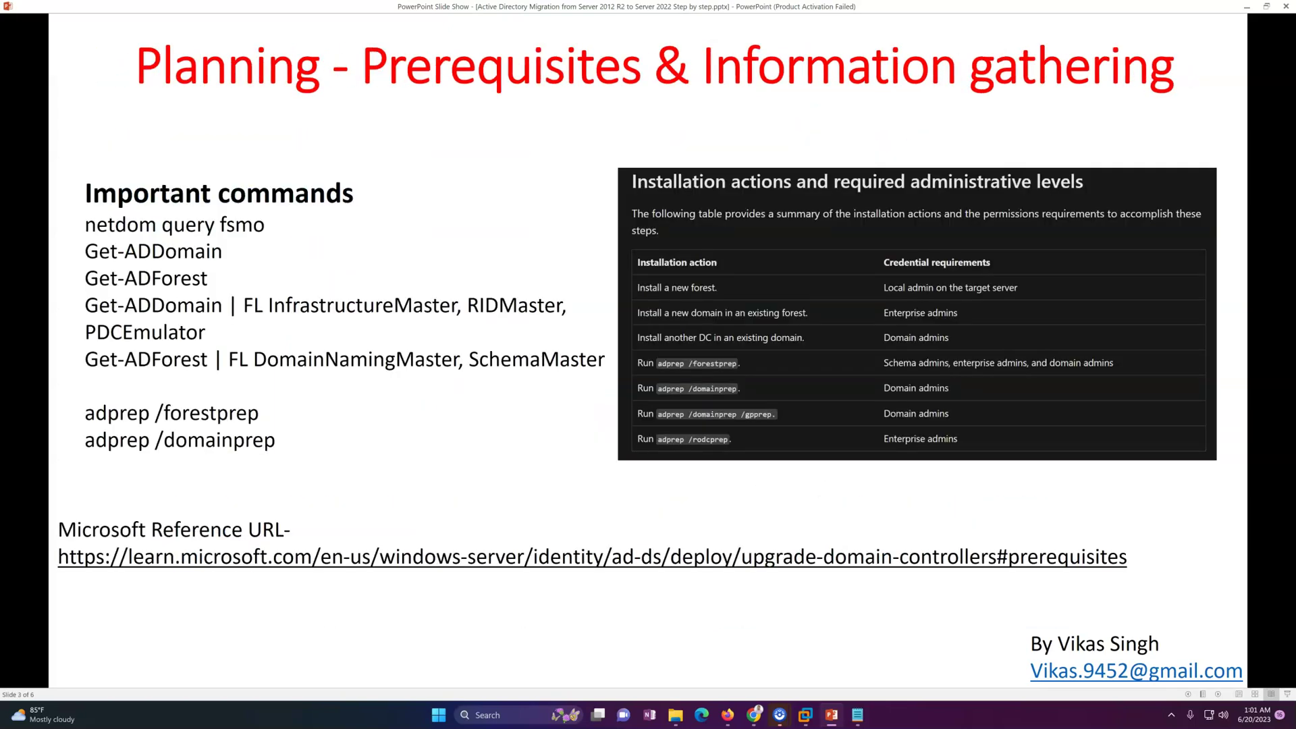
key(Right)
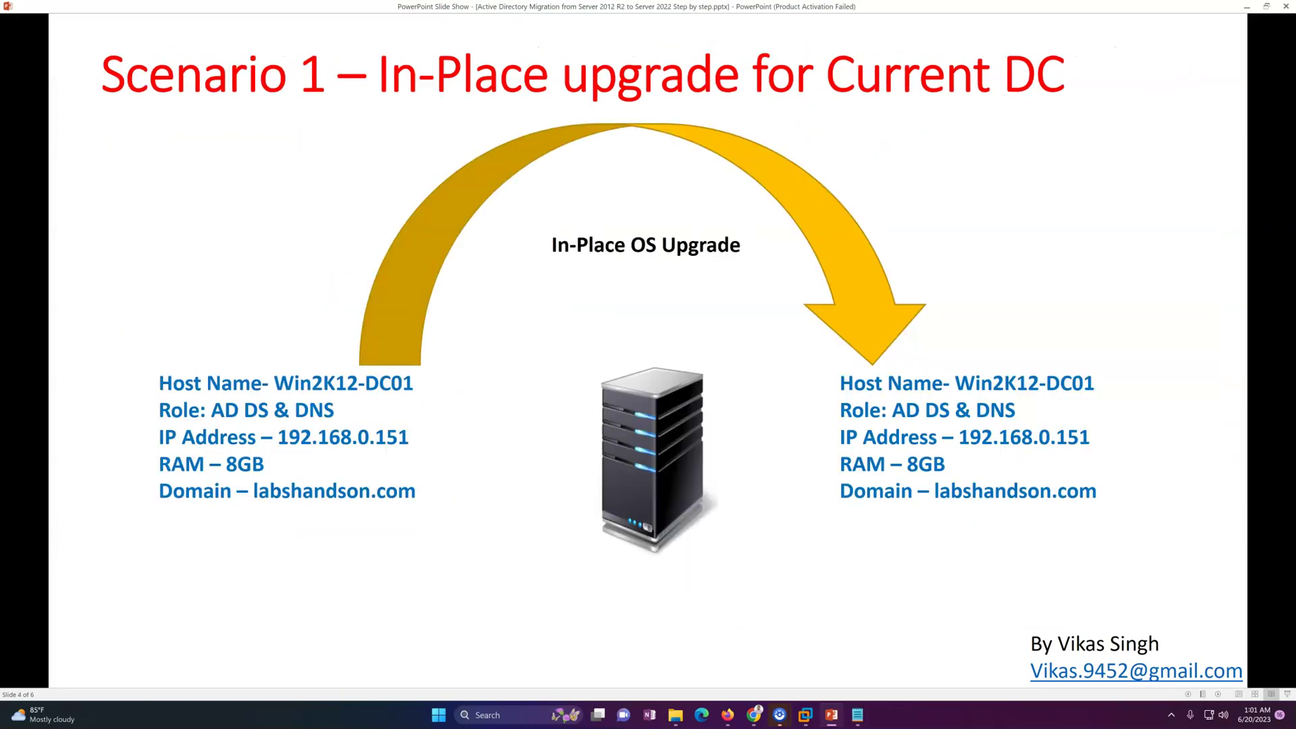
key(Right)
key(Right)
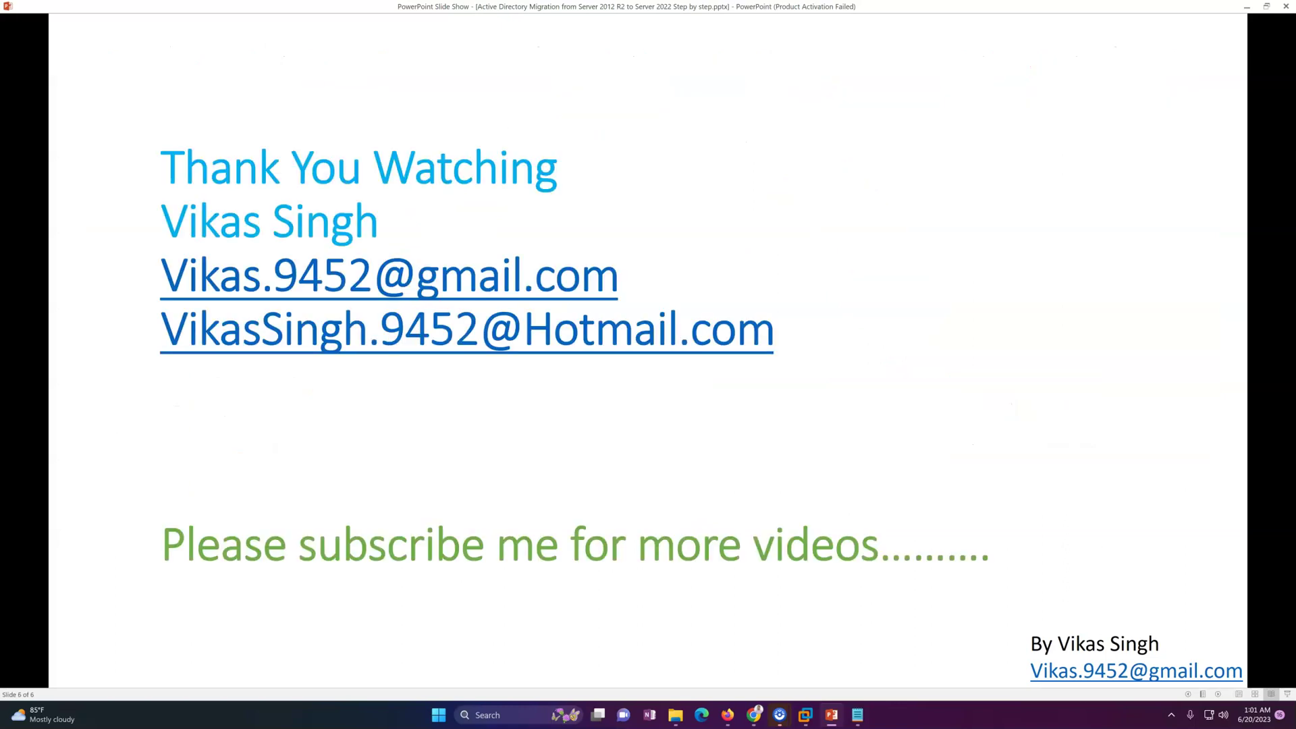